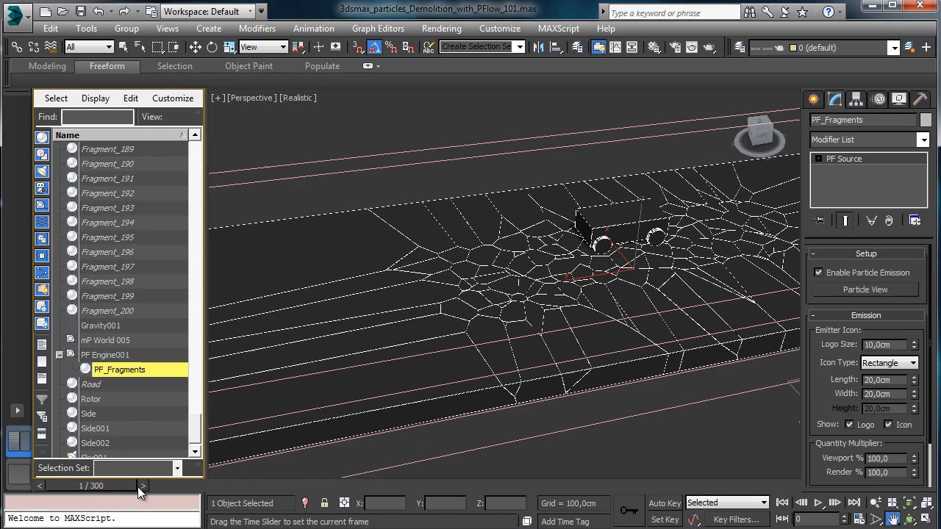
Scrub the timeline forward from frame 1 to preview the particle-based road demolition animation.
drag(137, 486, 667, 488)
key(ctrl+p)
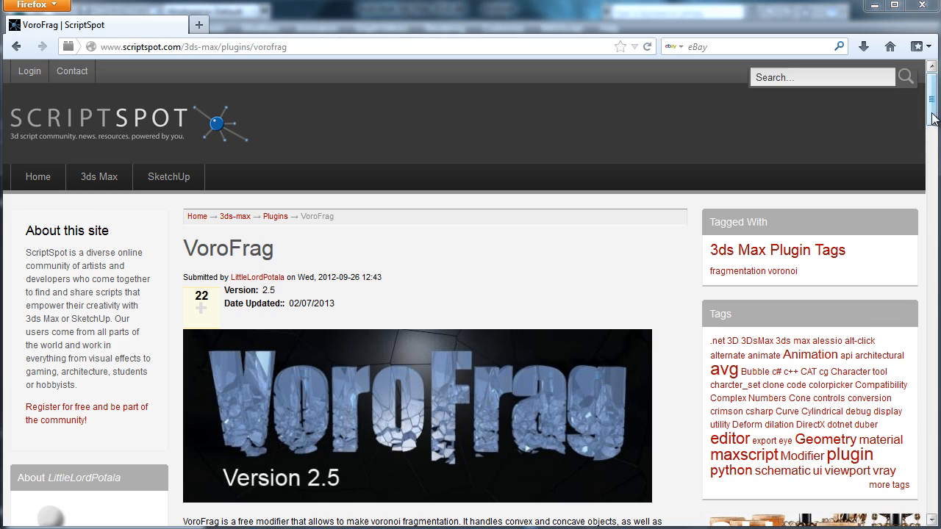
Examine the VoroFrag page down to its download attachments and switch back to 3ds Max.
drag(932, 121, 933, 298)
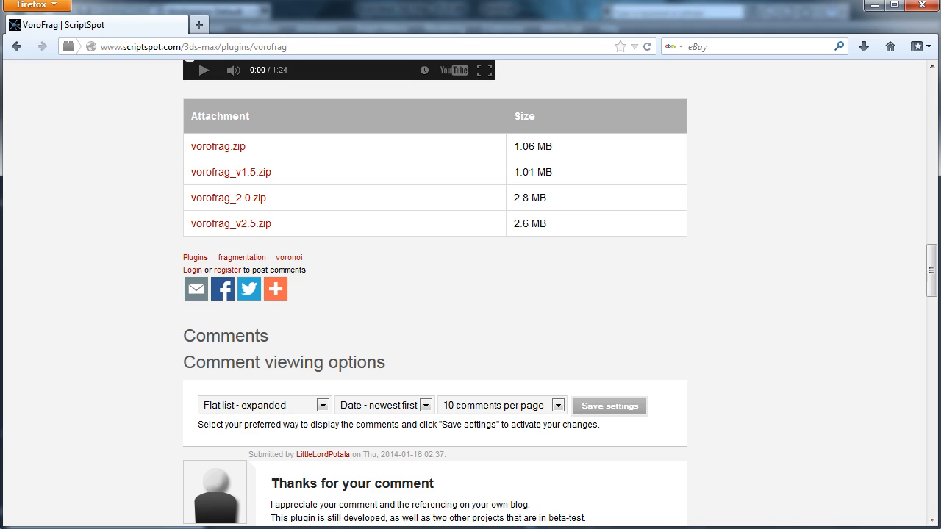
click(876, 7)
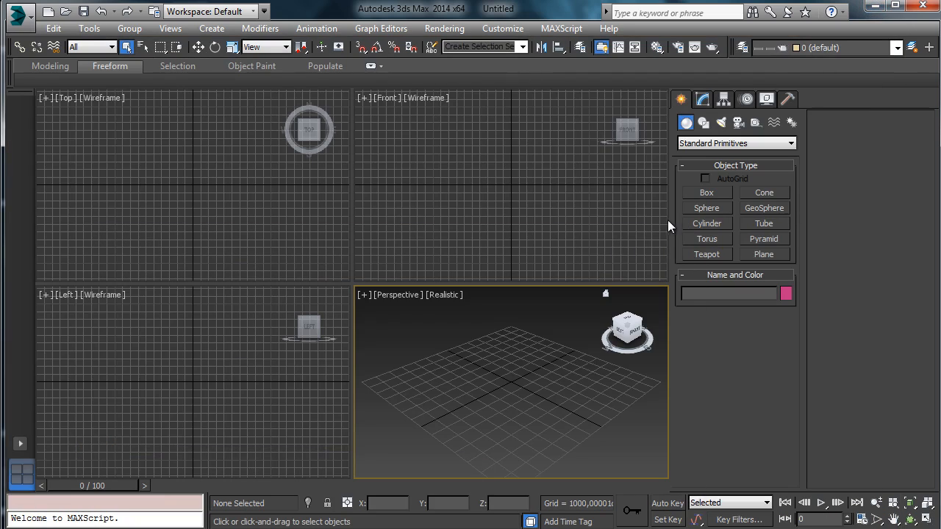
Narrow the command panel to one column and confirm Centimeters as the metric display unit.
drag(669, 220, 813, 222)
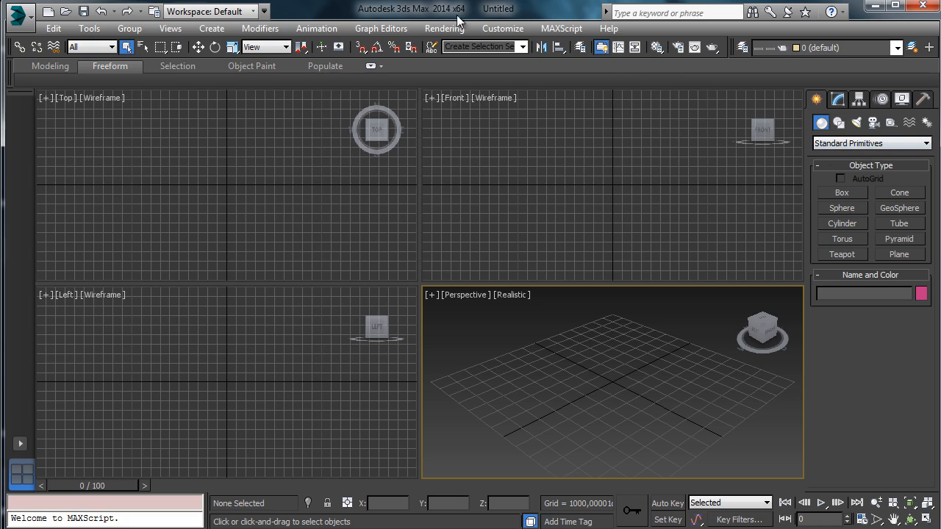
click(503, 28)
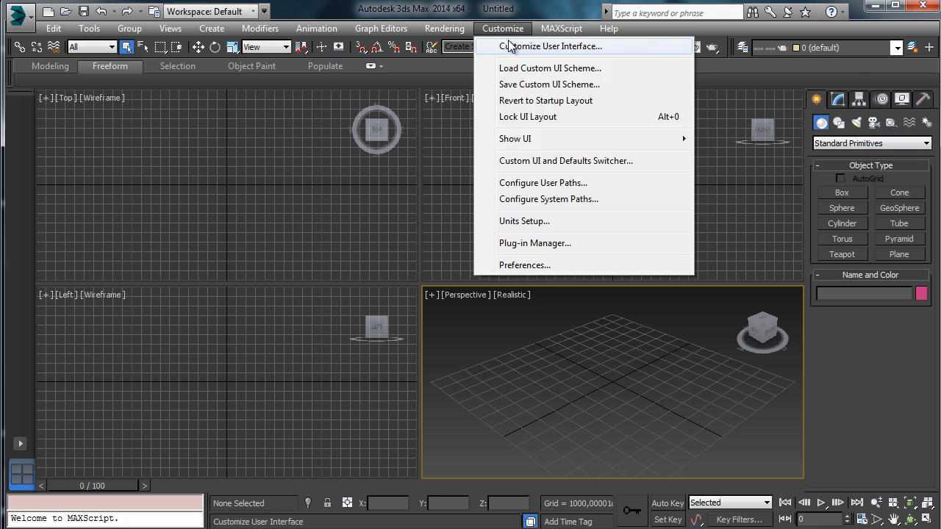
click(533, 220)
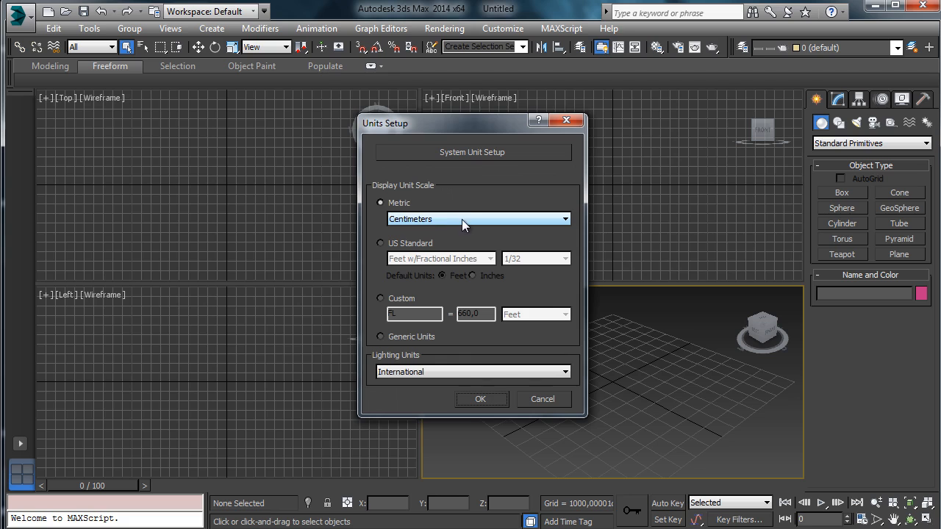
click(474, 398)
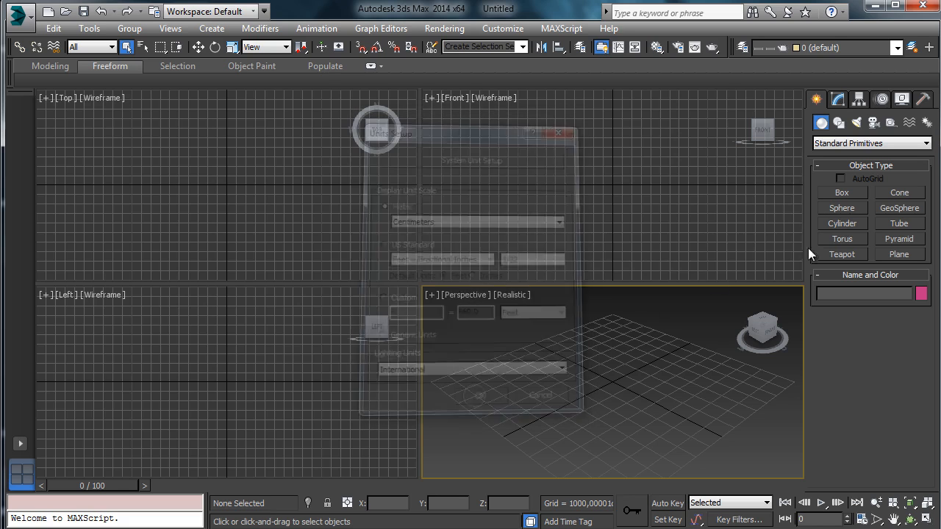
Create a box in the perspective view, about 15070 cm long, 9636 cm wide and 669 cm high, and show its parameters for editing.
click(842, 192)
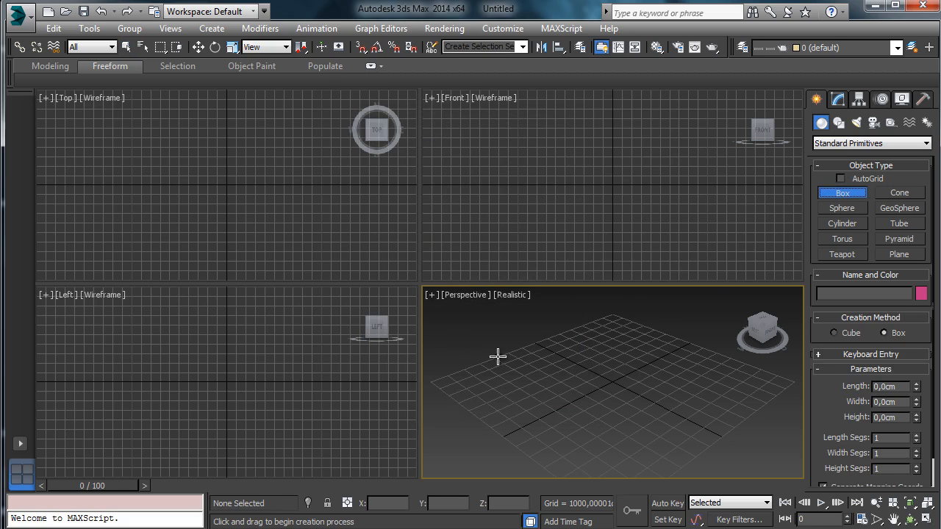
drag(498, 357, 809, 384)
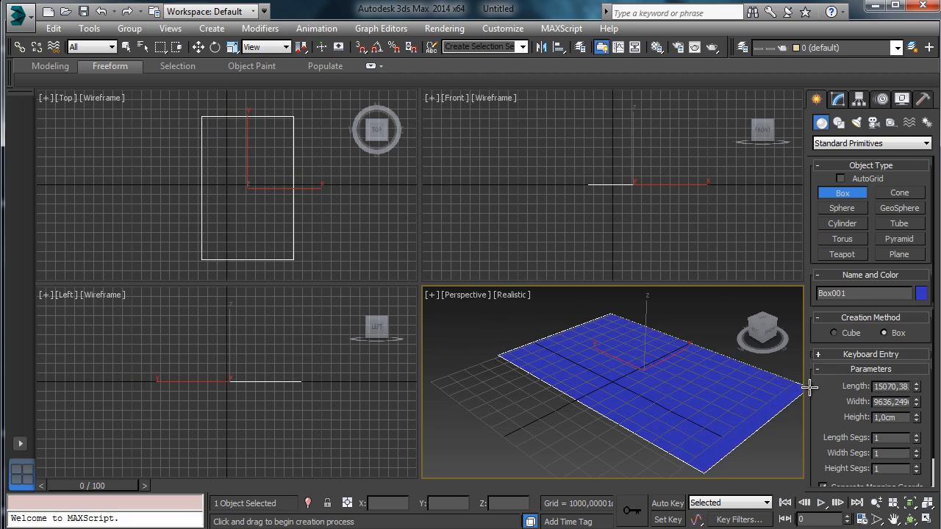
click(780, 378)
click(839, 100)
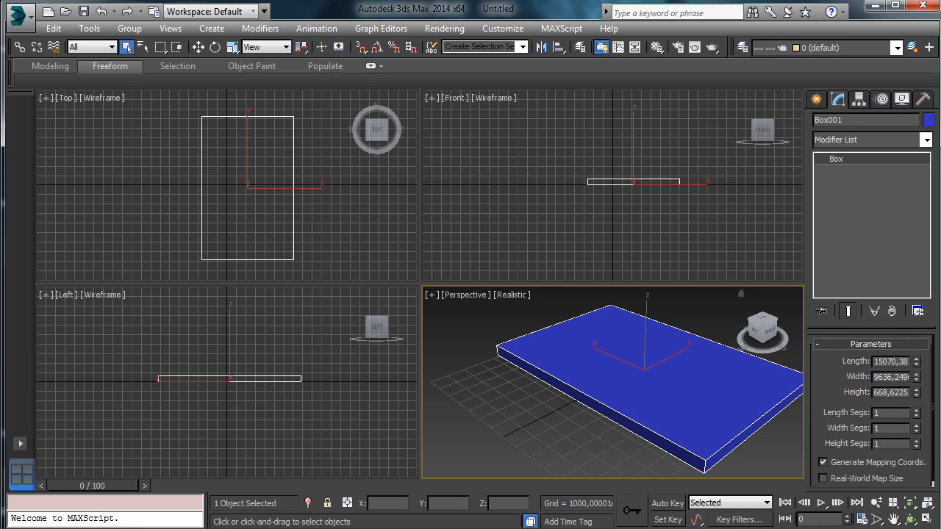
Set the metric display unit scale to Meters.
click(506, 30)
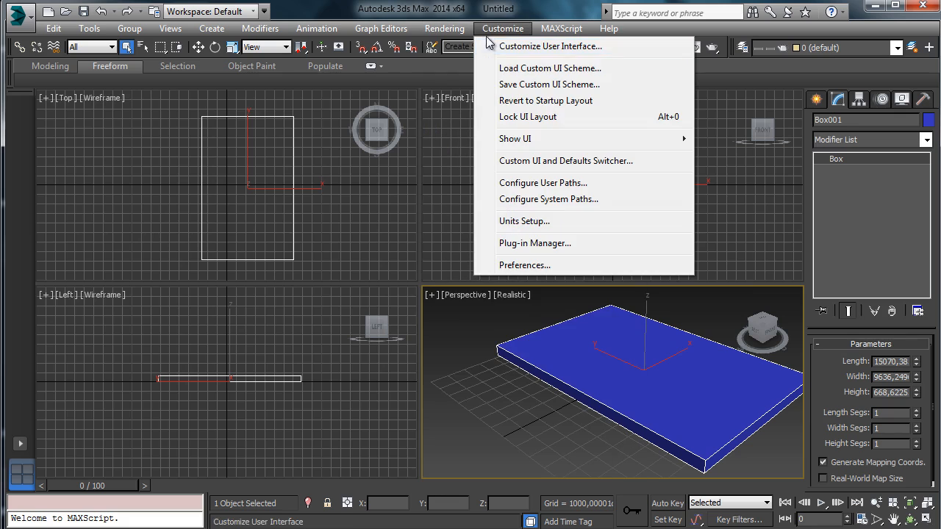
click(525, 224)
click(446, 219)
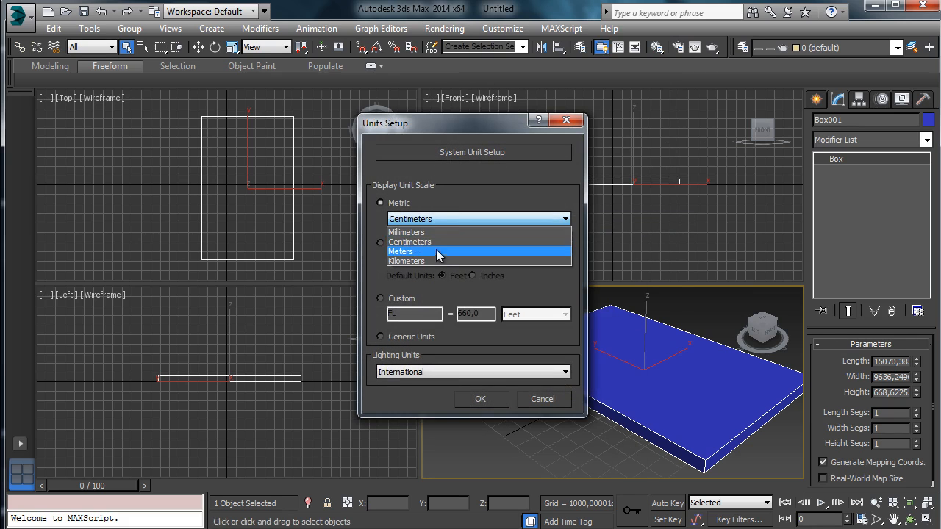
click(445, 245)
click(480, 399)
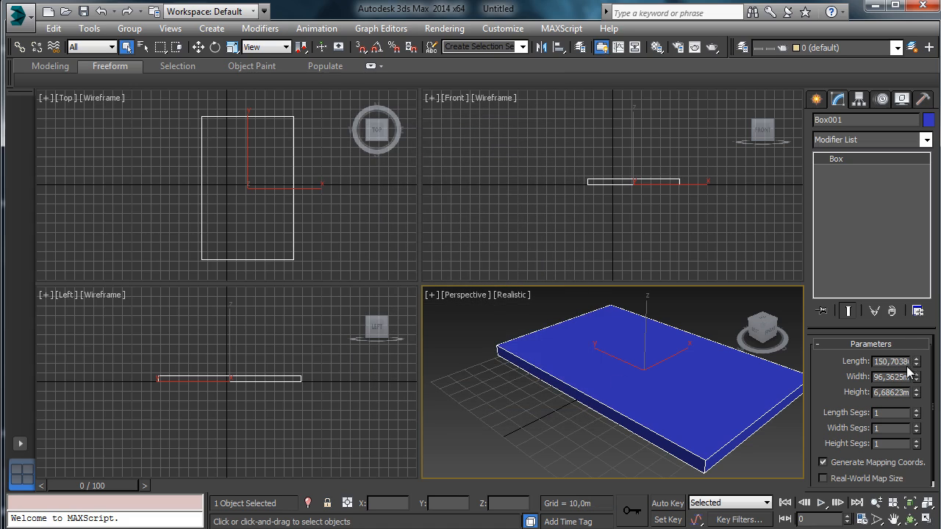
Set both the length and the width of the box to 50 m.
double_click(903, 363)
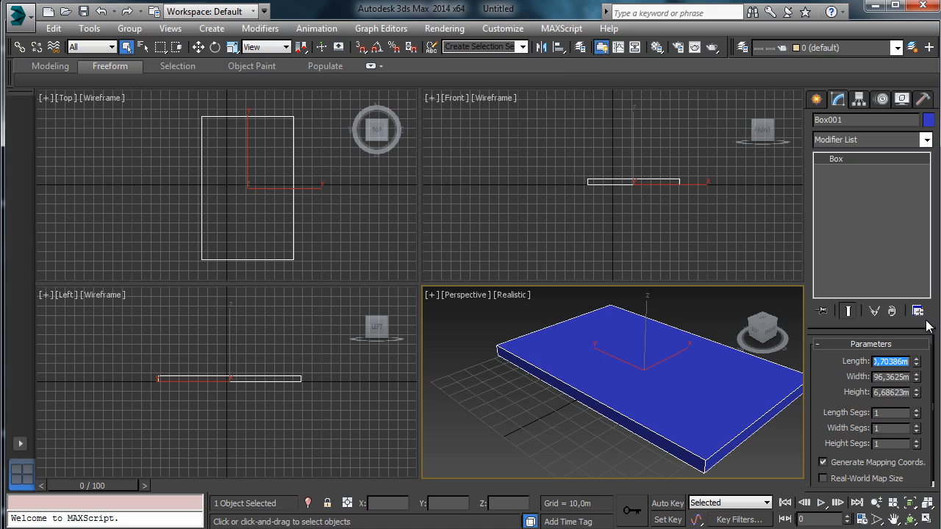
text(50)
key(Return)
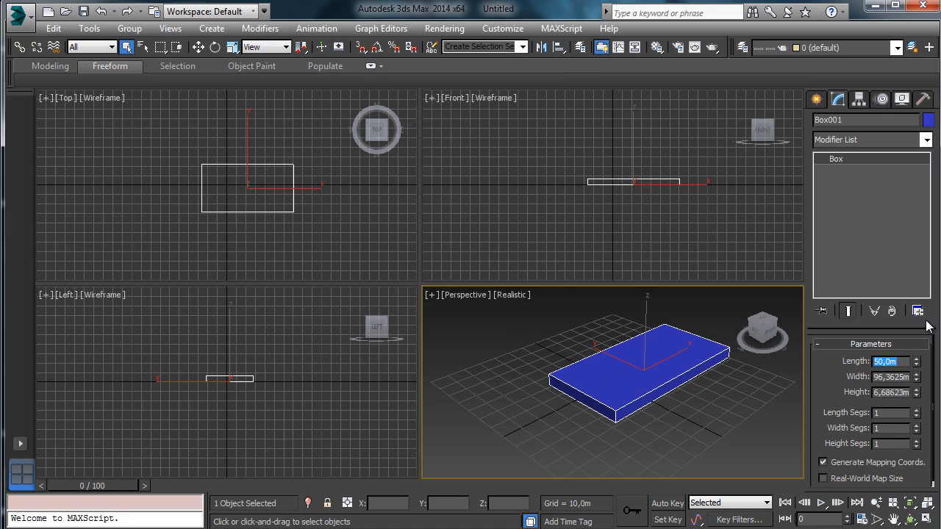
double_click(891, 377)
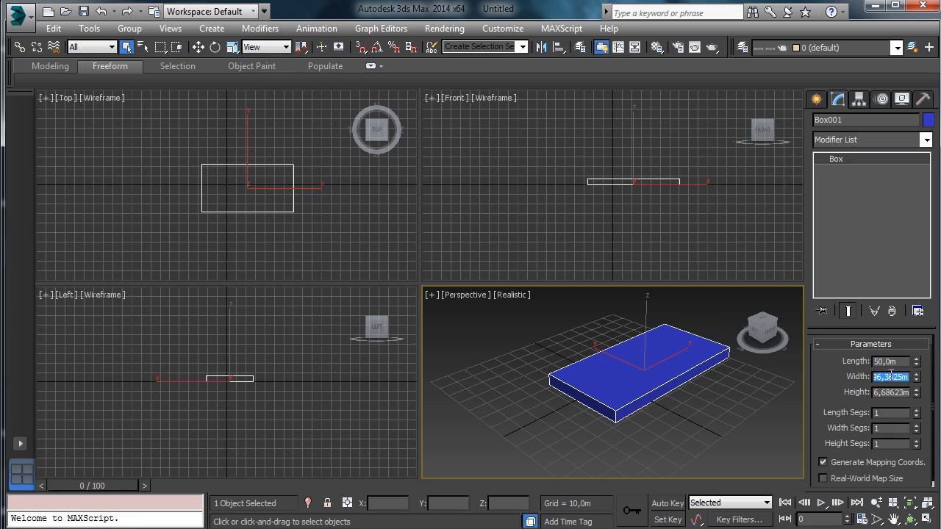
key(Return)
drag(916, 359, 909, 333)
double_click(891, 361)
text(50)
key(Return)
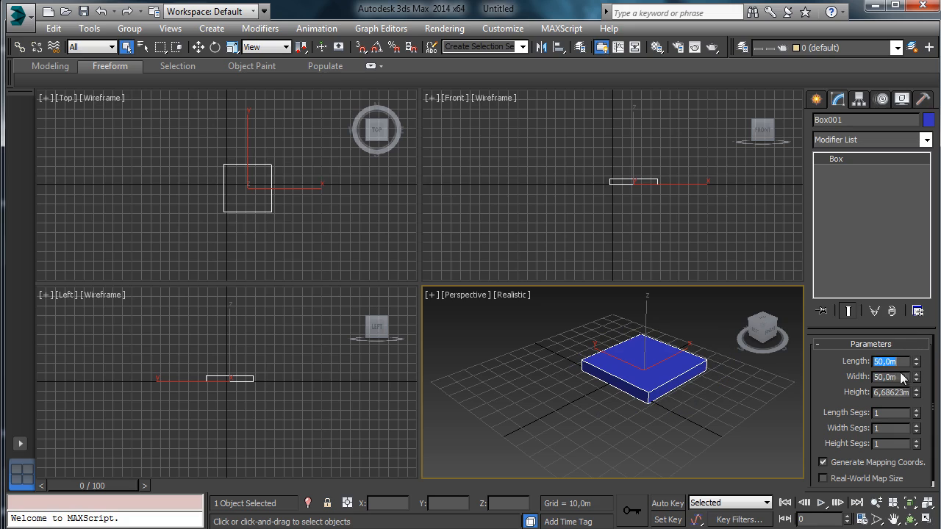
Set the box's width to 15 m, its length to 40 m and its height to 0,5 m.
double_click(897, 377)
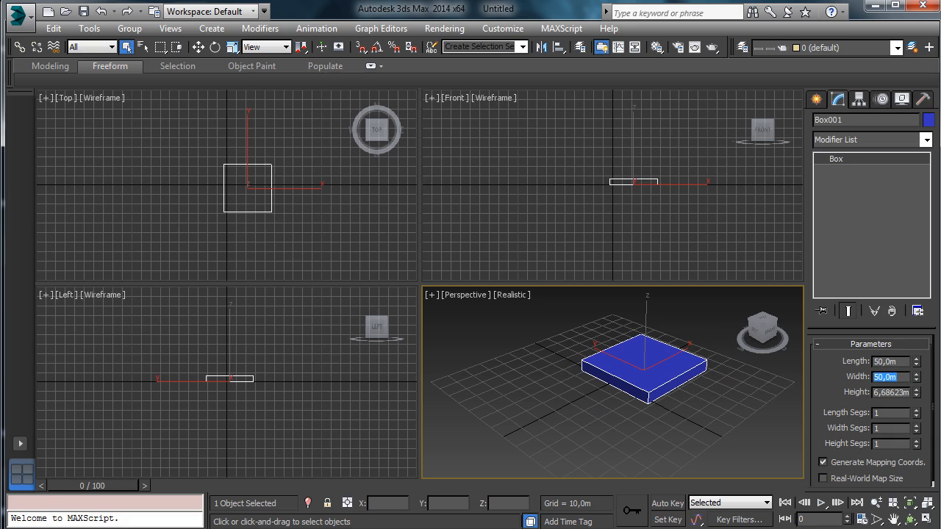
text(20)
key(Return)
text(15)
key(Return)
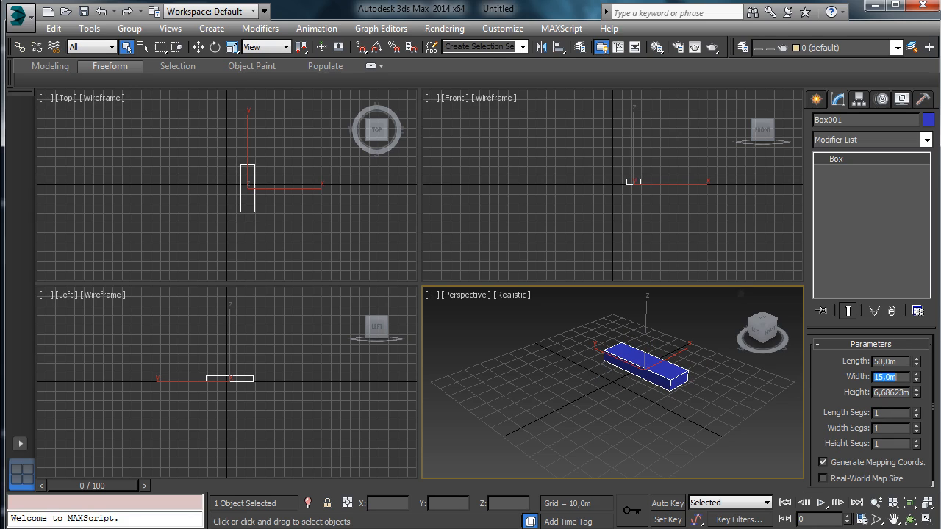
click(896, 361)
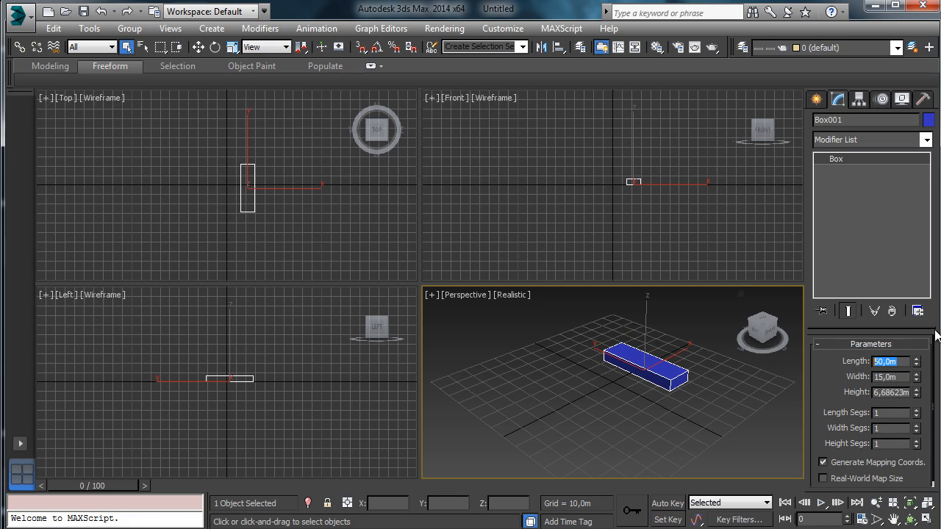
text(40)
key(Return)
double_click(898, 392)
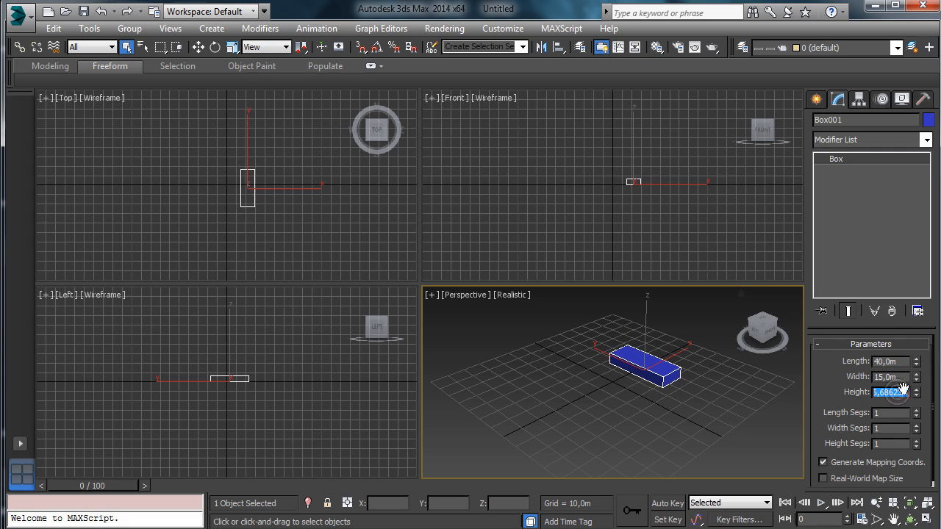
text(0,5)
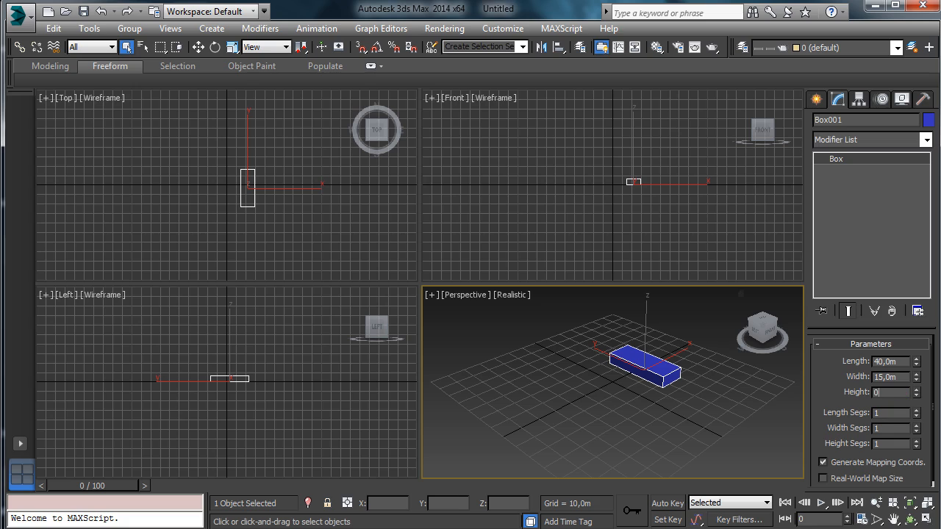
key(Return)
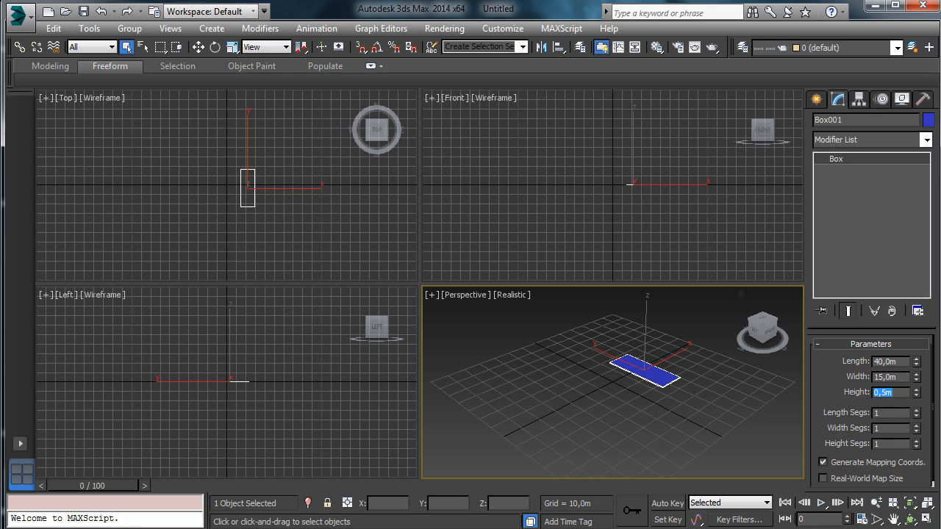
click(909, 503)
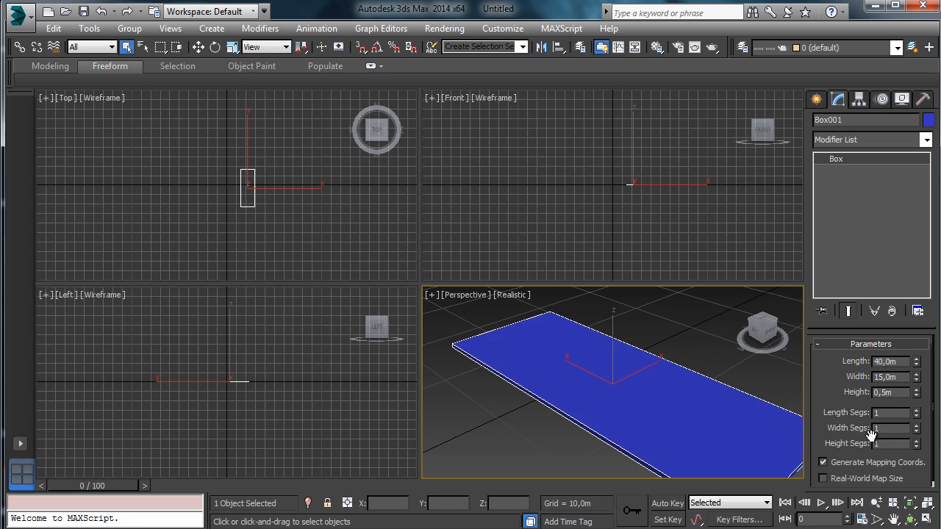
Change the metric display unit scale to Centimeters in the units setup.
click(489, 30)
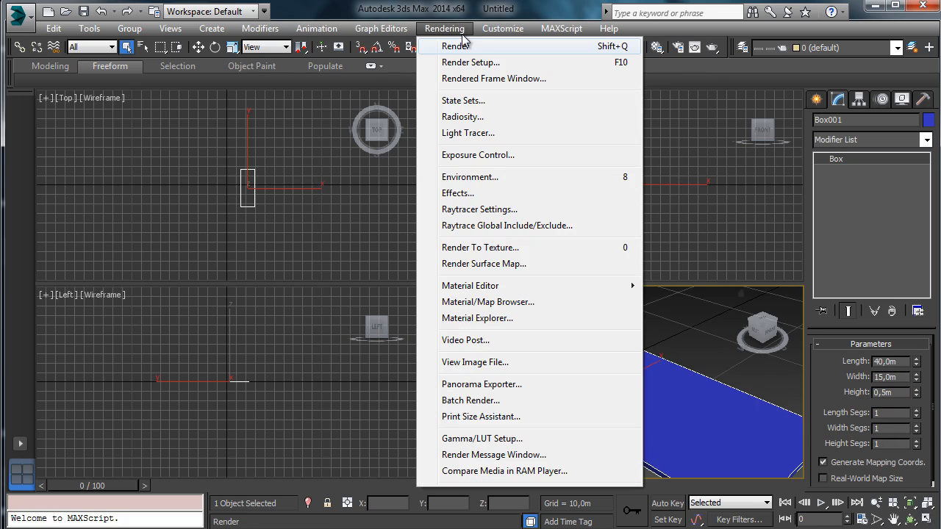
click(485, 31)
click(485, 31)
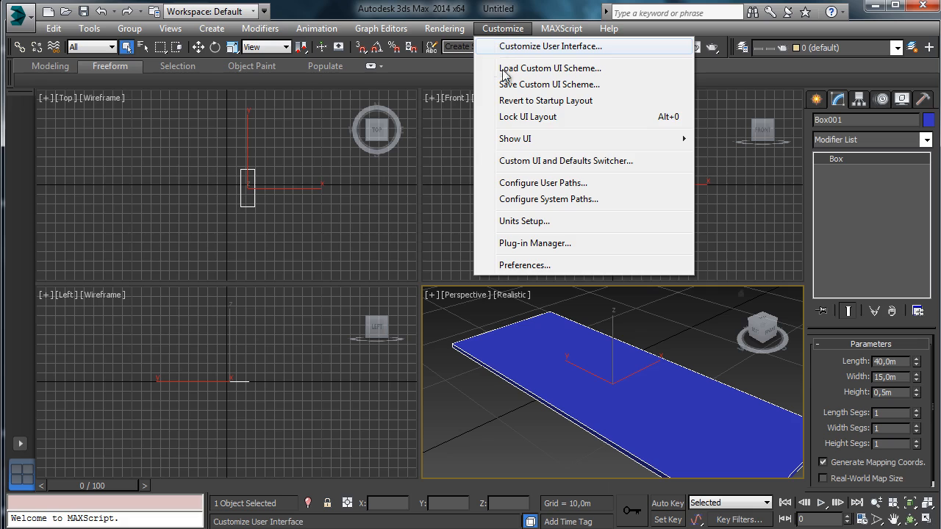
click(538, 222)
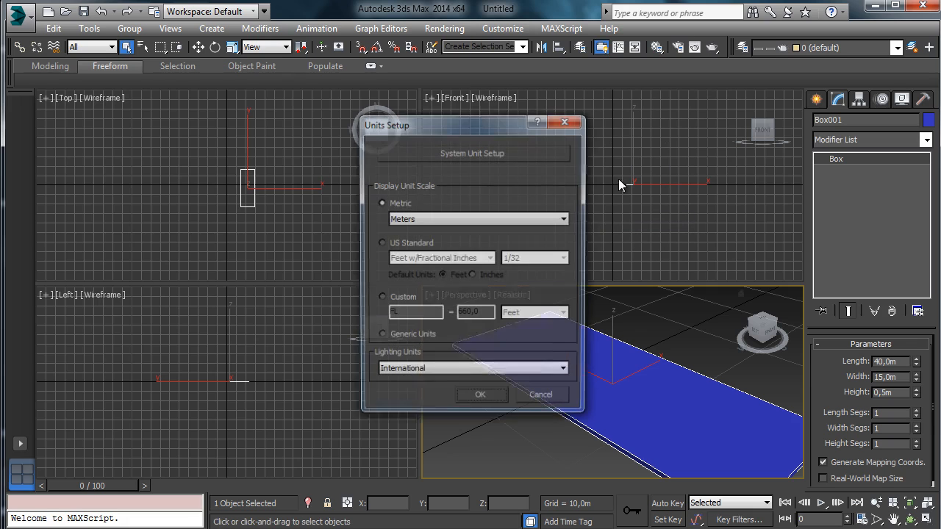
click(445, 218)
click(440, 241)
Set the system unit scale to 1 unit = 1,0 Centimeters and confirm the units setup.
click(479, 151)
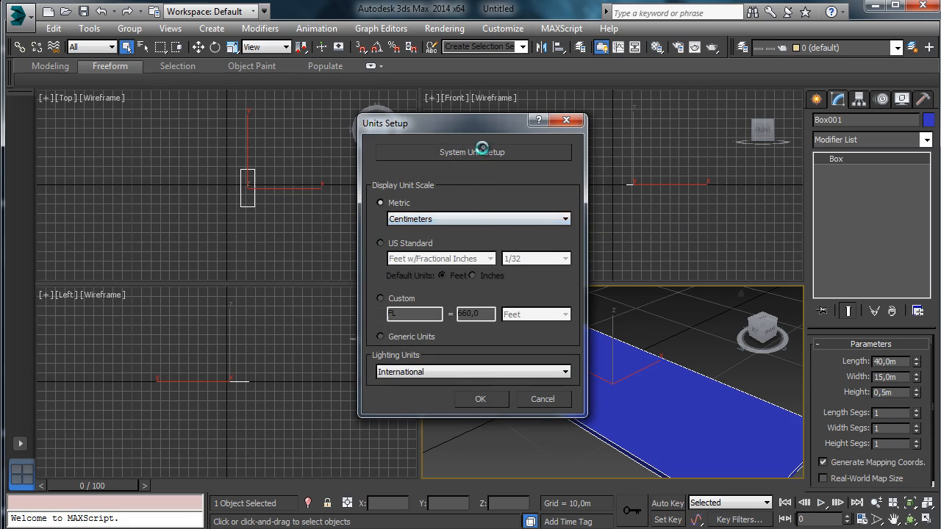
click(514, 221)
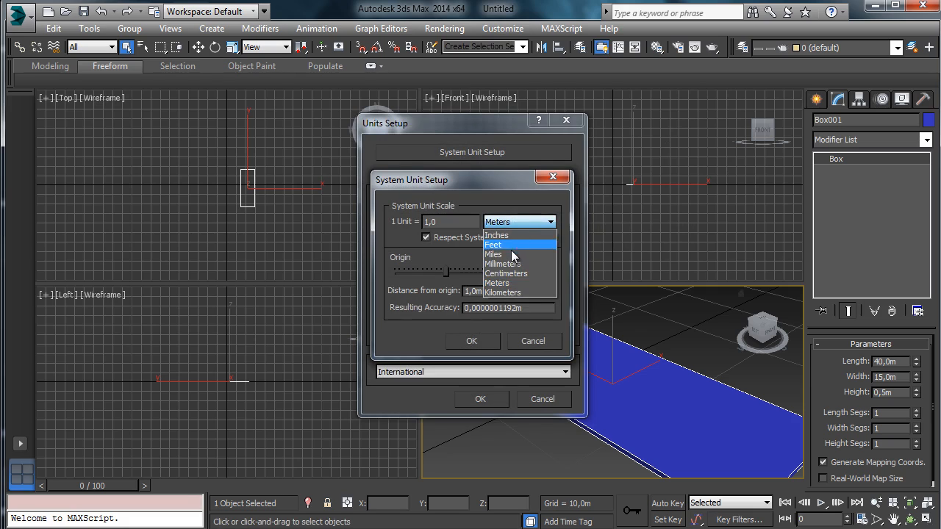
click(510, 274)
click(485, 341)
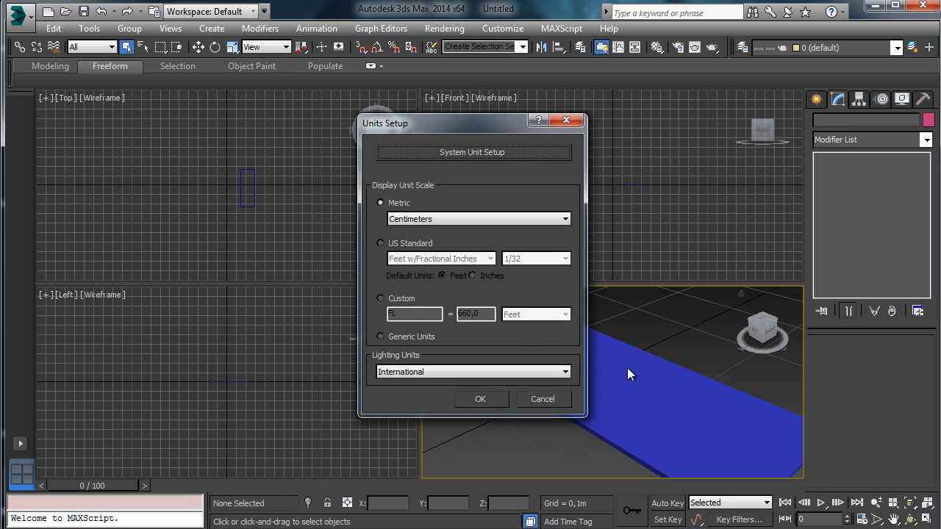
click(442, 156)
click(476, 339)
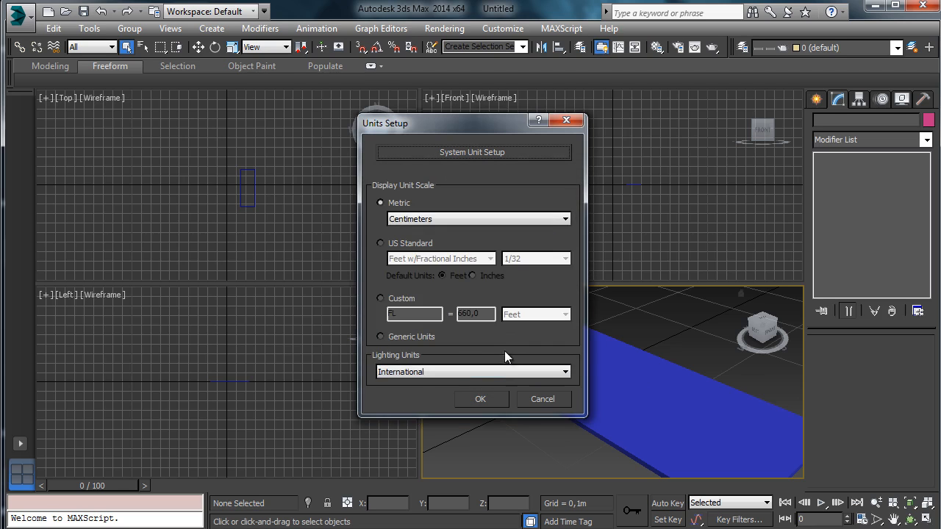
click(482, 398)
Set the box's length to 4000 cm, its width to 1500 cm and its height to 50 cm.
click(646, 397)
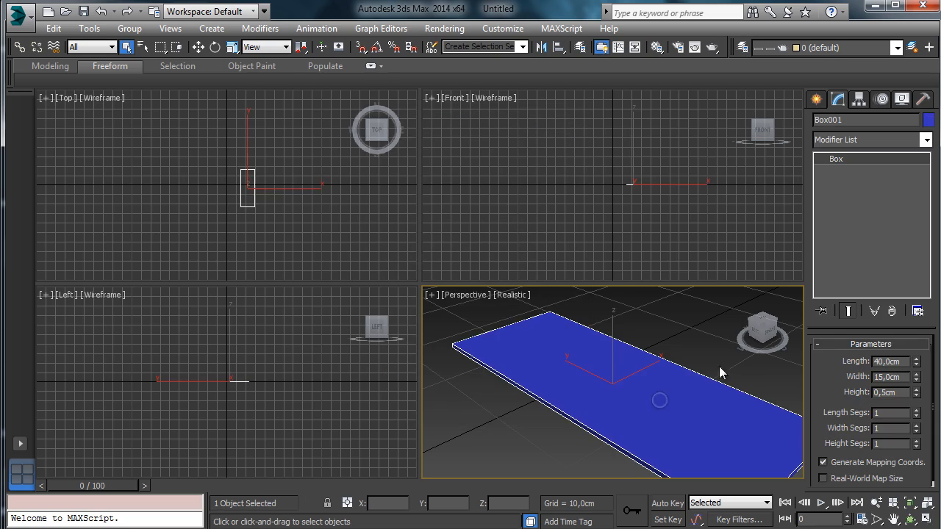
double_click(902, 361)
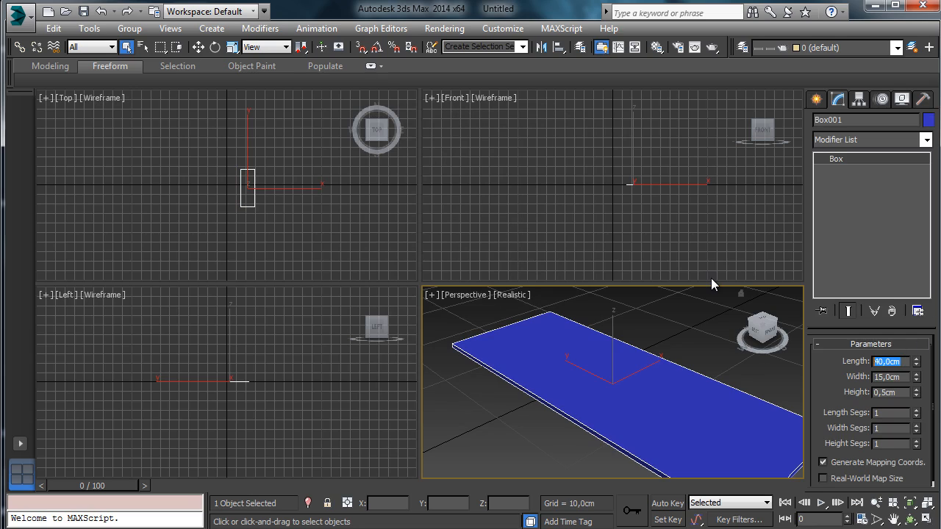
text(4000)
key(Tab)
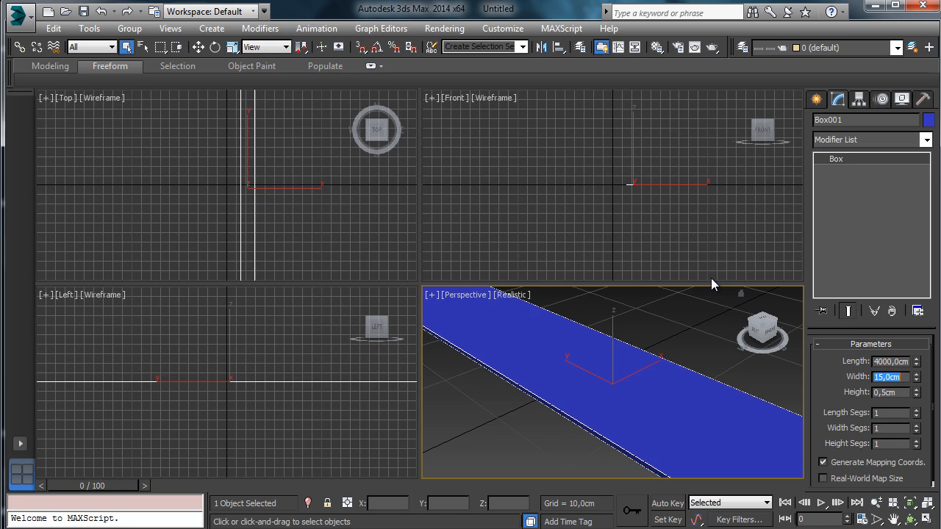
text(4)
text(500)
key(Tab)
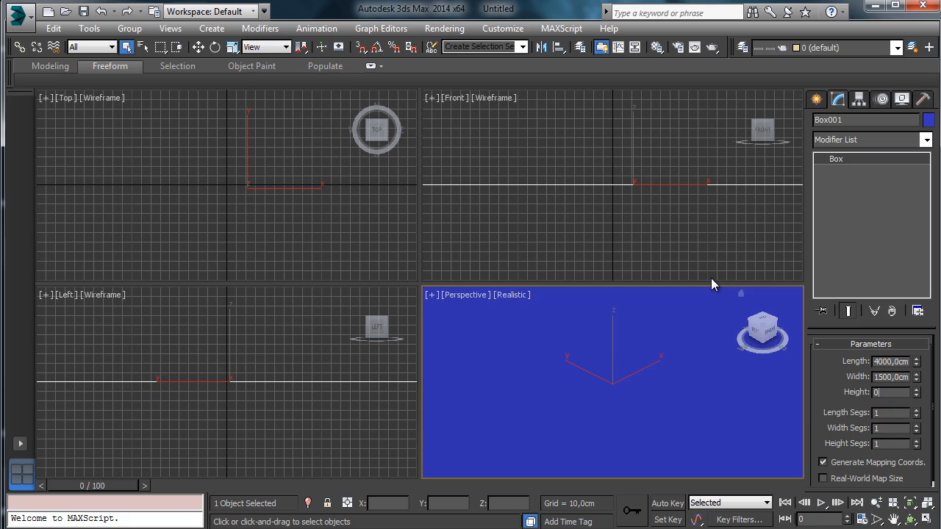
text(50)
key(Return)
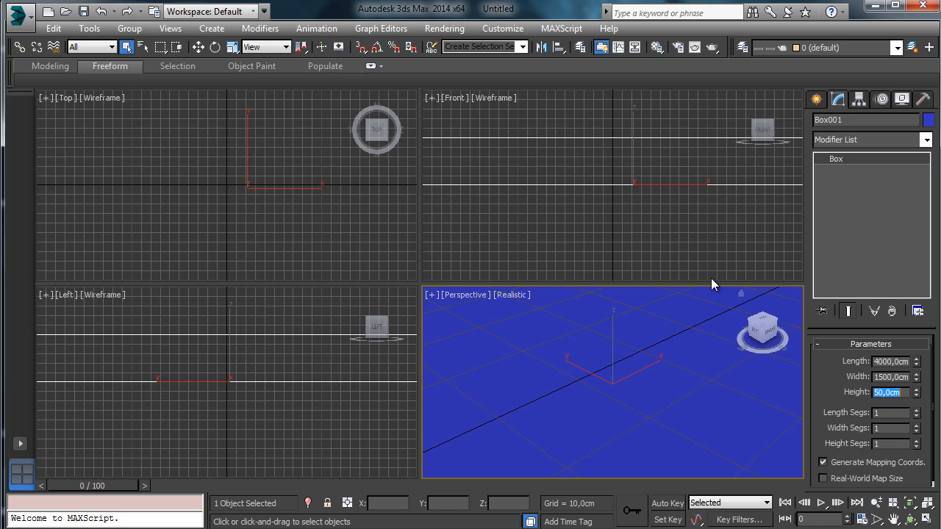
click(927, 506)
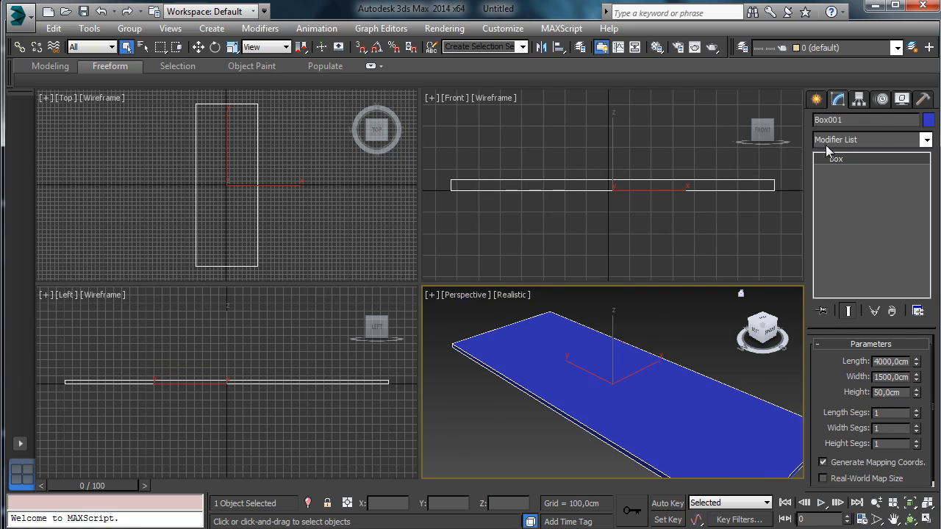
Rename the box as Road and set its height to 100 cm.
click(871, 119)
text(Road)
double_click(904, 392)
text(100)
key(Return)
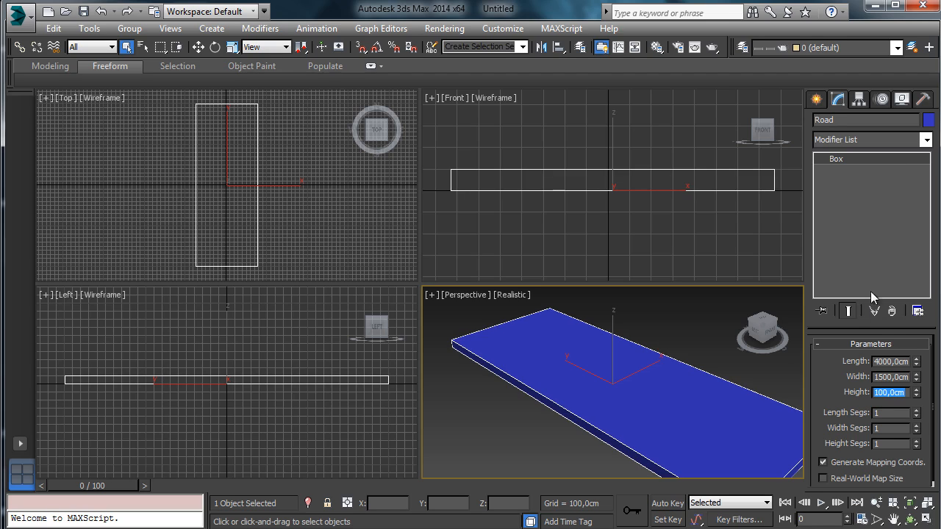
Name the first material sample Road and assign it to the road slab.
click(657, 47)
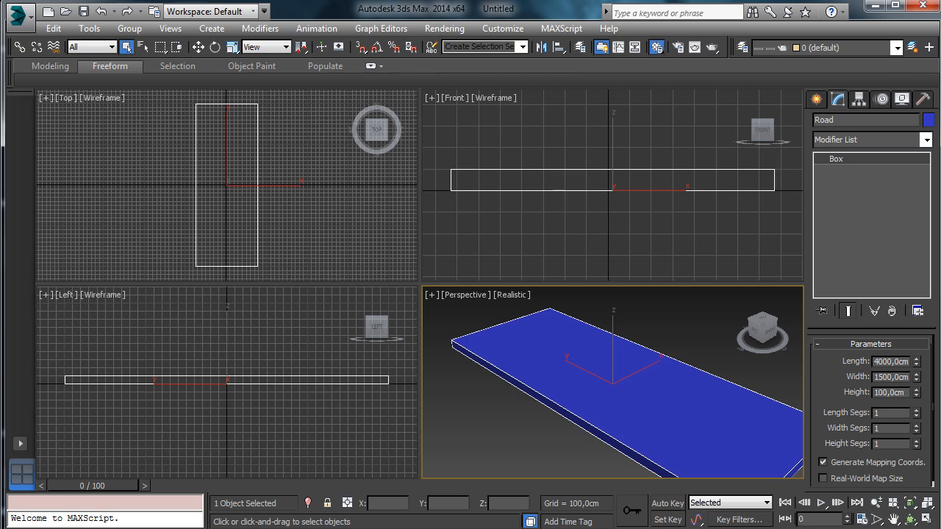
drag(485, 119, 101, 59)
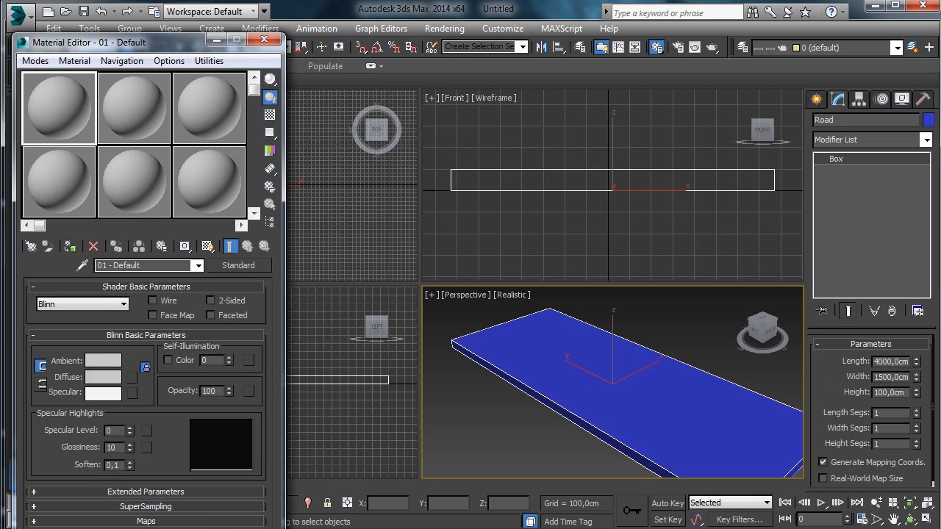
drag(140, 528, 141, 473)
drag(157, 266, 1, 264)
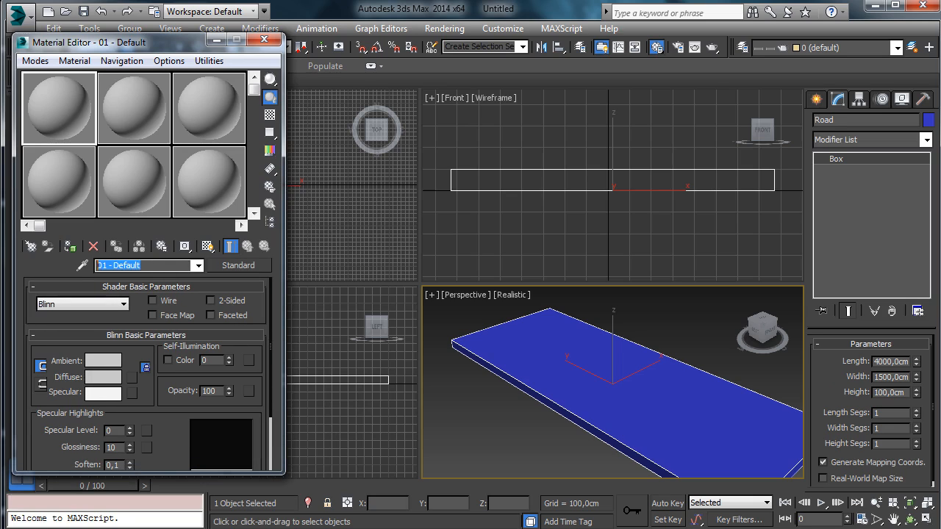
text(Road)
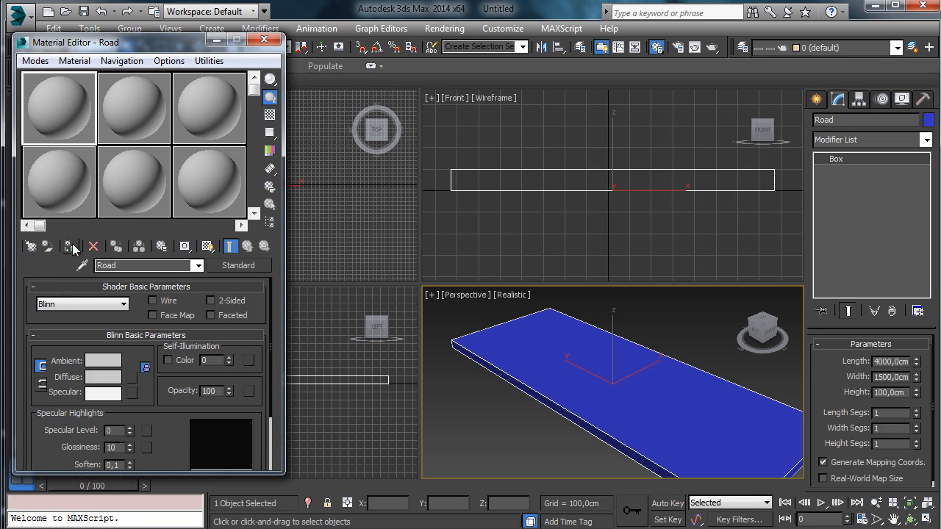
click(70, 246)
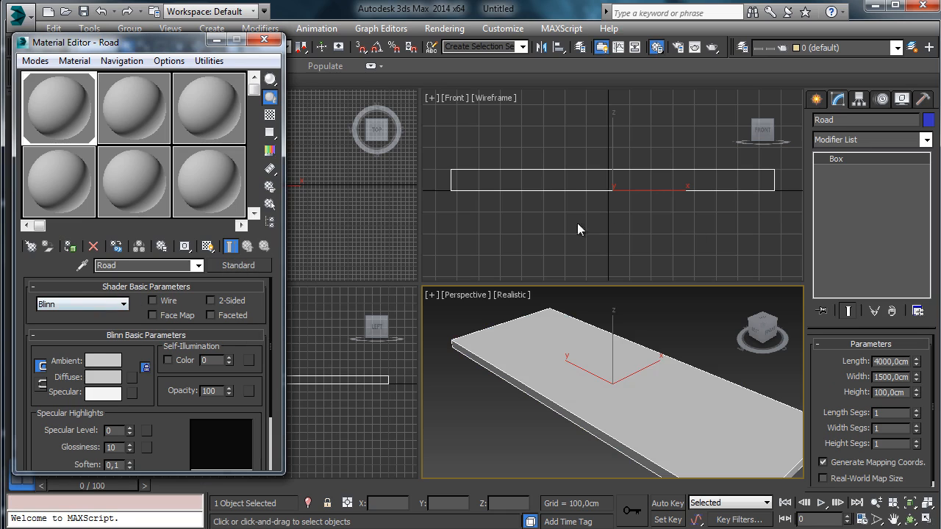
click(255, 268)
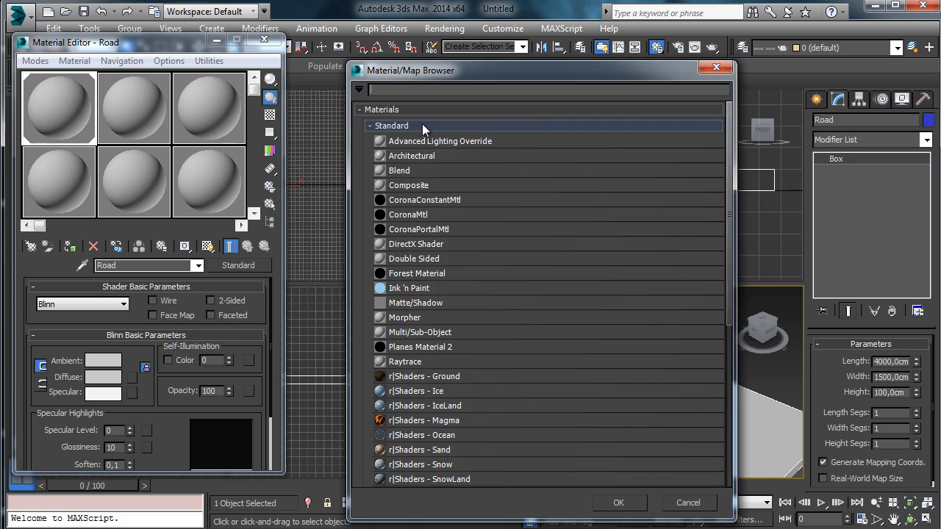
click(421, 125)
click(408, 126)
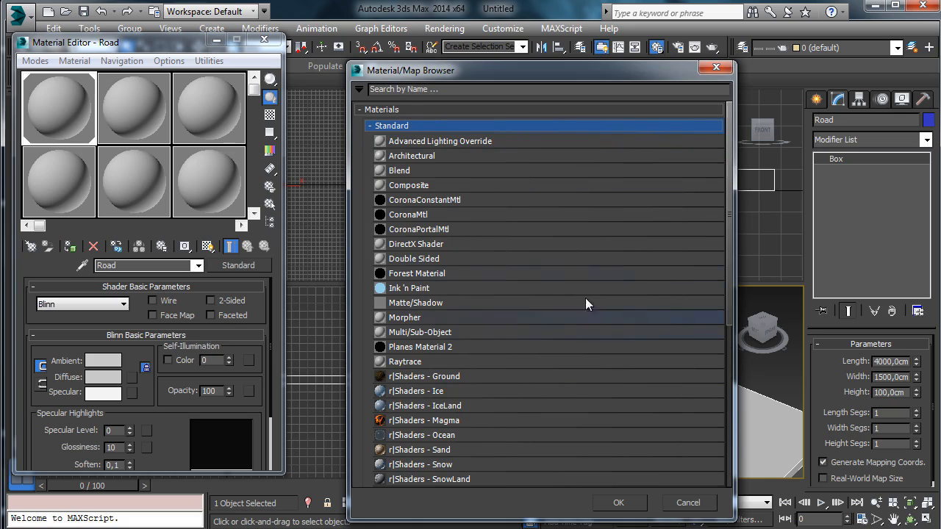
click(429, 129)
click(692, 502)
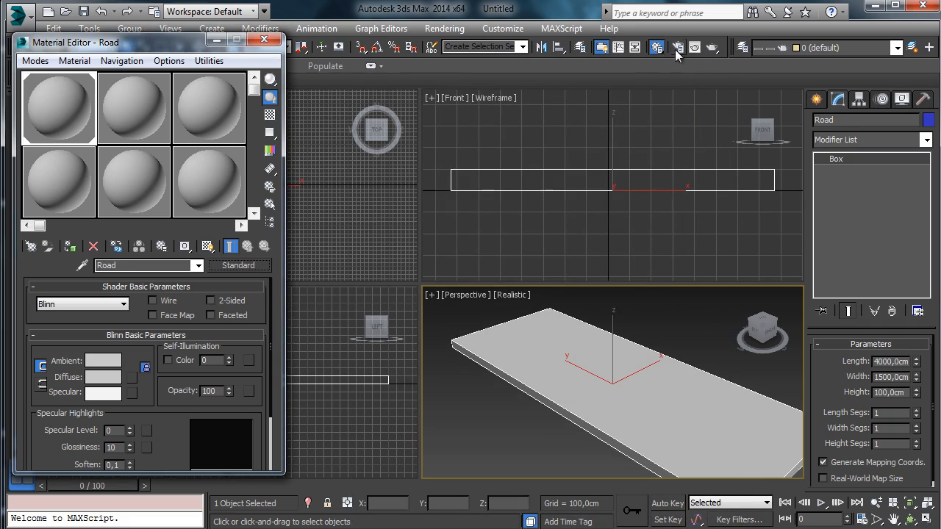
Assign NVIDIA mental ray as the production renderer in the render setup.
click(676, 48)
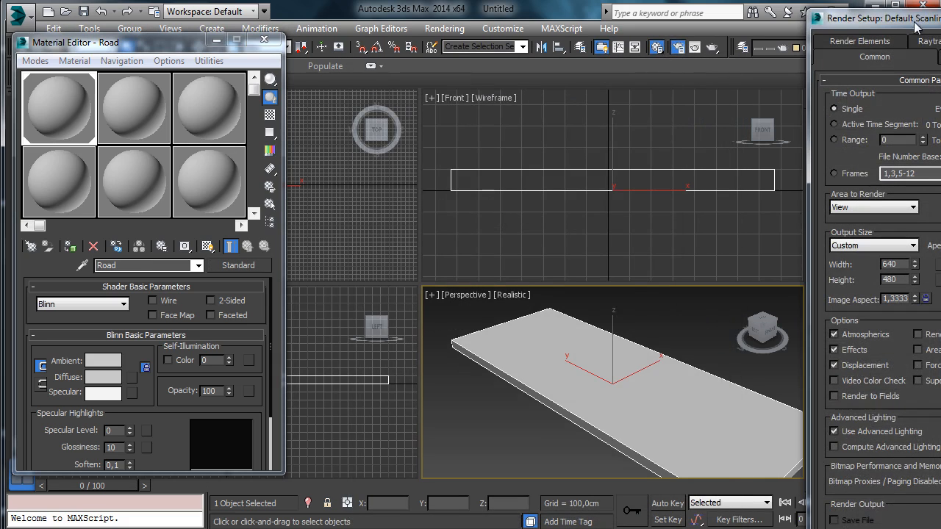
drag(917, 28, 123, 46)
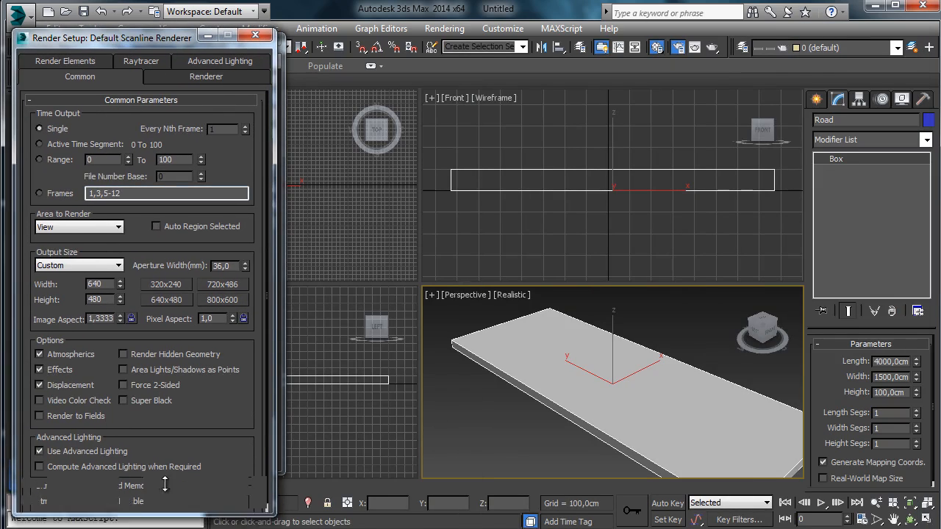
scroll(221, 426, down, 5)
click(209, 420)
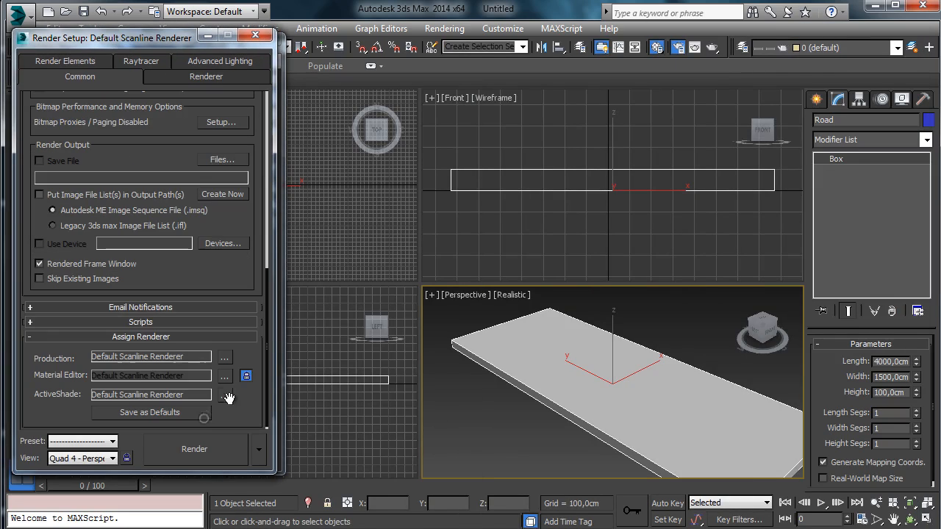
click(224, 356)
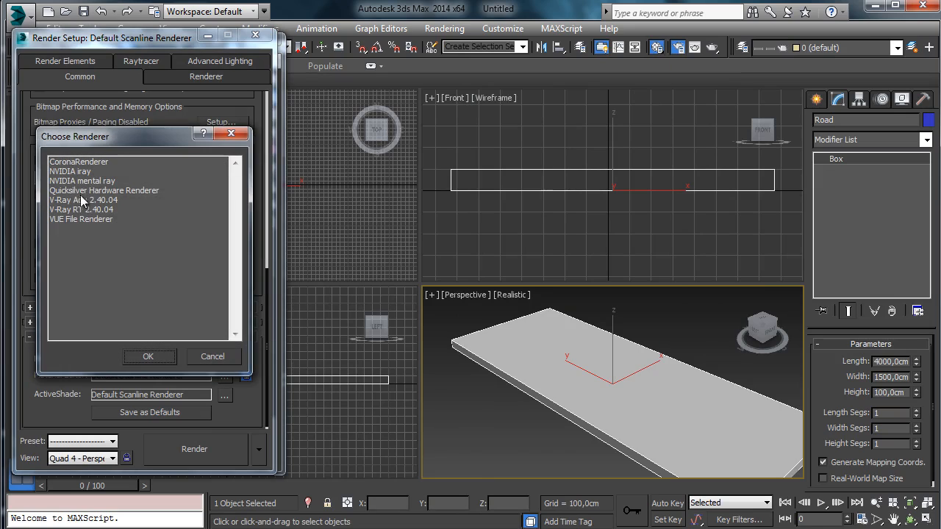
double_click(80, 180)
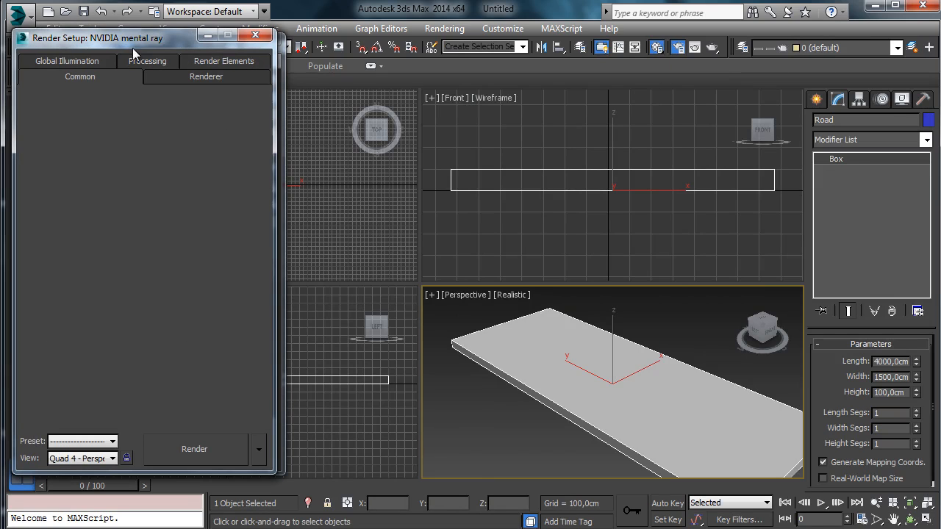
Change the Road material's type to the mental ray Arch & Design material.
key(m)
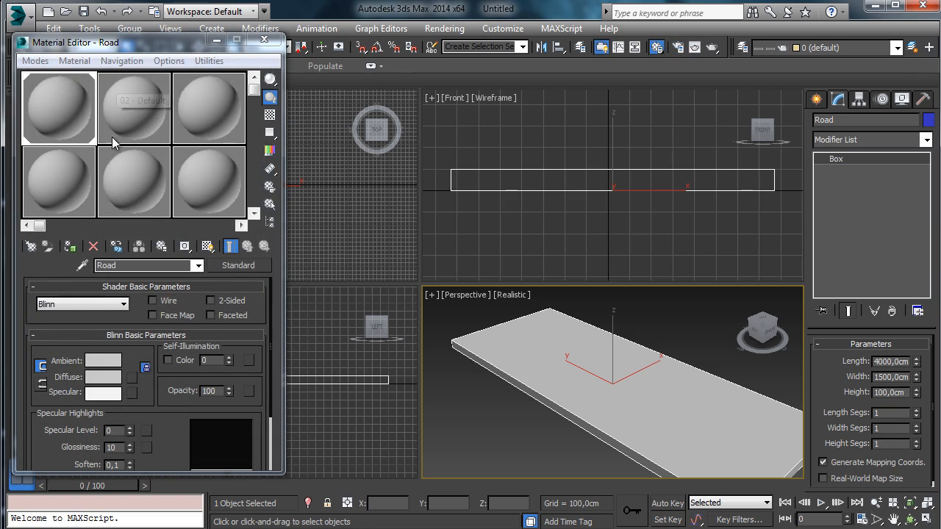
click(236, 266)
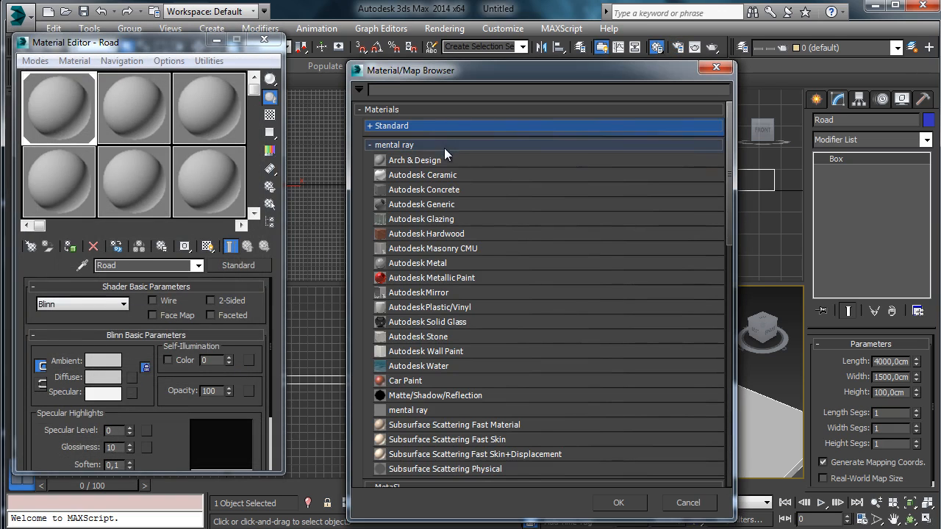
click(441, 159)
click(618, 502)
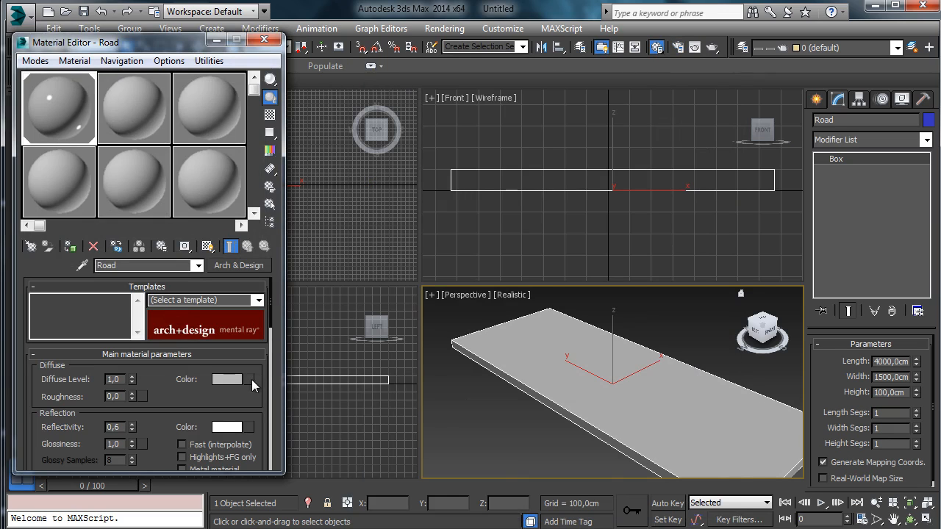
Assign a Substance map to the diffuse color of the Road material.
click(249, 380)
drag(728, 212, 736, 296)
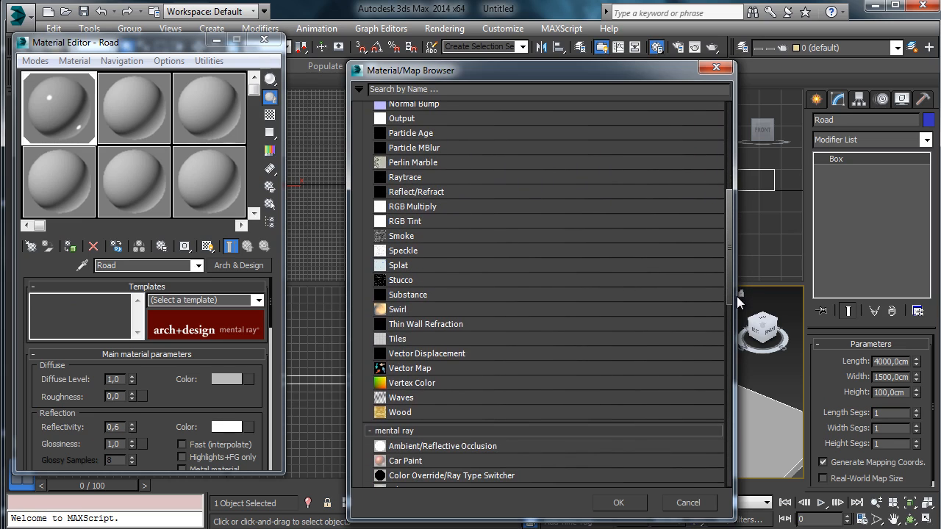
click(397, 294)
click(616, 502)
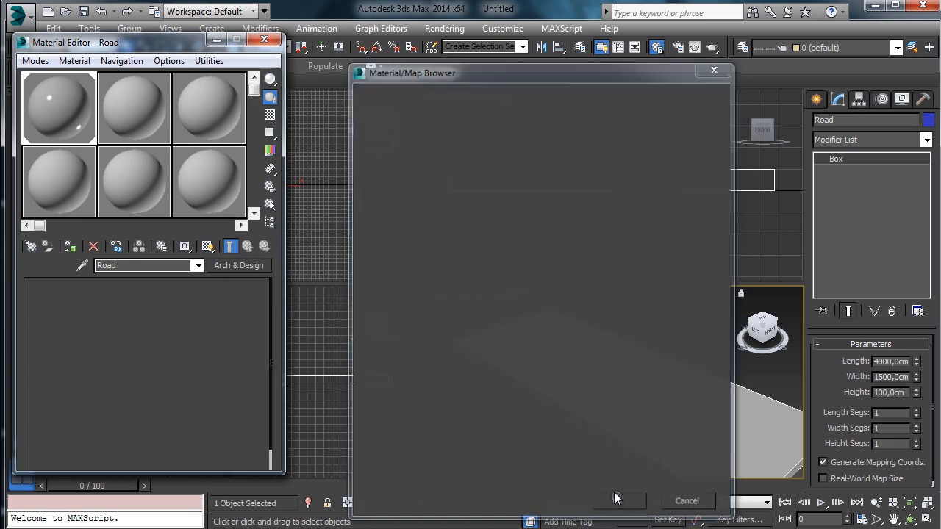
Load Road_02.sbsar from the textures folder into the Substance map and show the diffuse map on the slab in the viewport.
click(94, 331)
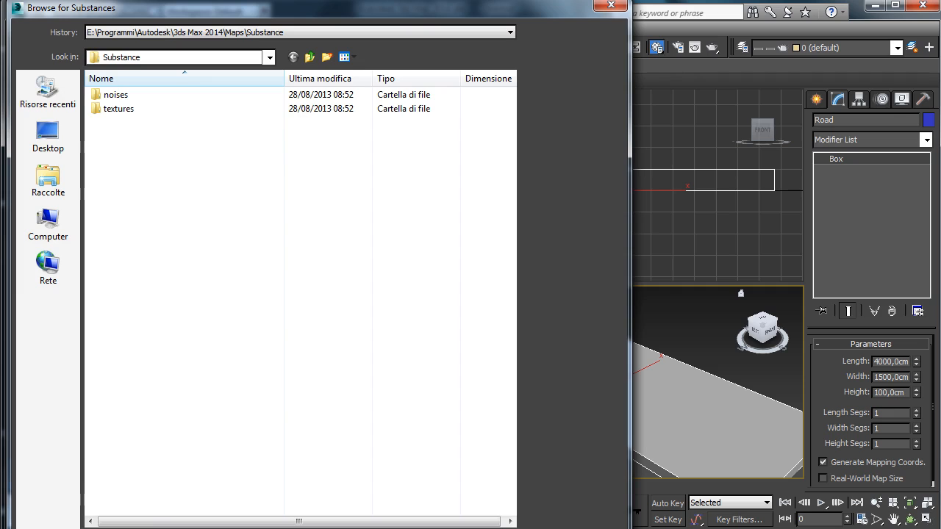
double_click(120, 108)
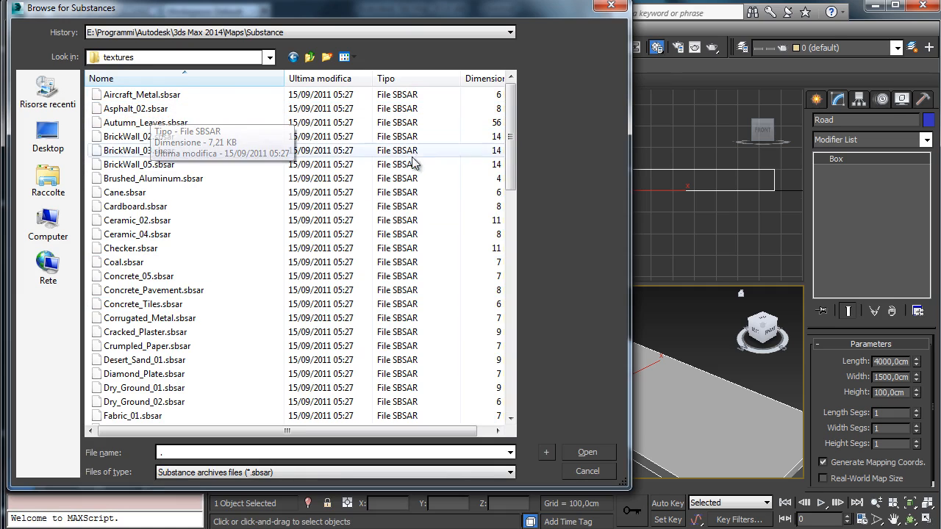
drag(513, 177, 491, 335)
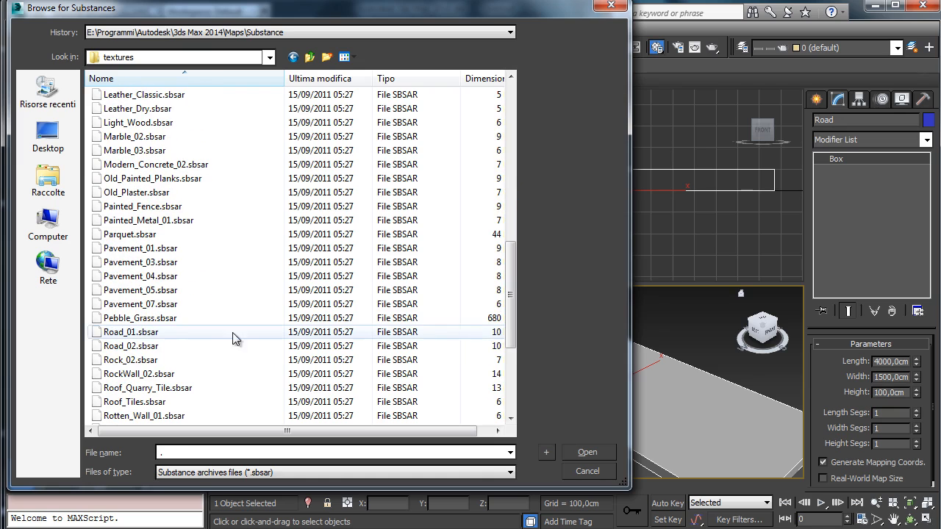
click(148, 347)
click(588, 453)
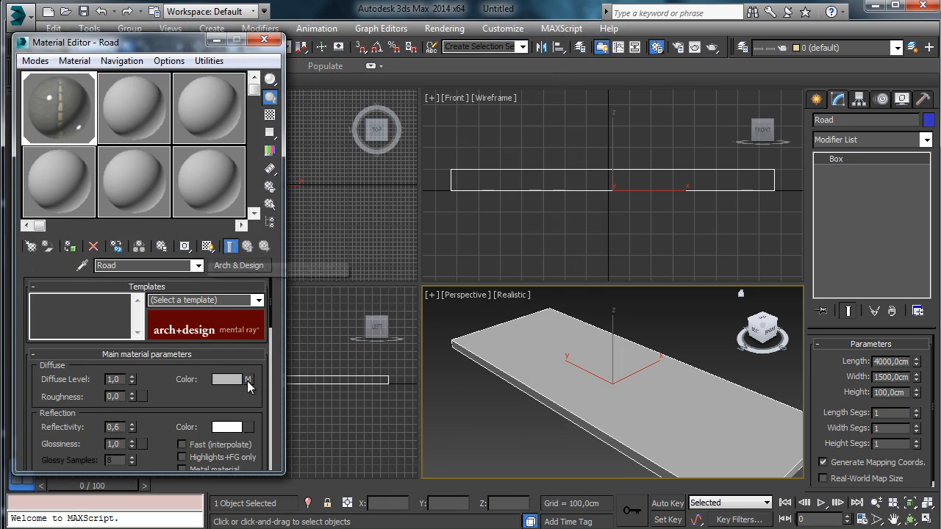
click(248, 380)
click(212, 249)
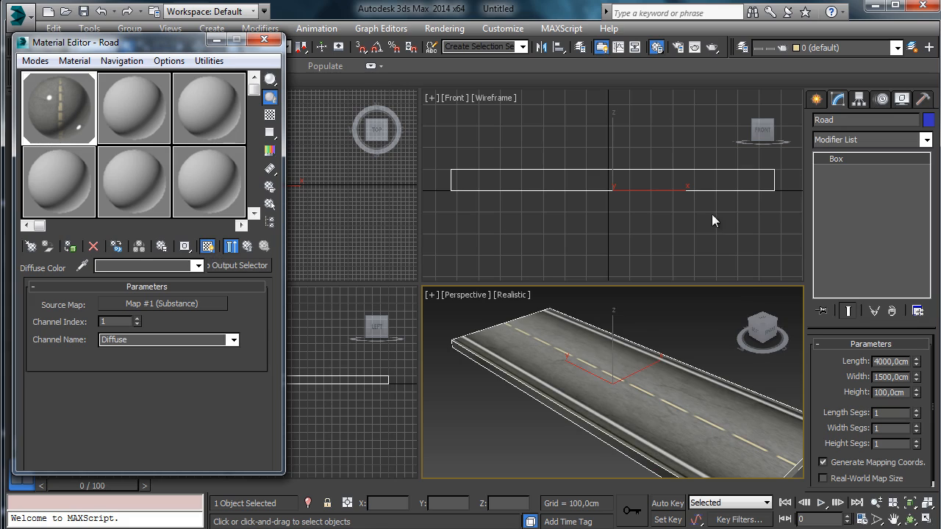
Set the texture size of the source Substance map to an absolute 2048 width and 2048 height.
click(175, 302)
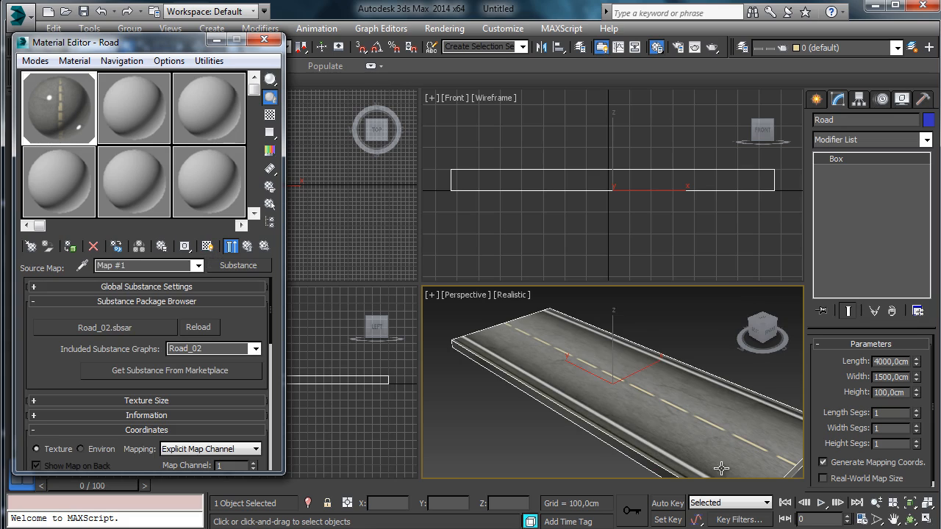
click(165, 402)
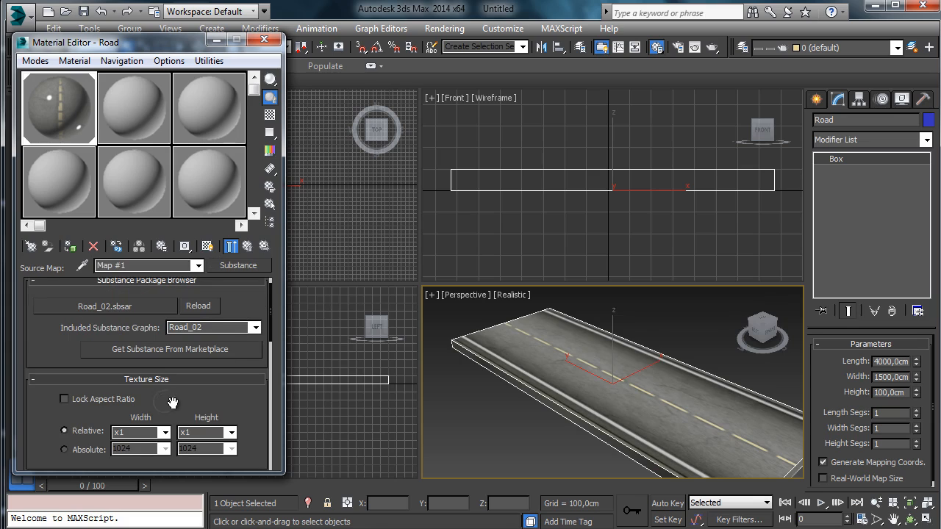
click(98, 450)
click(166, 449)
click(132, 519)
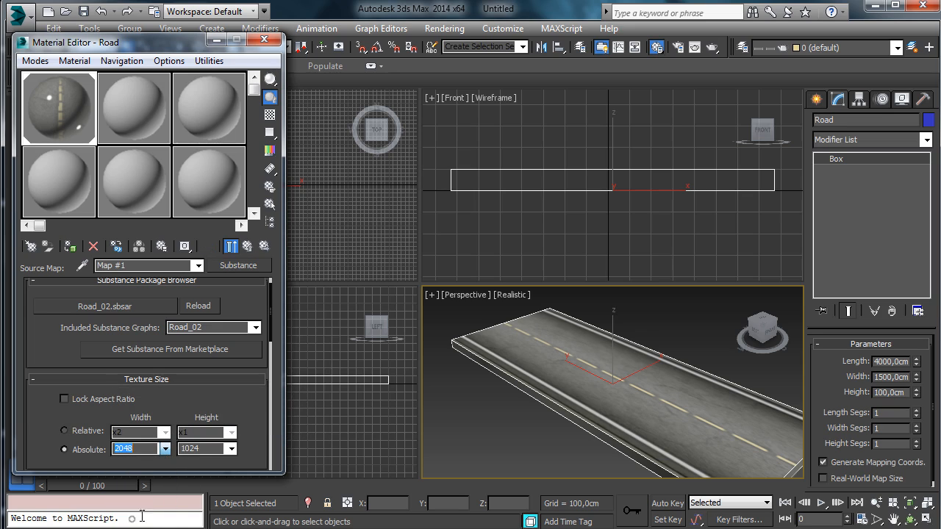
click(232, 449)
click(188, 519)
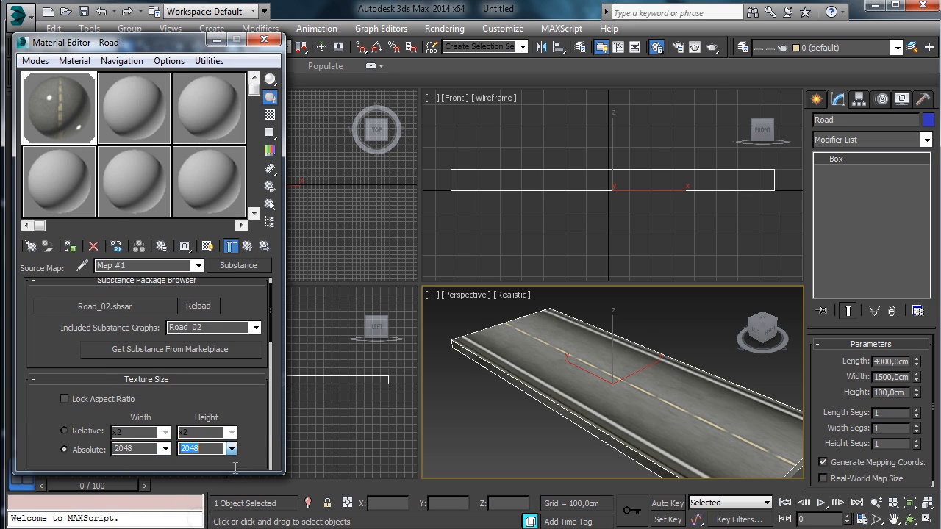
scroll(81, 357, down, 5)
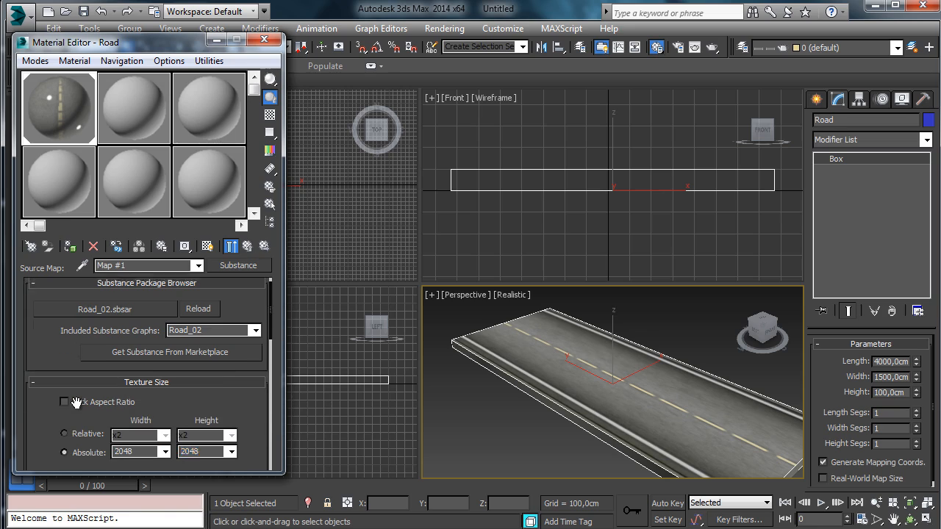
Set the source Substance map's V tiling to 3.0 and its blur to 0.01.
drag(154, 349, 157, 336)
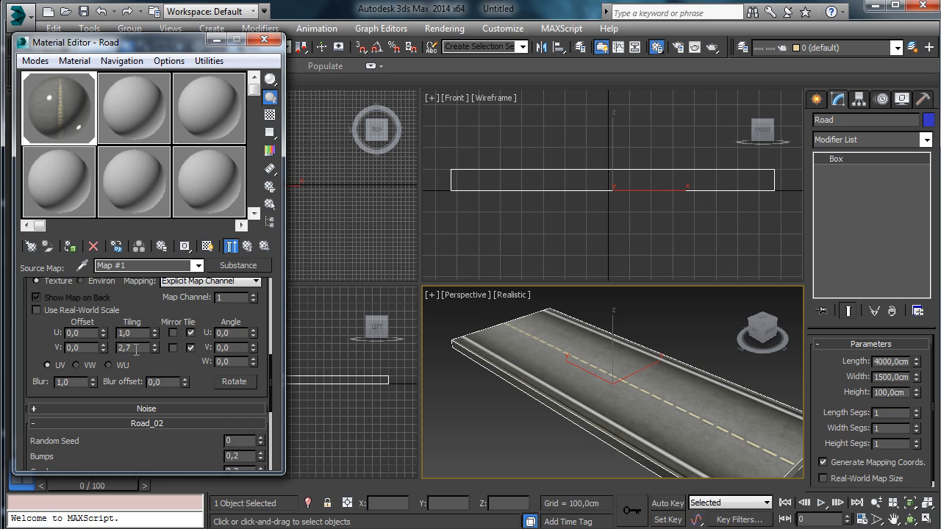
double_click(125, 347)
drag(94, 384, 97, 440)
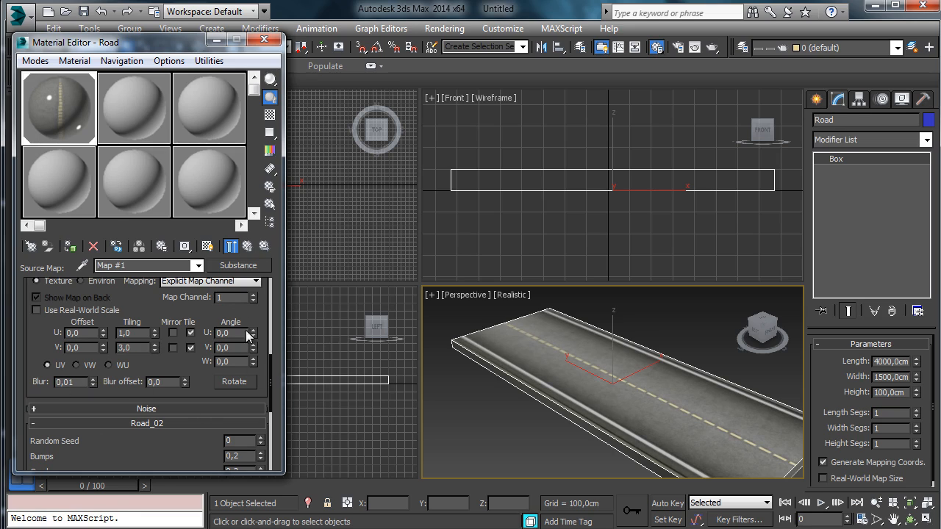
click(247, 247)
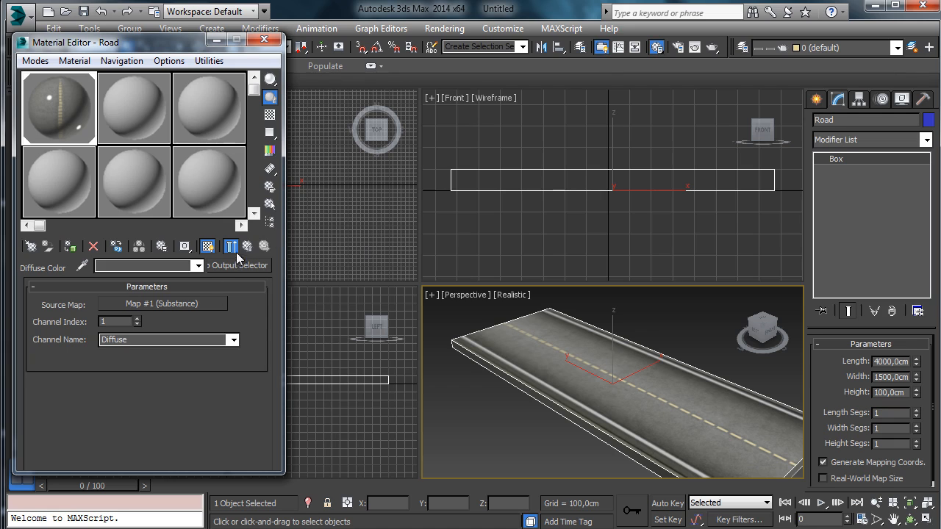
Maximize the perspective viewport and convert the Road slab to an Editable Poly.
click(926, 519)
click(910, 519)
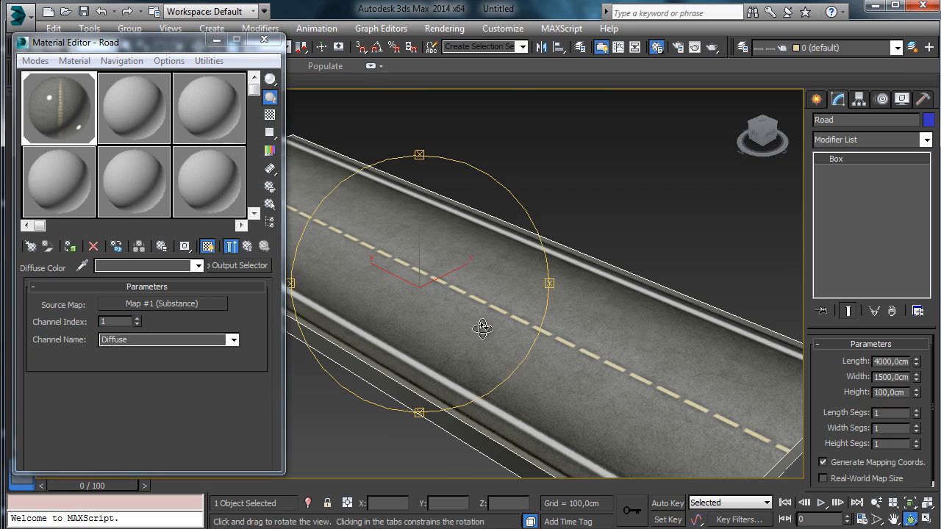
drag(405, 309, 441, 269)
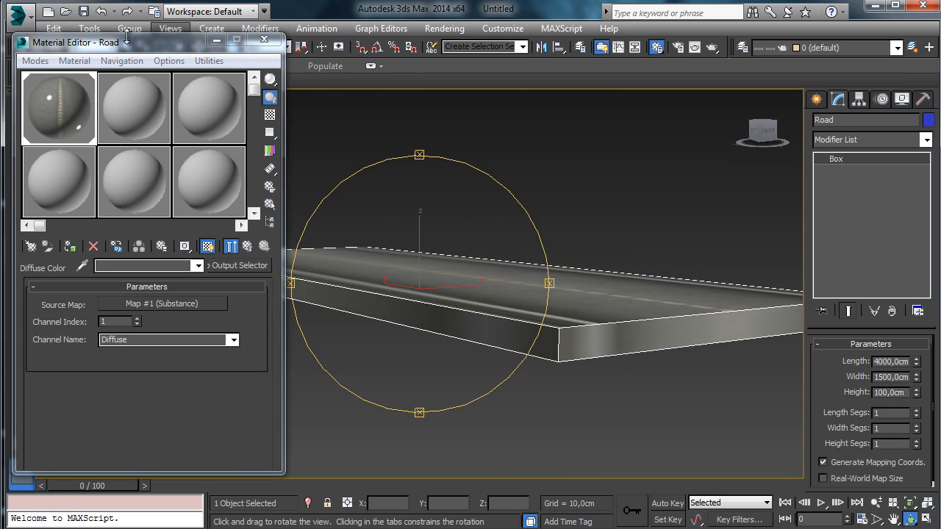
click(247, 247)
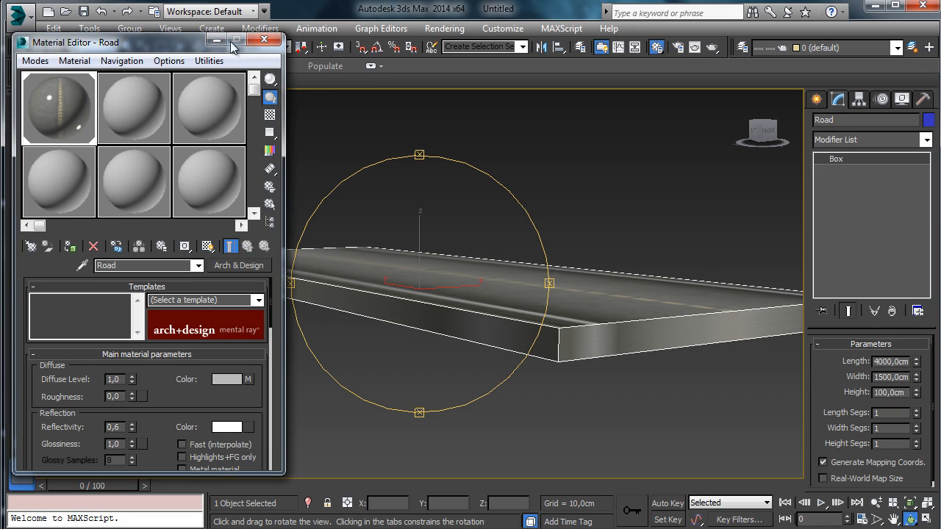
click(215, 40)
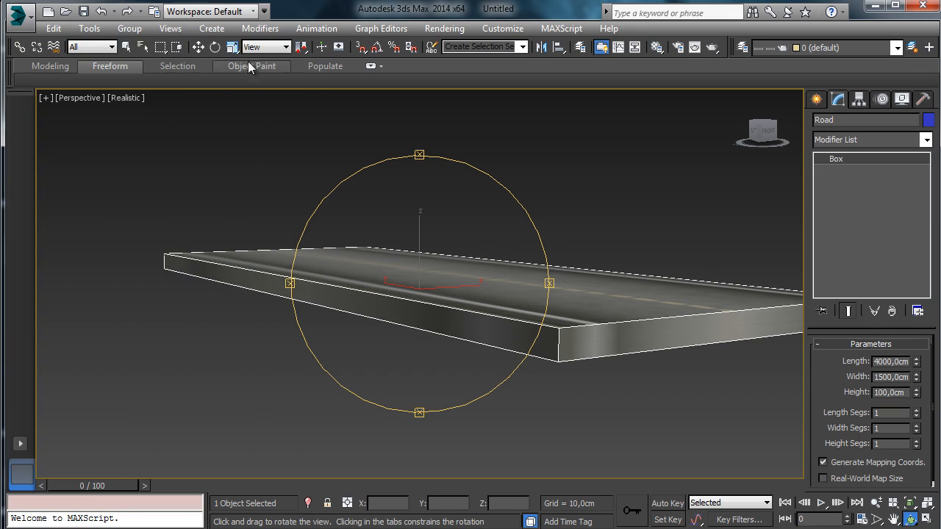
click(126, 46)
right_click(478, 351)
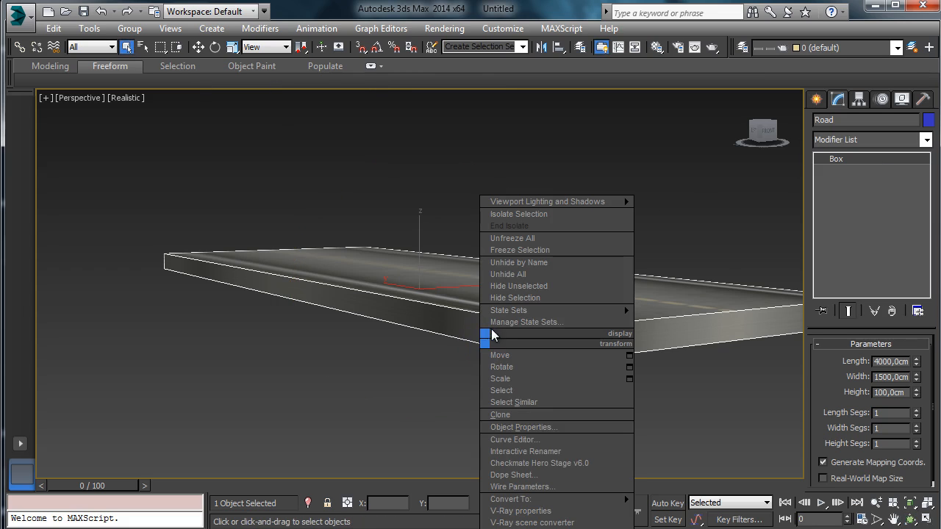
mouse_move(595, 500)
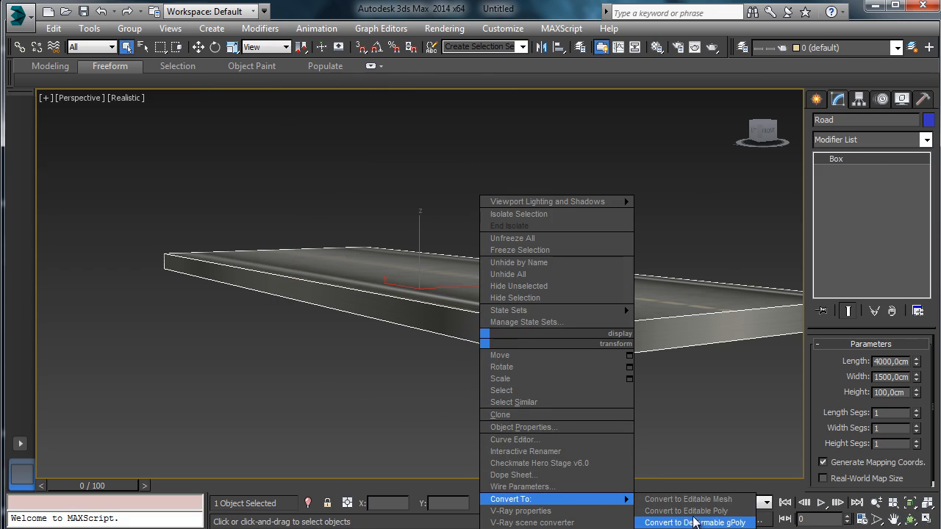
click(694, 511)
Assign a separate material ID to all of the slab's polygons except the top road surface.
click(887, 361)
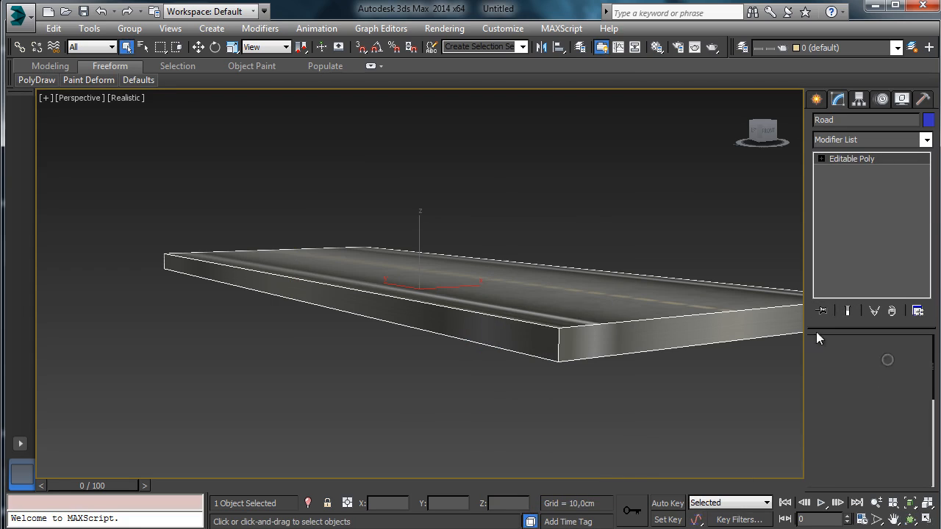
click(577, 287)
click(61, 28)
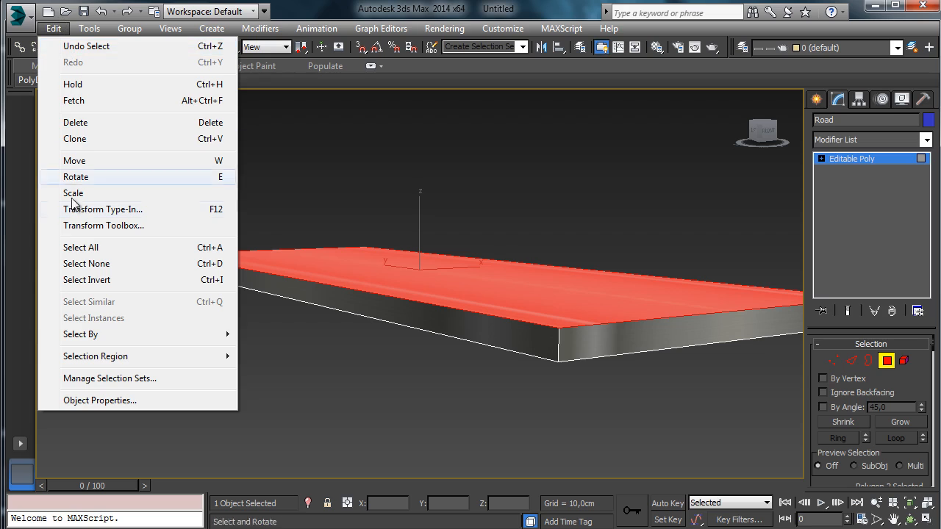
click(155, 279)
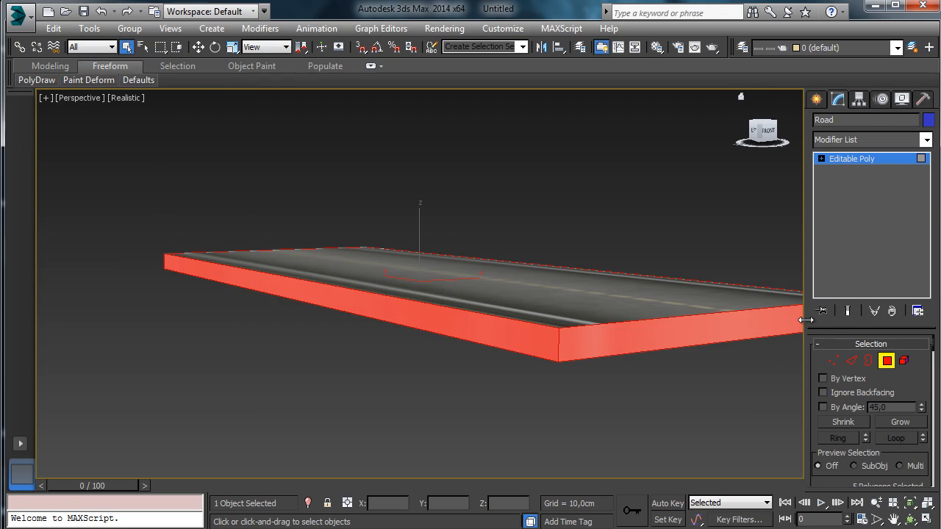
drag(806, 322, 669, 322)
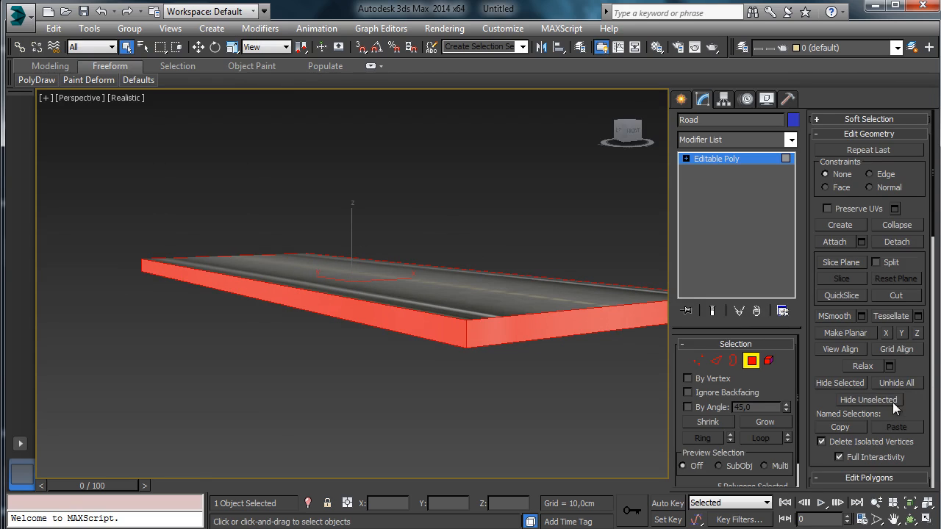
drag(923, 372, 904, 257)
scroll(875, 294, down, 4)
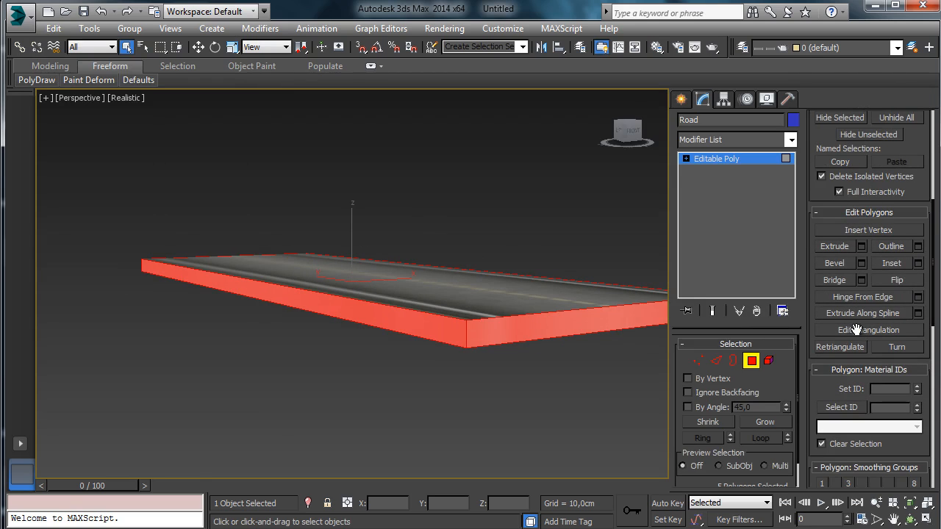
click(917, 386)
click(752, 359)
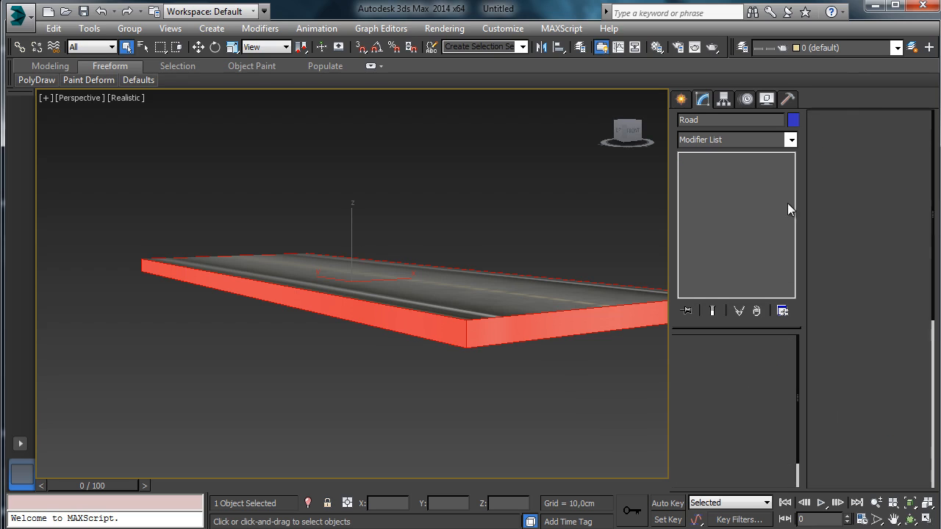
Change the Road material's type to Multi/Sub-Object, keeping the old material as a sub-material.
click(659, 51)
click(237, 264)
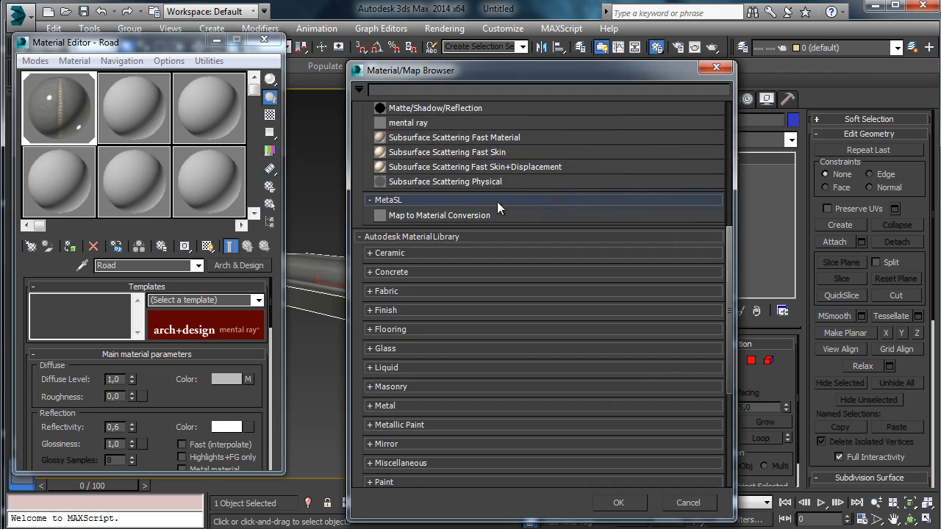
drag(727, 217, 696, 103)
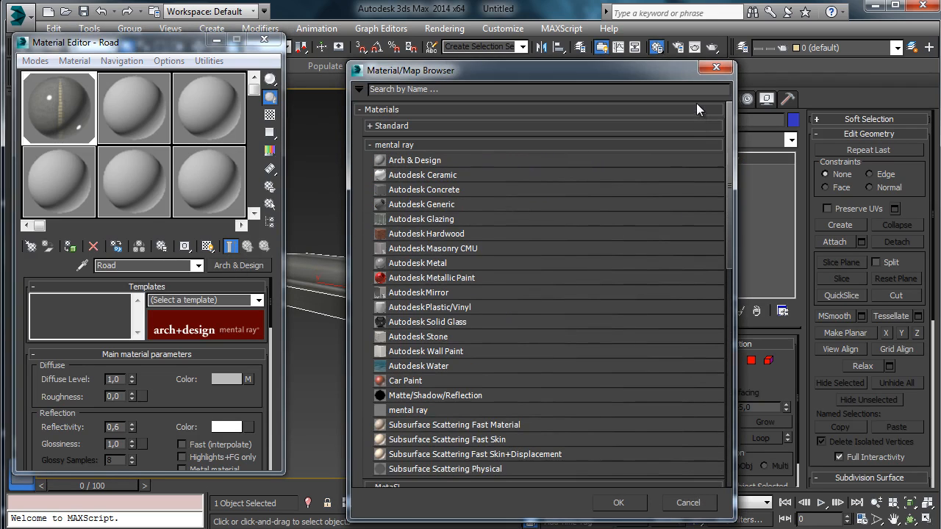
click(391, 127)
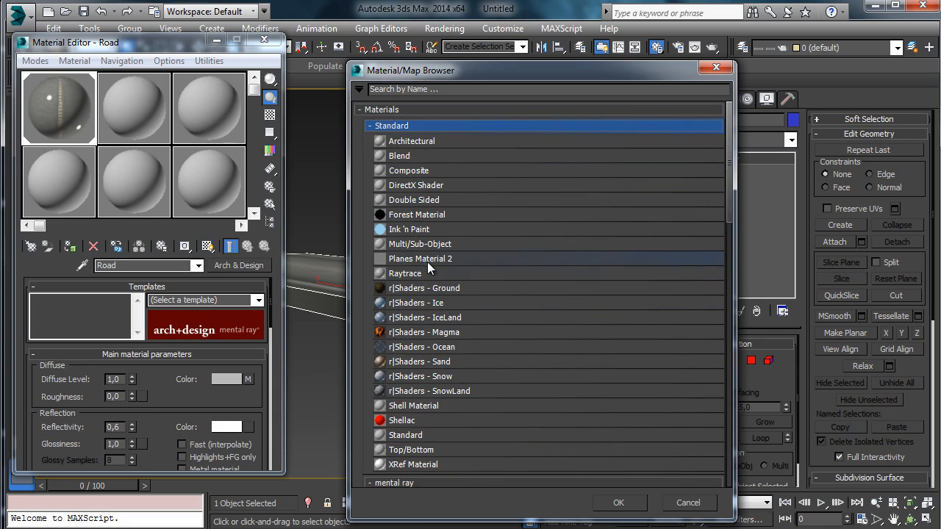
double_click(432, 244)
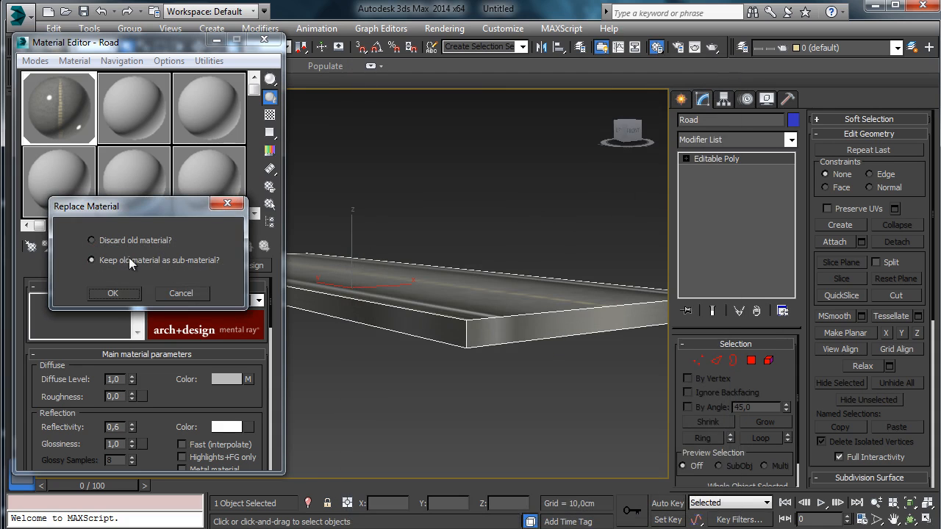
click(114, 293)
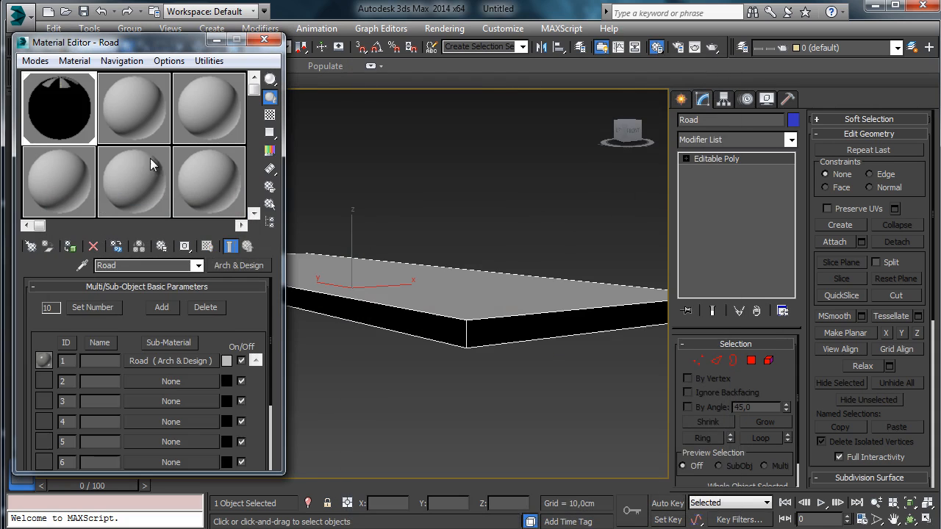
Set the number of sub-materials in the Road Multi/Sub-Object material to 2.
click(99, 311)
text(1)
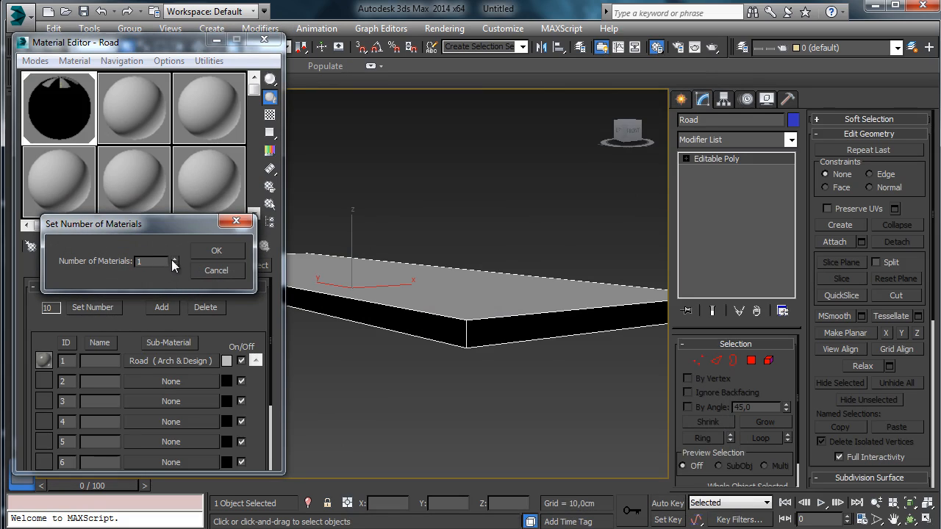
click(227, 253)
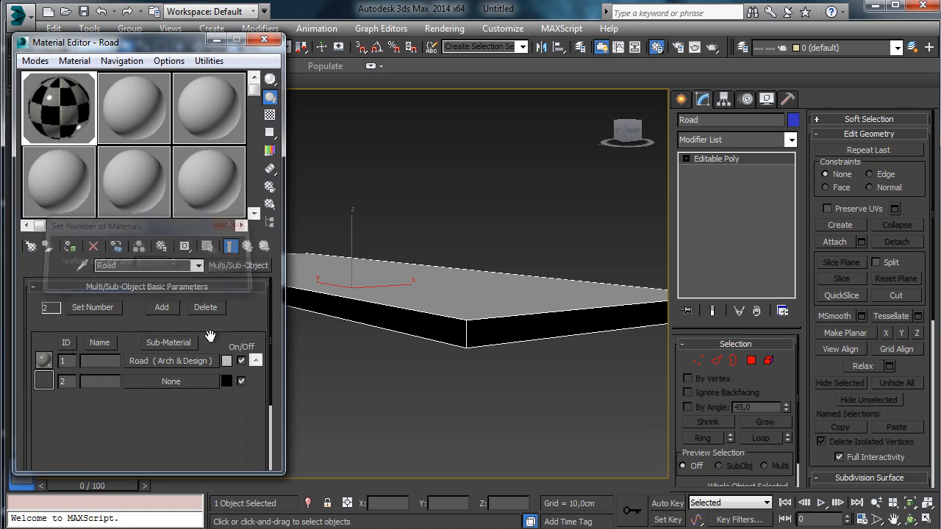
Assign a mental ray Arch & Design material to sub-material slot 2 and name it "Road side".
click(165, 380)
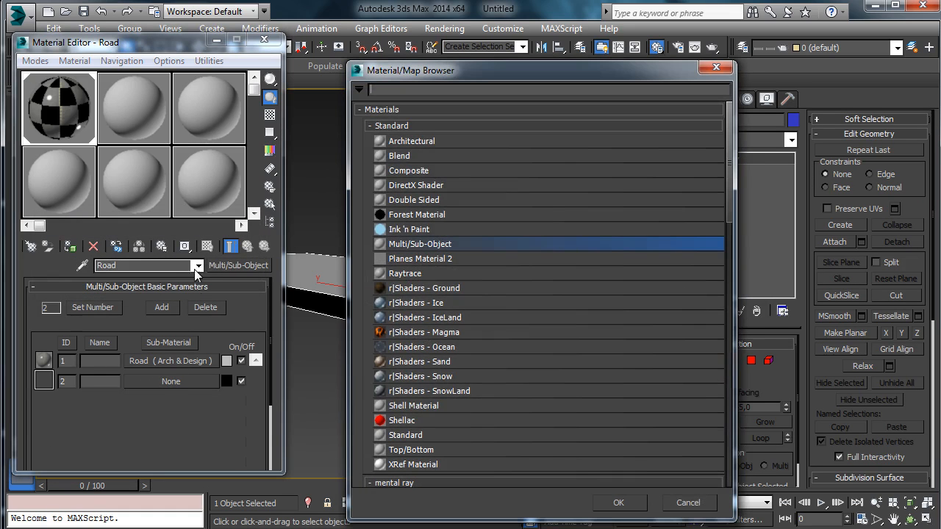
click(431, 126)
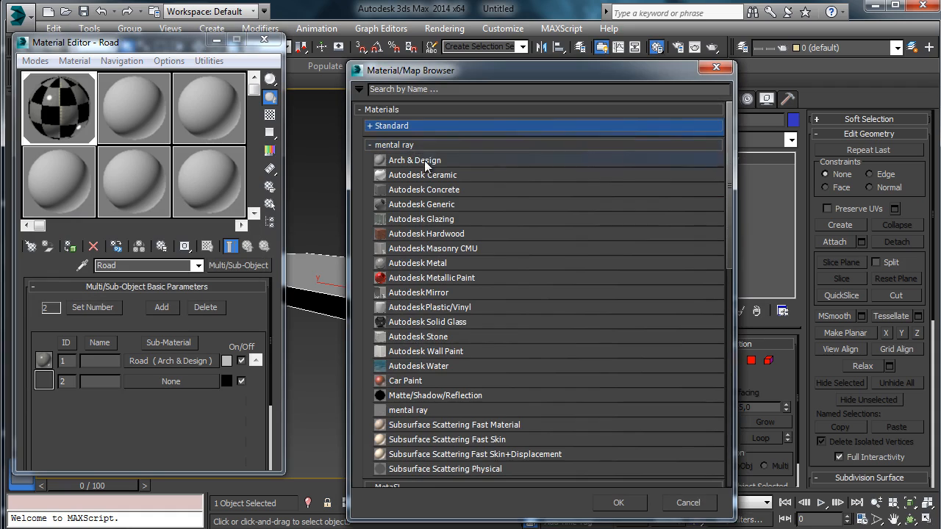
double_click(425, 161)
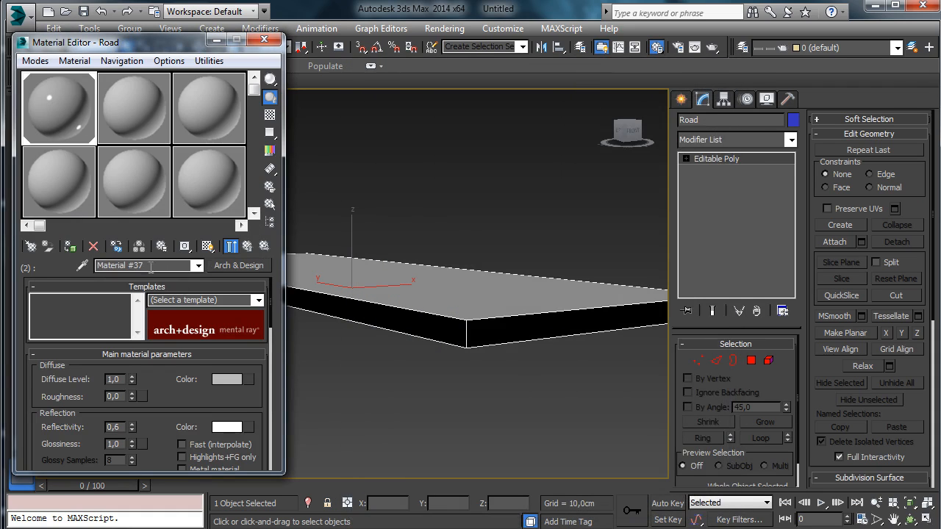
click(151, 265)
text(Road side)
Assign a Gradient Ramp map to the diffuse color of the Road side material.
click(248, 379)
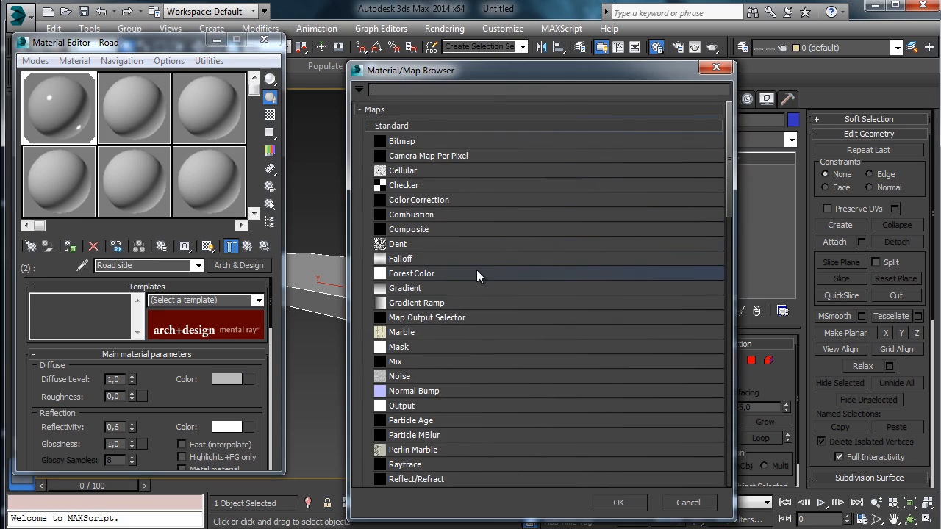
click(407, 301)
click(619, 503)
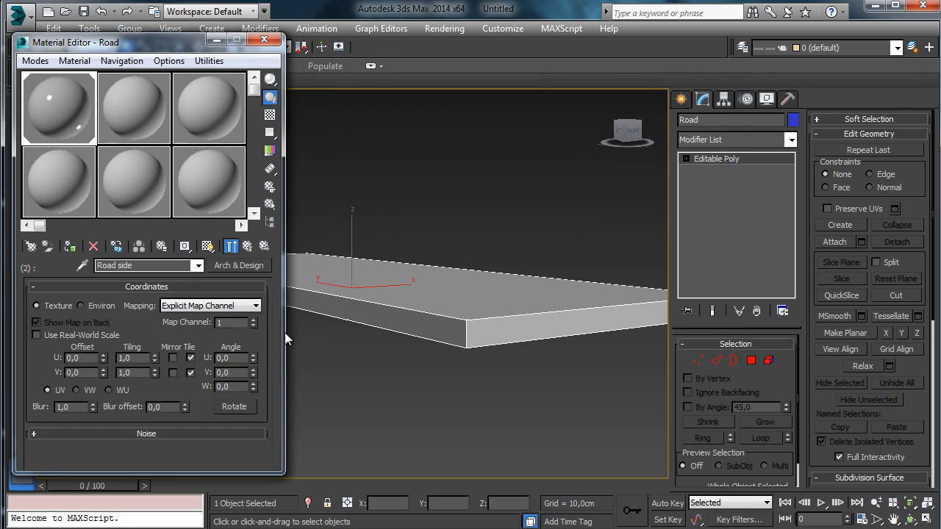
click(247, 252)
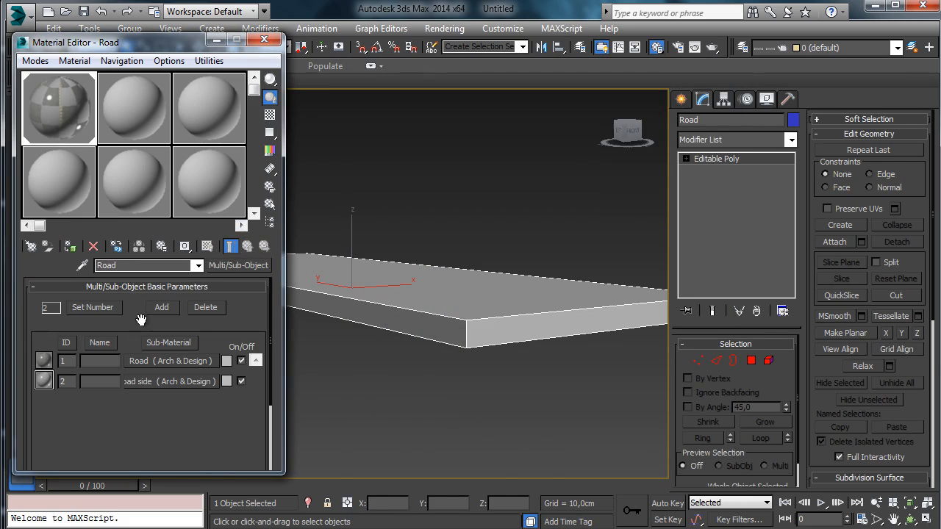
Set the Road sub-material's reflectivity to 0.07 and its glossiness to 0.41.
click(143, 364)
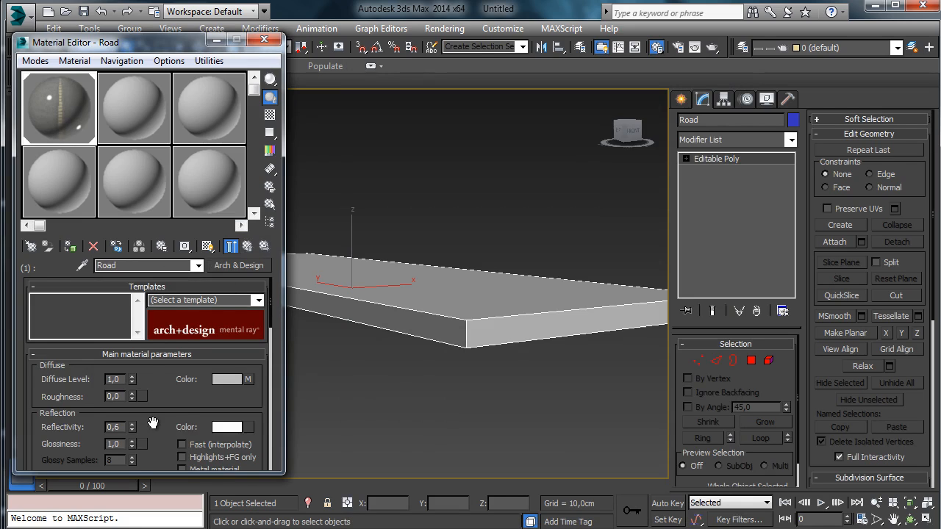
drag(151, 361, 158, 311)
drag(131, 376, 137, 436)
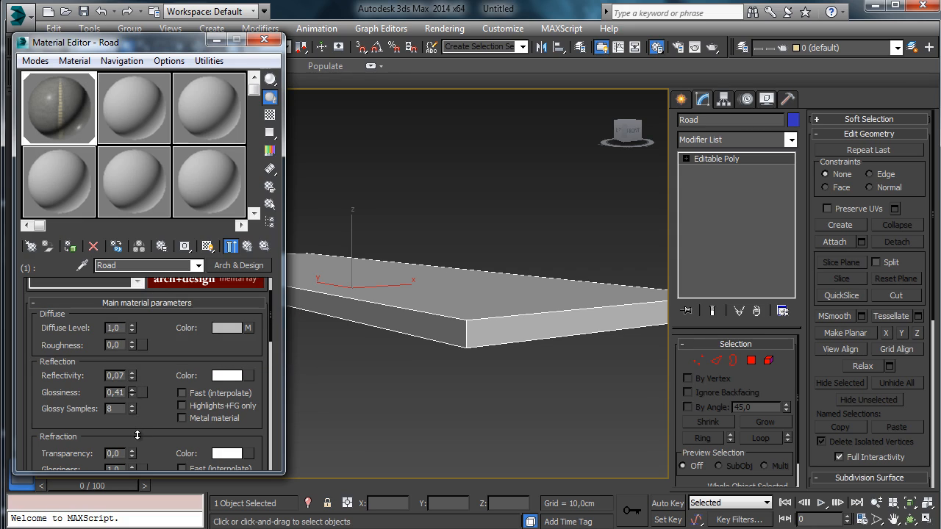
click(248, 246)
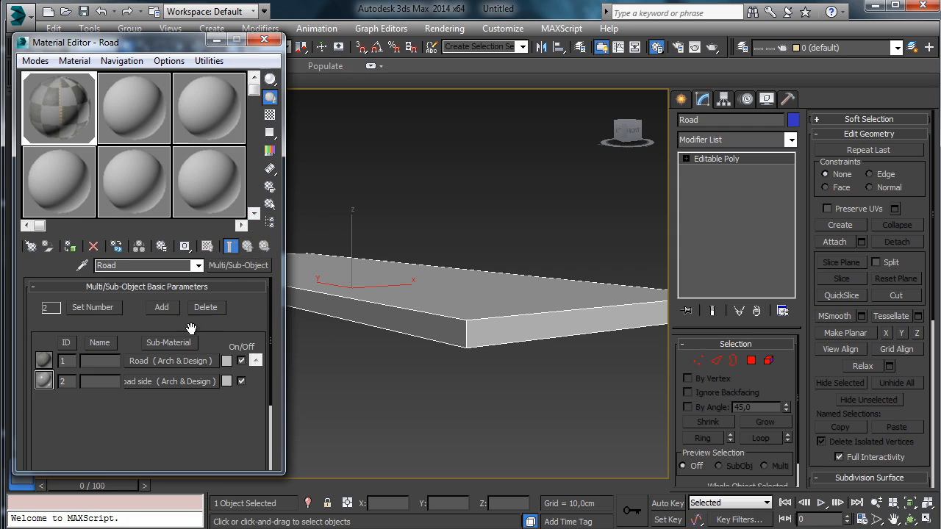
Reset the Road side sub-material's reflectivity to its minimum.
click(168, 382)
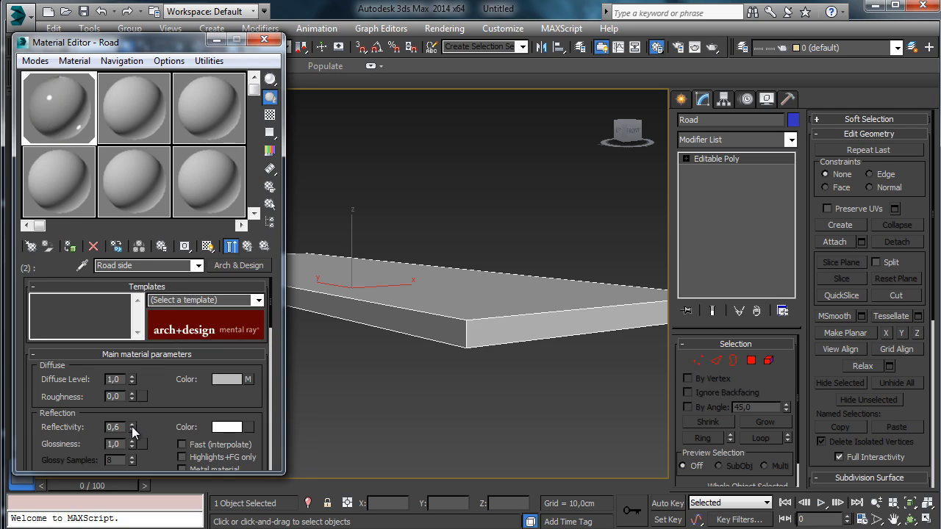
right_click(131, 426)
Show the Road side's diffuse Gradient Ramp in the viewport and set its W angle to 90.
click(247, 379)
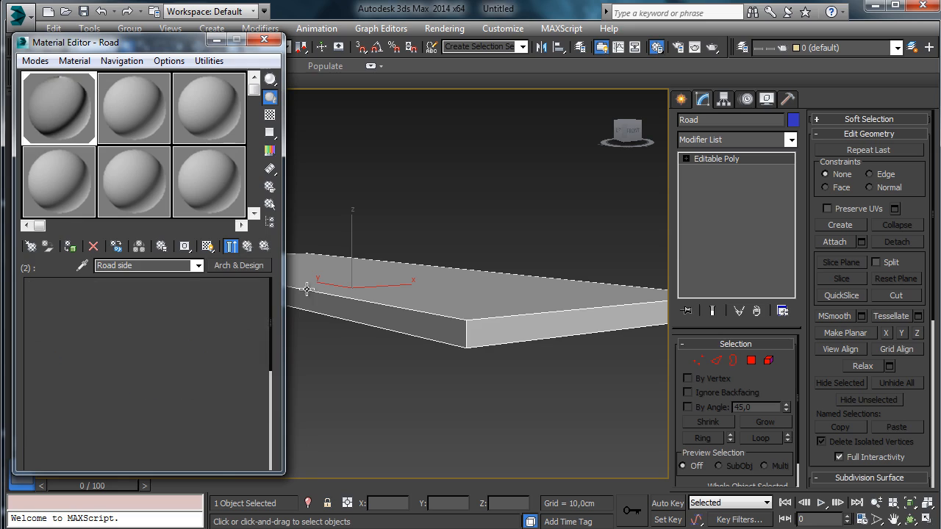
click(207, 246)
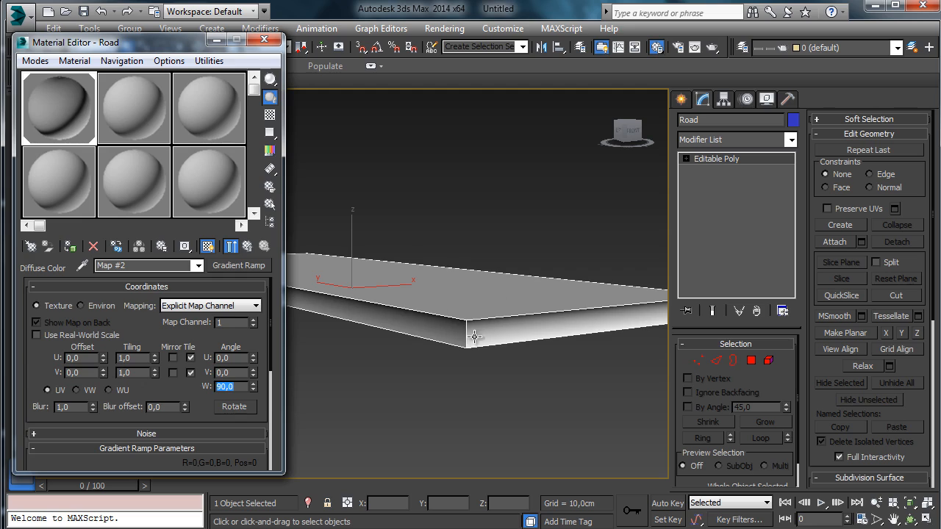
drag(181, 390, 175, 194)
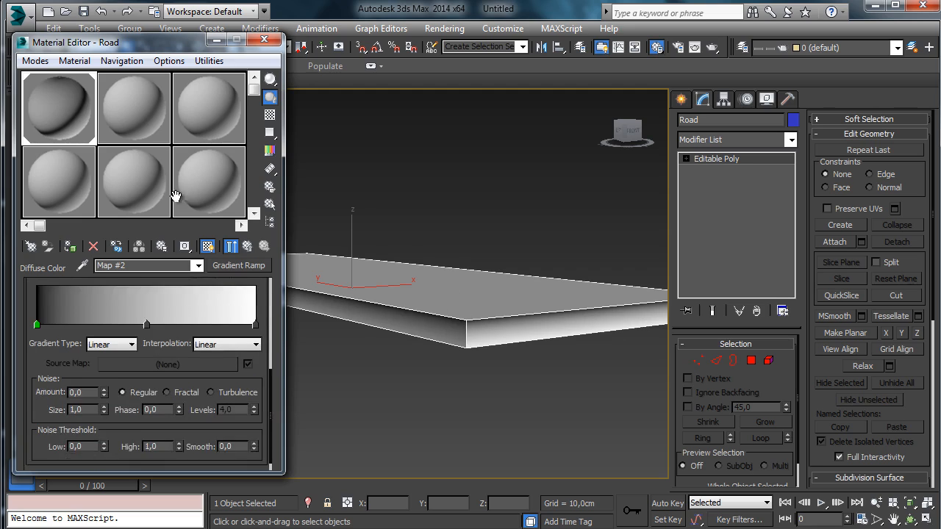
Move the gradient's middle flag to position 12 and add another flag at position 8.
scroll(151, 327, up, 2)
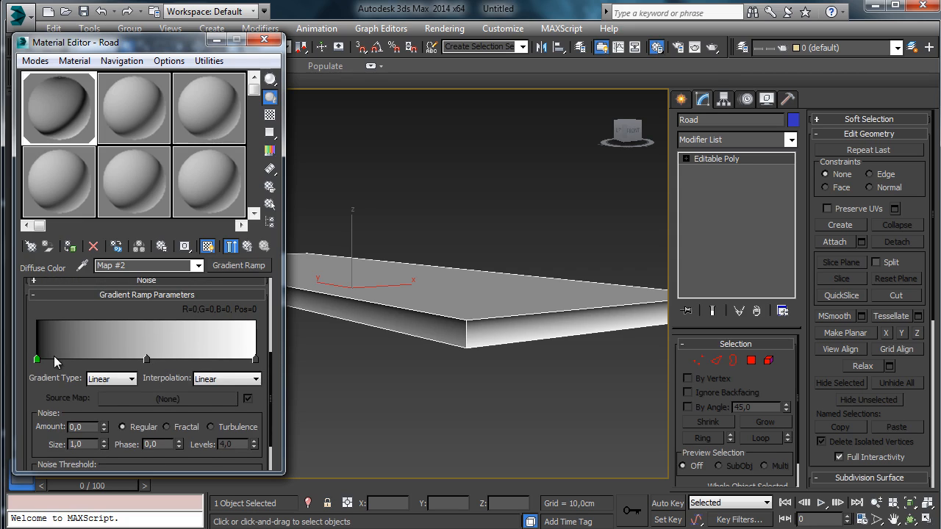
drag(145, 358, 63, 360)
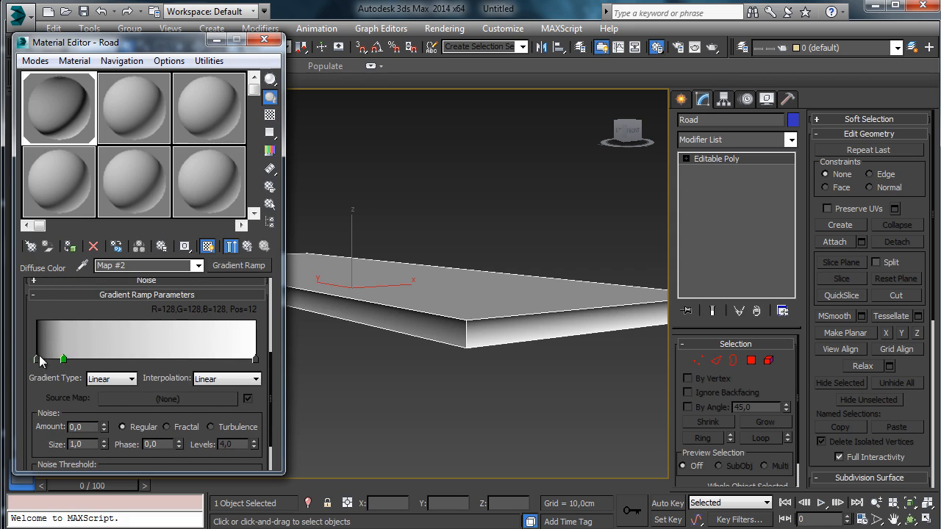
click(54, 359)
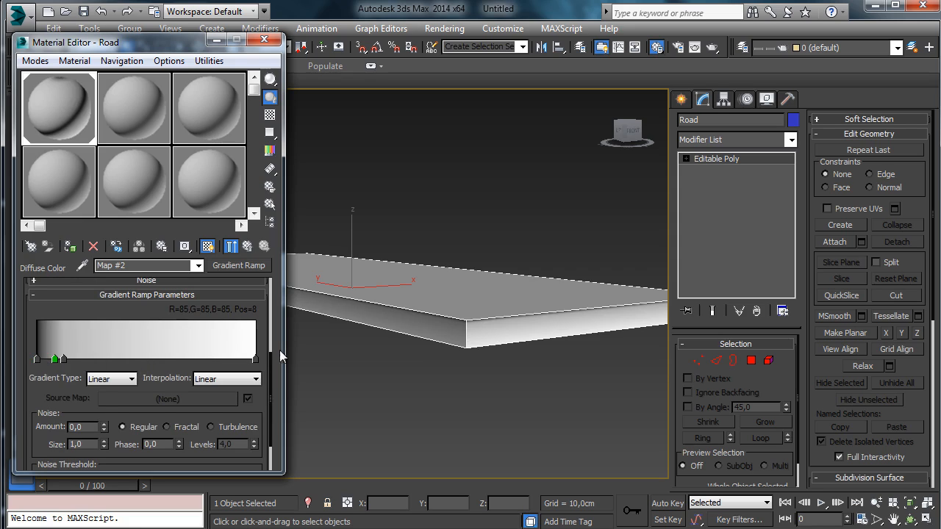
Set the gradient's end flag at position 100 to dark brown, RGB 30, 10, 0.
double_click(255, 358)
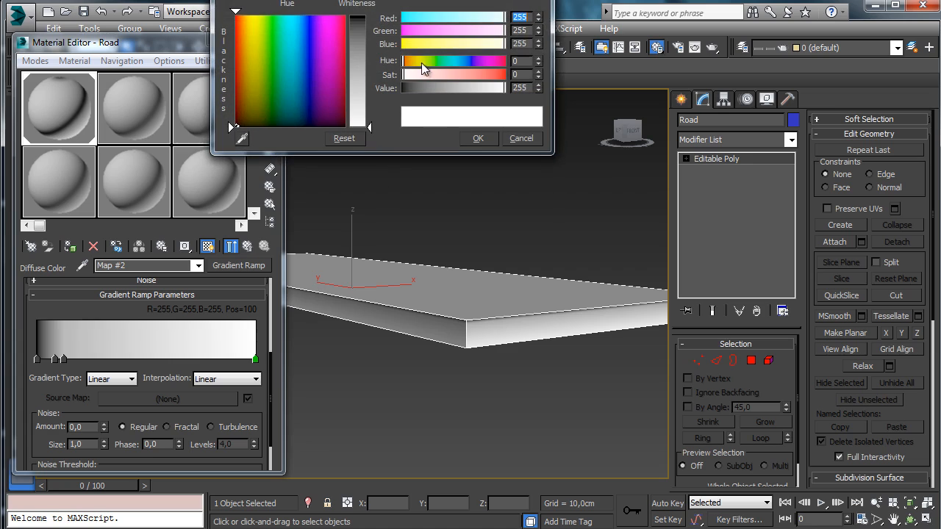
click(241, 114)
drag(355, 31, 357, 13)
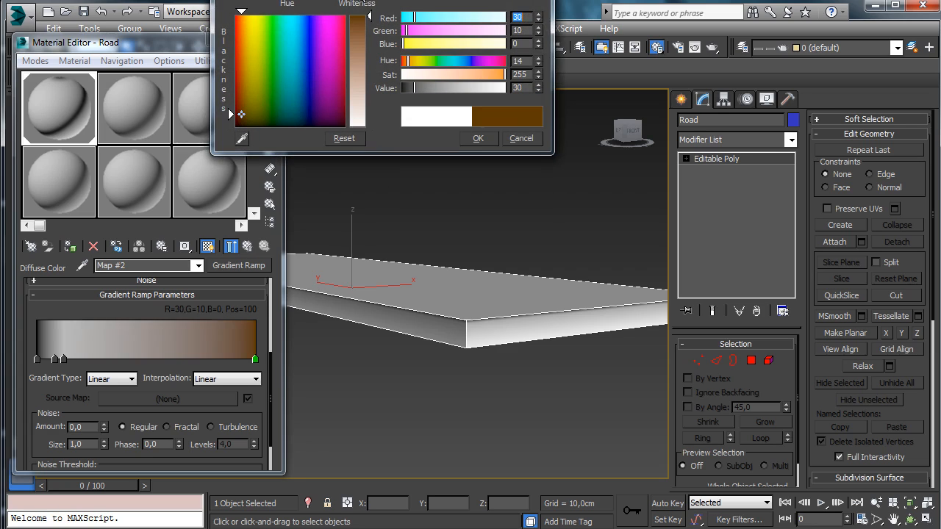
click(471, 138)
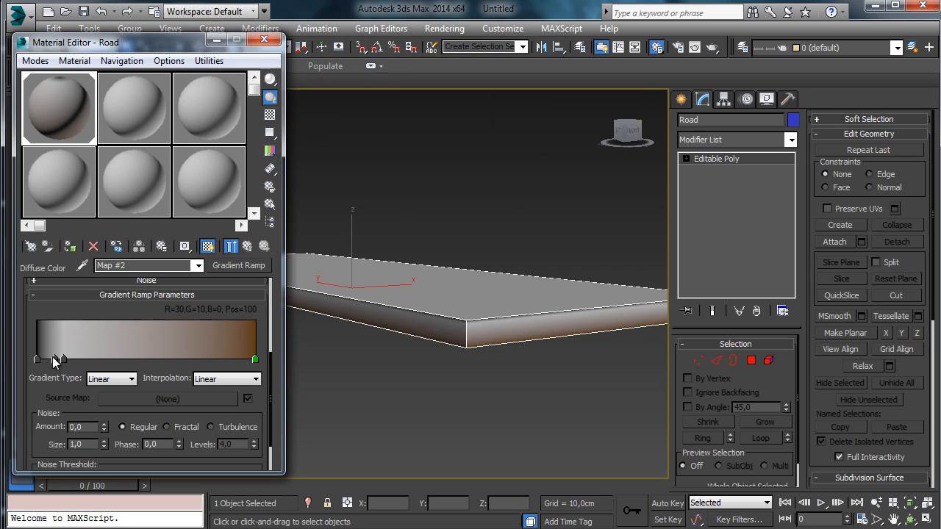
Color the gradient flag at position 12 dark brown, RGB 18, 4, 0, and move it to position 16.
double_click(64, 358)
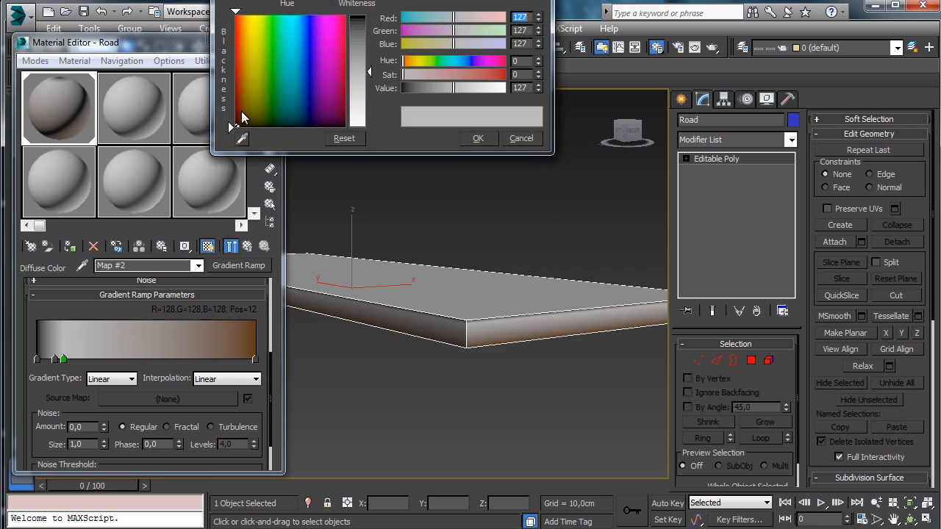
click(240, 117)
drag(441, 88, 407, 89)
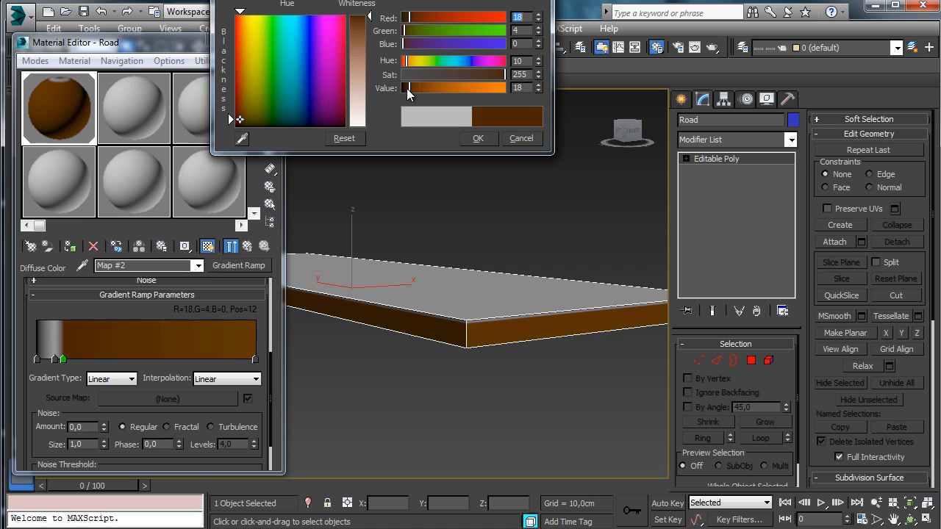
click(485, 138)
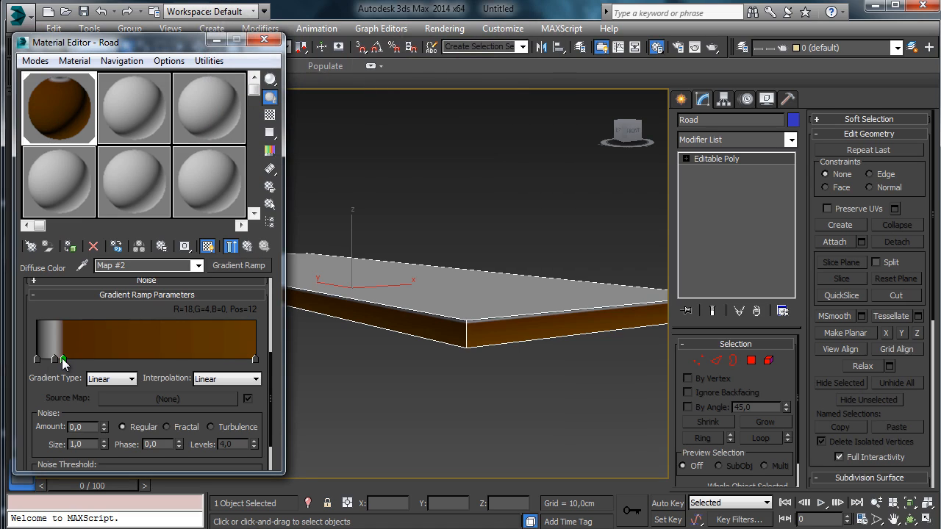
drag(64, 359, 70, 359)
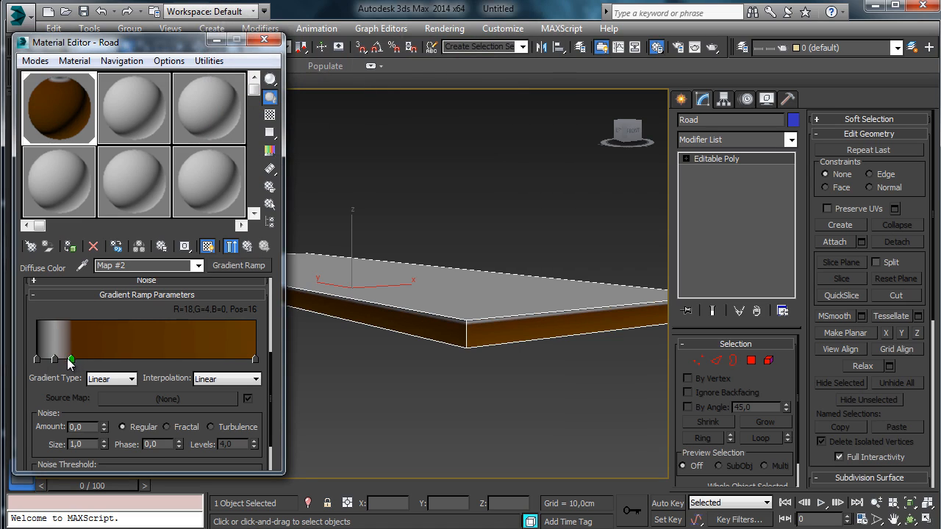
Set the gradient's start flag at position 0 to near-black gray, RGB 7, 7, 7.
double_click(35, 358)
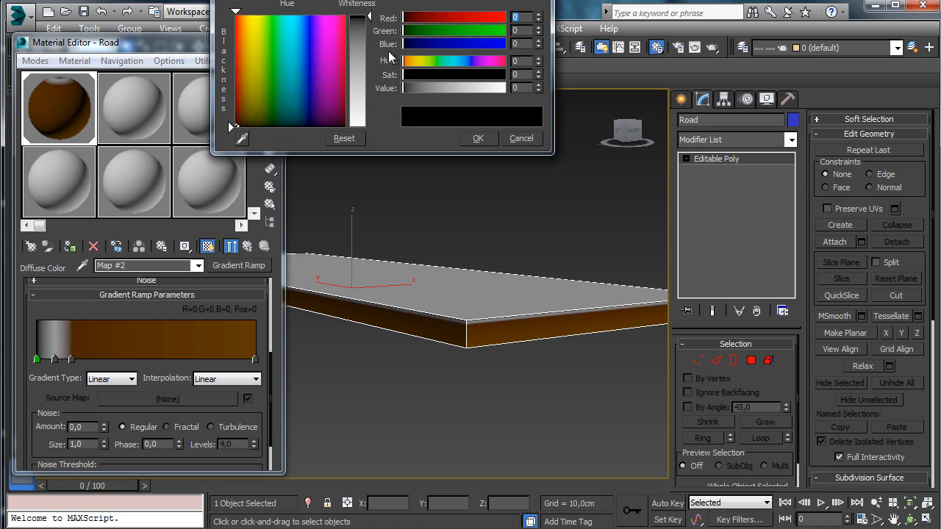
click(407, 87)
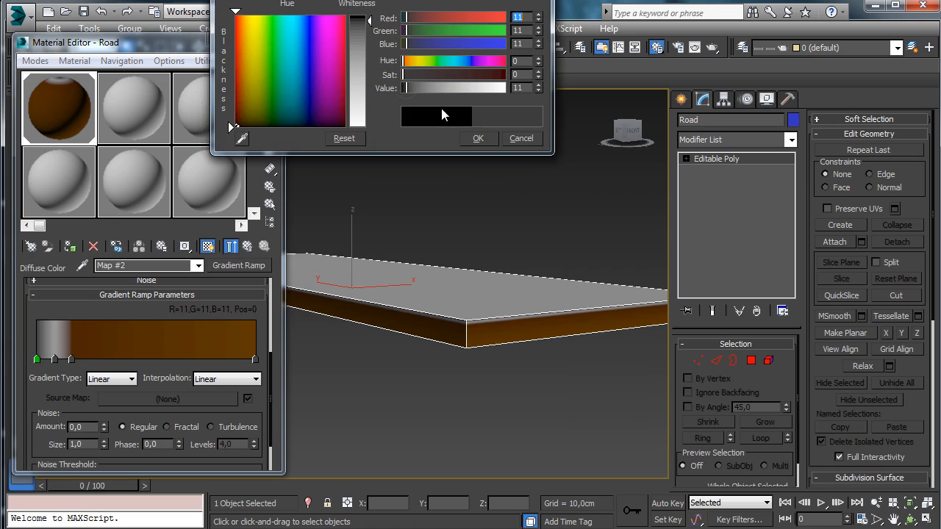
click(539, 91)
click(540, 91)
click(540, 91)
click(479, 139)
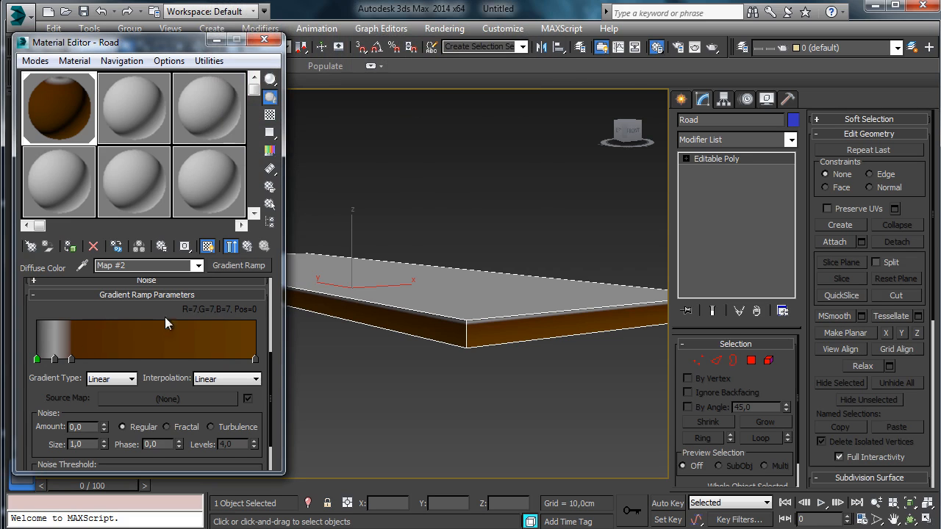
Copy the start flag's color onto the flag at position 8, move that flag to position 11, and close the Material Editor.
right_click(37, 360)
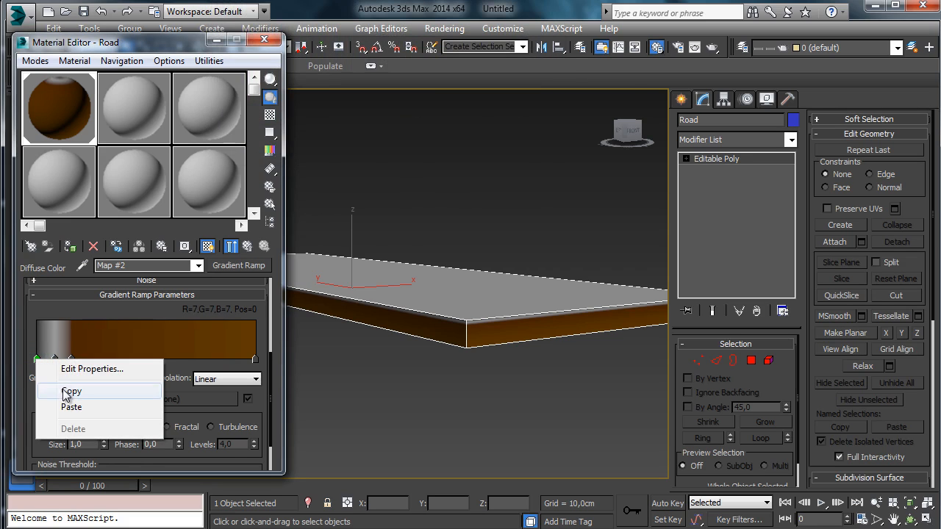
click(62, 390)
right_click(56, 360)
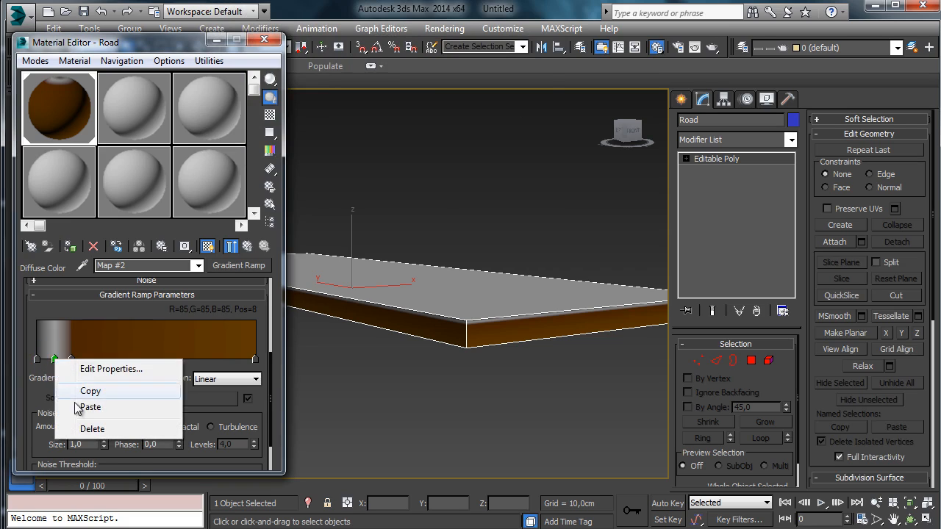
click(73, 407)
right_click(54, 360)
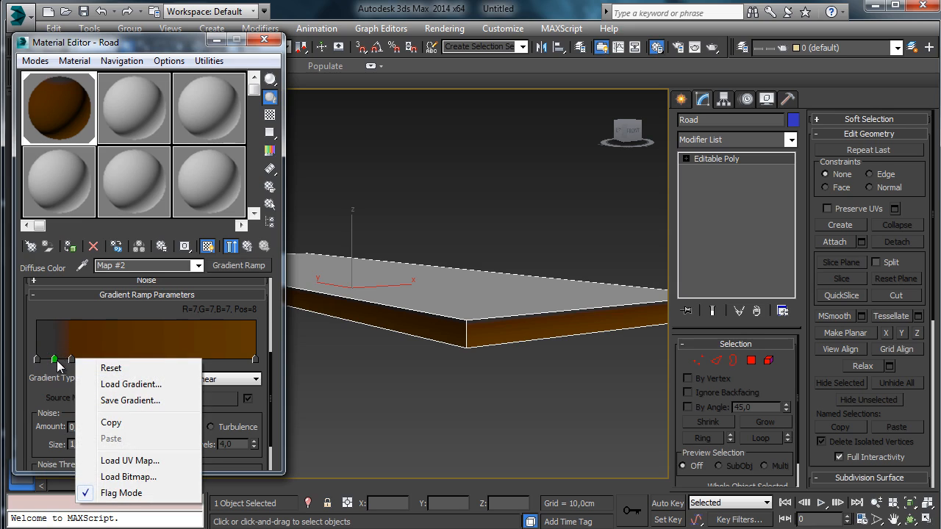
drag(55, 360, 76, 360)
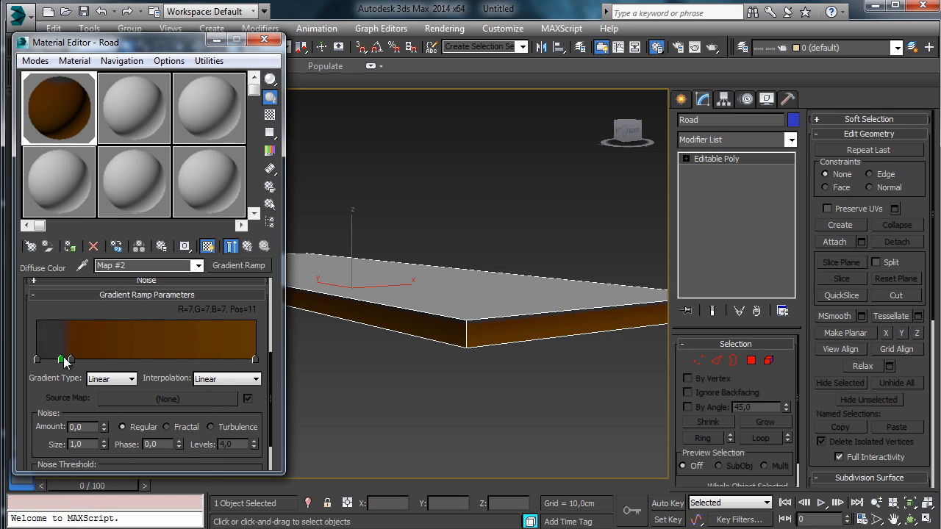
click(264, 39)
Show the diffuse map of the Road Arch & Design sub-material in the viewport on the slab's top.
click(909, 519)
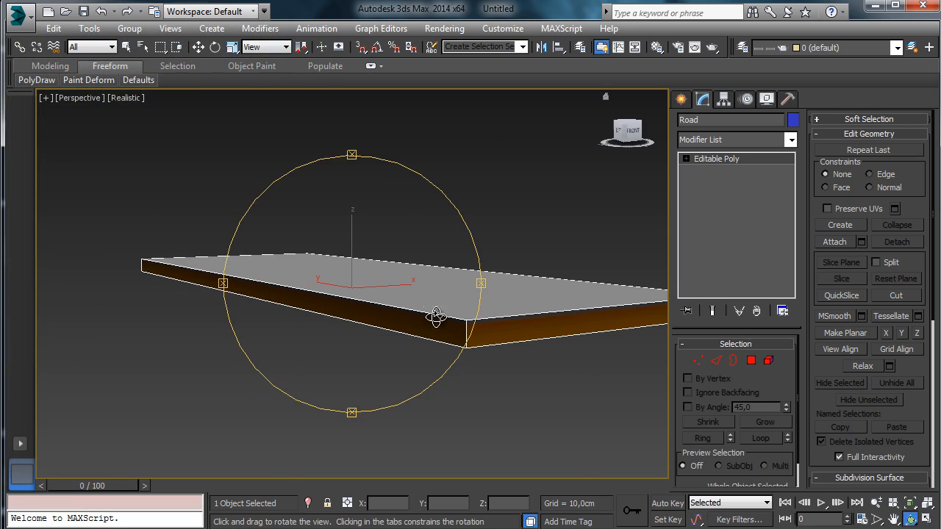
drag(434, 317, 401, 345)
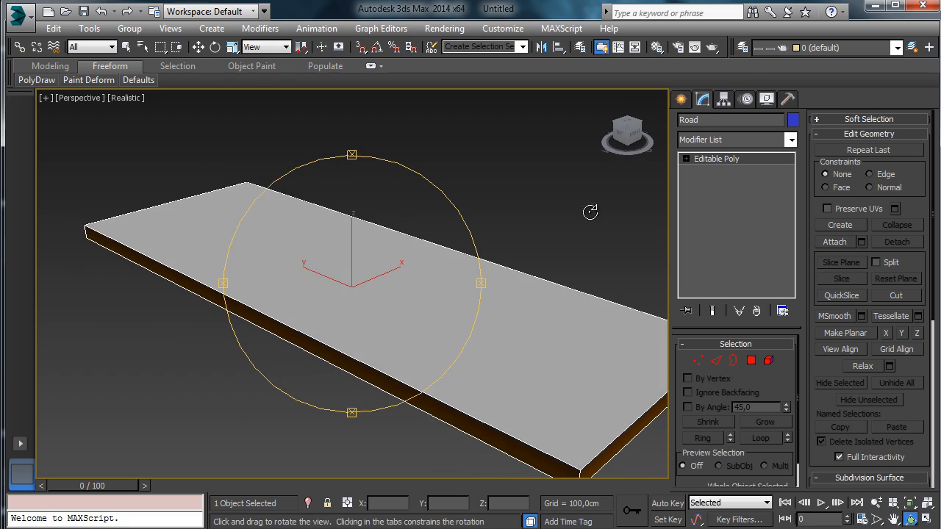
click(656, 47)
click(247, 246)
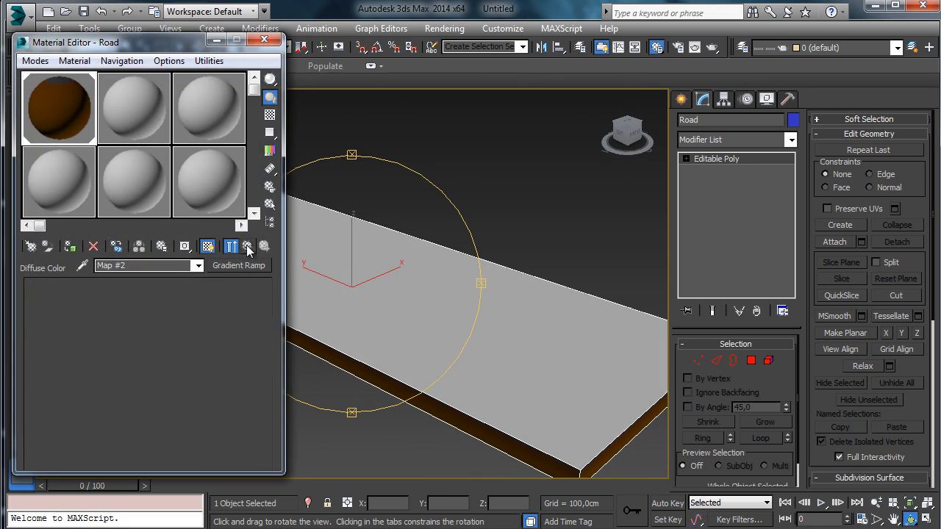
click(247, 246)
click(142, 361)
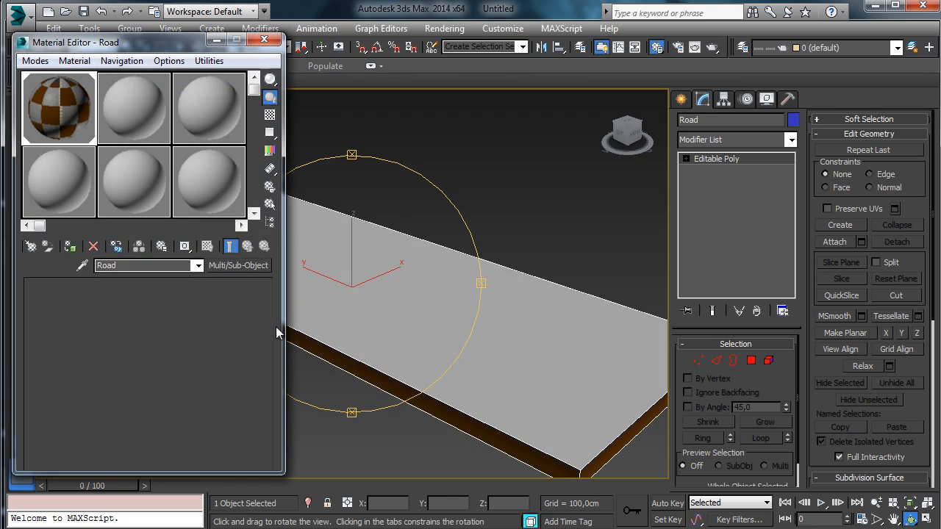
click(247, 328)
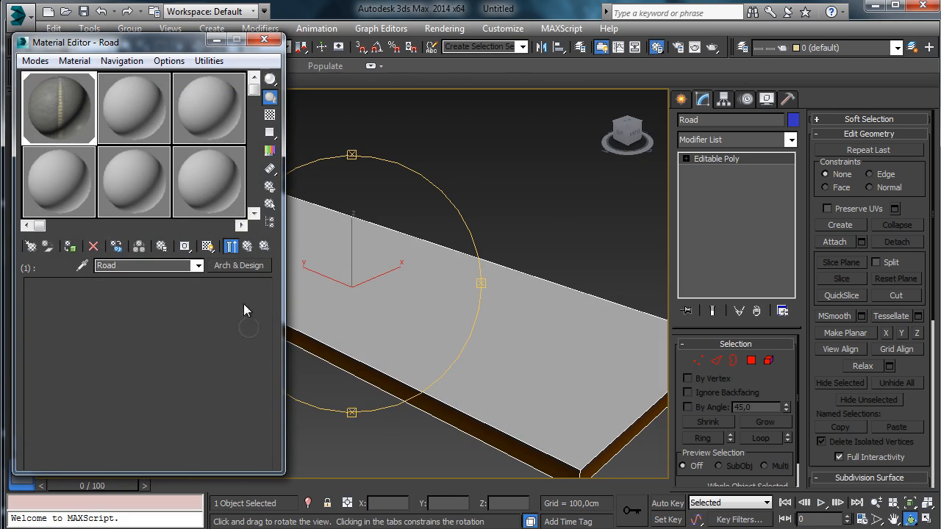
click(180, 302)
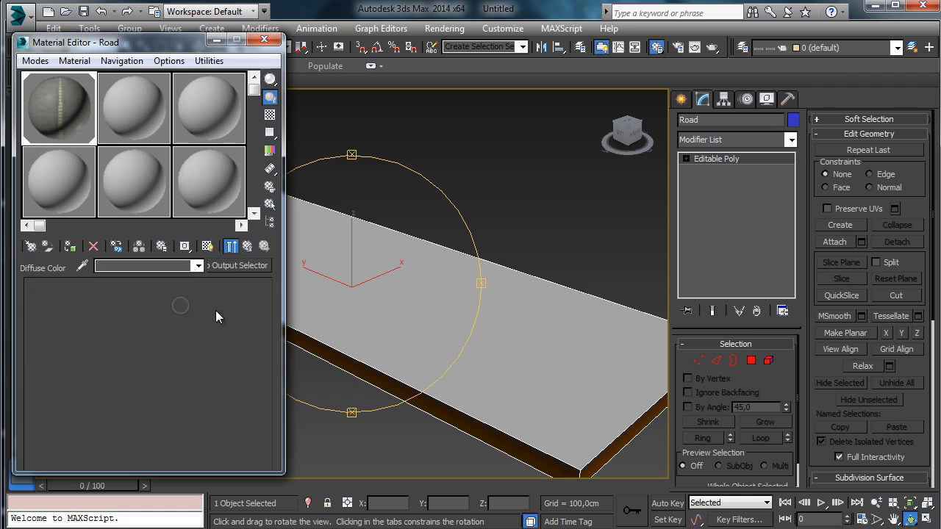
click(207, 246)
click(216, 39)
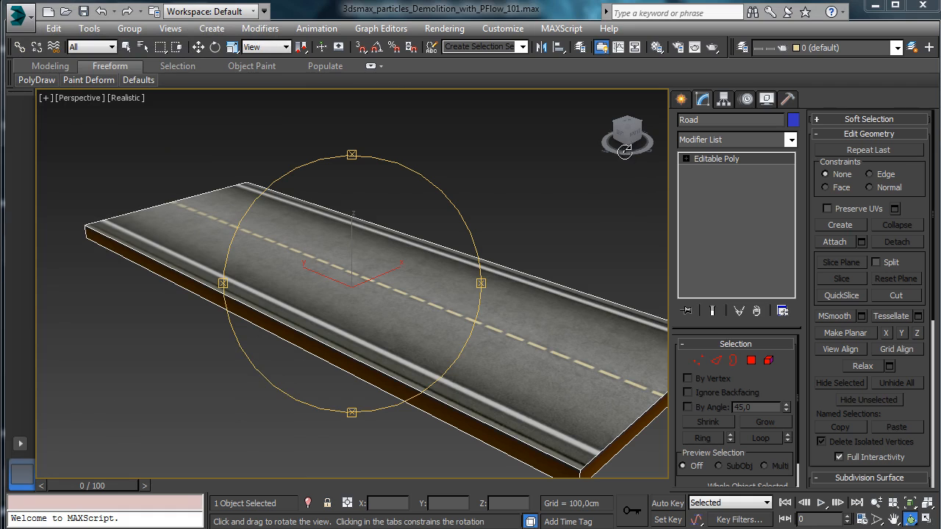
Add a VoroFrag modifier to the Road object and set its number of chunks to 3.
mouse_move(342, 279)
mouse_down()
mouse_move(388, 269)
mouse_move(330, 272)
mouse_up()
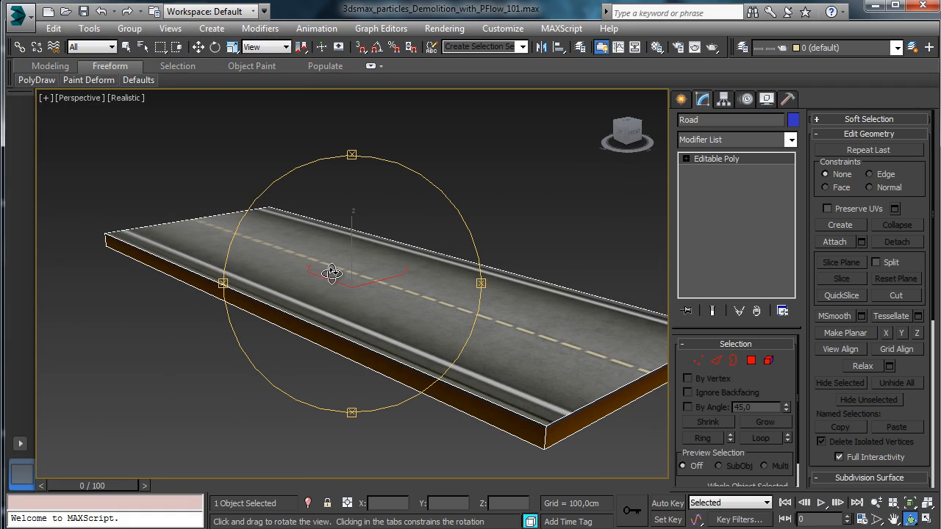
click(748, 139)
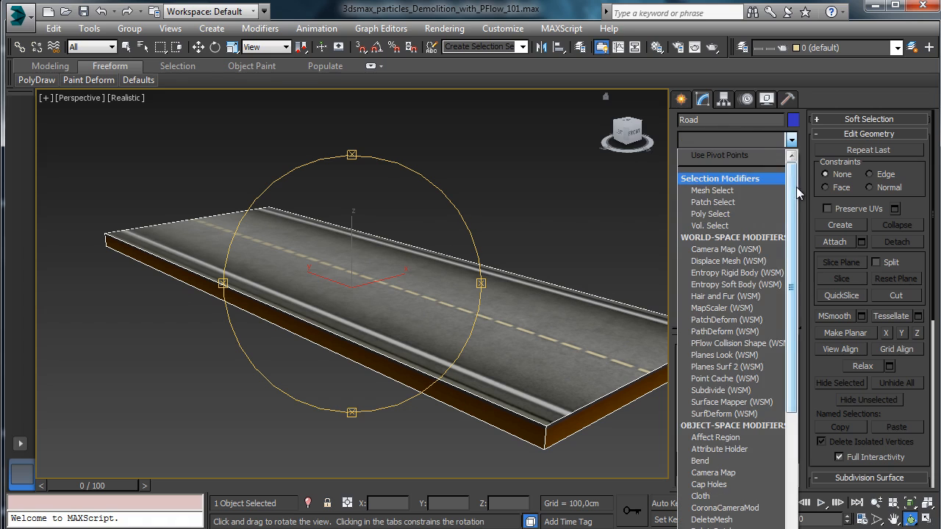
drag(793, 188, 791, 514)
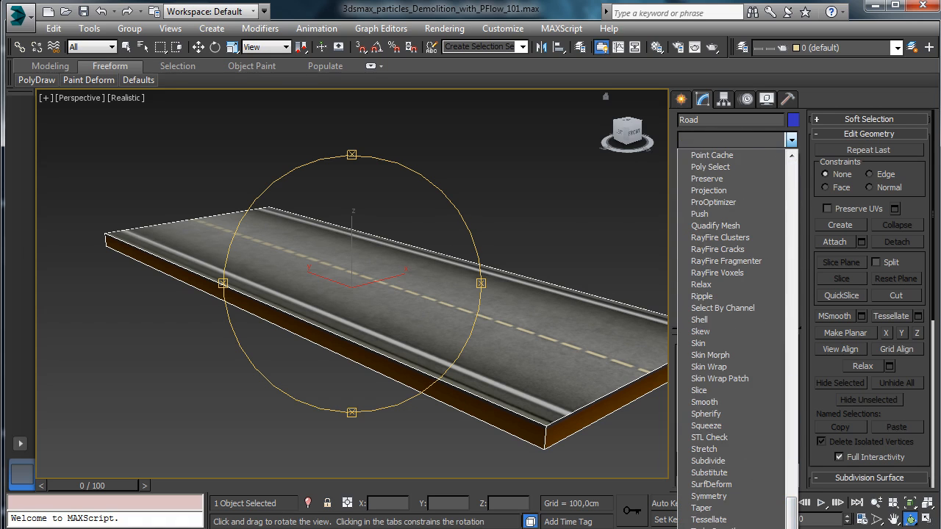
click(709, 527)
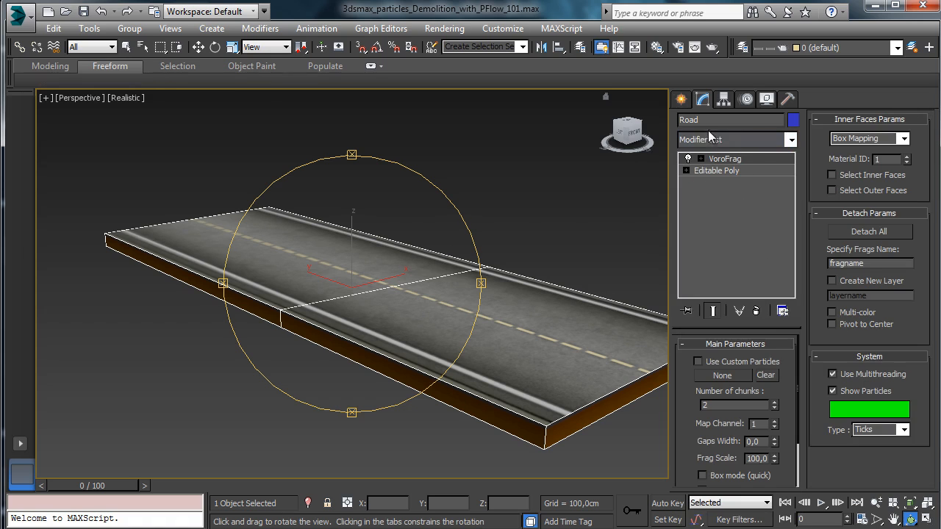
drag(357, 303, 358, 330)
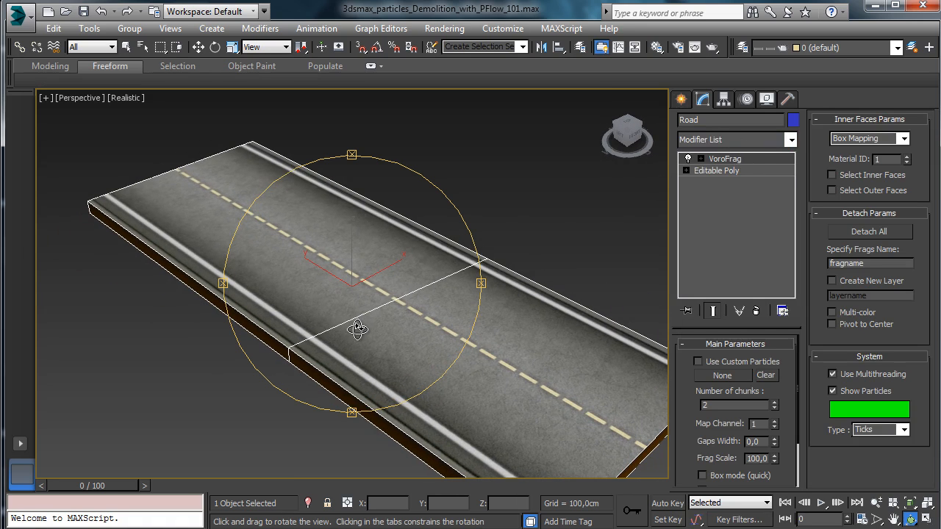
click(892, 520)
drag(427, 367, 378, 334)
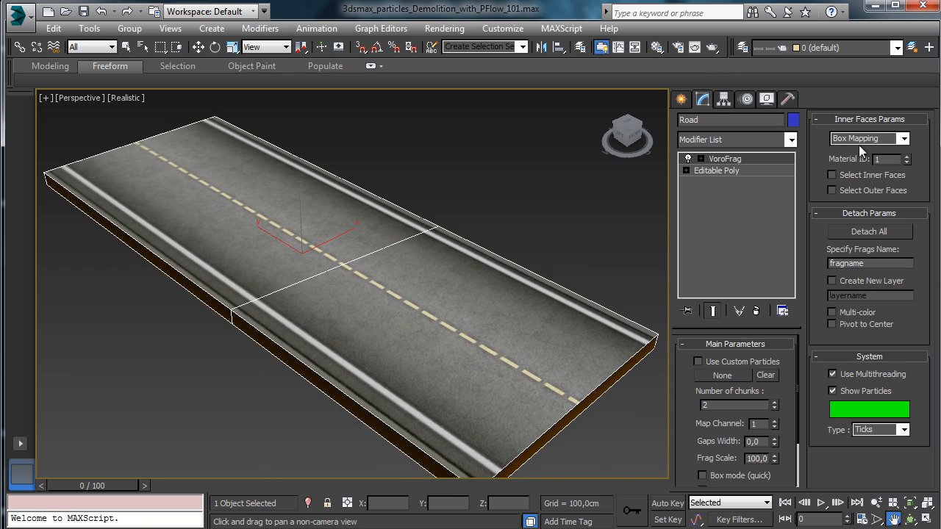
click(774, 402)
Rotate the VoroFrag Center sub-object about the Z axis by about -72.39 degrees.
click(700, 159)
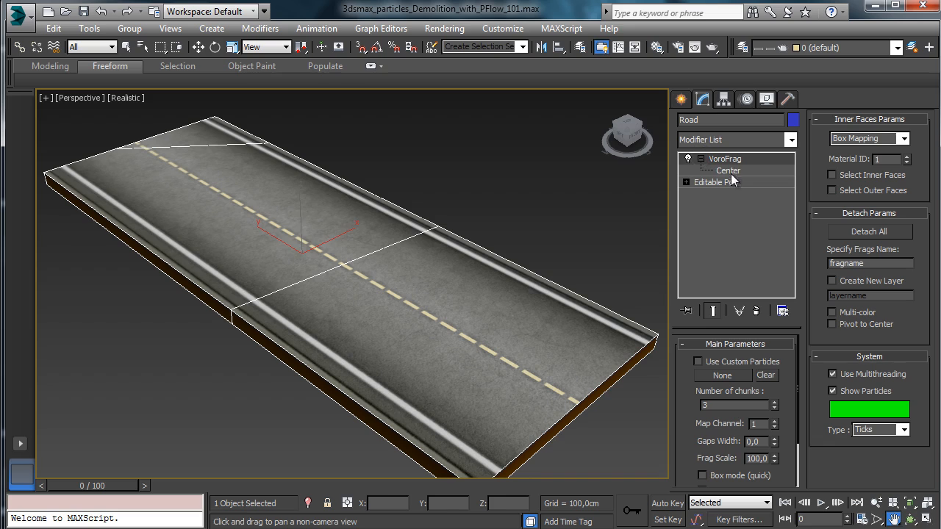
click(731, 173)
click(216, 47)
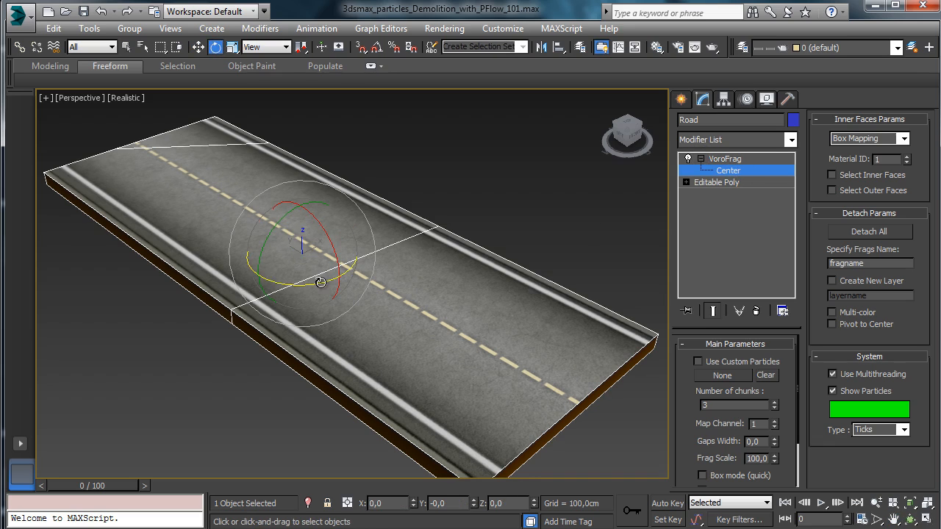
drag(322, 283, 204, 256)
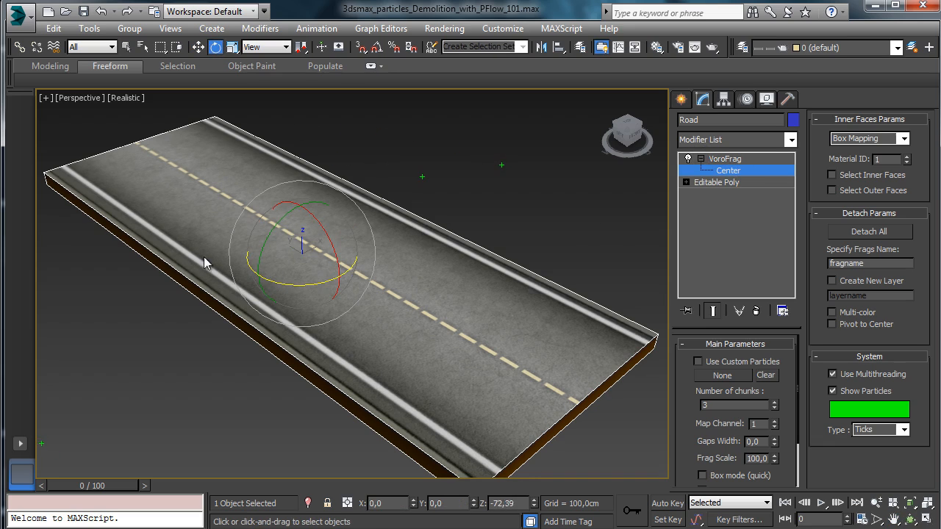
Scale the VoroFrag Center down in the XY plane and set the number of chunks to 31.
key(r)
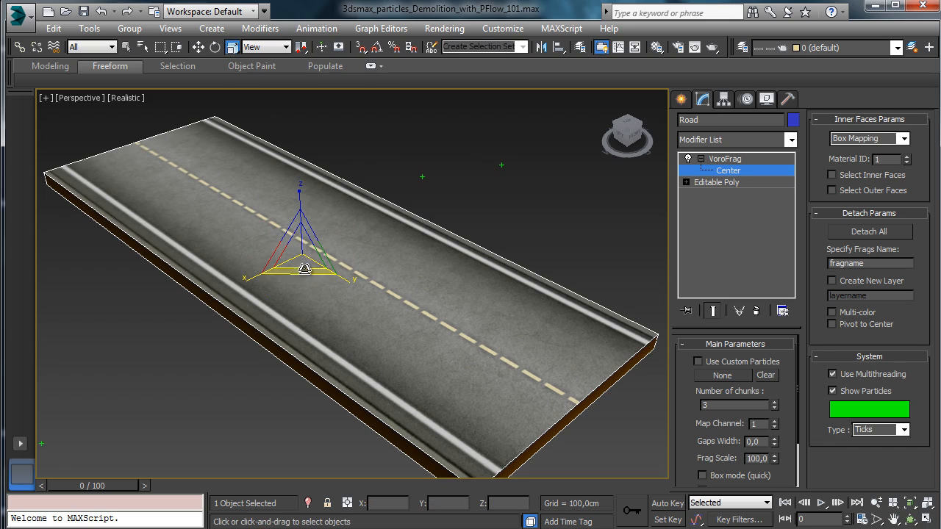
drag(312, 262, 237, 45)
drag(774, 402, 685, 203)
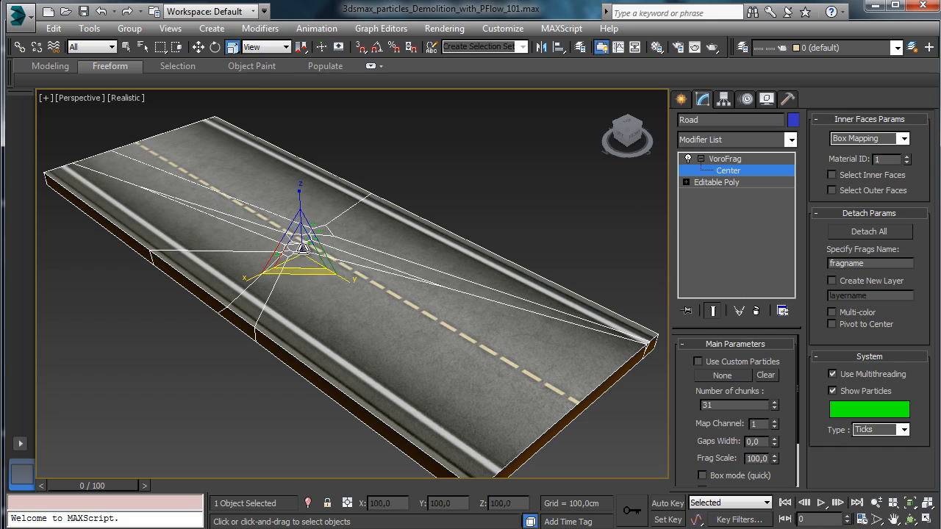
Scale the VoroFrag Center up to about 431% in the XY plane and rotate it so the cracks spread along the road.
drag(303, 270, 444, 441)
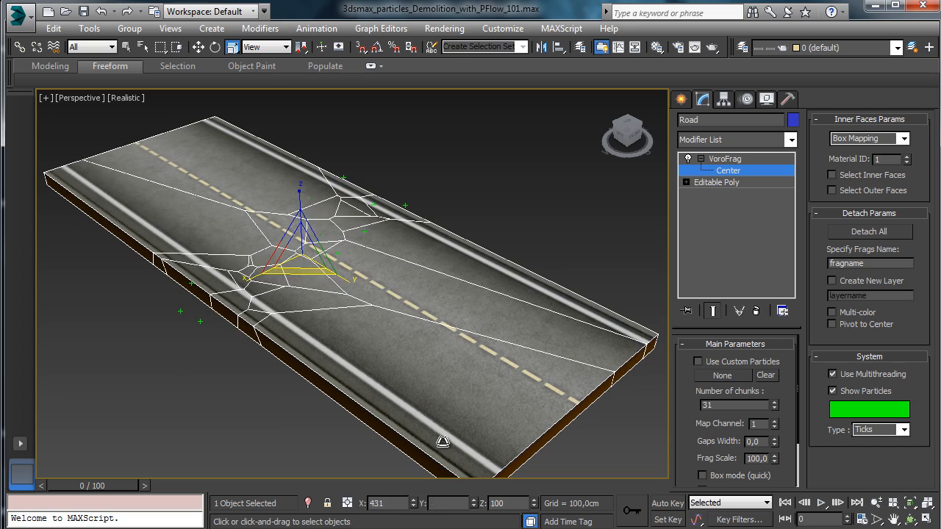
click(215, 47)
drag(309, 283, 421, 265)
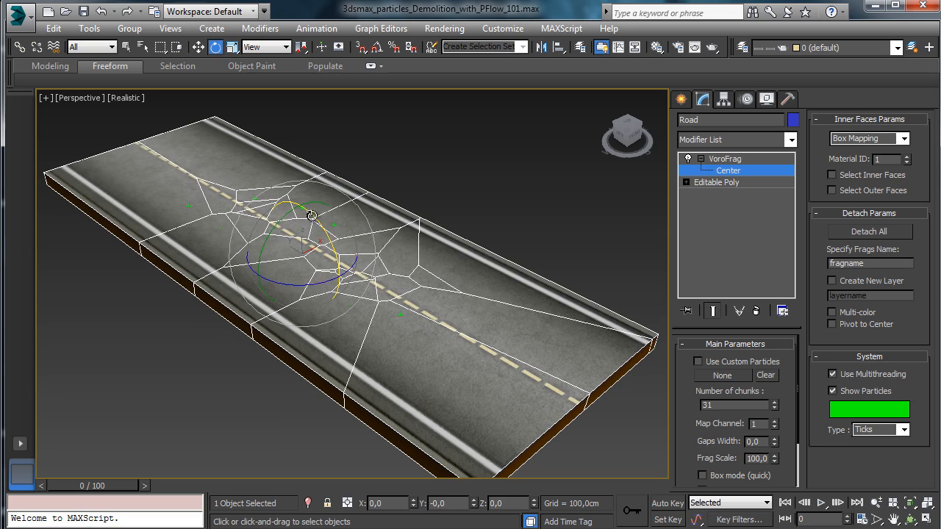
Set the VoroFrag number of chunks to 200 and move the Center slightly across the slab.
drag(774, 402, 650, 224)
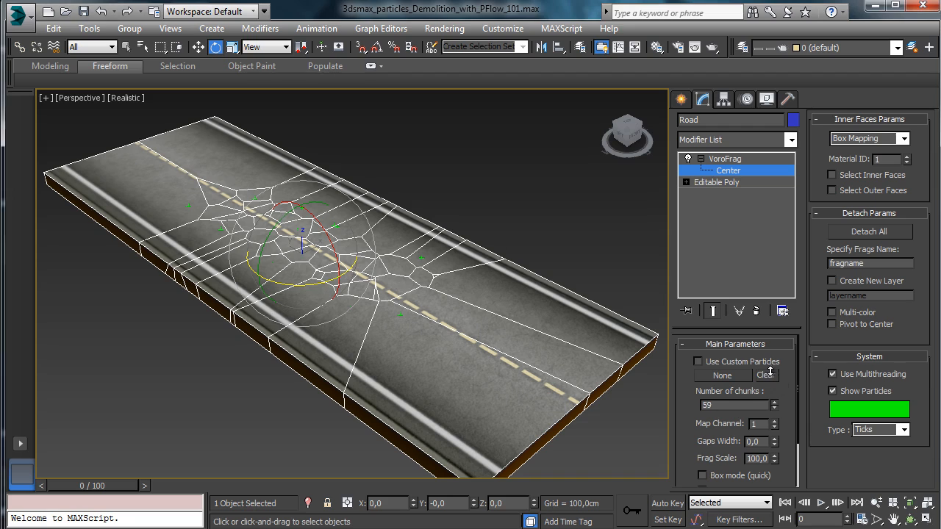
mouse_move(774, 403)
mouse_down()
mouse_move(772, 384)
mouse_move(766, 391)
mouse_up()
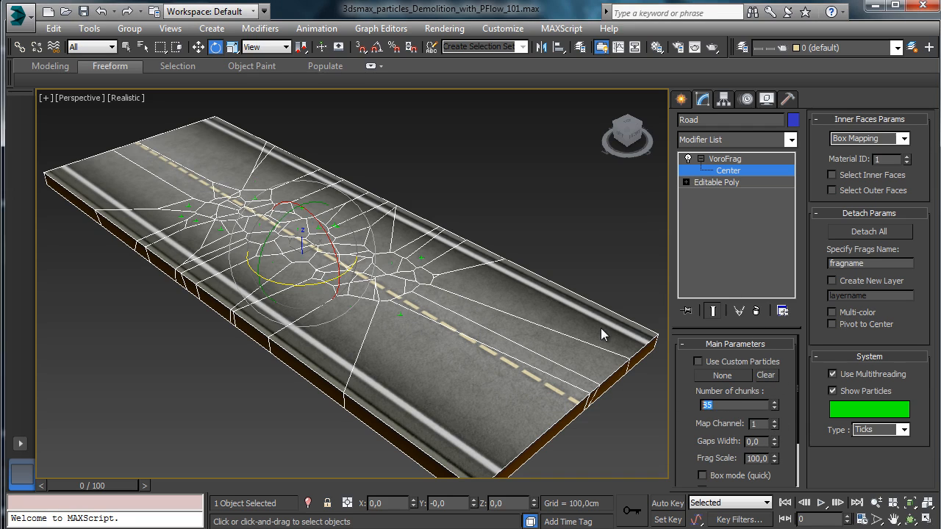
text(200)
key(Return)
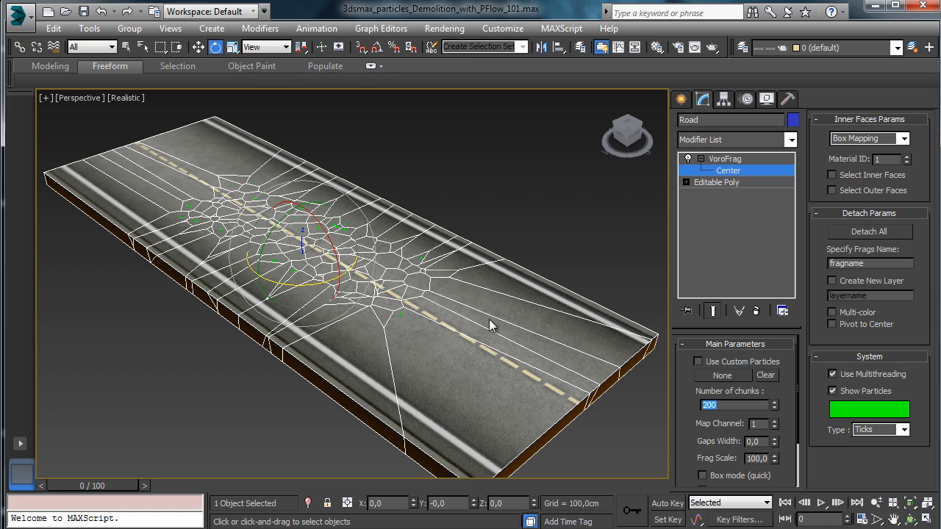
click(199, 47)
drag(310, 261, 266, 239)
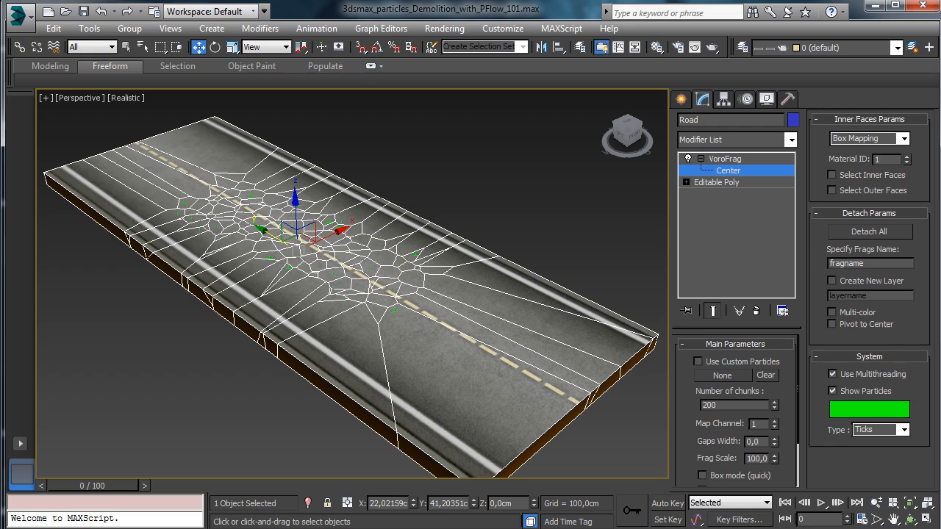
Name the detached pieces Fragment_ and enable creating a new layer named Fragments for them.
double_click(872, 263)
text(Fra)
double_click(871, 296)
text(Fragments)
Review the inner-face mapping options and try the Frag Scale and Box mode (quick) settings on the chunks.
click(901, 142)
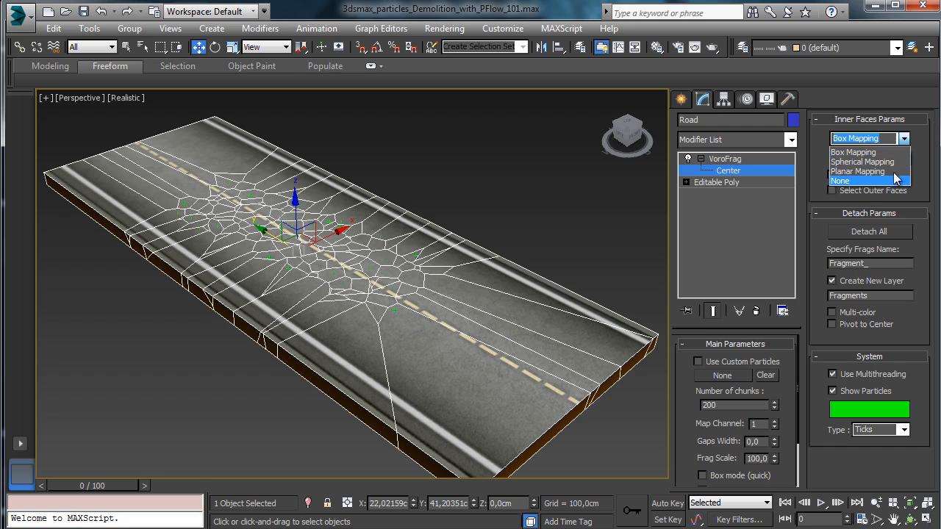
click(900, 151)
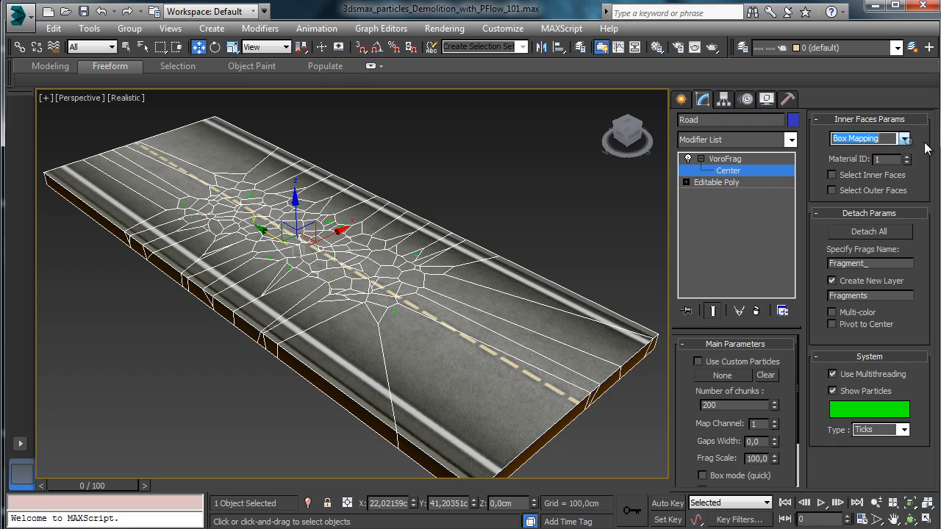
drag(787, 400, 792, 347)
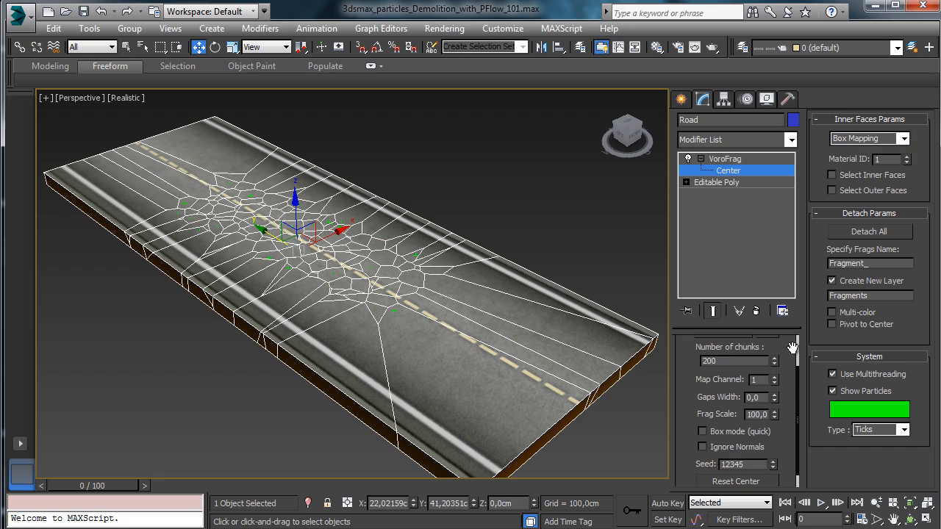
drag(773, 413, 767, 393)
click(722, 433)
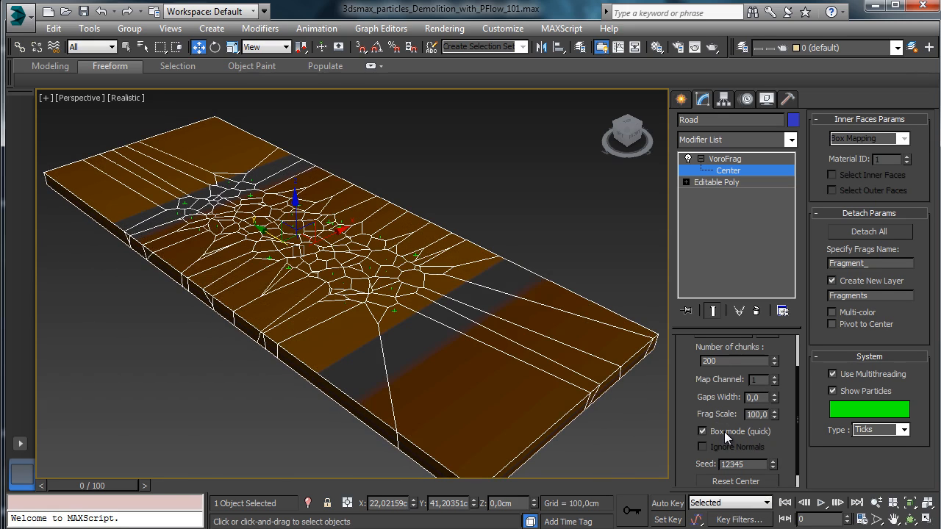
click(724, 431)
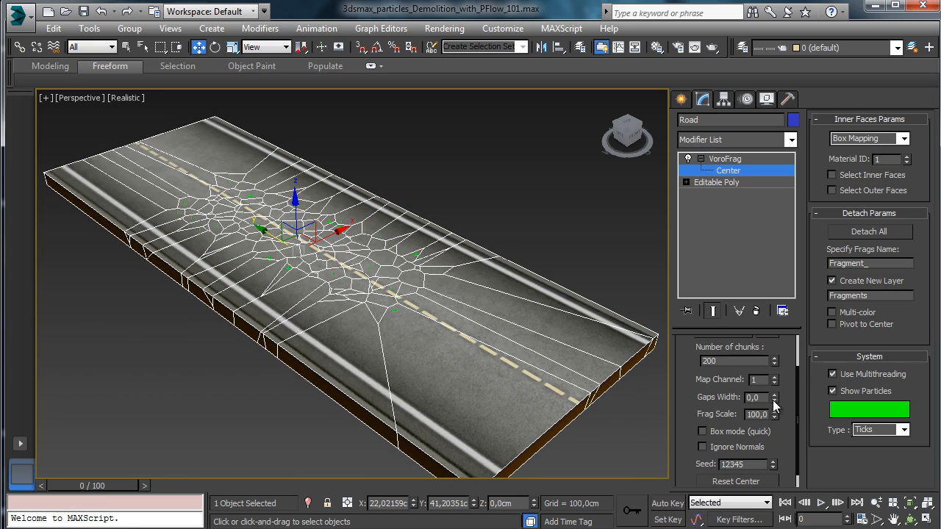
Try different gap widths between the chunks with the cracks in close view, and set the Gaps Width to 1,5.
drag(774, 397, 778, 366)
drag(778, 267, 772, 230)
click(878, 502)
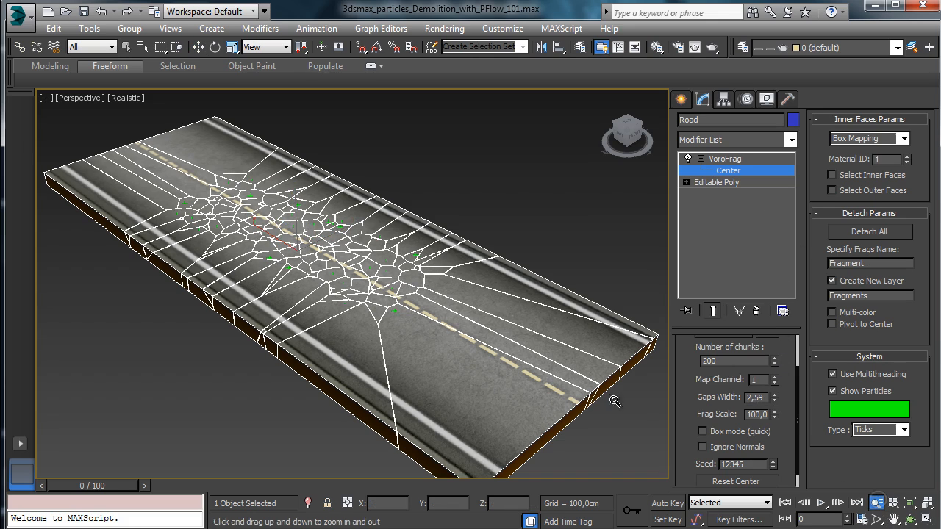
drag(340, 280, 627, 337)
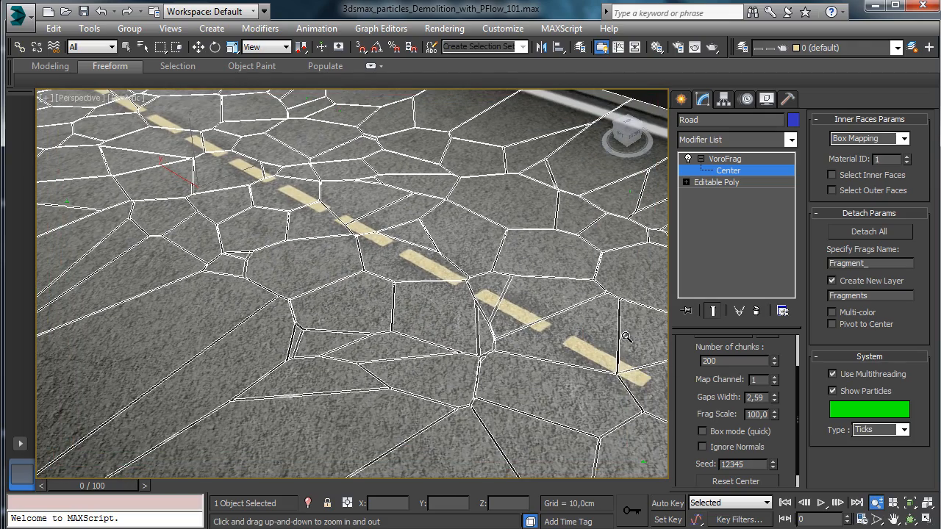
drag(774, 396, 748, 177)
drag(730, 350, 710, 205)
drag(705, 247, 703, 441)
drag(703, 478, 703, 480)
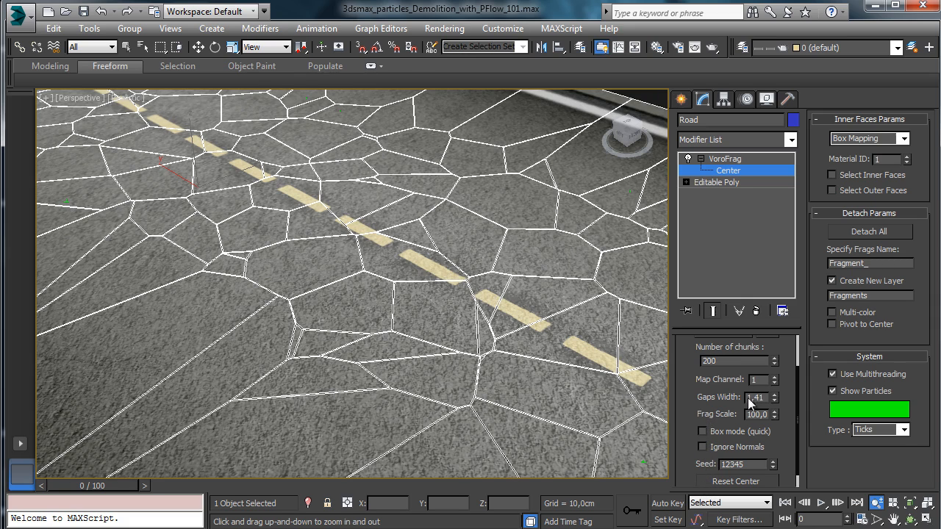
text(1,5)
key(Return)
scroll(391, 238, down, 10)
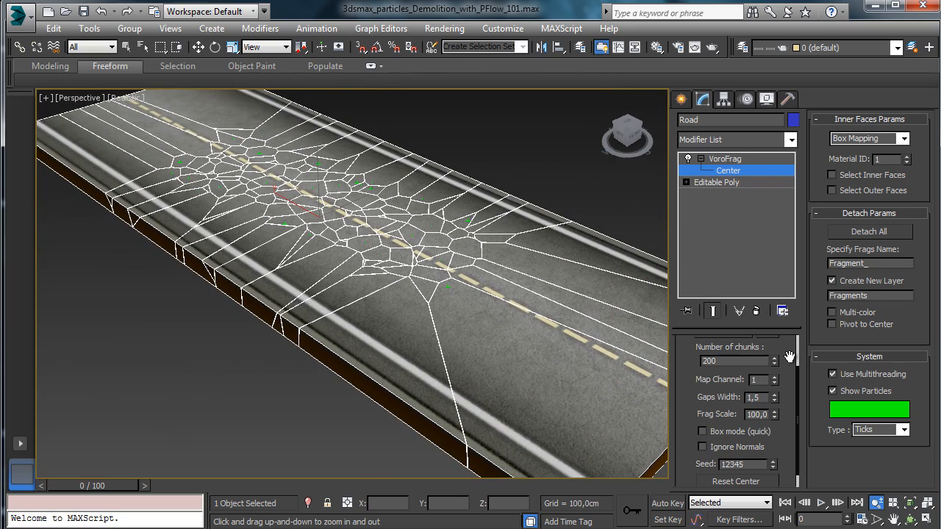
Leave the Center sub-object, save the scene and detach all VoroFrag chunks as separate objects.
drag(782, 348, 773, 425)
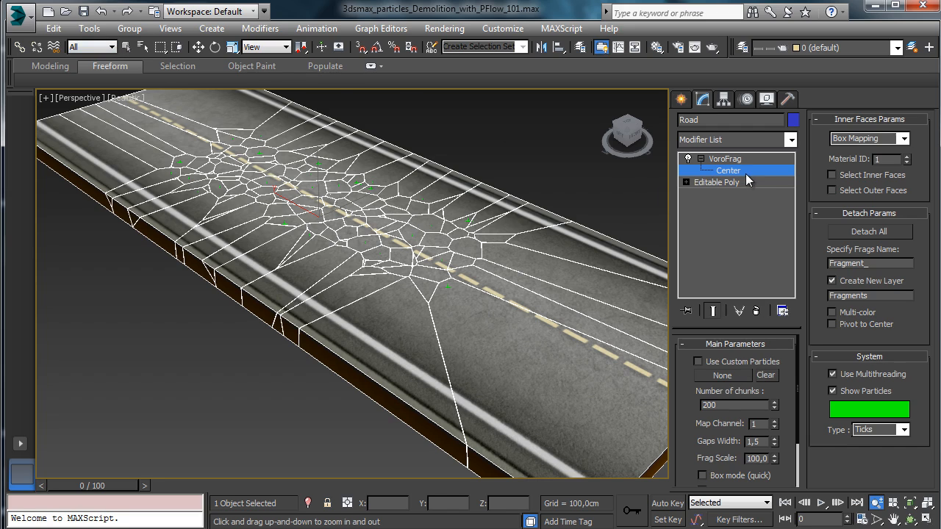
key(w)
key(ctrl+s)
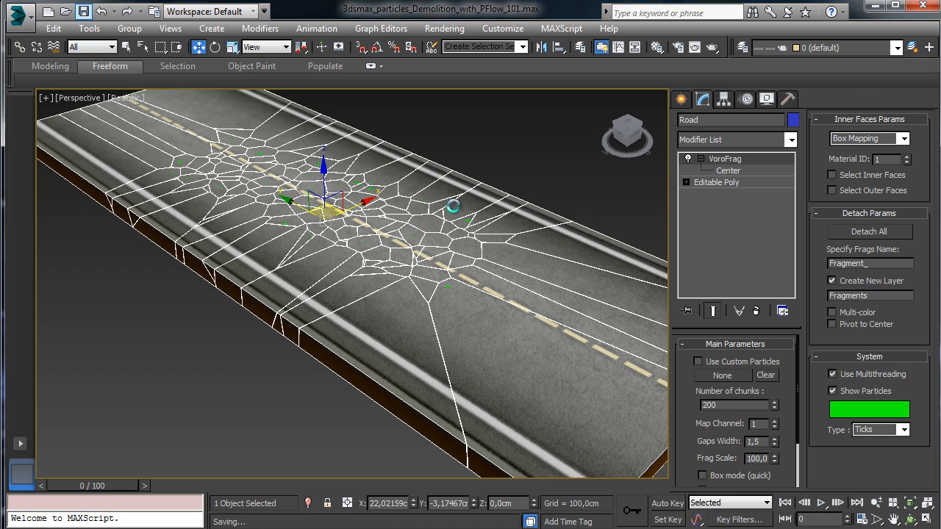
click(867, 232)
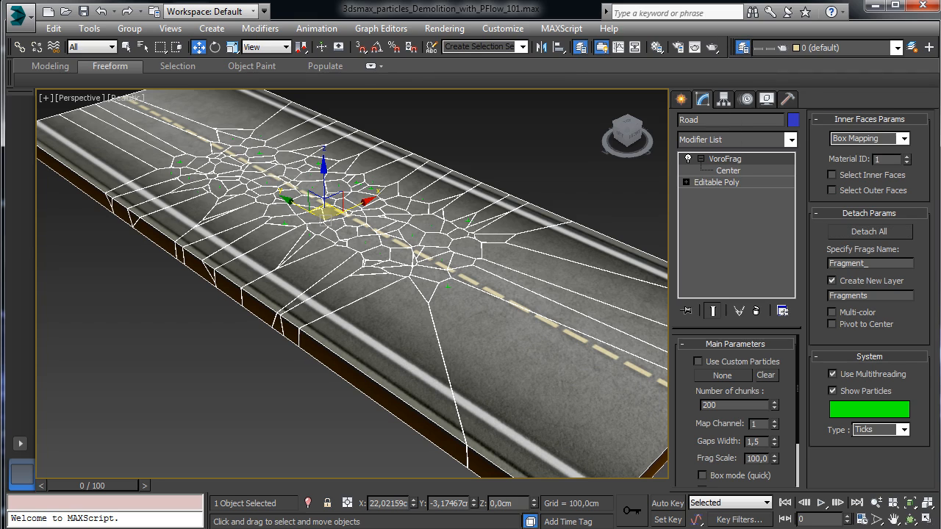
Open a compact layer manager clear of the road, hide layer 0 (default) and leave the Fragments layer shown.
drag(940, 44, 189, 46)
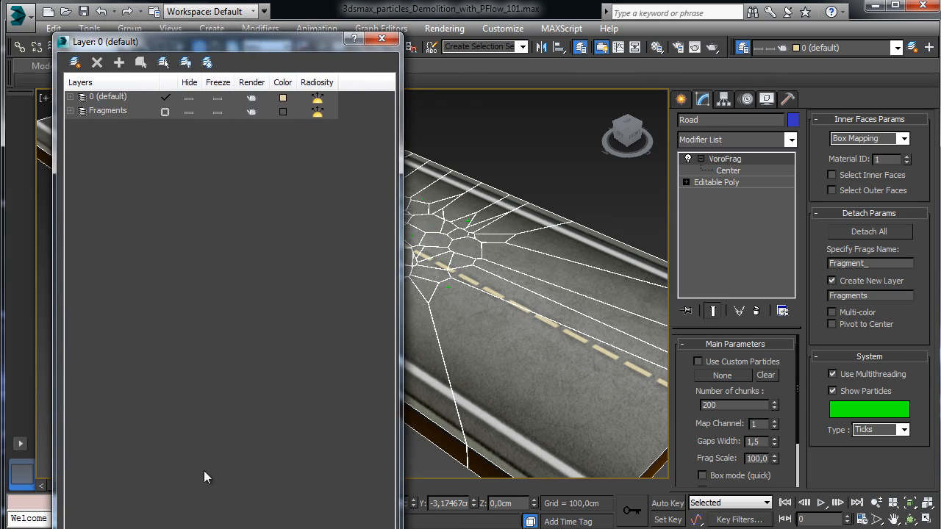
drag(208, 527, 219, 238)
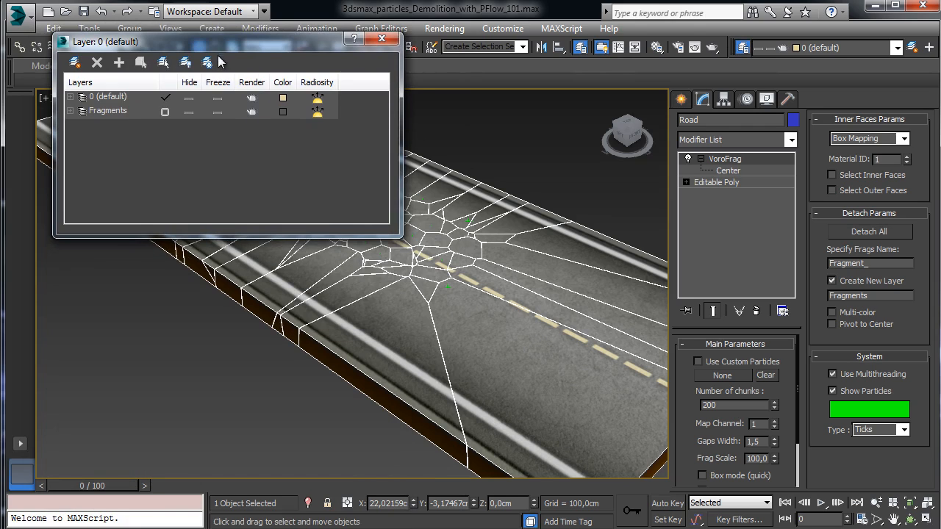
drag(217, 54, 181, 325)
click(153, 374)
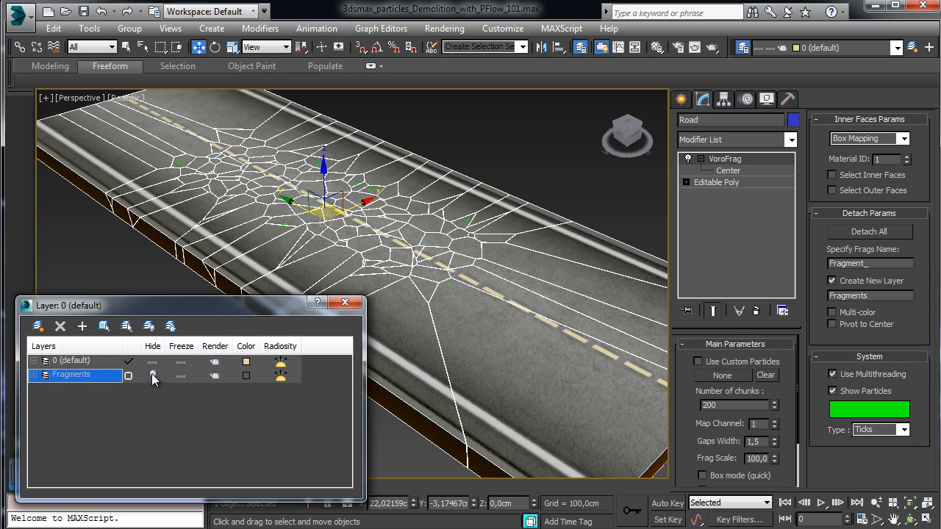
click(151, 361)
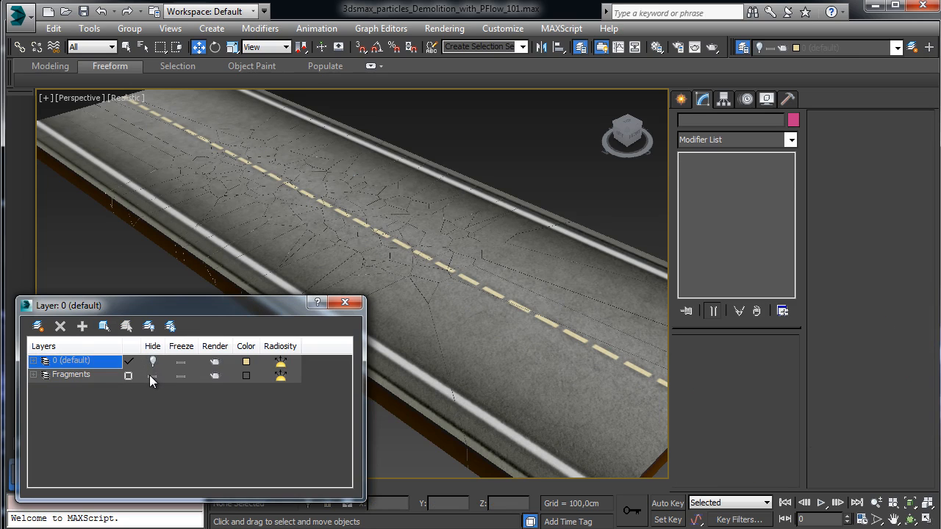
click(149, 374)
click(151, 375)
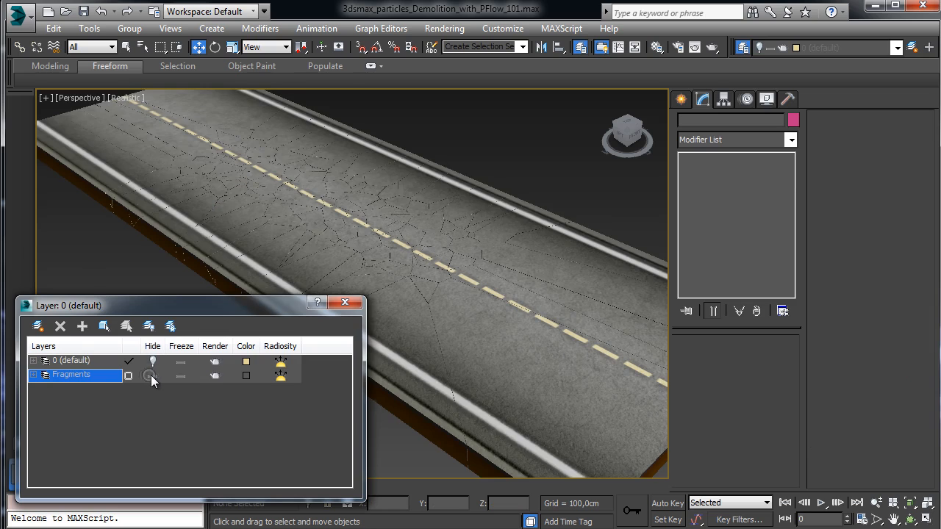
Select several individual fragments across the road to check that each one is a separate object.
click(395, 266)
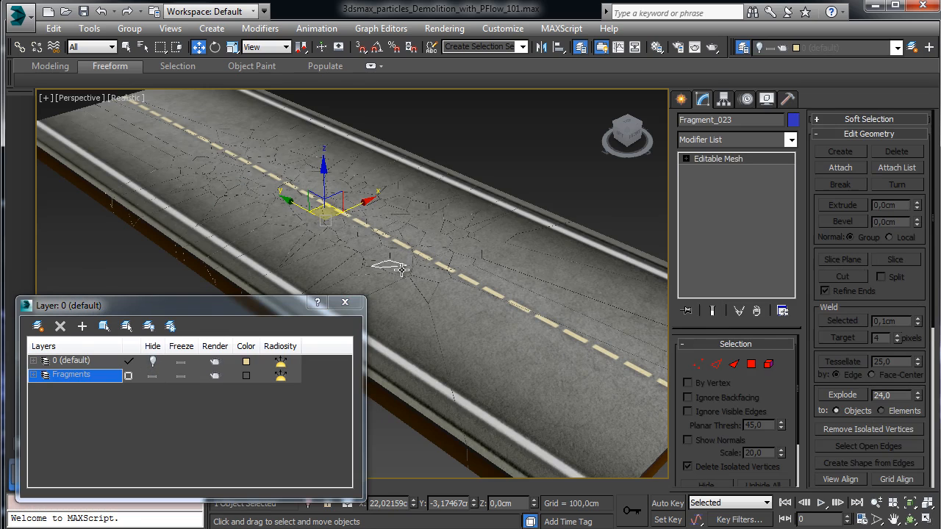
click(445, 243)
click(305, 209)
click(448, 261)
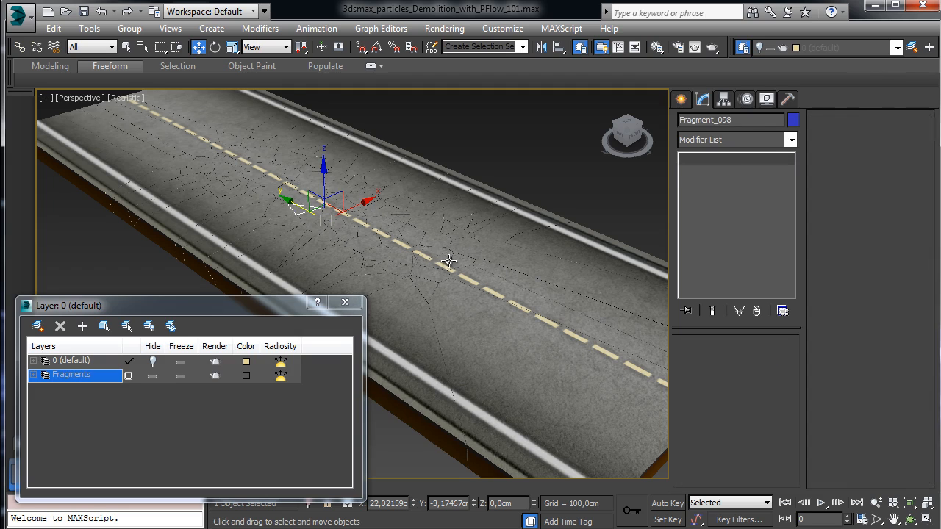
click(605, 314)
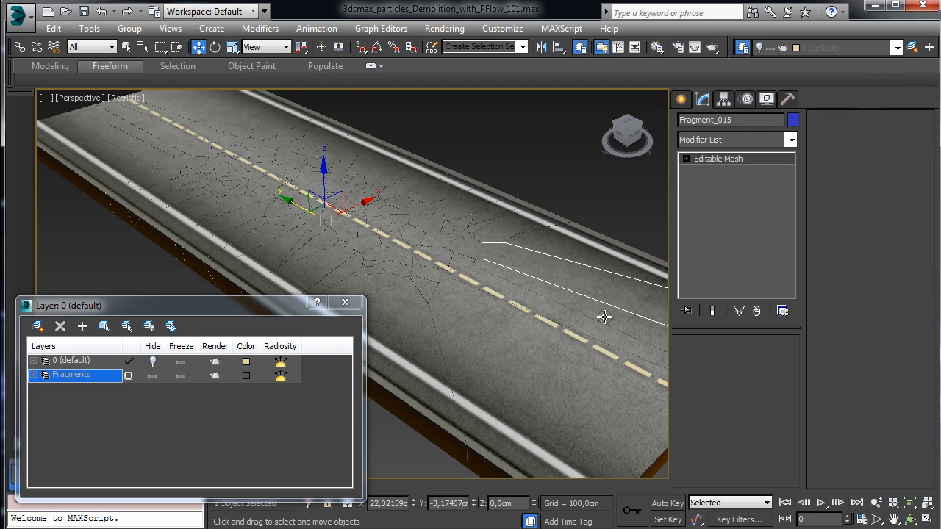
click(604, 317)
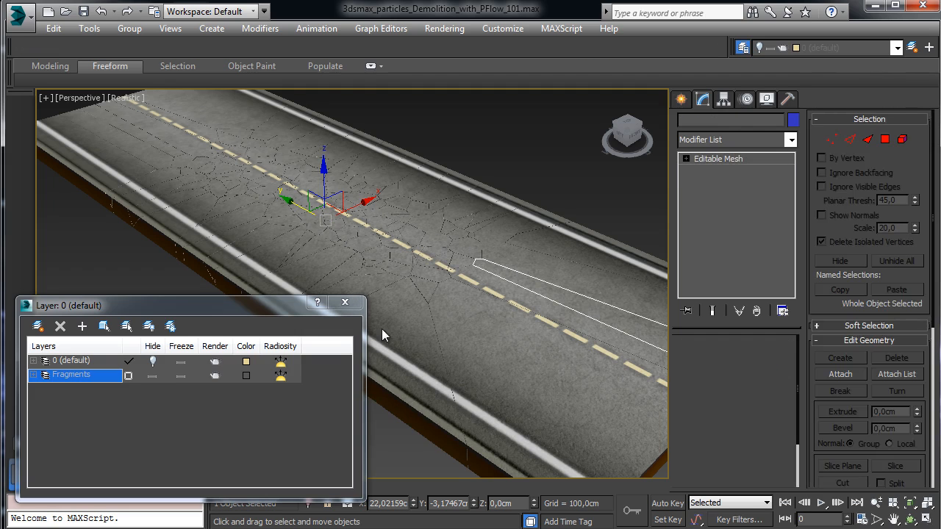
Show layer 0 (default) instead of the Fragments layer and turn off the VoroFrag modifier on the Road object.
click(152, 377)
click(152, 362)
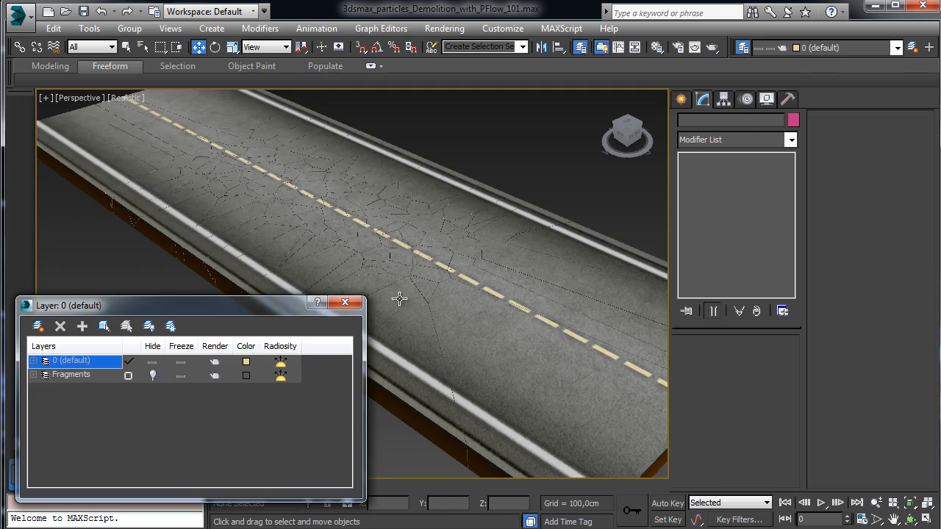
click(399, 298)
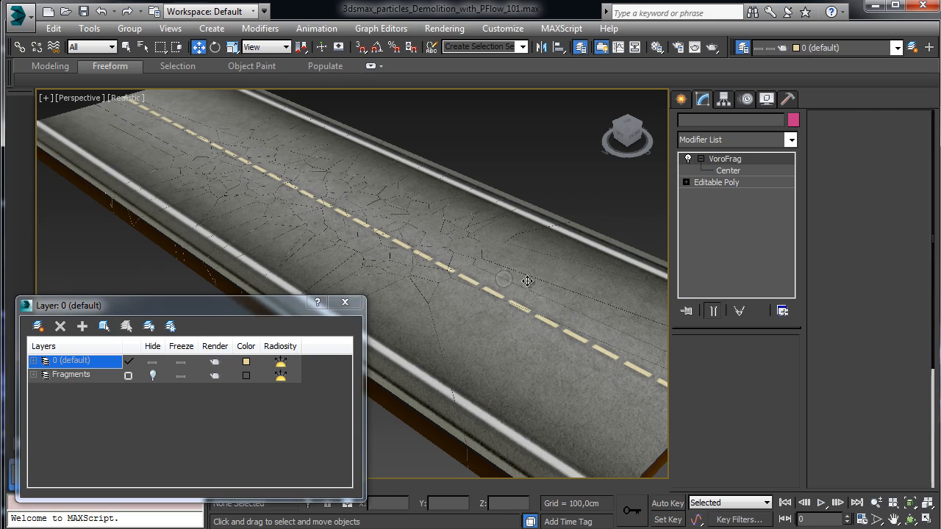
click(690, 159)
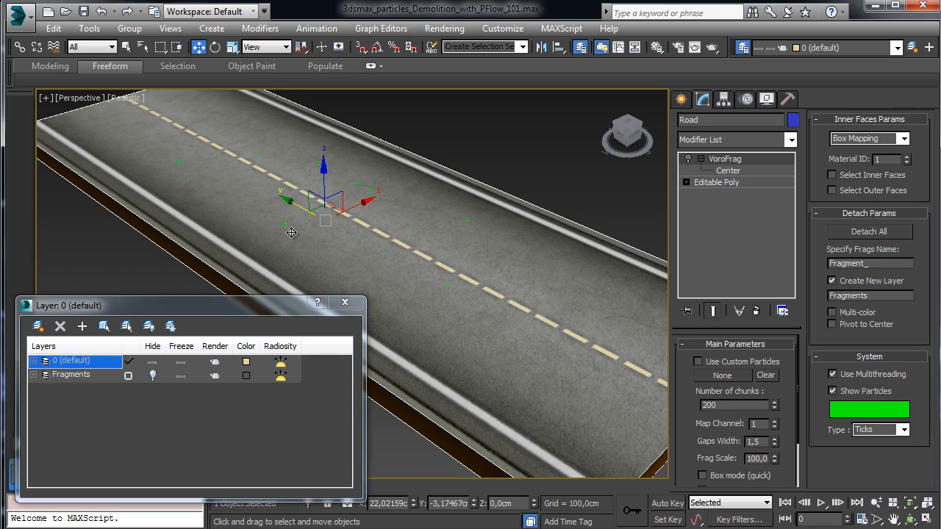
Create a new layer named Road containing the selected Road object.
click(83, 330)
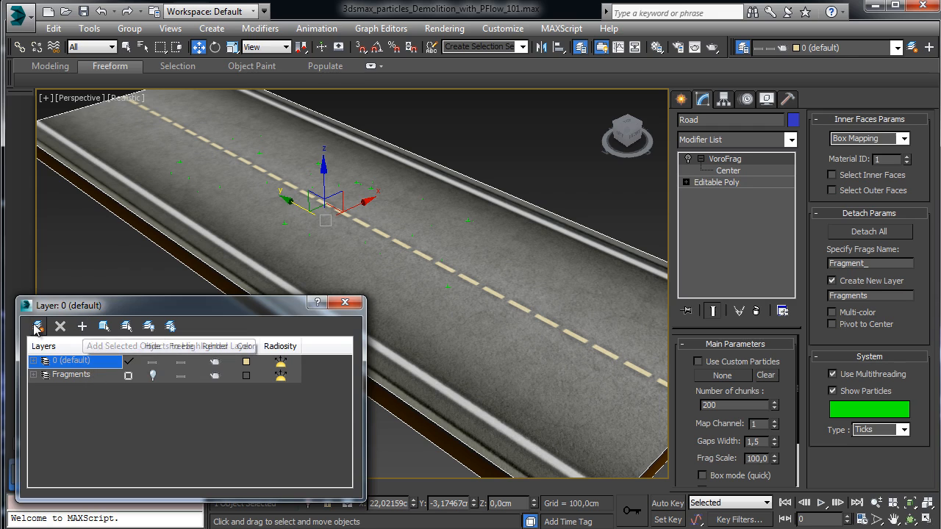
click(83, 328)
click(74, 390)
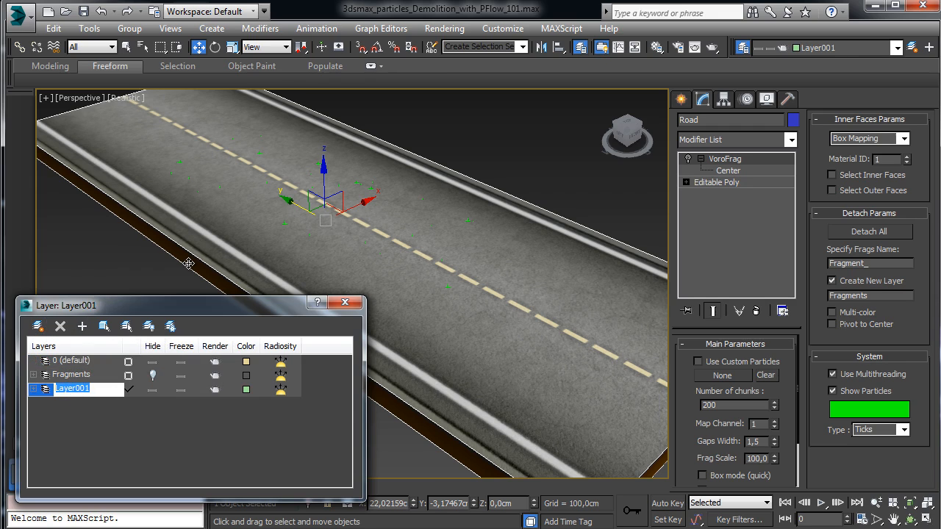
text(Road)
key(Return)
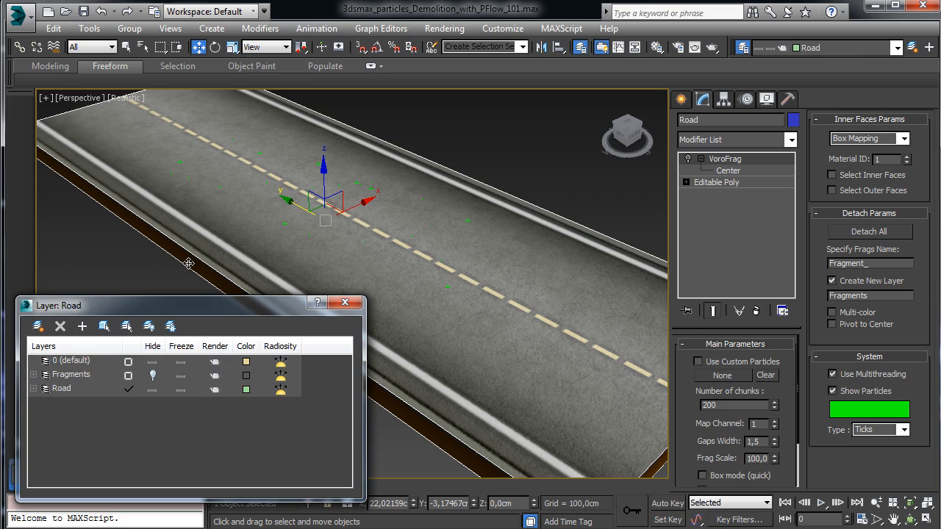
Make 0 (default) the current layer, then hide the Road layer and unhide the Fragments layer.
click(129, 362)
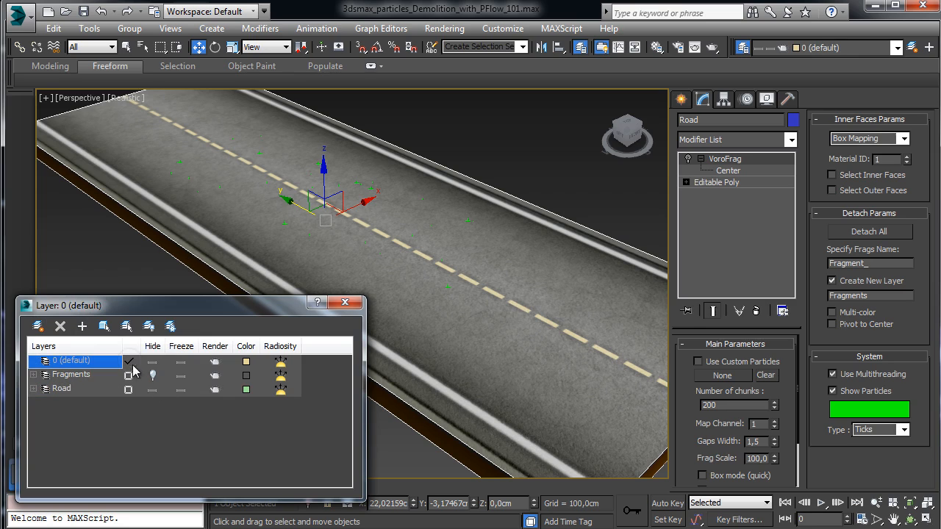
click(153, 389)
click(152, 375)
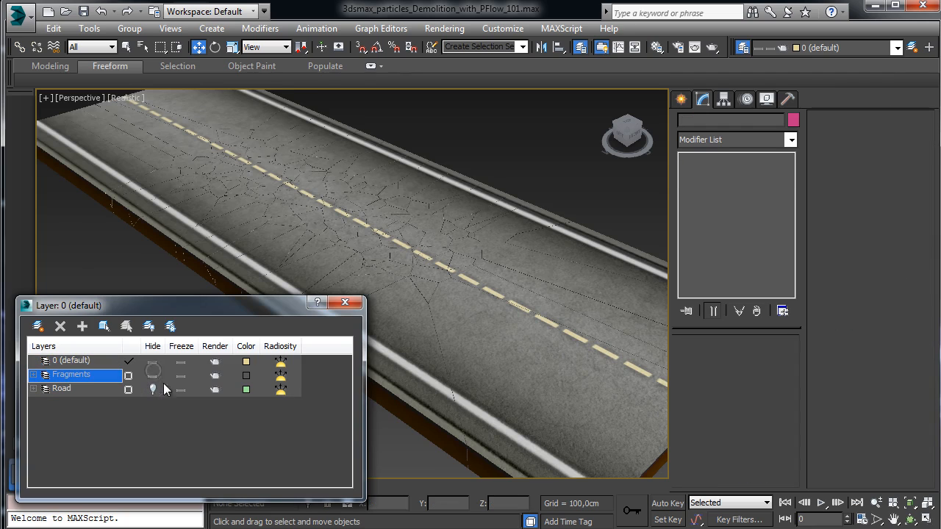
Close the layer manager, then select two individual fragments near the middle of the road to examine them.
click(346, 304)
click(876, 503)
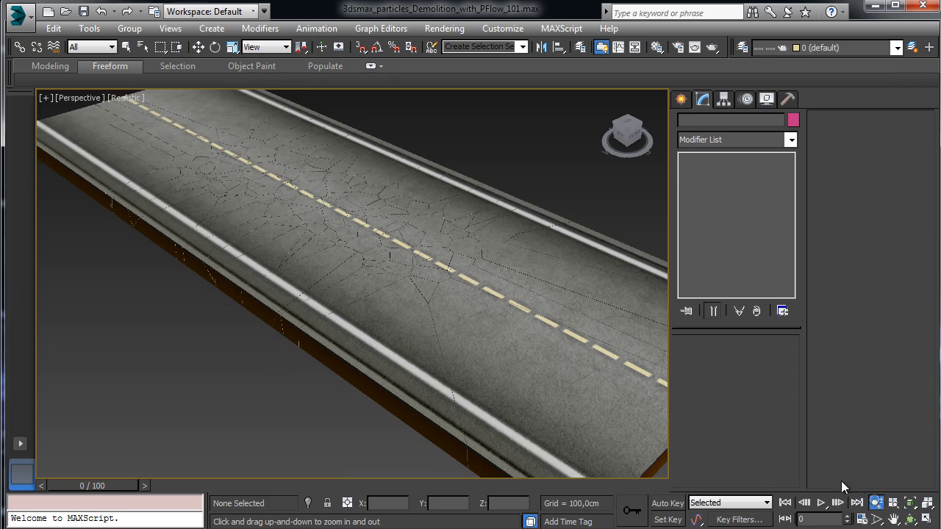
drag(464, 275, 666, 365)
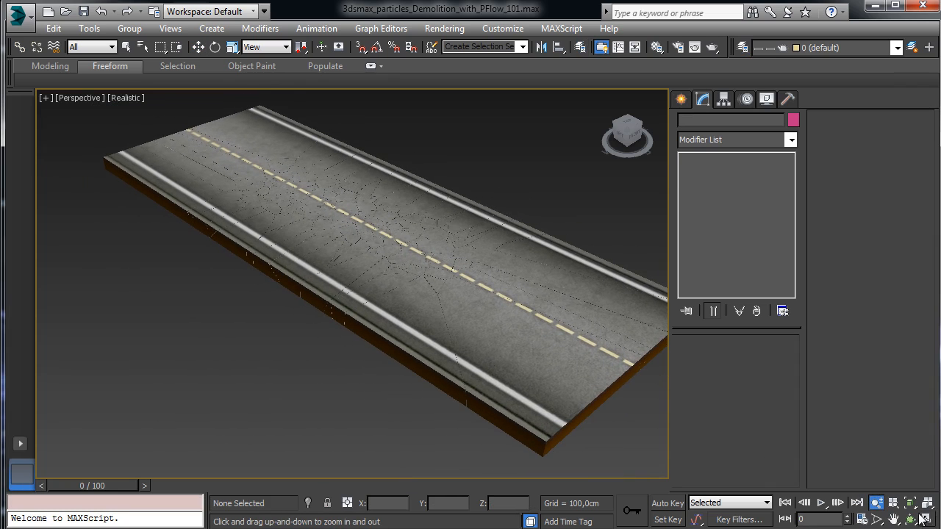
click(894, 519)
drag(460, 294, 428, 317)
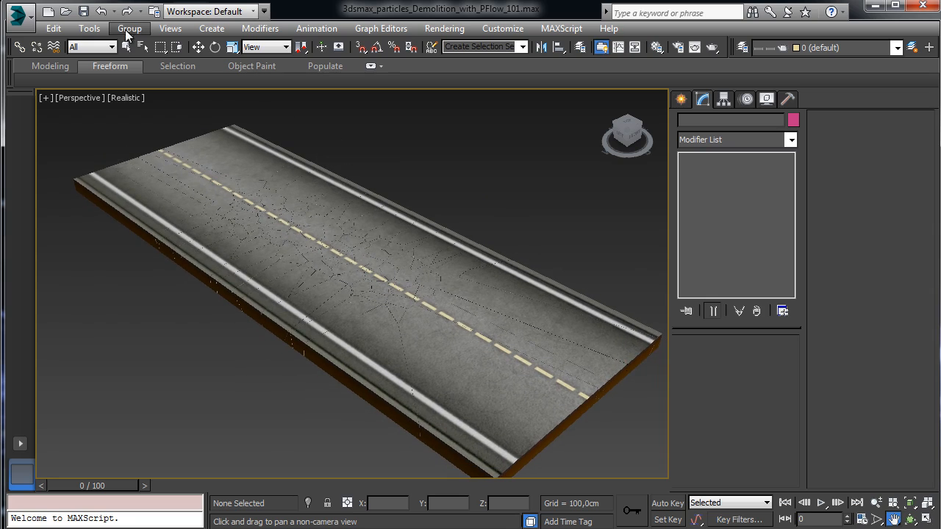
click(126, 47)
click(351, 243)
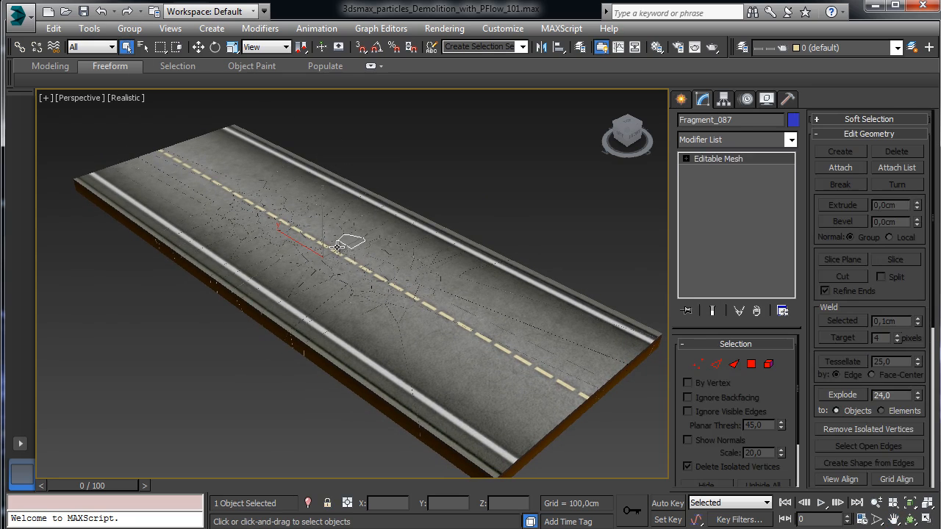
click(338, 247)
Enable Edged Faces display in the Perspective viewport and clear the fragment selection.
click(126, 97)
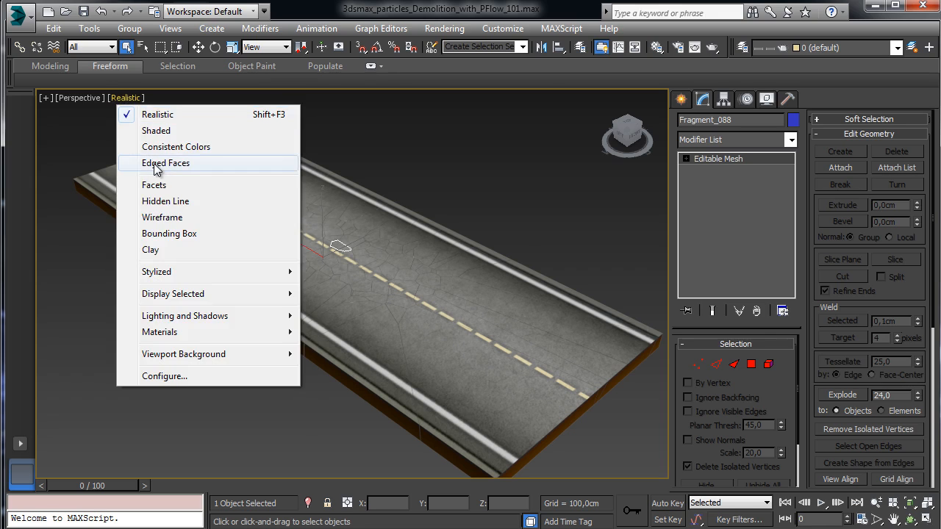
click(162, 163)
click(555, 200)
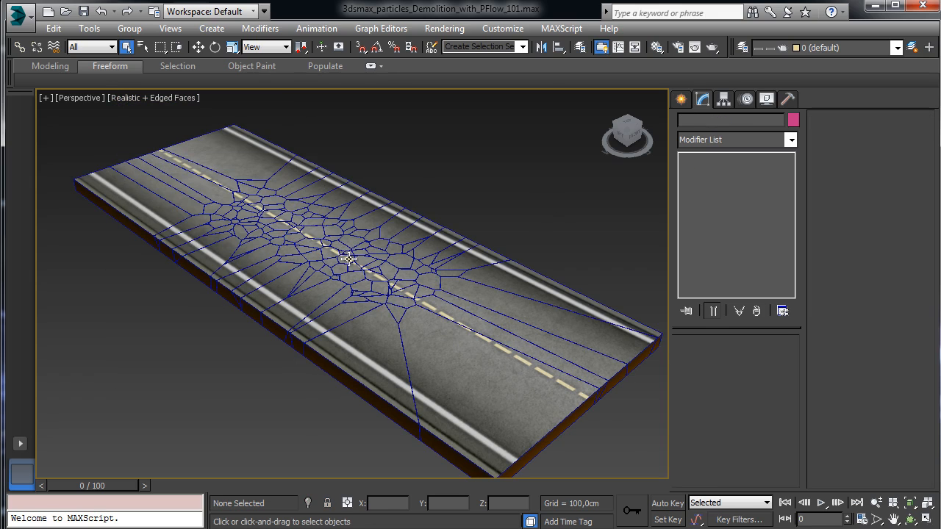
Apply a VoroFrag modifier to a single fragment beside the road's centre line.
click(394, 293)
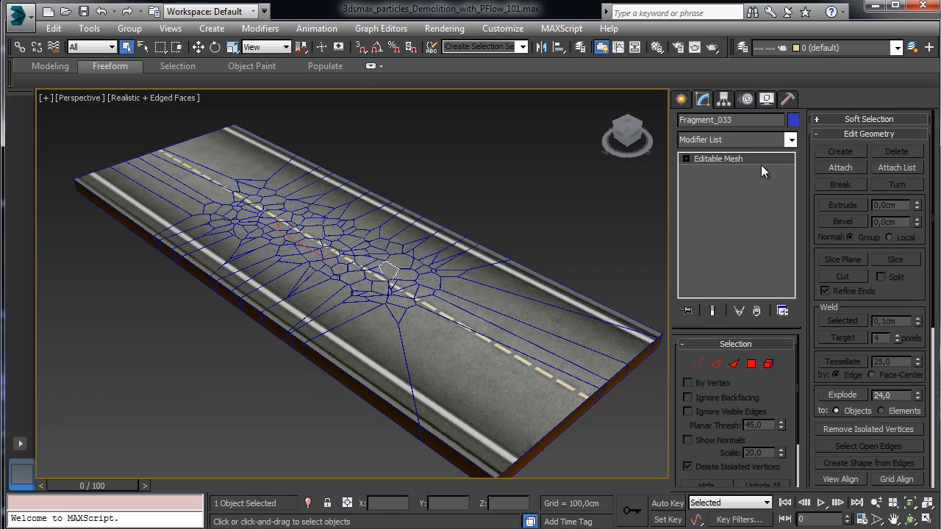
click(790, 139)
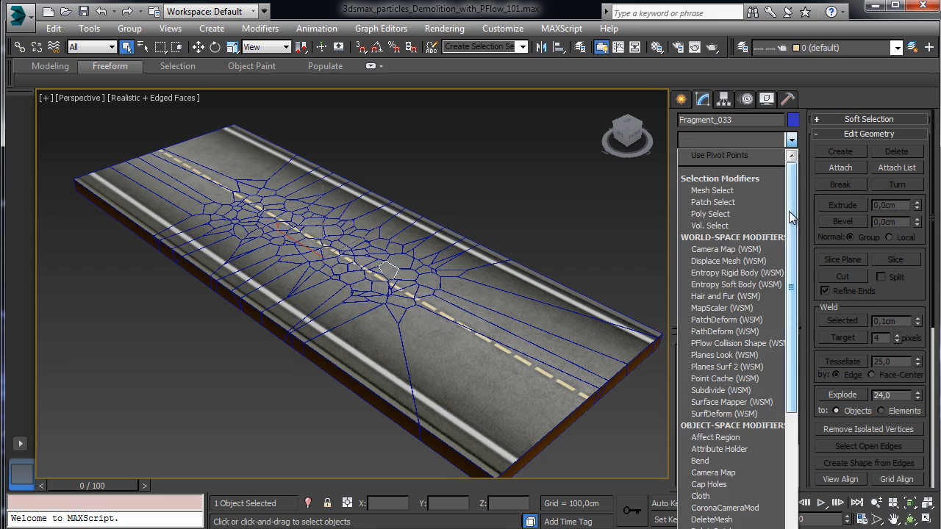
scroll(735, 294, down, 15)
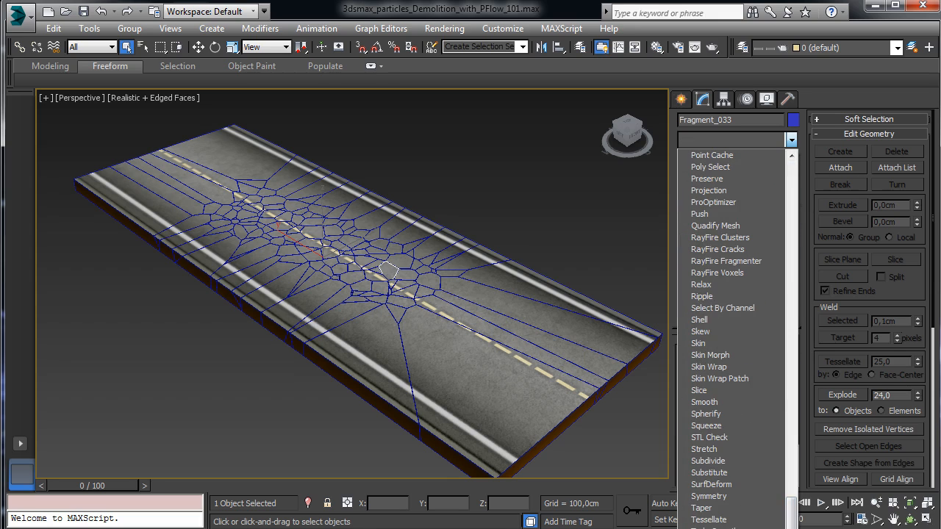
click(709, 528)
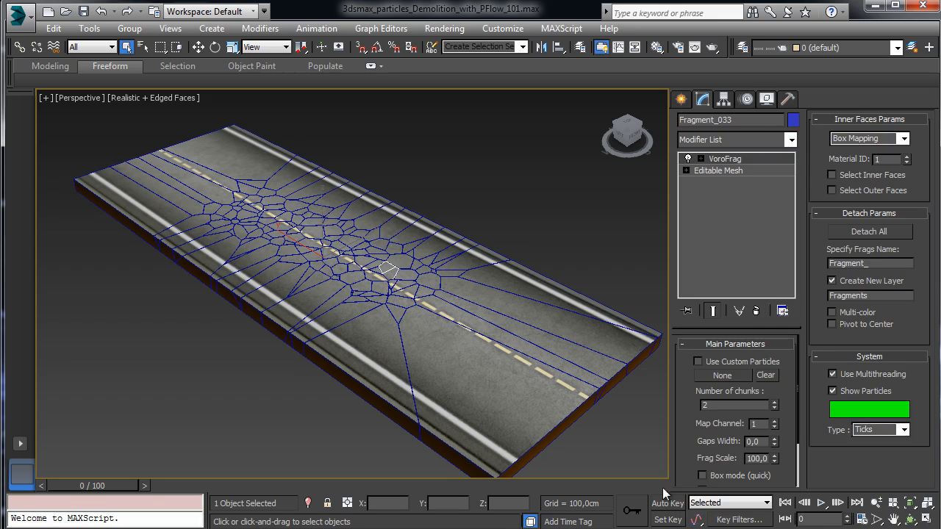
Set VoroFrag to 23 chunks, with fragment name Fragment_little_ and new layer name Fragments_little.
drag(776, 403, 770, 309)
click(909, 519)
drag(381, 288, 418, 306)
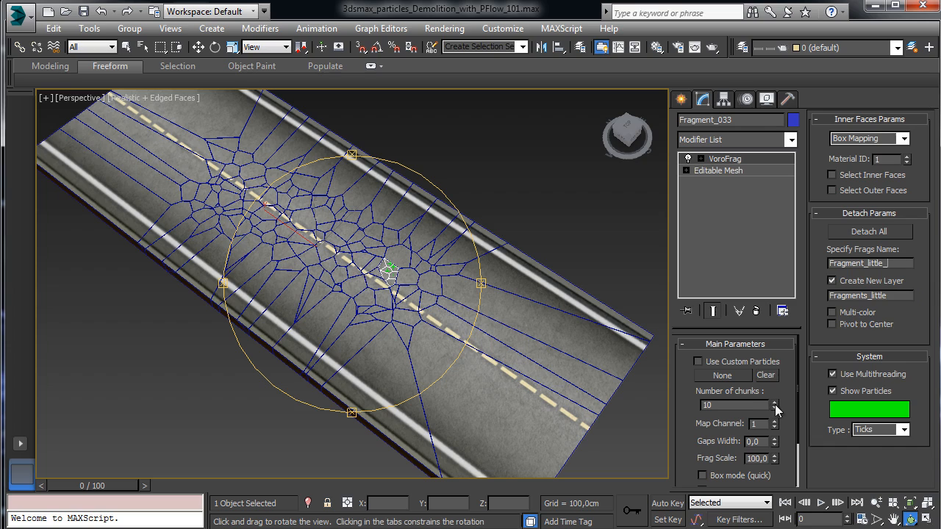
drag(777, 410, 774, 321)
drag(324, 280, 348, 227)
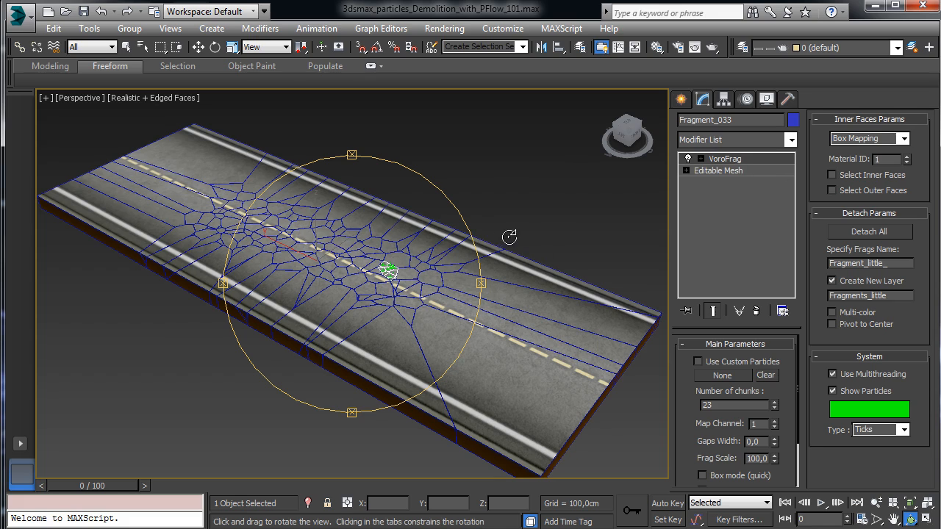
Remove the VoroFrag modifier from the fragment and deselect it.
click(755, 310)
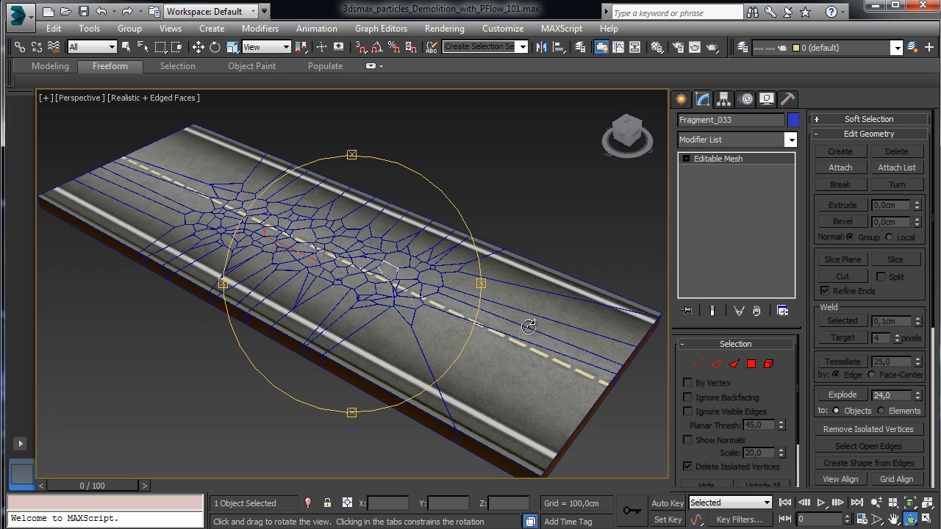
click(126, 47)
click(487, 180)
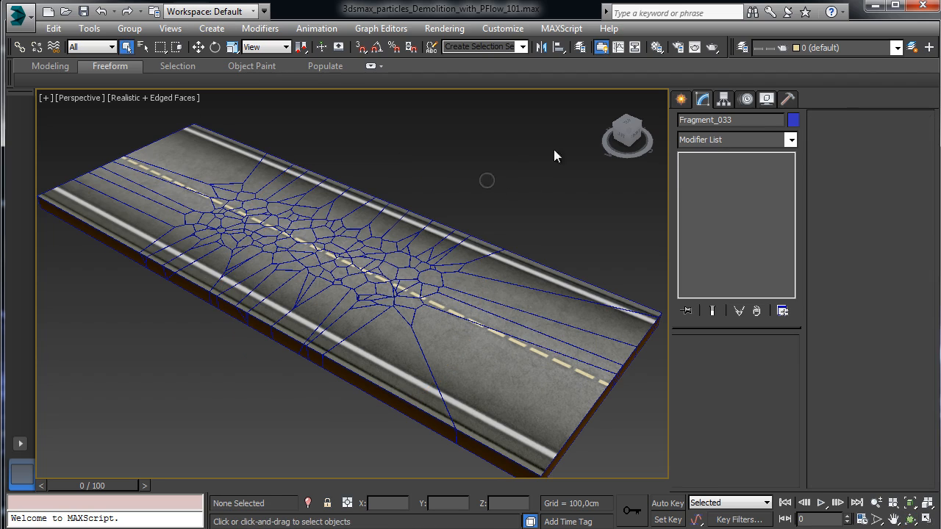
Choose PF Source among the Particle Systems objects and open Particle View.
click(681, 99)
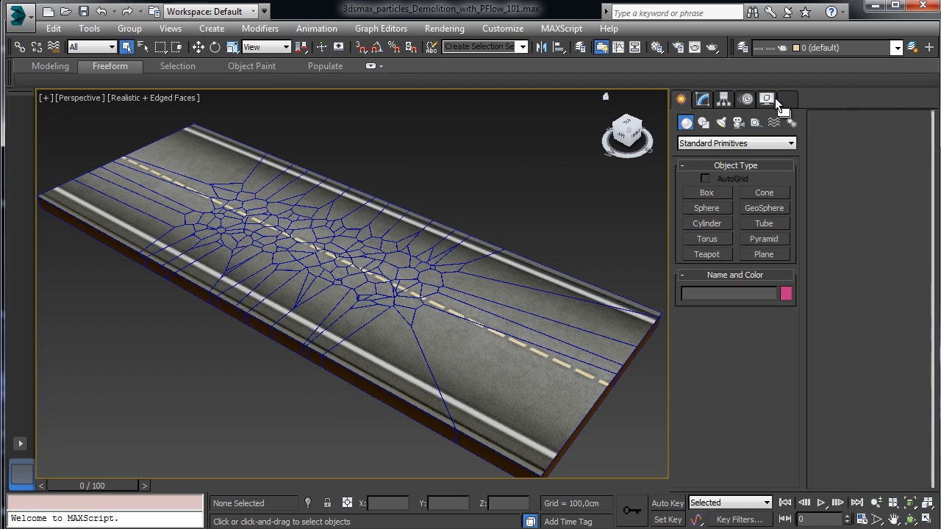
click(702, 144)
click(709, 185)
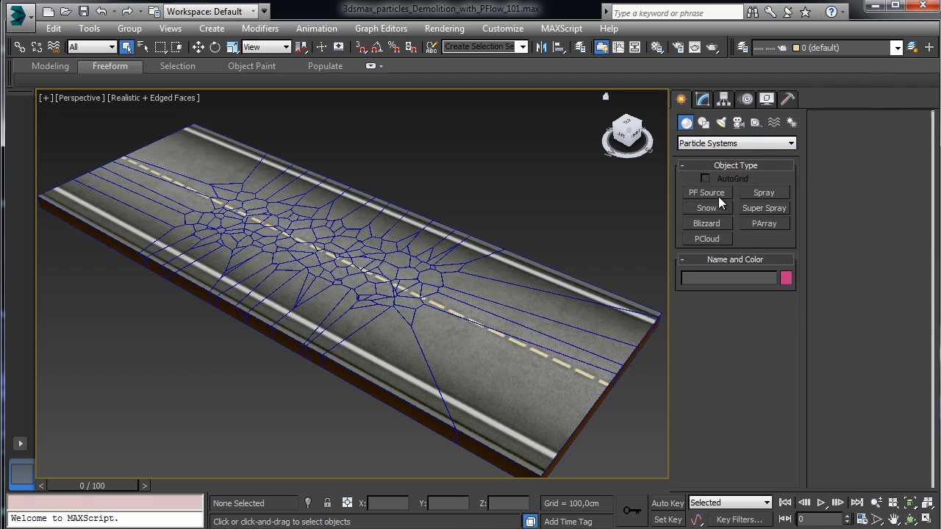
click(718, 196)
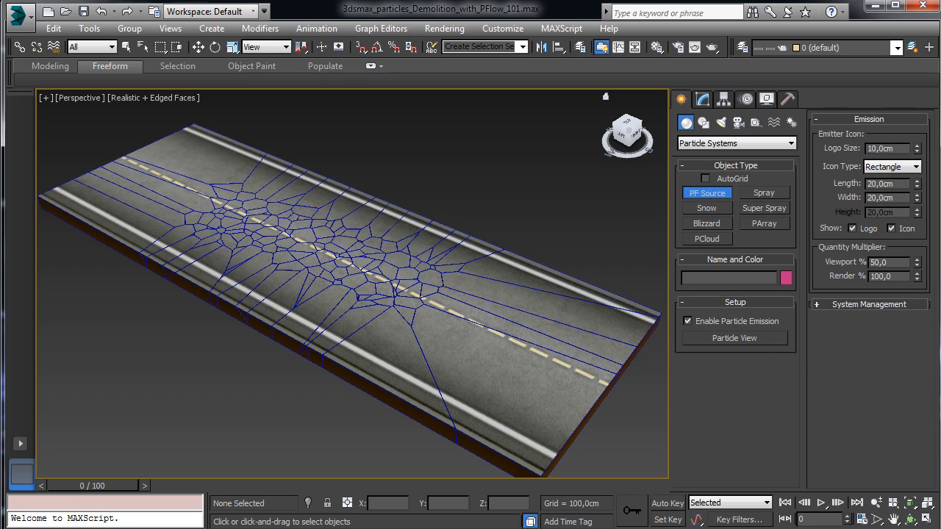
key(6)
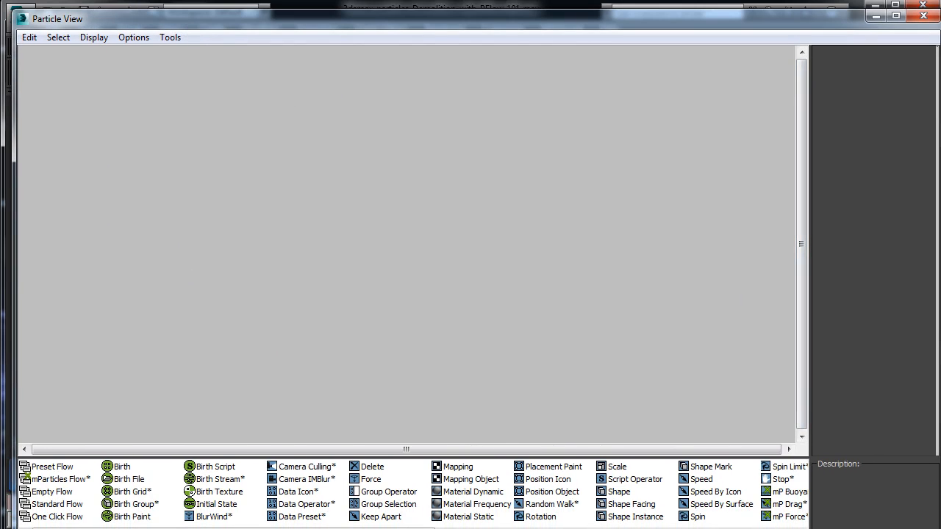
Restore Particle View to a smaller floating window and arrange it beside the fragmented road.
click(895, 15)
drag(683, 484, 461, 463)
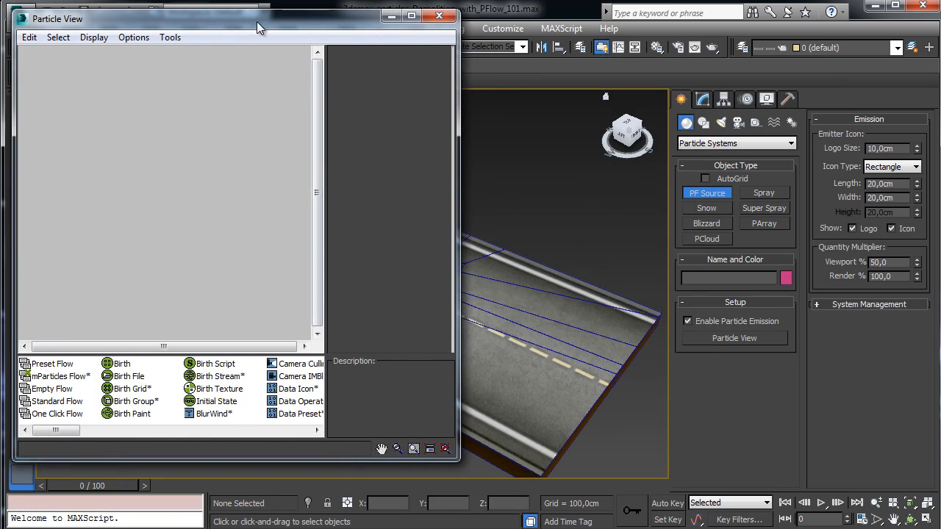
drag(257, 23, 249, 79)
drag(672, 234, 793, 225)
drag(246, 78, 744, 64)
click(894, 519)
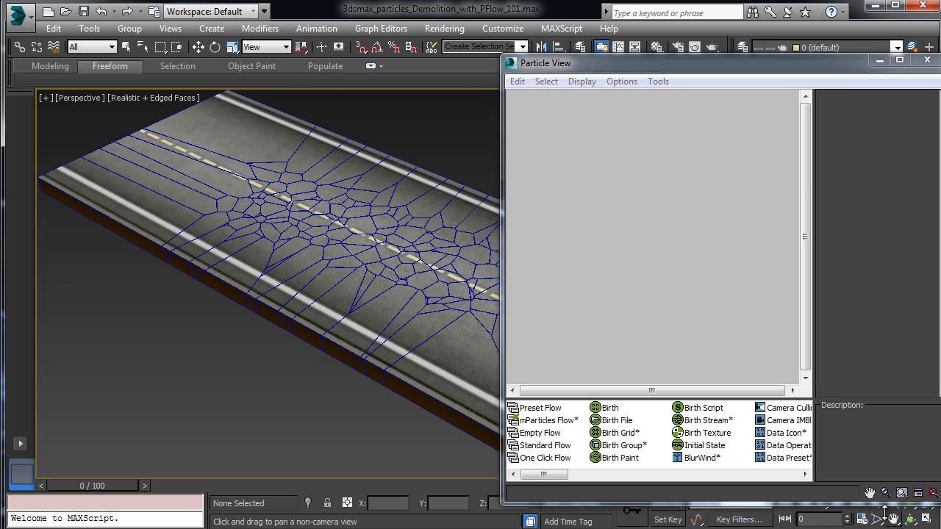
drag(305, 279, 176, 258)
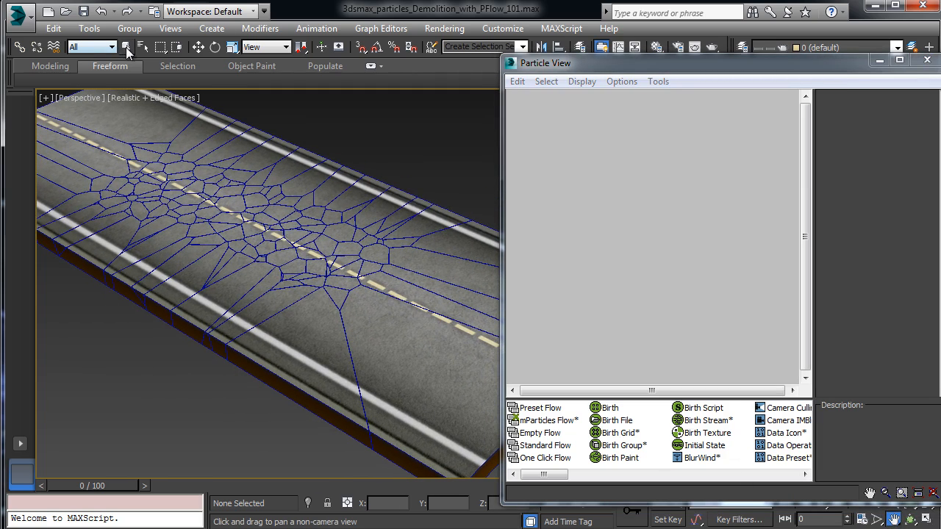
Create a new mParticles Flow system in Particle View, then reduce the height of the Particle View window.
click(126, 47)
right_click(589, 167)
click(573, 136)
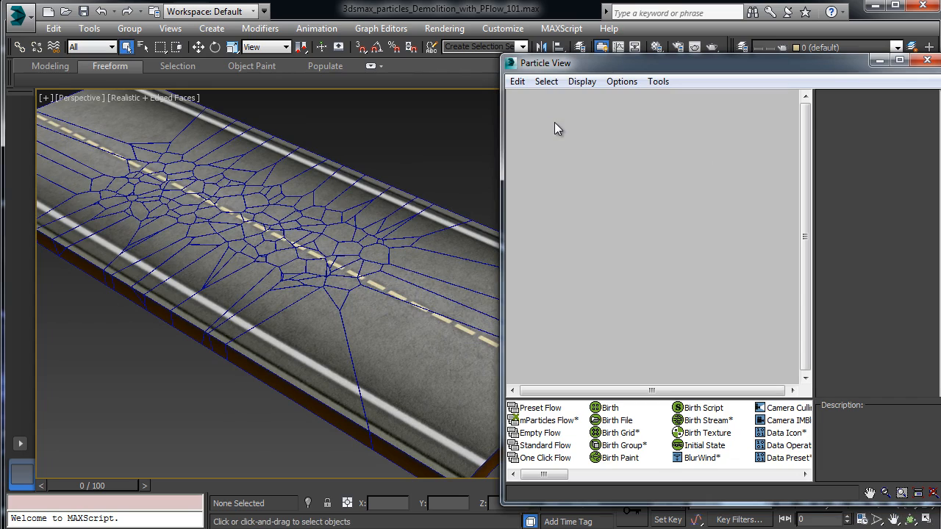
right_click(555, 123)
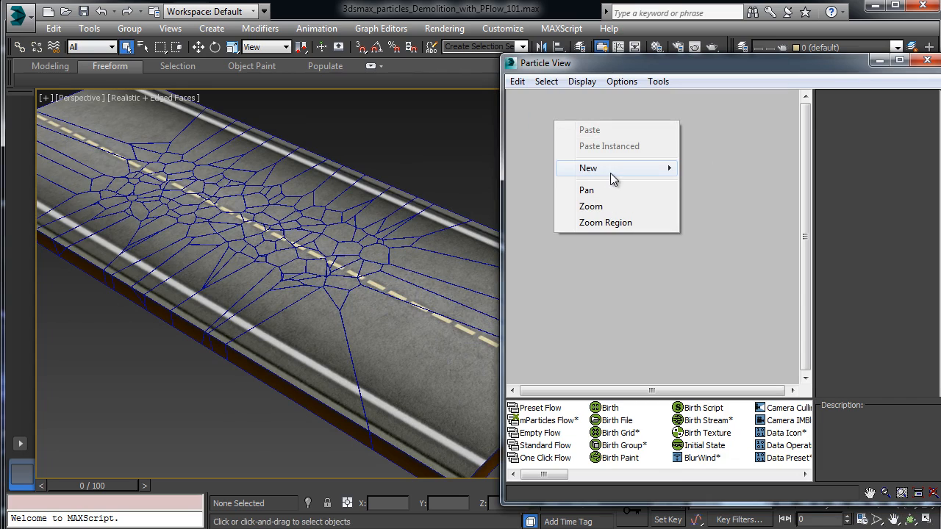
mouse_move(612, 175)
mouse_move(786, 168)
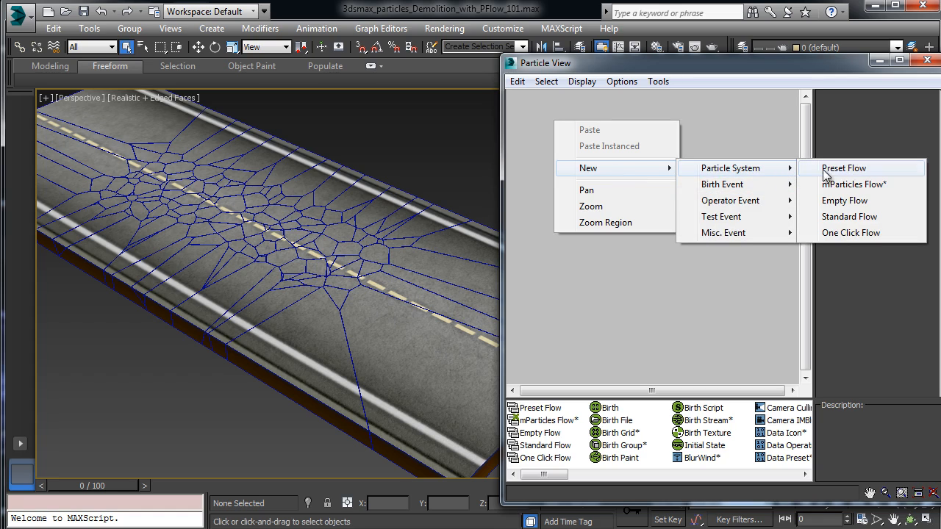
click(878, 190)
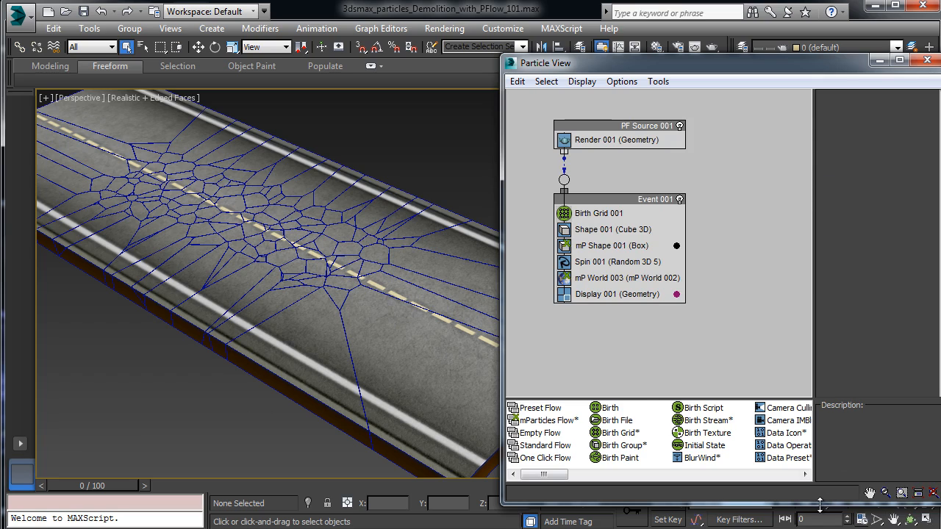
drag(820, 504, 819, 418)
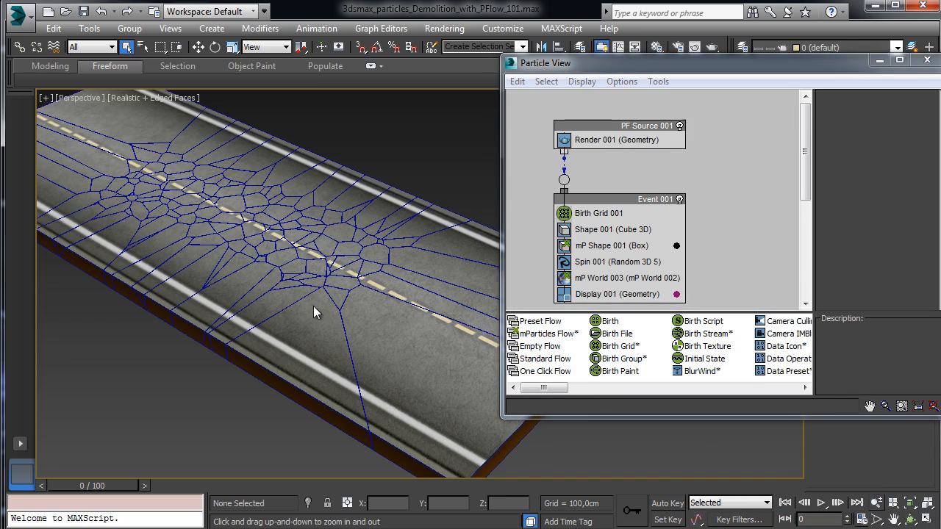
Select the Birth Grid 001 helper from the scene list and move it up along Z above the road.
drag(315, 312, 322, 342)
drag(317, 286, 346, 326)
drag(95, 487, 49, 466)
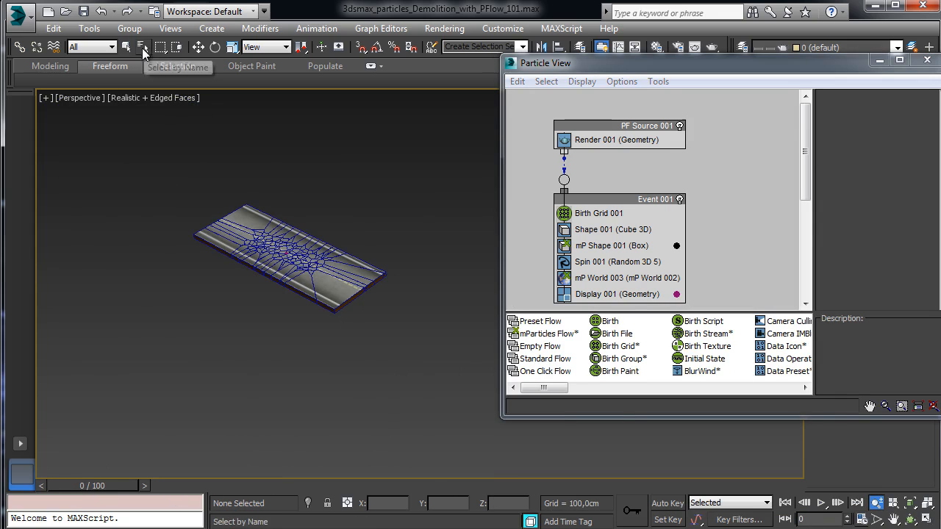
click(142, 47)
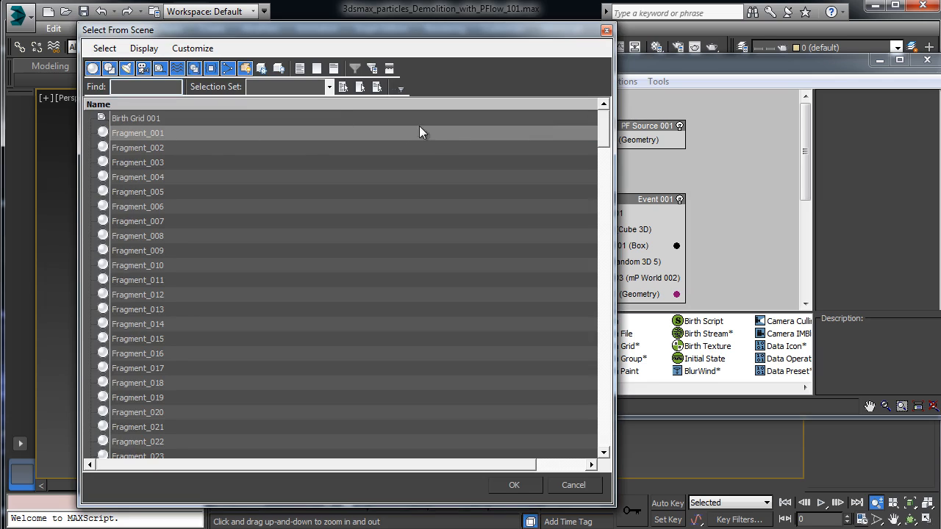
click(145, 117)
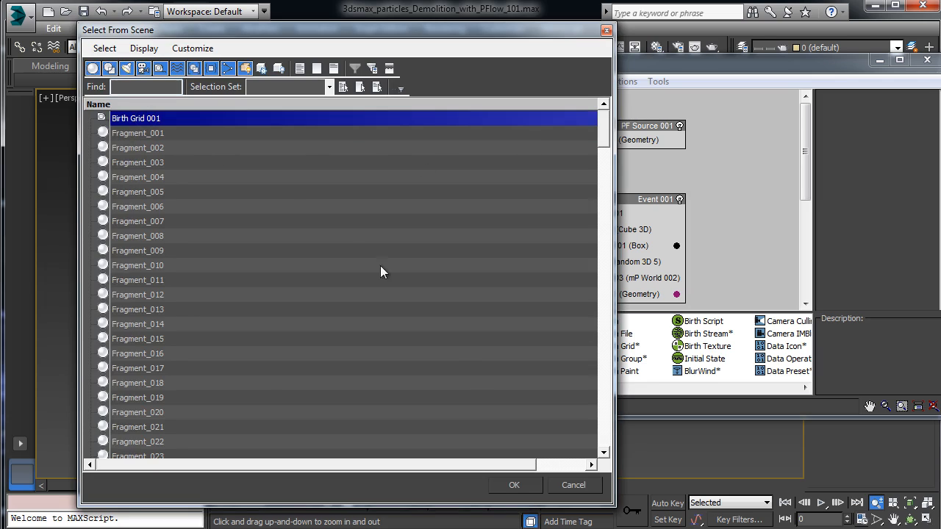
click(514, 485)
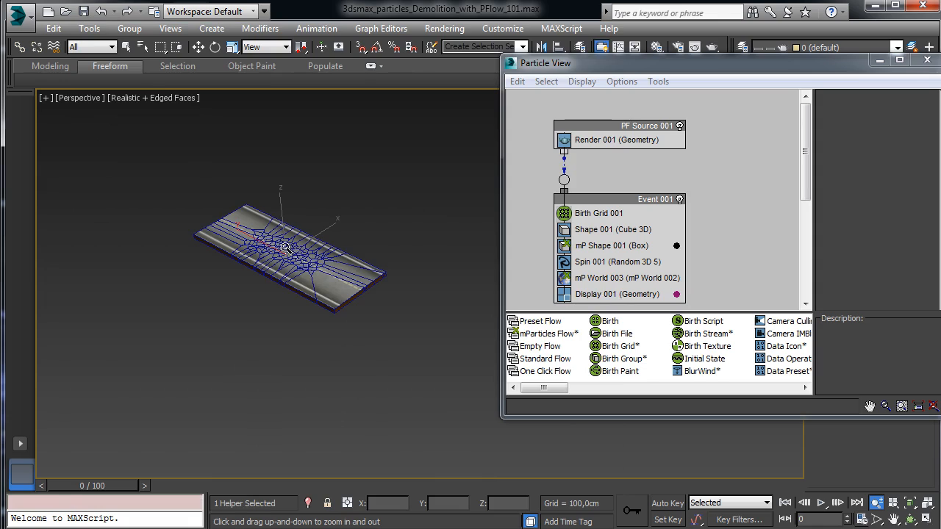
click(198, 46)
drag(280, 217, 275, 178)
Scrub the timeline to about frame 81 to preview the falling grid particles, and return to frame 0.
click(876, 503)
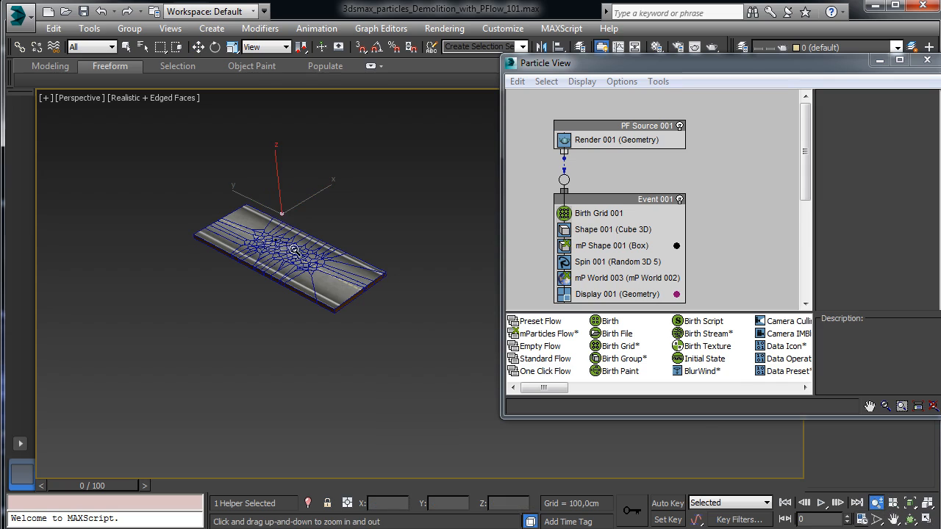
drag(294, 252, 291, 195)
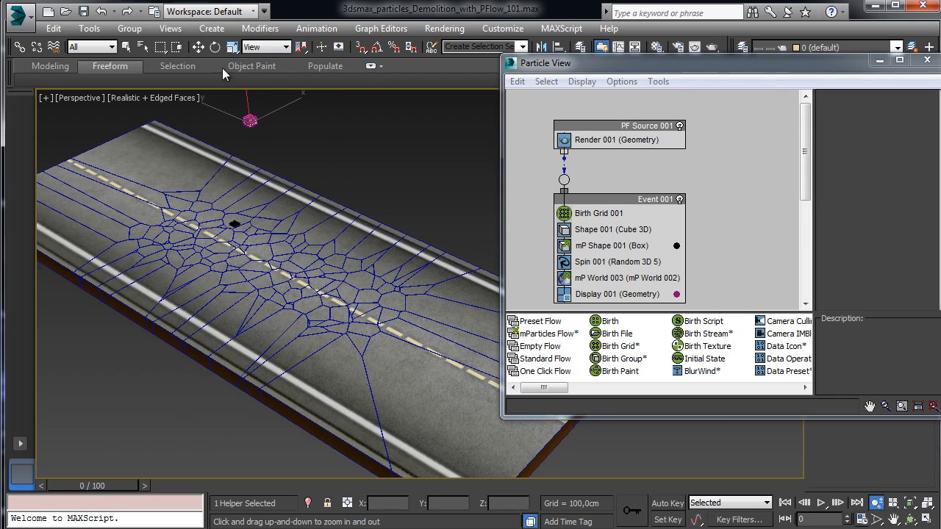
drag(122, 488, 604, 473)
click(297, 486)
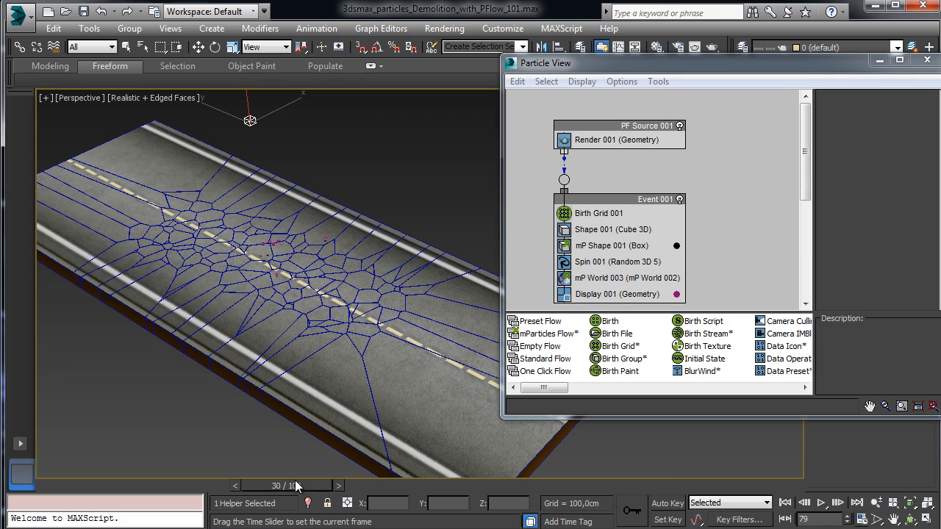
drag(297, 486, 622, 462)
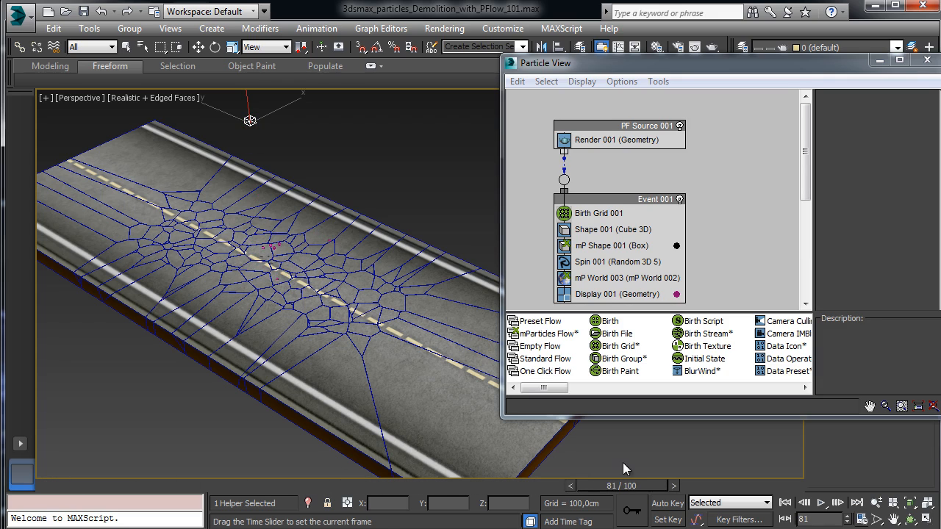
click(55, 486)
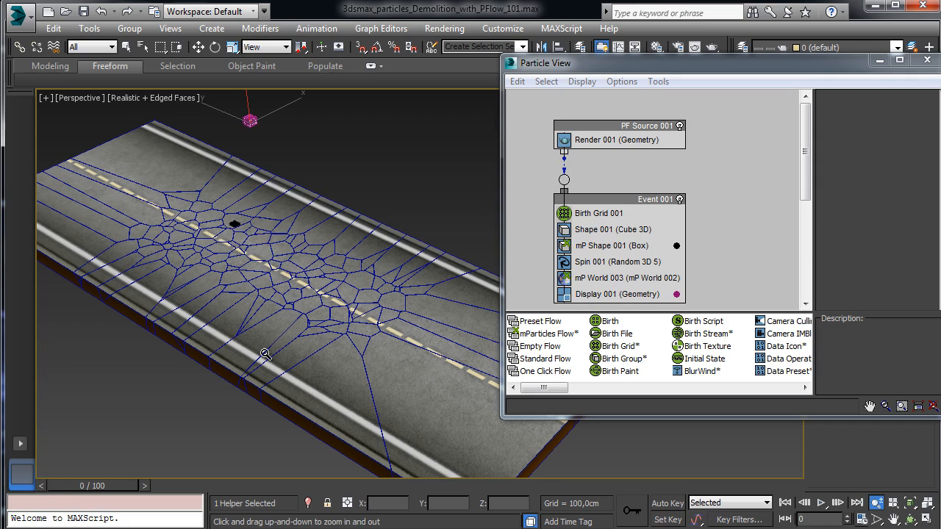
Create a box about 386 × 202 × 103 cm and place it on the fragmented middle of the road.
click(676, 245)
click(879, 61)
click(846, 143)
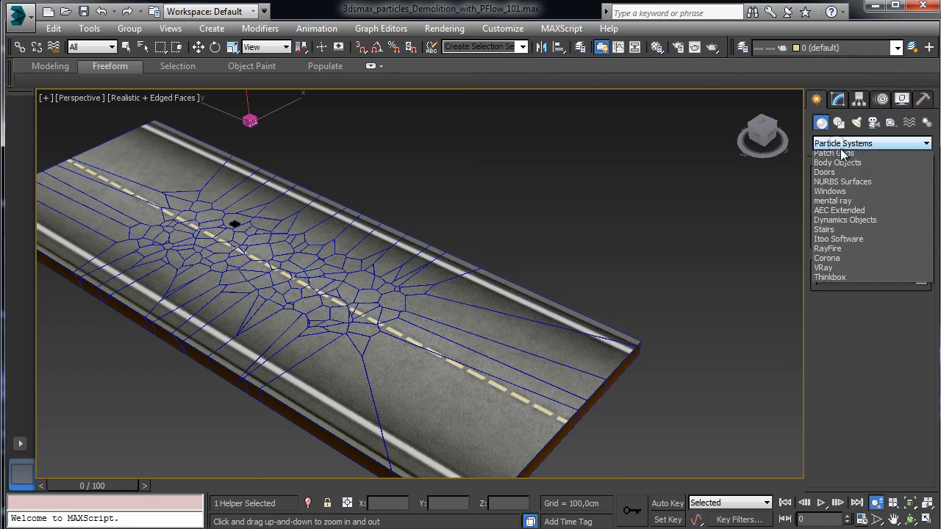
click(846, 155)
click(853, 193)
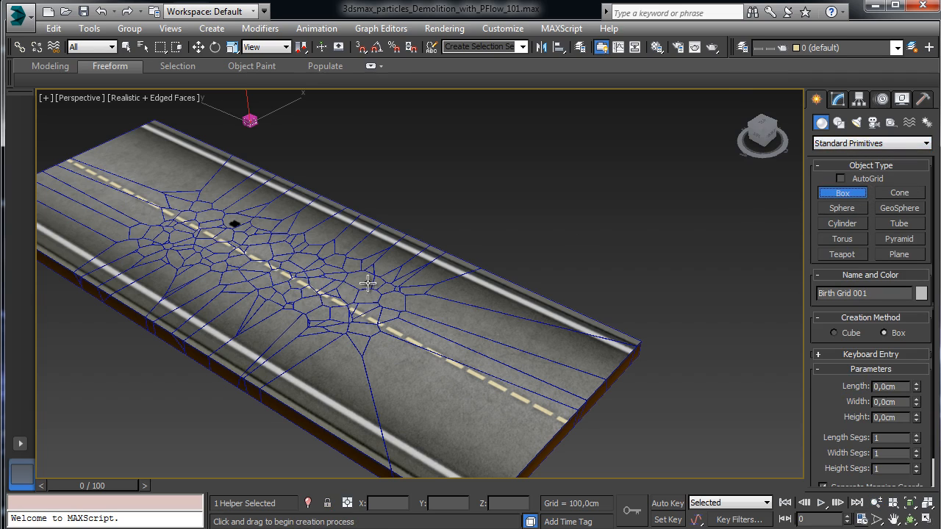
drag(344, 285, 370, 330)
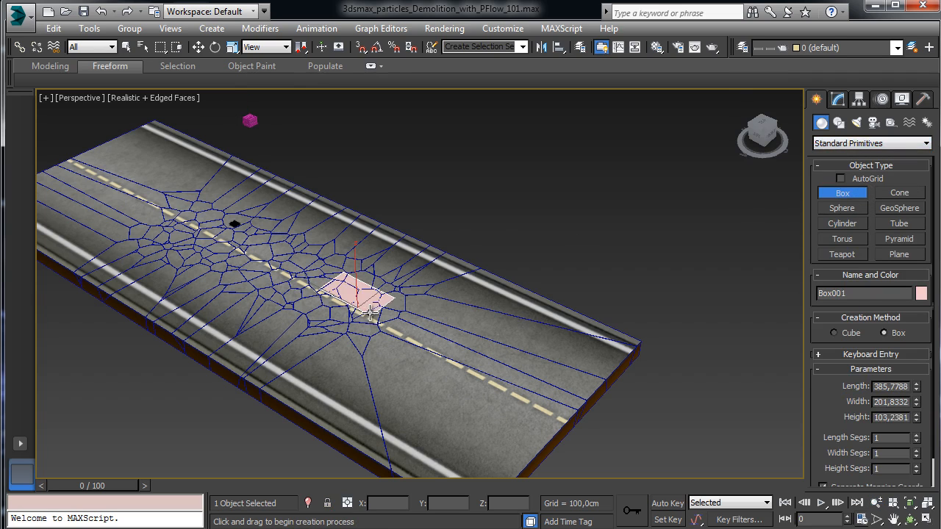
click(382, 310)
click(199, 47)
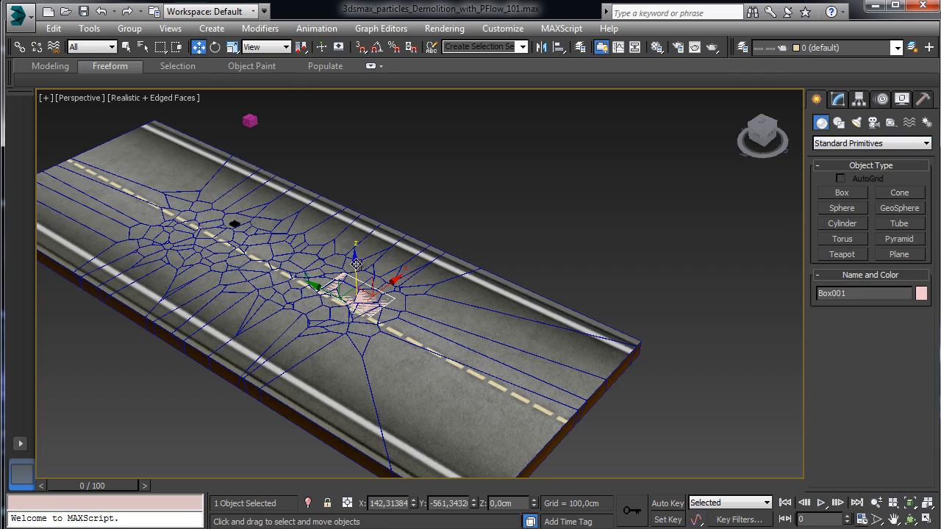
drag(356, 263, 274, 241)
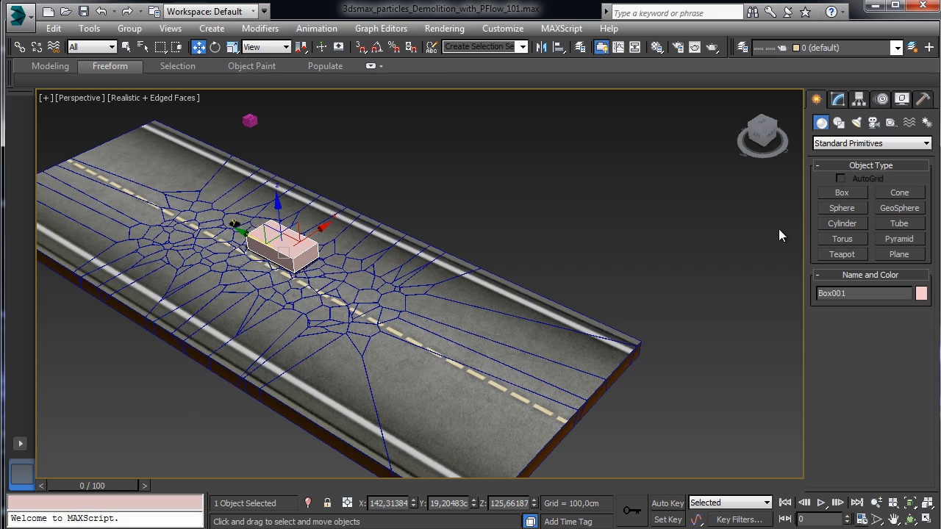
Create a sphere and place it on the road's dashed centre line, a short distance from the box.
click(843, 223)
click(838, 208)
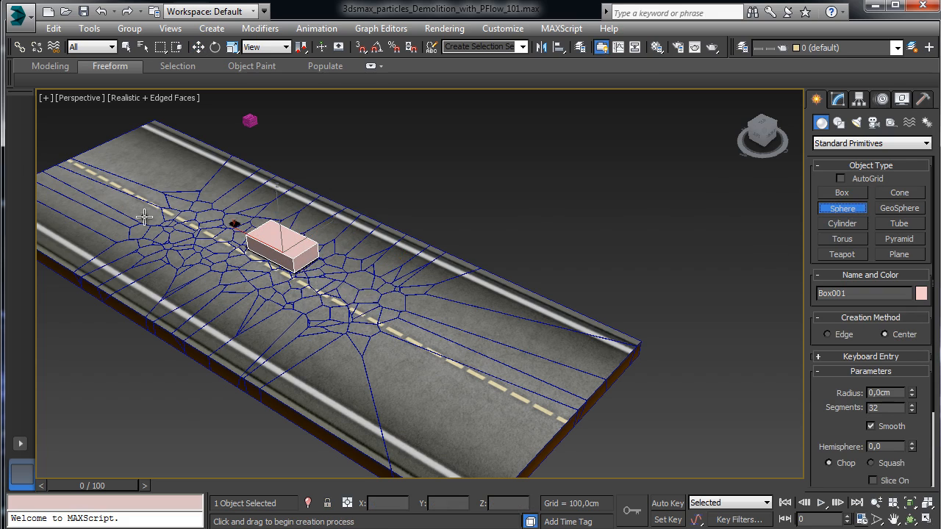
drag(152, 213, 144, 155)
click(199, 47)
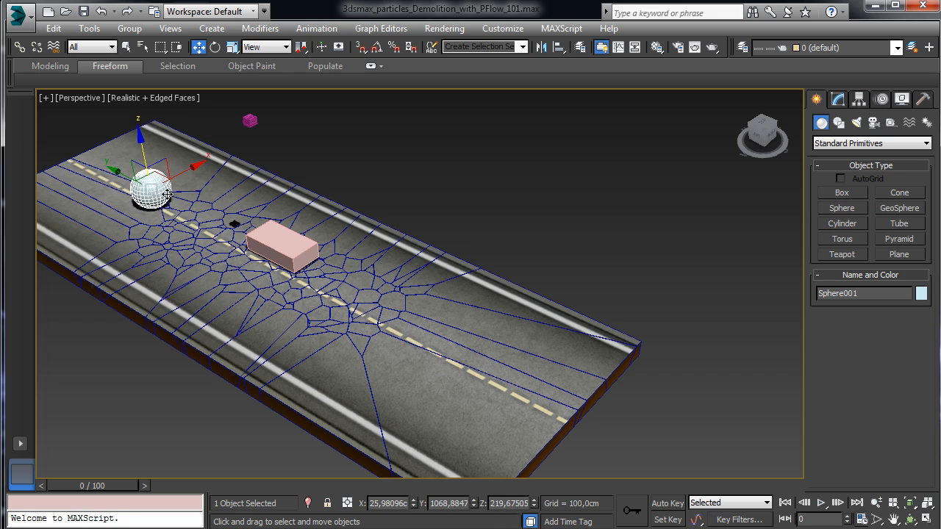
drag(168, 194, 190, 206)
Select the Birth Grid 001 helper above the road and show its parameters.
click(258, 133)
click(252, 122)
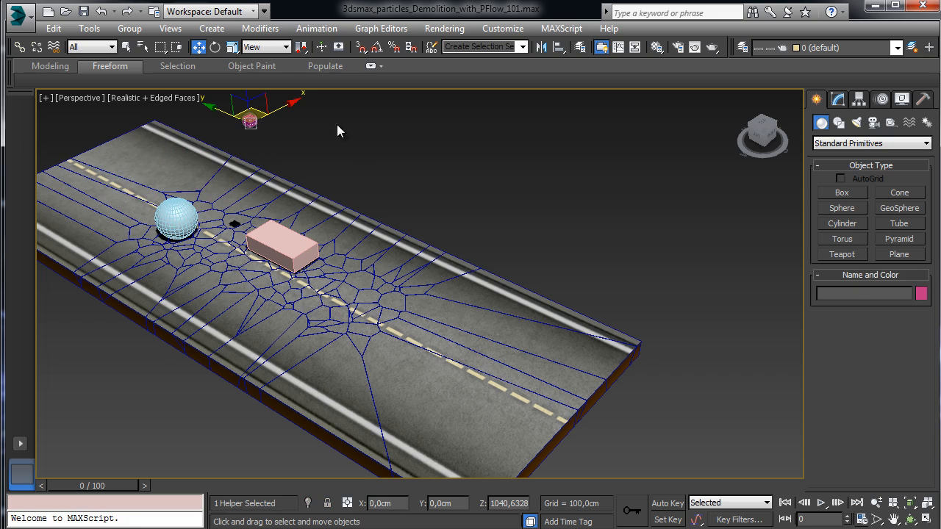
click(838, 100)
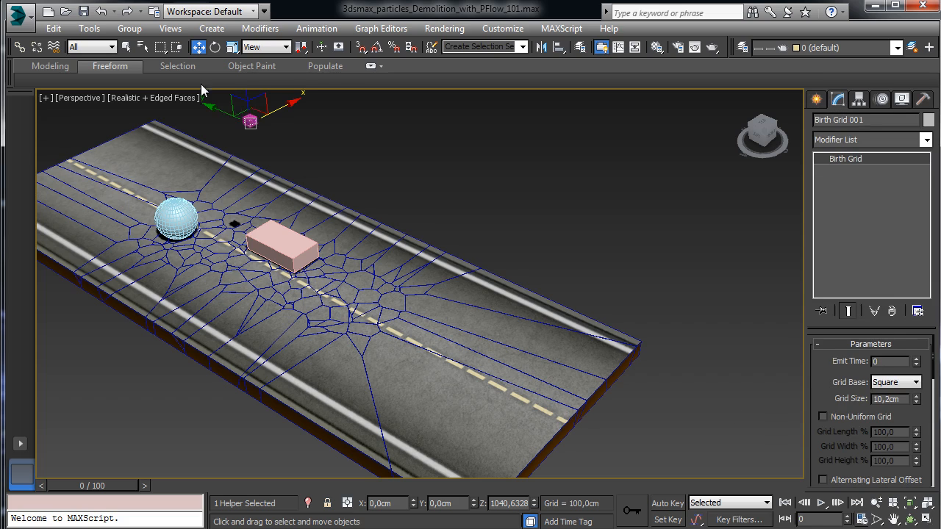
click(141, 46)
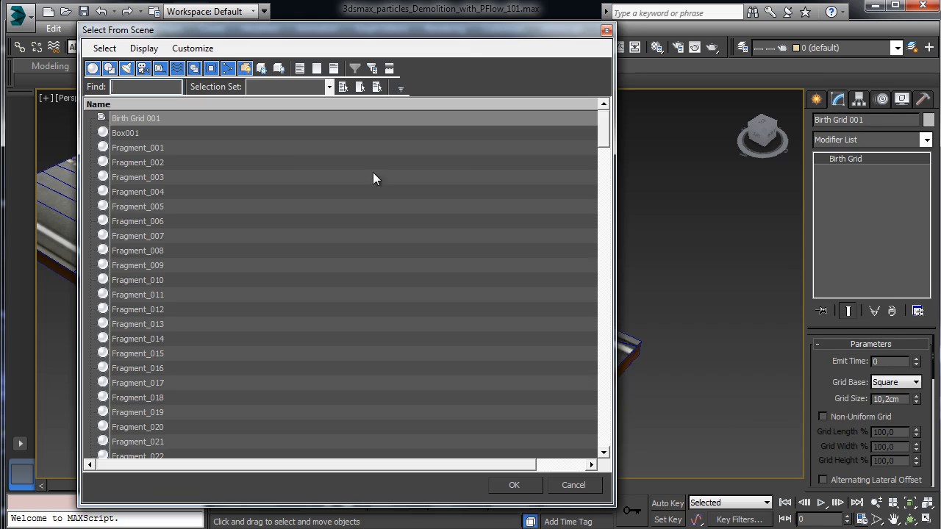
double_click(144, 116)
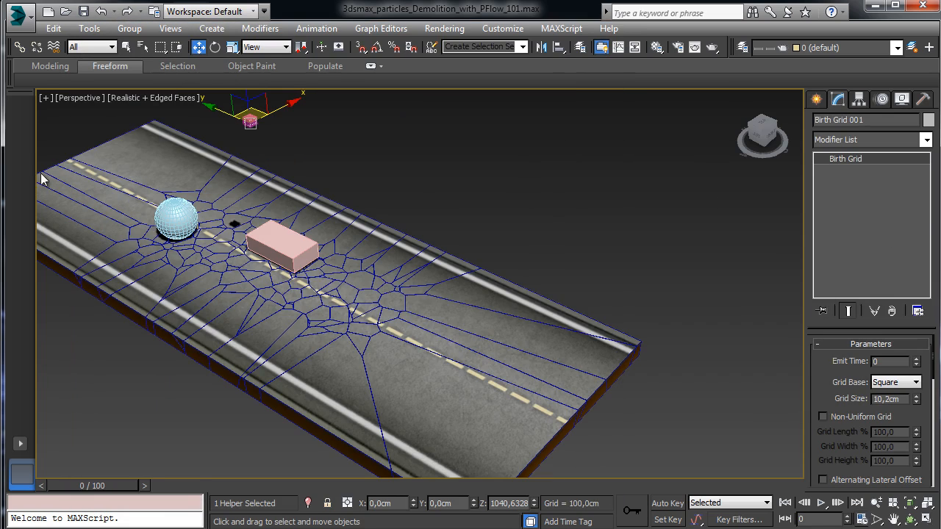
Switch to the layout with two side-by-side viewports and change the Front viewport to a Perspective view with Shaded display.
click(20, 445)
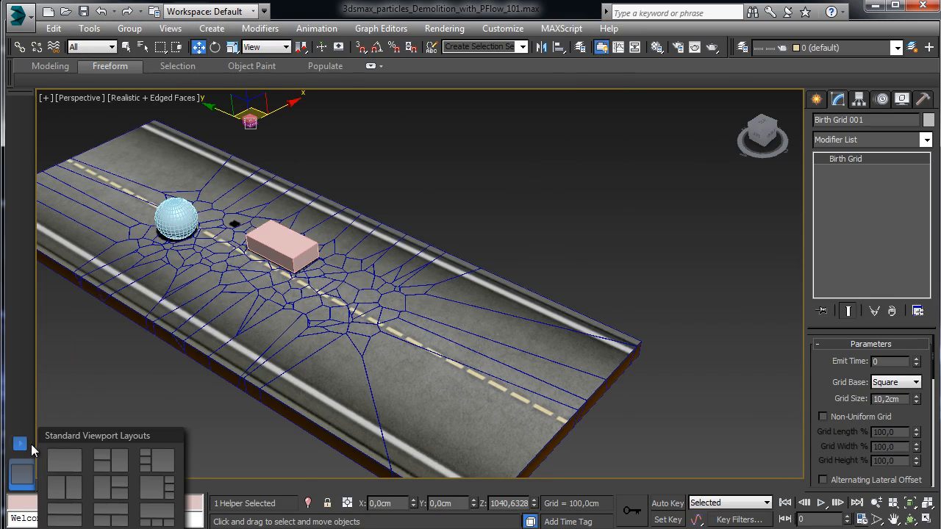
click(66, 485)
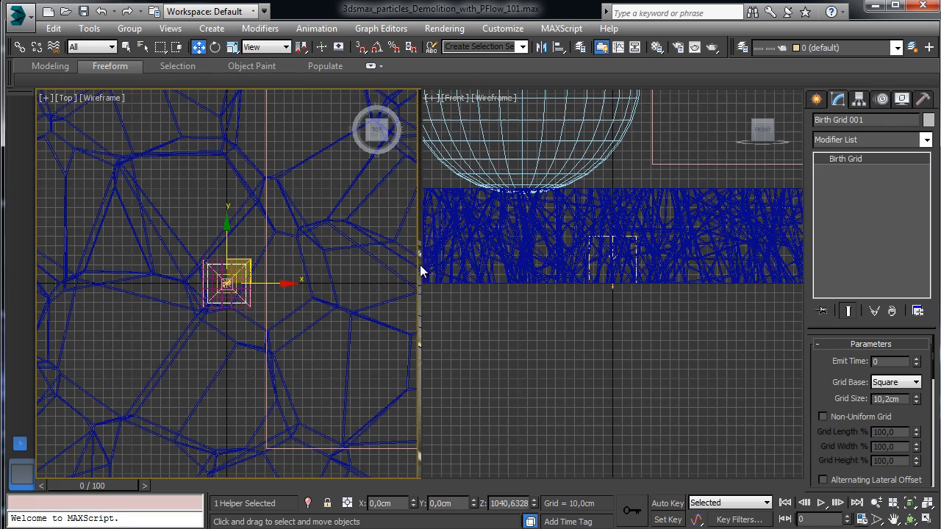
click(454, 97)
click(546, 153)
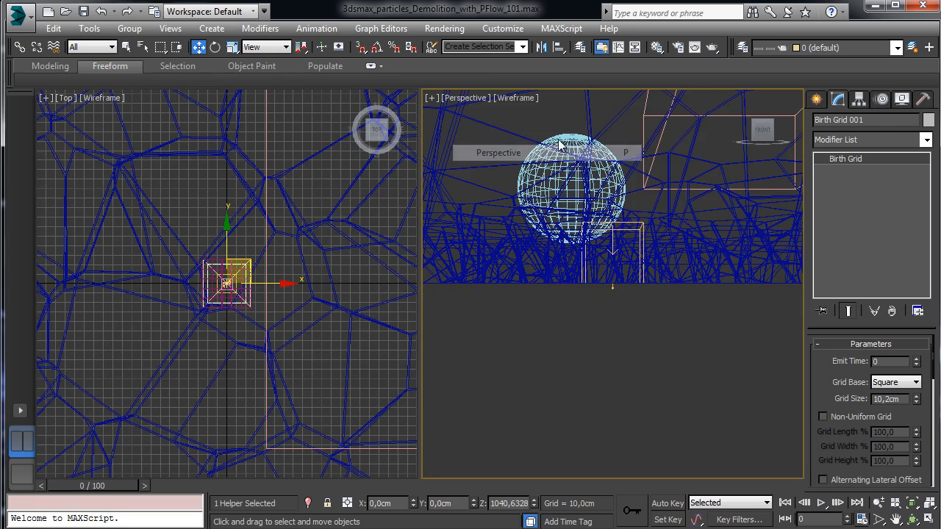
click(509, 99)
click(524, 131)
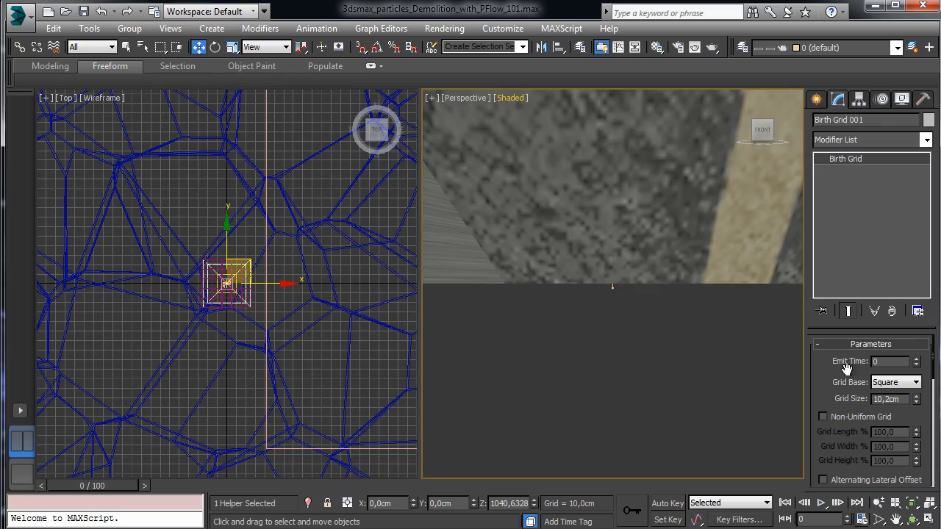
Frame the road with the sphere and box in the Perspective viewport and set its display to Realistic.
click(912, 520)
drag(623, 271, 687, 324)
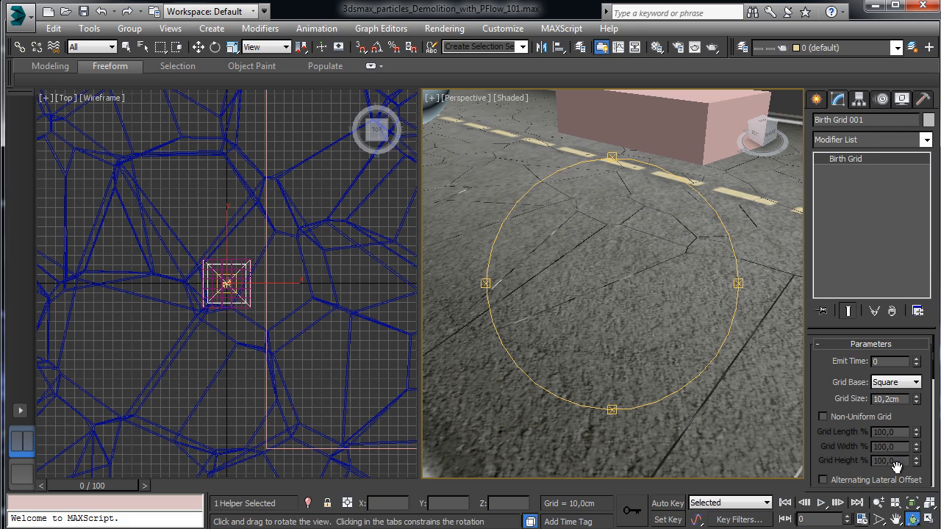
click(878, 502)
drag(652, 269, 662, 367)
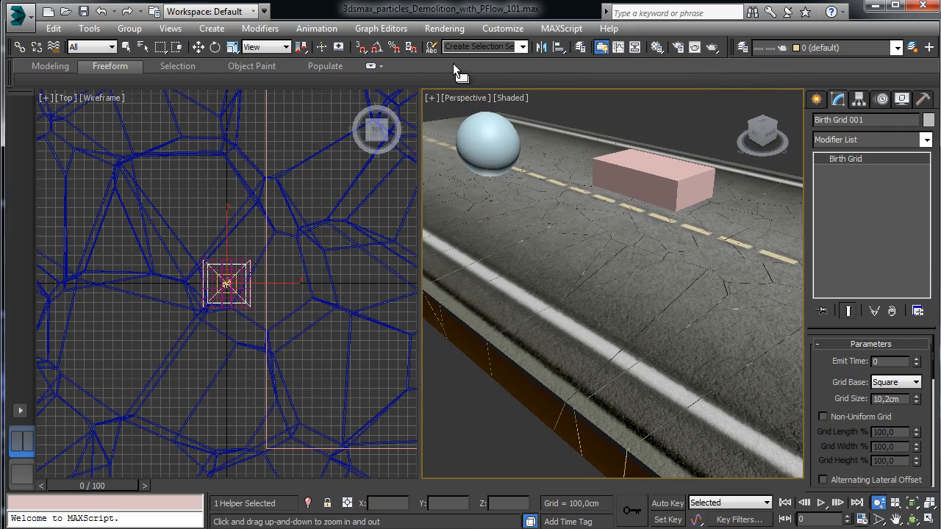
click(508, 98)
click(526, 111)
drag(614, 243, 613, 290)
Replace the Top viewport with a Scene Explorer and narrow it to give the Perspective viewport more room.
click(64, 103)
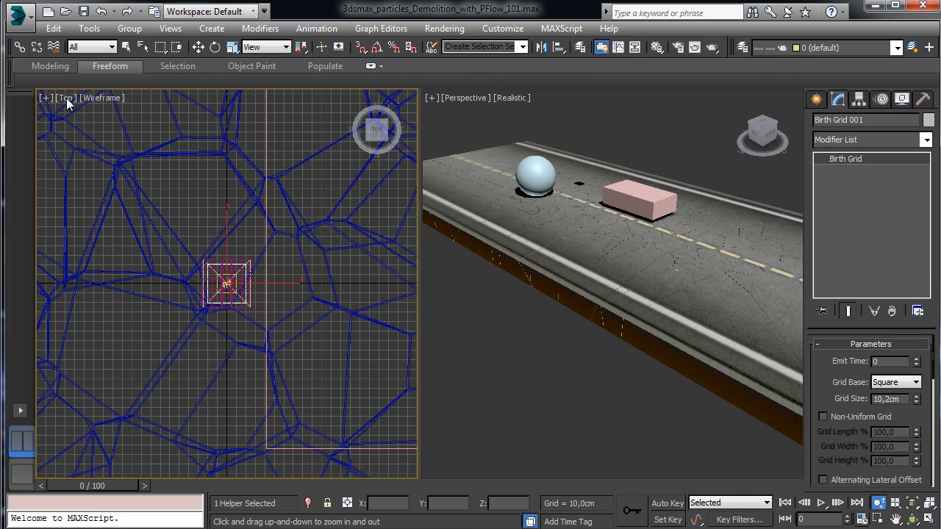
click(67, 103)
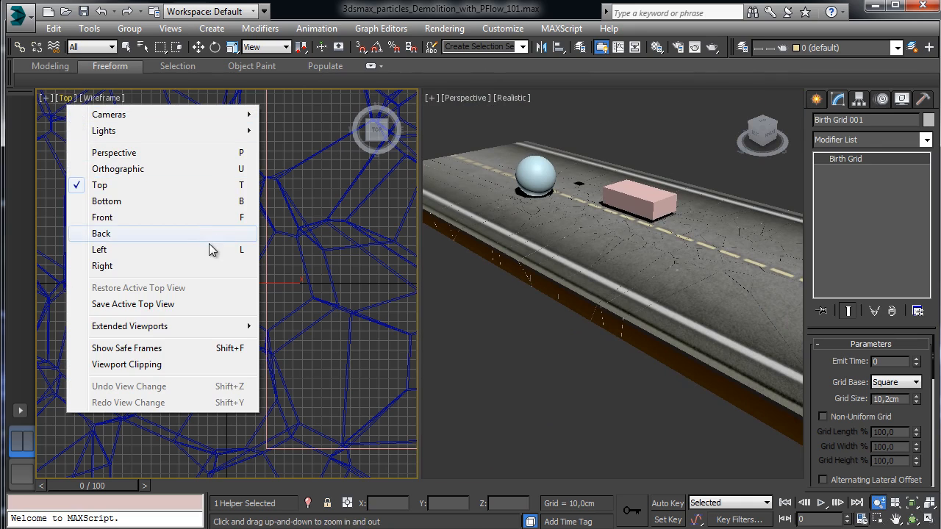
mouse_move(224, 332)
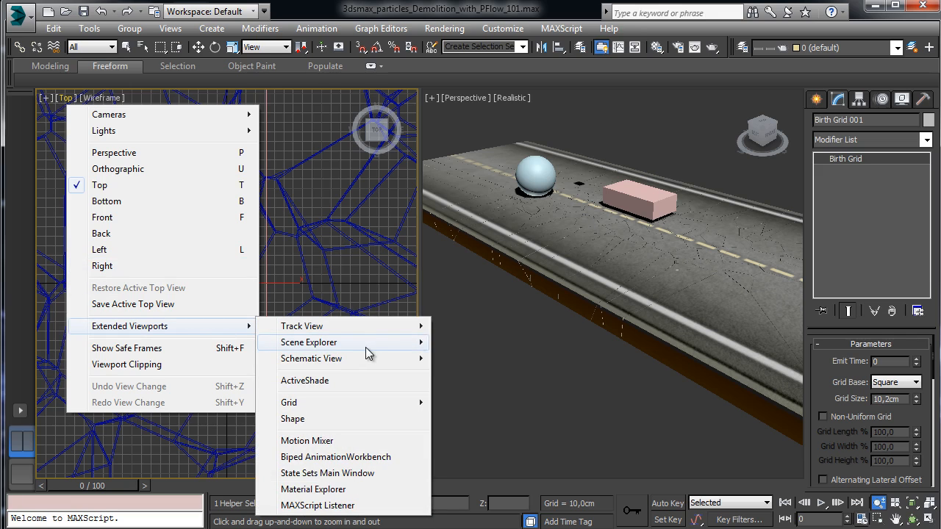
mouse_move(372, 344)
click(474, 343)
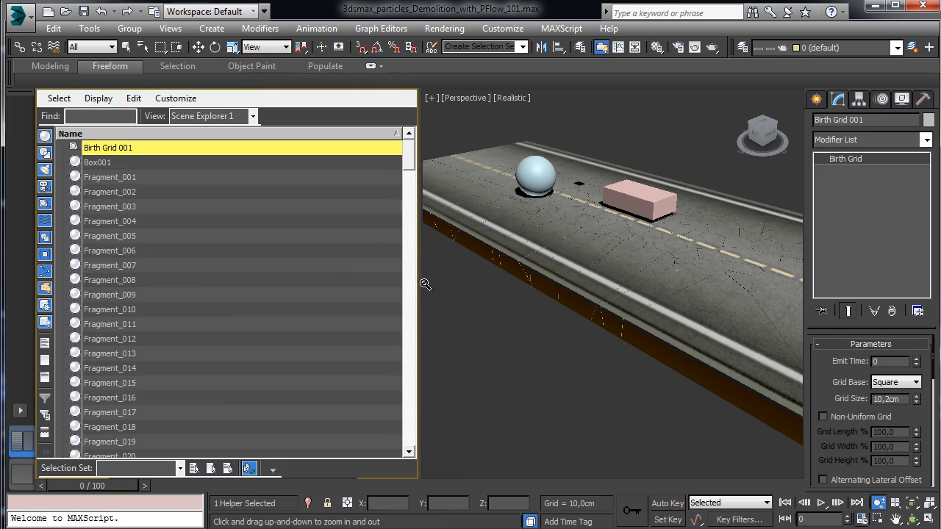
drag(419, 283, 209, 274)
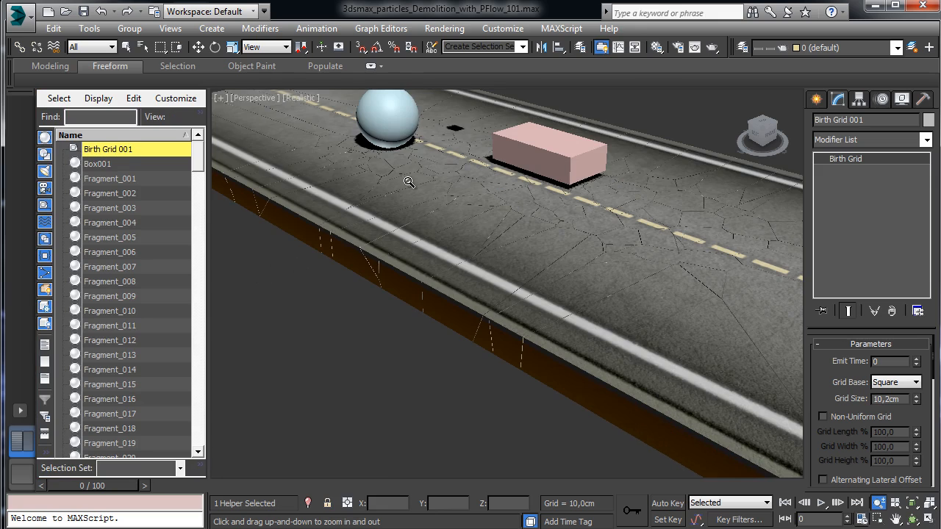
Select PF Source 001 under PF Engine001 in the Scene Explorer and open Particle View from its Setup parameters.
click(895, 519)
drag(557, 290, 559, 367)
drag(676, 310, 644, 382)
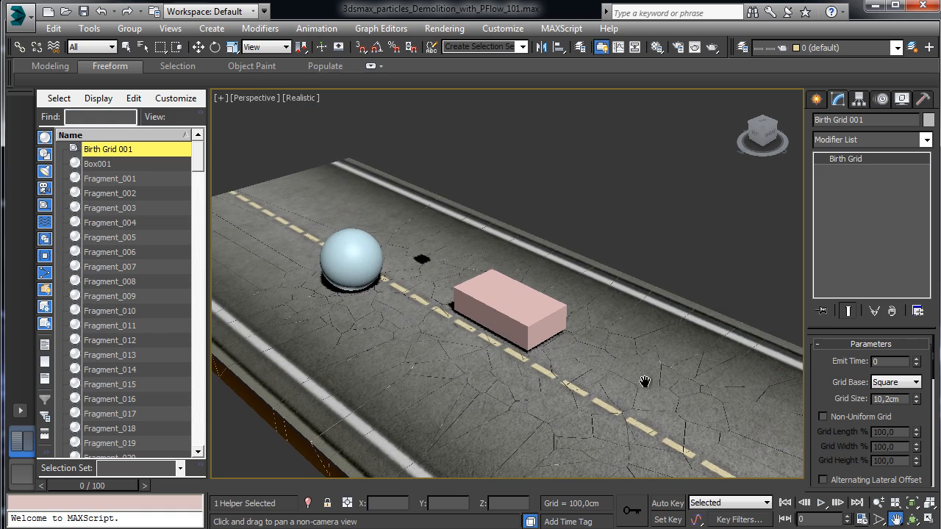
click(879, 503)
drag(485, 310, 491, 367)
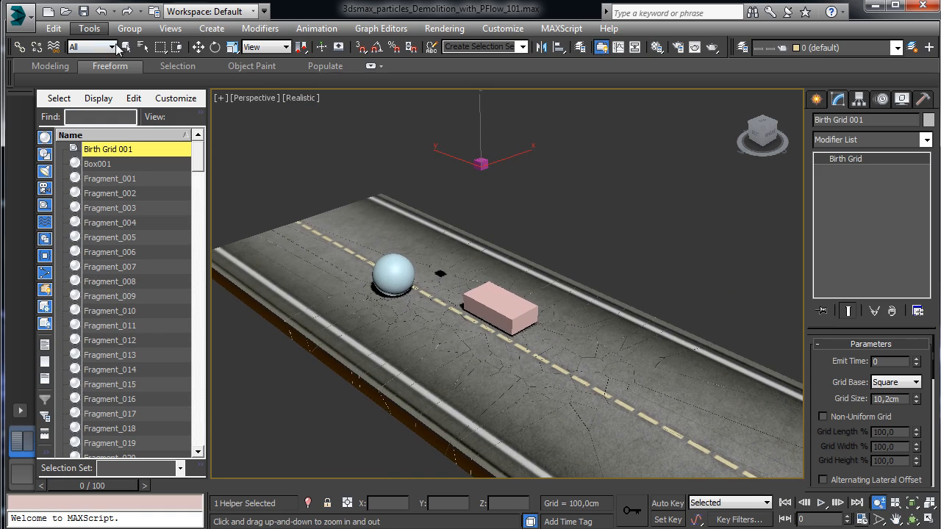
click(126, 46)
drag(198, 156, 200, 450)
click(62, 414)
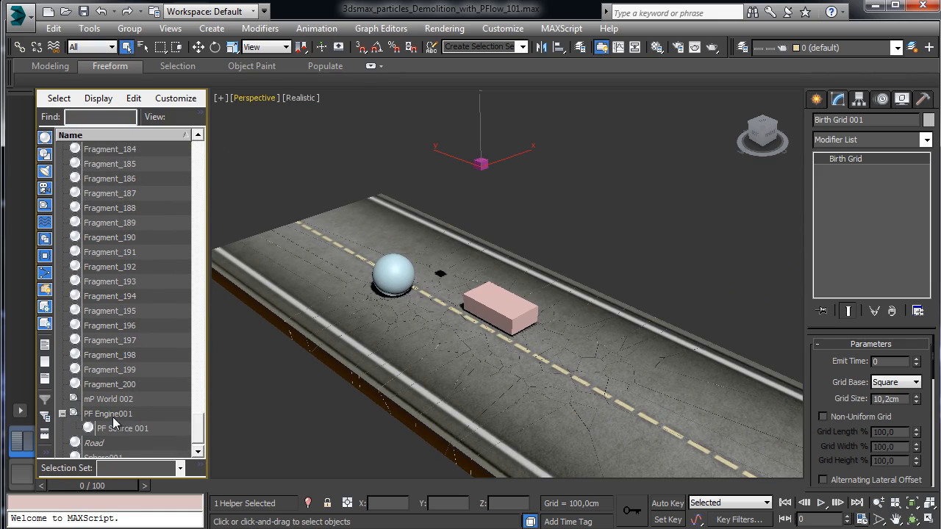
click(125, 428)
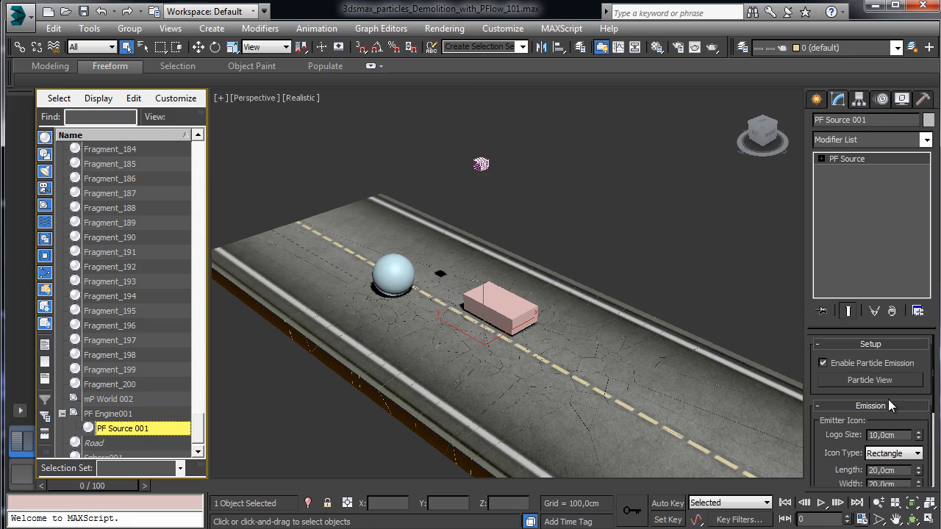
click(869, 380)
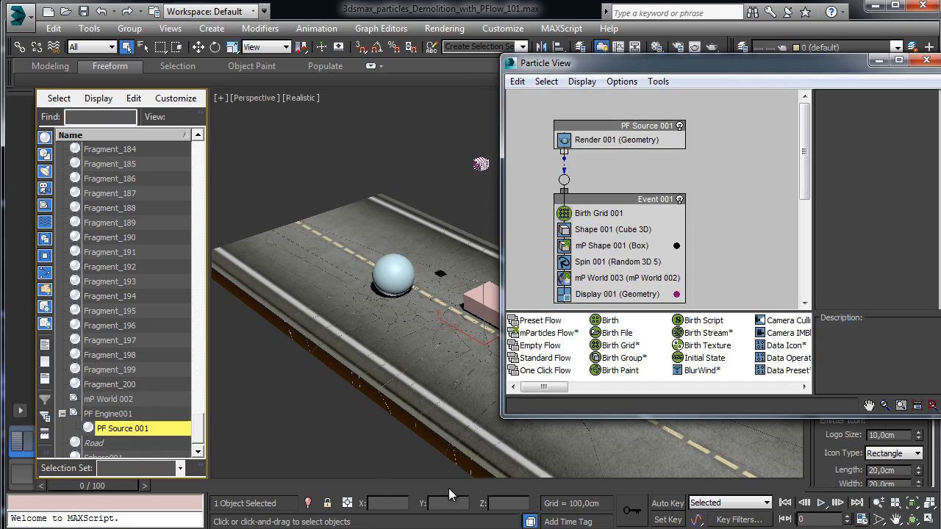
Save the scene, scrub the timeline to about frame 68 to preview the falling particles, and return to frame 0.
click(893, 518)
drag(434, 338, 317, 335)
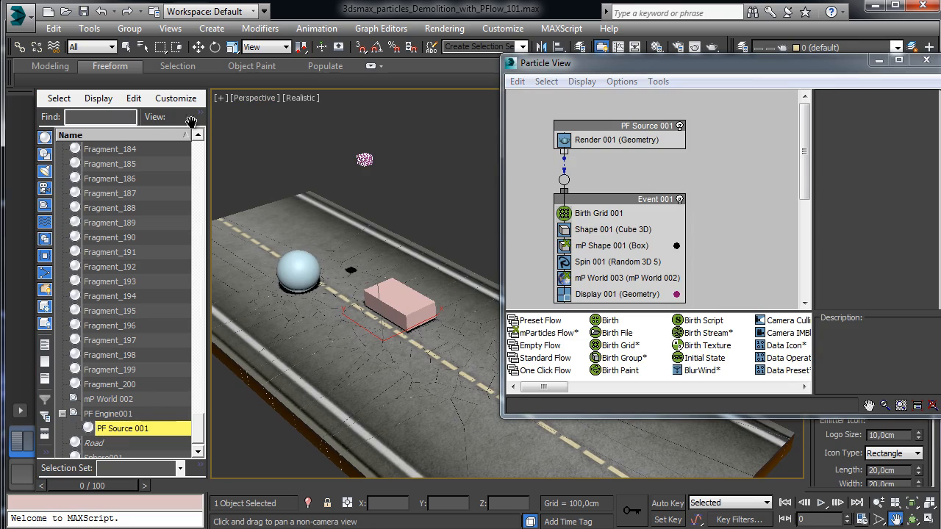
click(84, 12)
drag(125, 490, 535, 490)
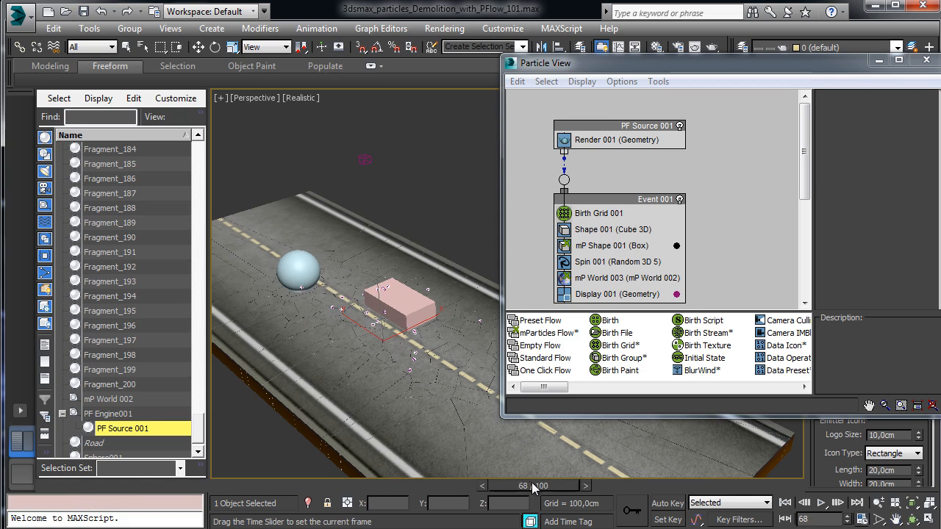
key(ctrl+p)
key(Home)
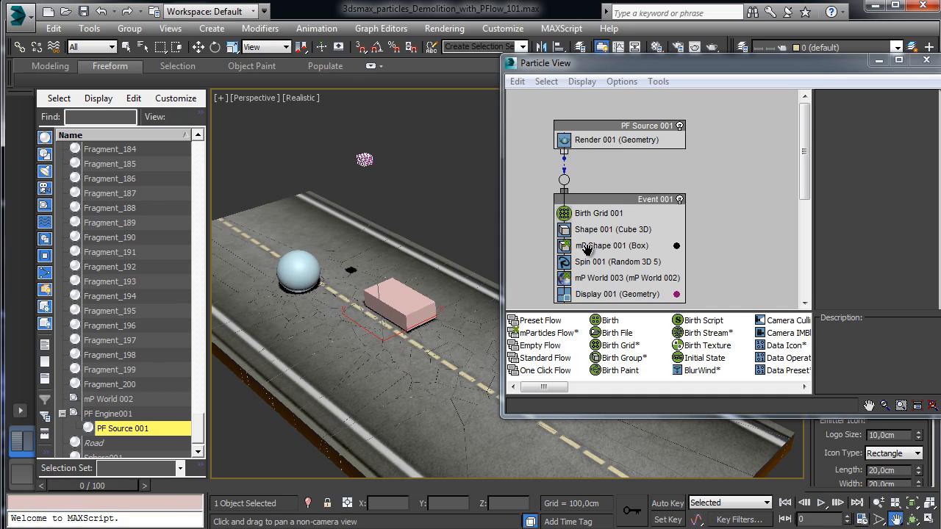
Enlarge the Particle View window and replace the Birth Grid 001 operator in Event 001 with a Birth Group operator.
click(604, 213)
drag(738, 417, 738, 471)
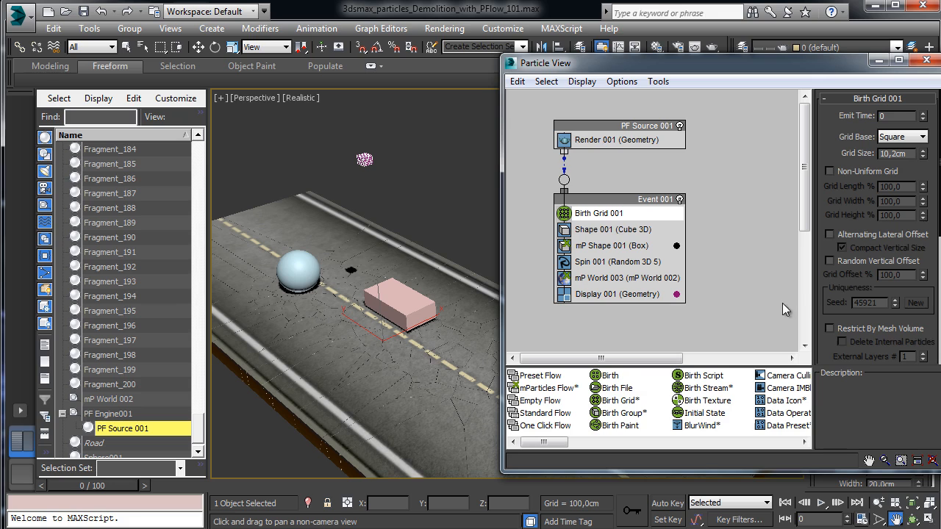
drag(630, 418, 619, 217)
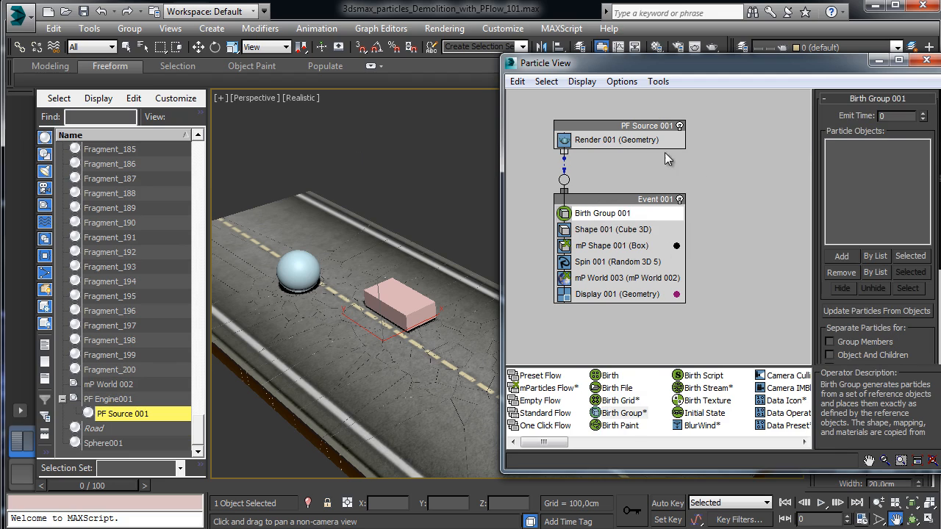
Rename PF Source 001 as PF_Fragments and show the parameters of the Birth Group 001 operator.
click(631, 127)
right_click(633, 128)
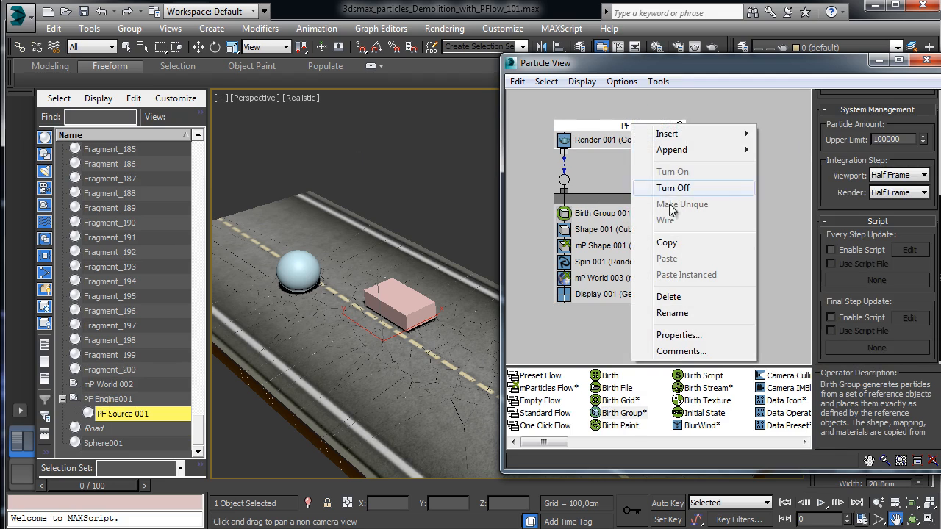
click(673, 313)
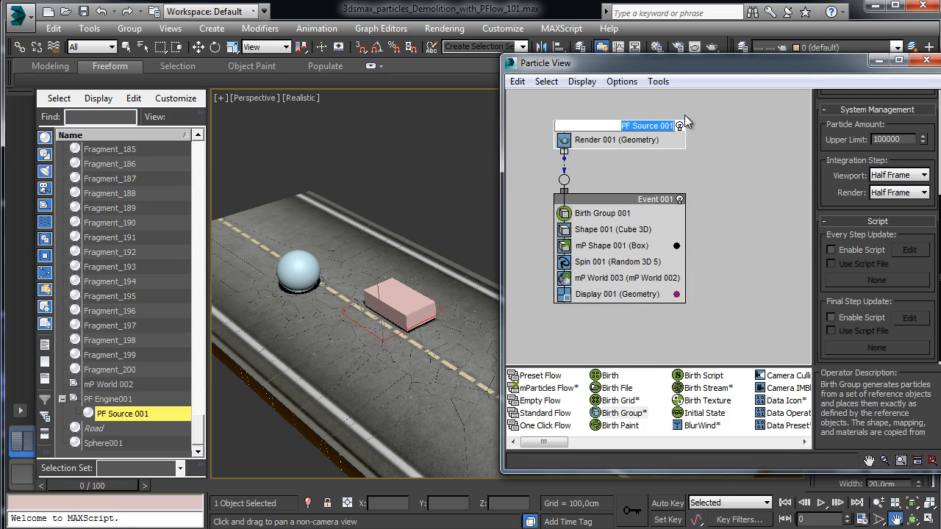
key(BackSpace)
text(PF_Fragments)
key(Return)
click(597, 215)
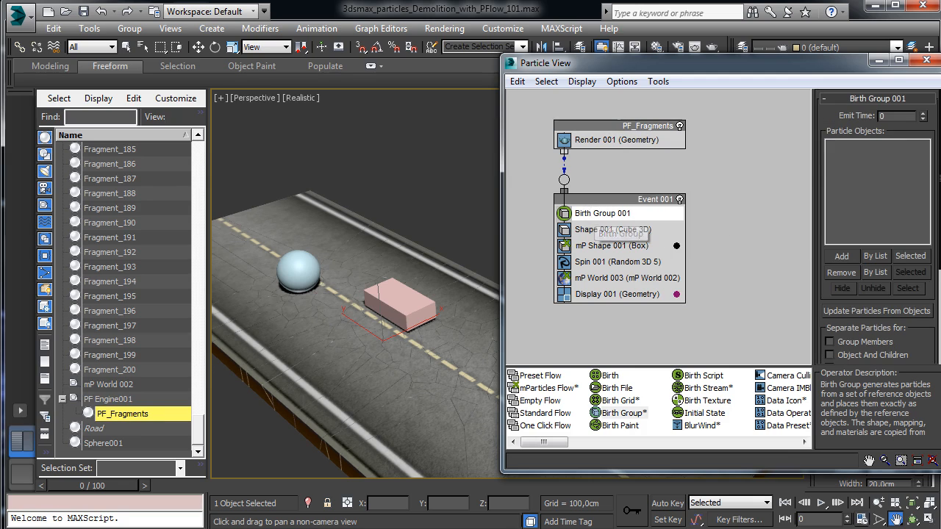
Add Fragment_001 through Fragment_200 to the Birth Group 001 operator's particle objects.
click(871, 256)
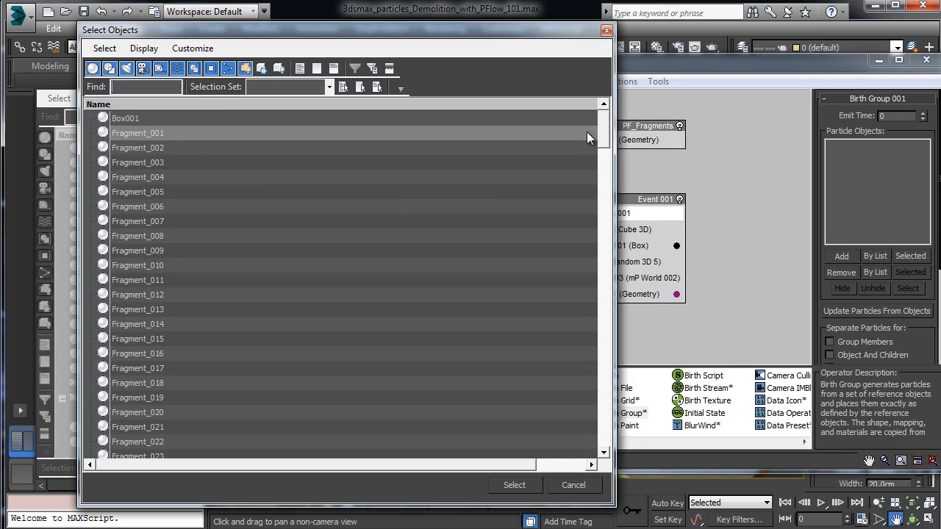
drag(603, 128, 475, 426)
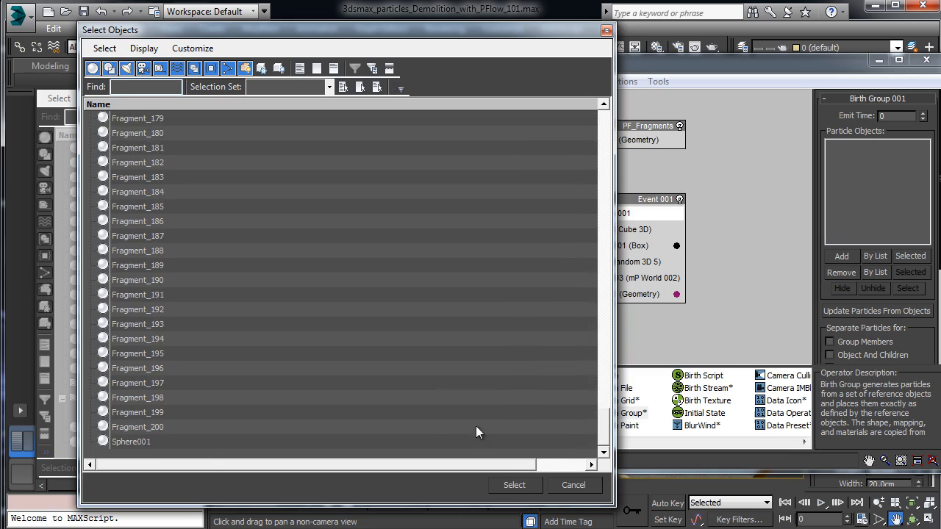
shift+click(154, 426)
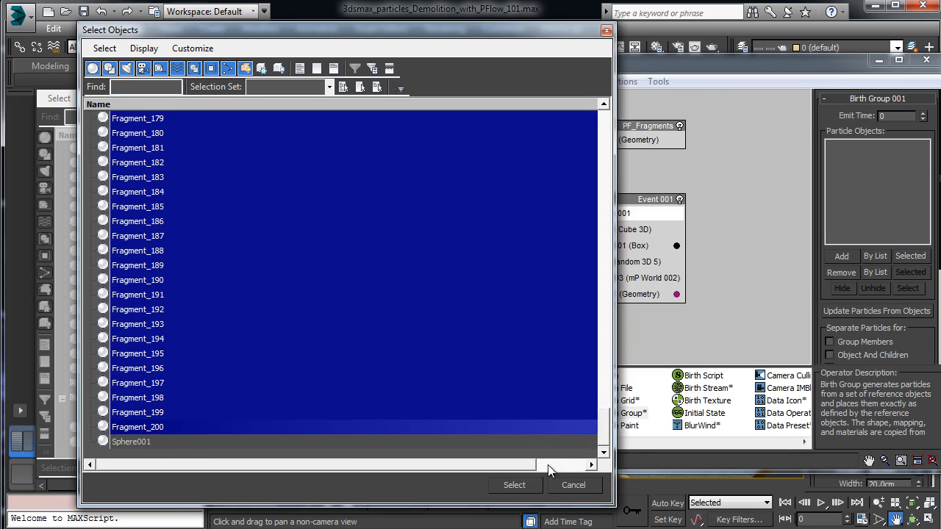
click(515, 485)
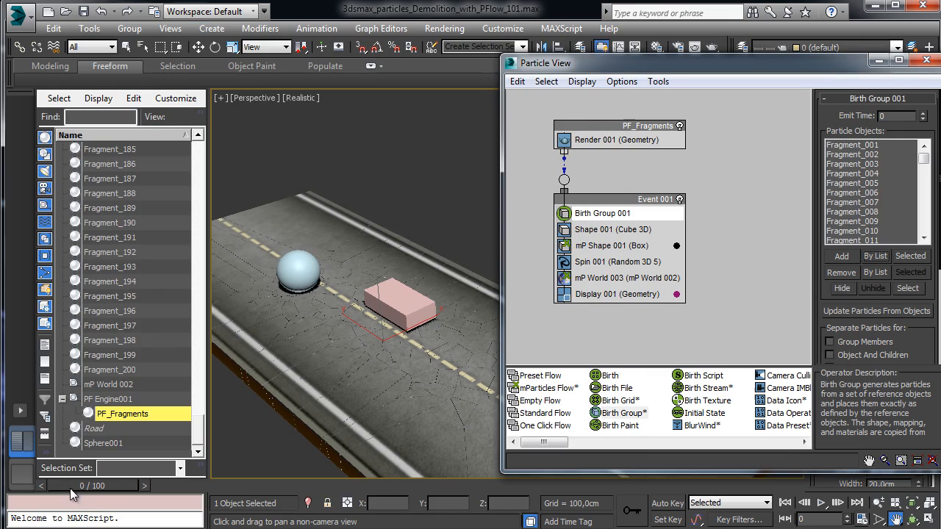
Scrub the timeline to about frame 33 to preview the particles and return to frame 0.
drag(87, 486, 111, 486)
drag(285, 490, 305, 486)
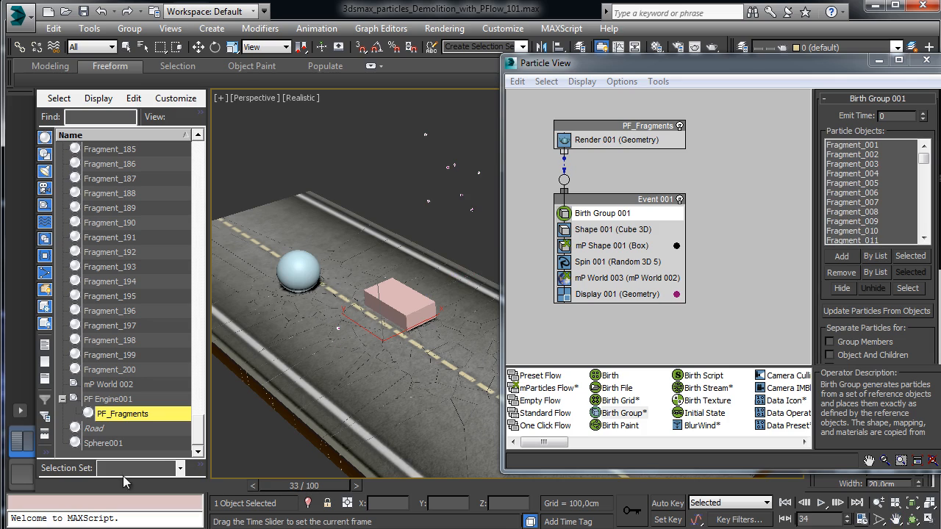
drag(123, 476, 14, 478)
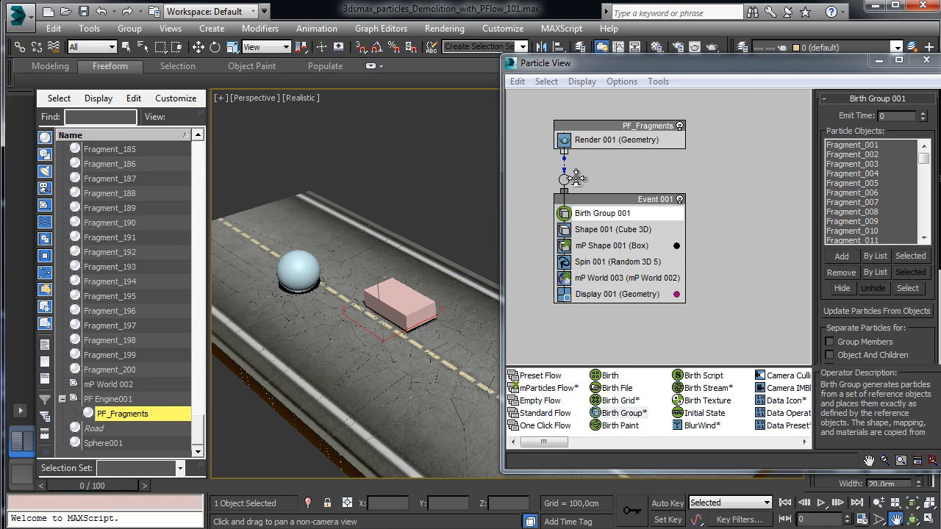
Hide the Fragments layer, then scrub the timeline to preview only the particles and return to frame 0.
click(741, 48)
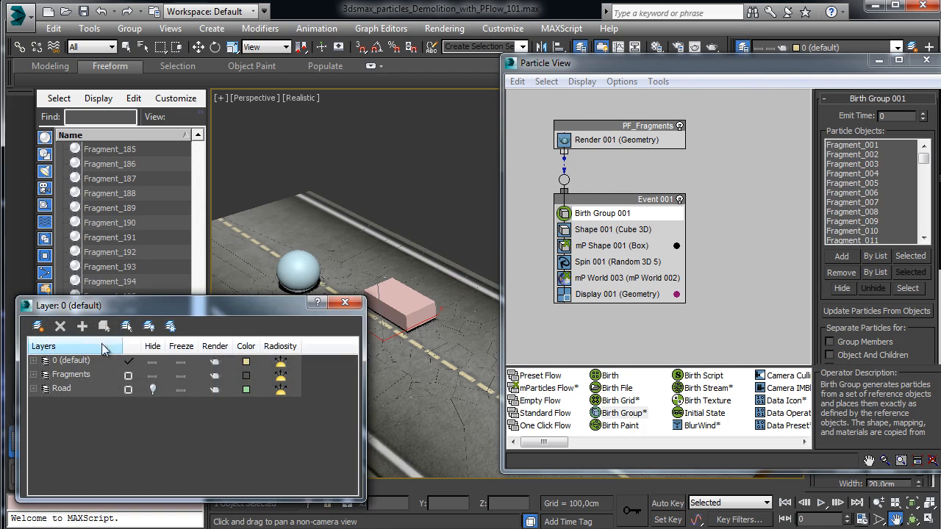
click(153, 376)
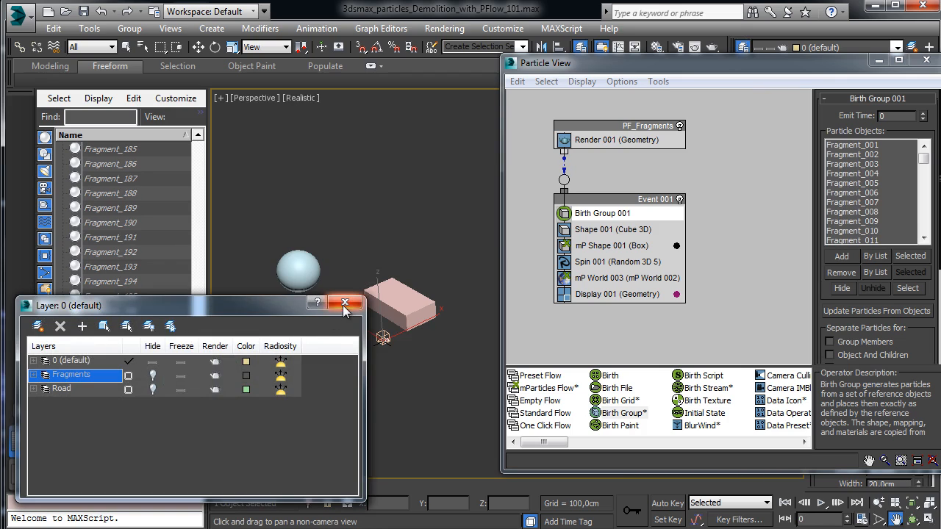
click(344, 304)
drag(93, 489, 182, 486)
key(ctrl+p)
click(51, 487)
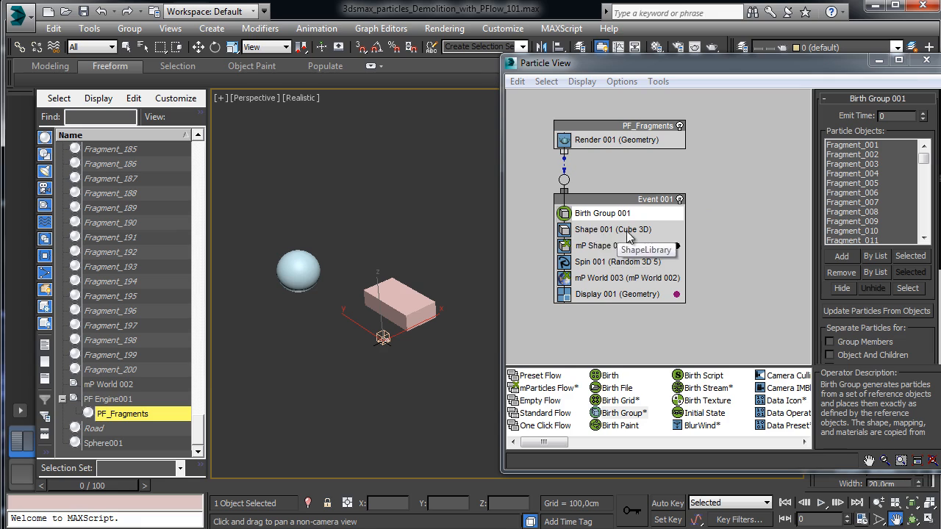
Replace the Shape 001 operator in Event 001 with an mP Shape operator.
click(614, 231)
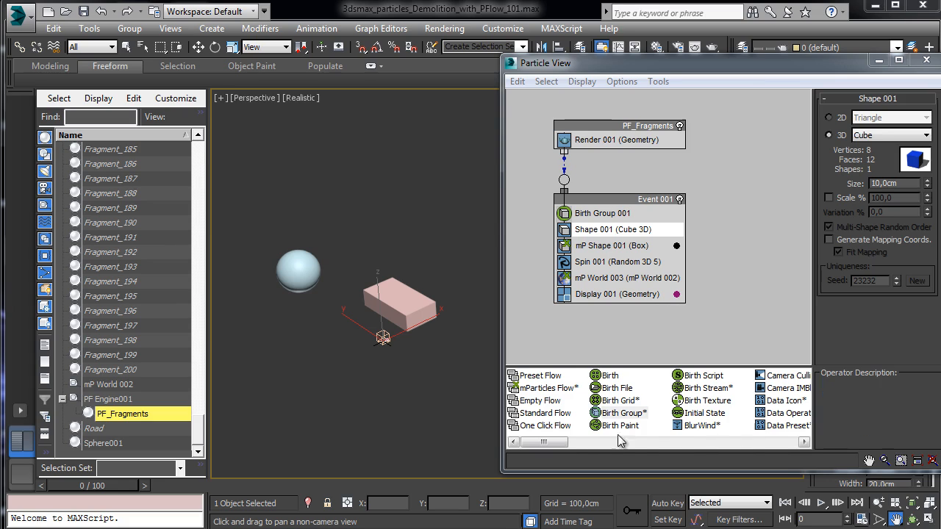
drag(562, 443, 709, 450)
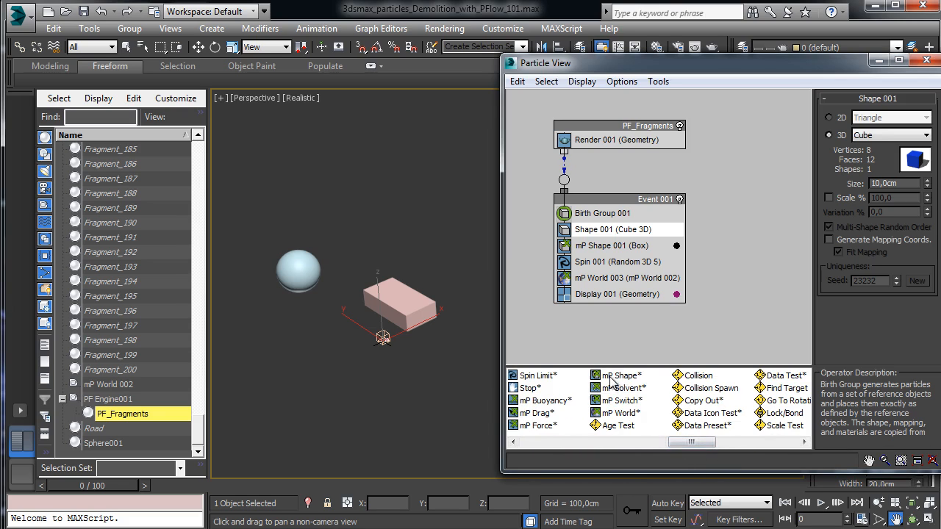
drag(616, 378, 641, 235)
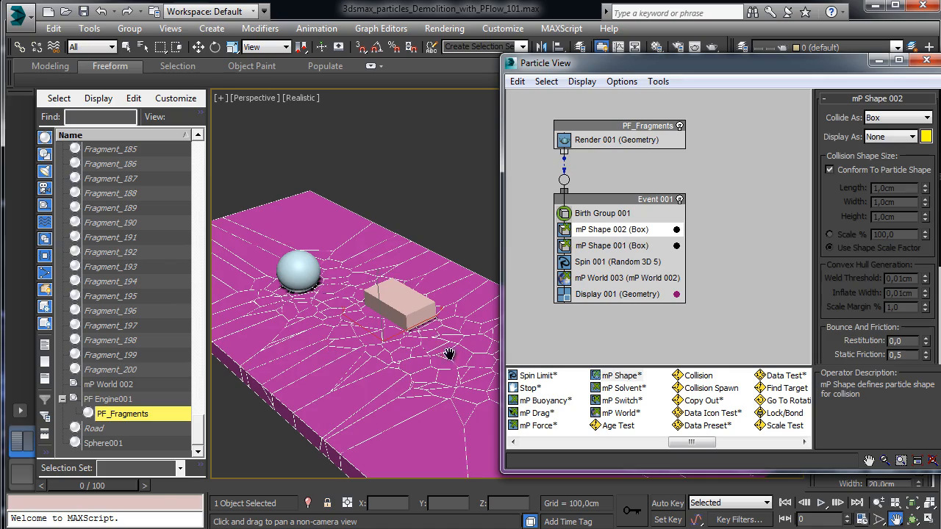
Scrub the timeline to preview the fragment-shaped particles and return to frame 0.
drag(124, 485, 233, 486)
key(ctrl+p)
click(66, 491)
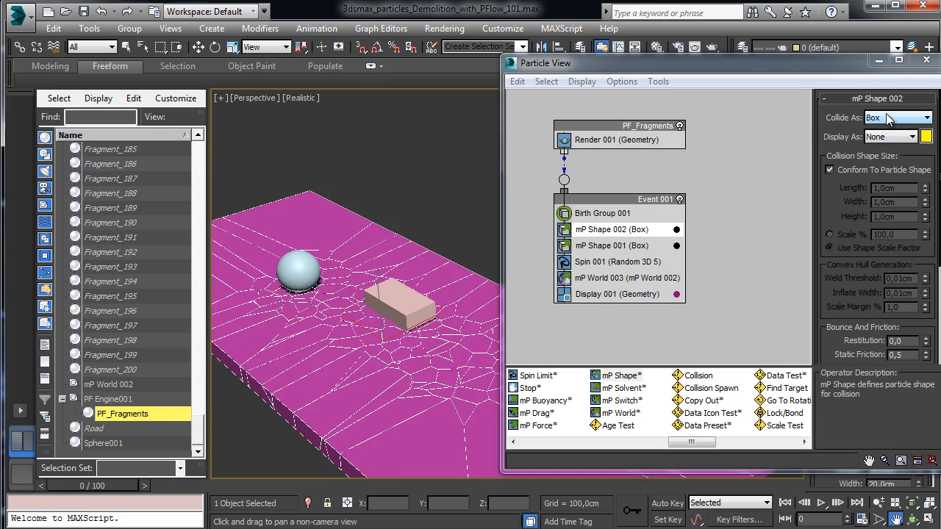
Delete the duplicate mP Shape 002 operator from Event 001 and show the parameters of mP Shape 001.
click(589, 247)
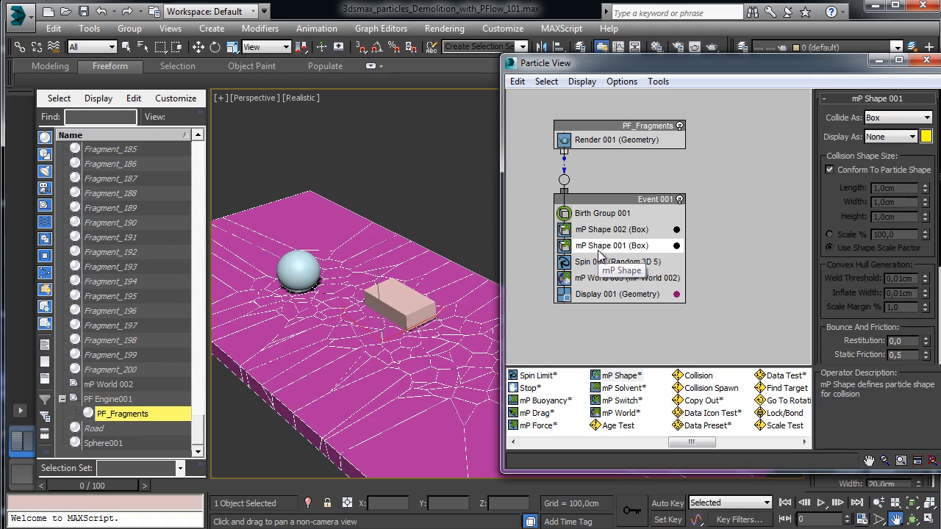
right_click(599, 249)
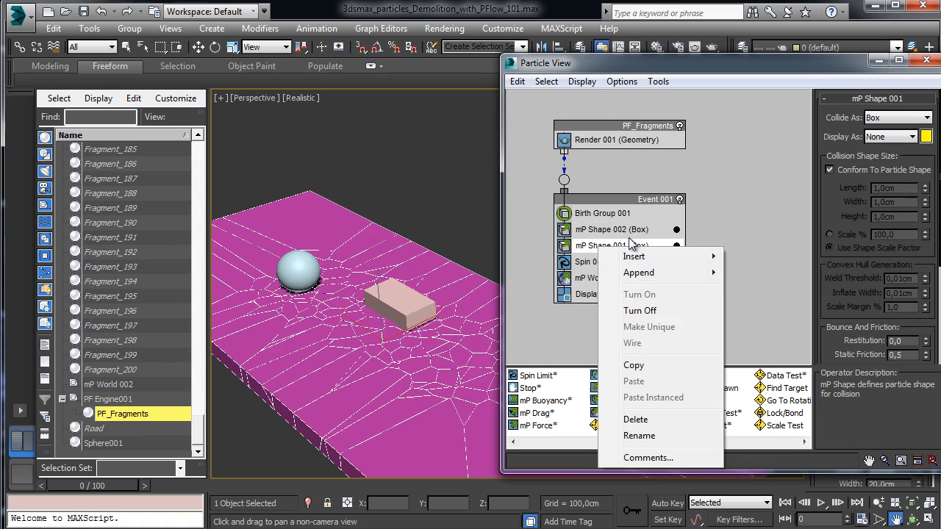
click(621, 229)
right_click(616, 232)
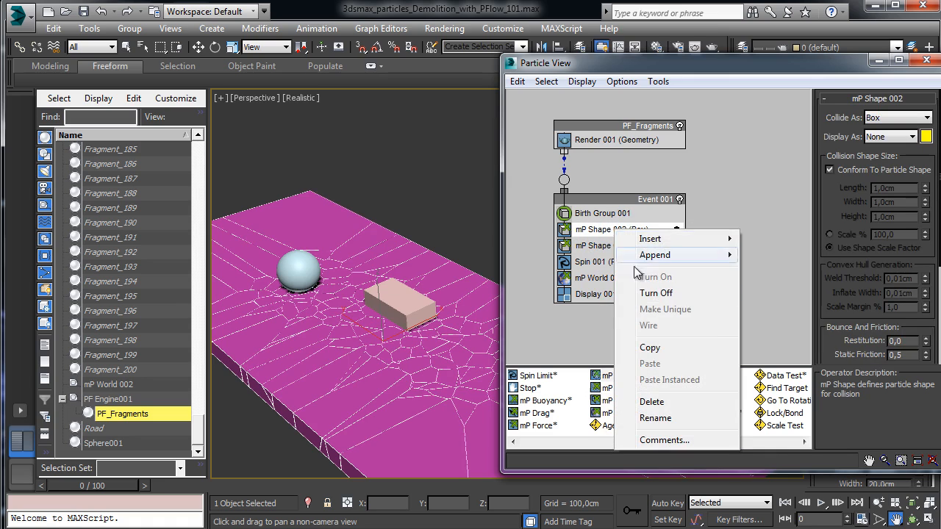
click(662, 402)
click(646, 231)
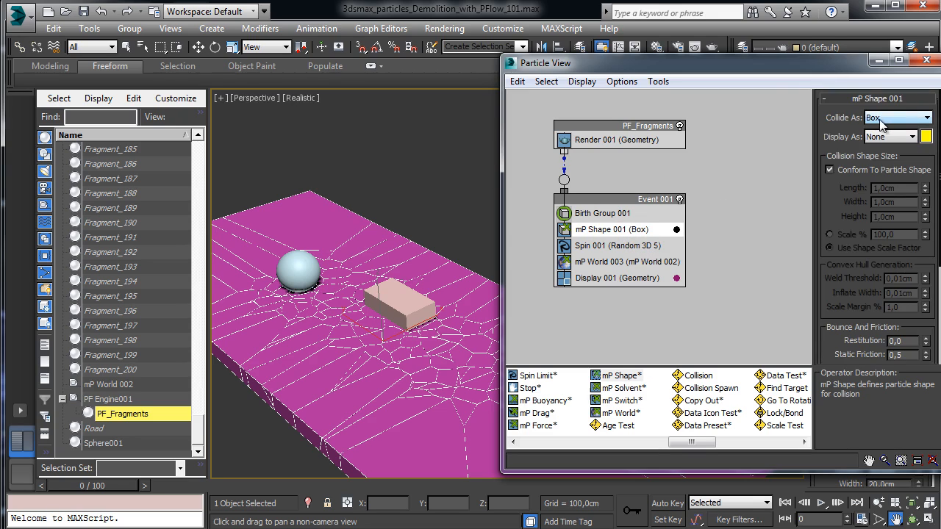
Display the mP Shape 001 collision shapes as Wireframe and make the particles collide as Convex Hull.
click(887, 137)
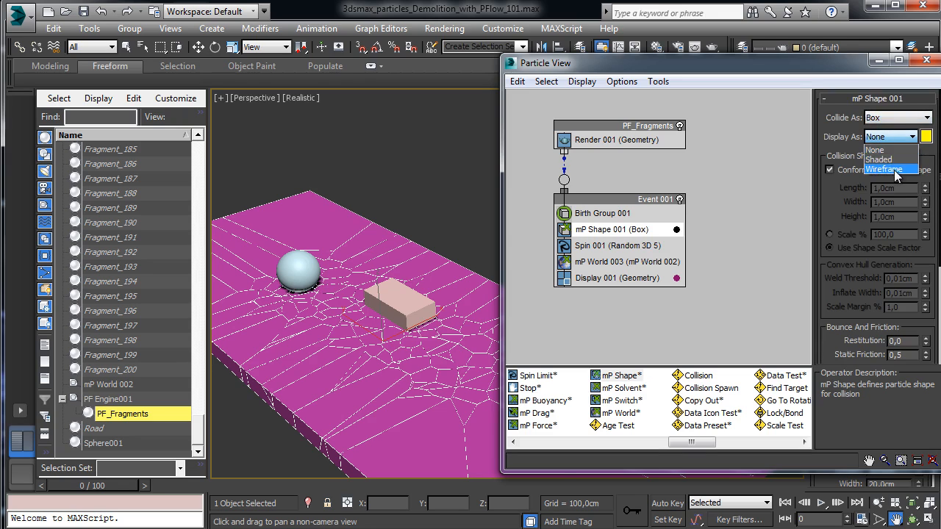
click(884, 169)
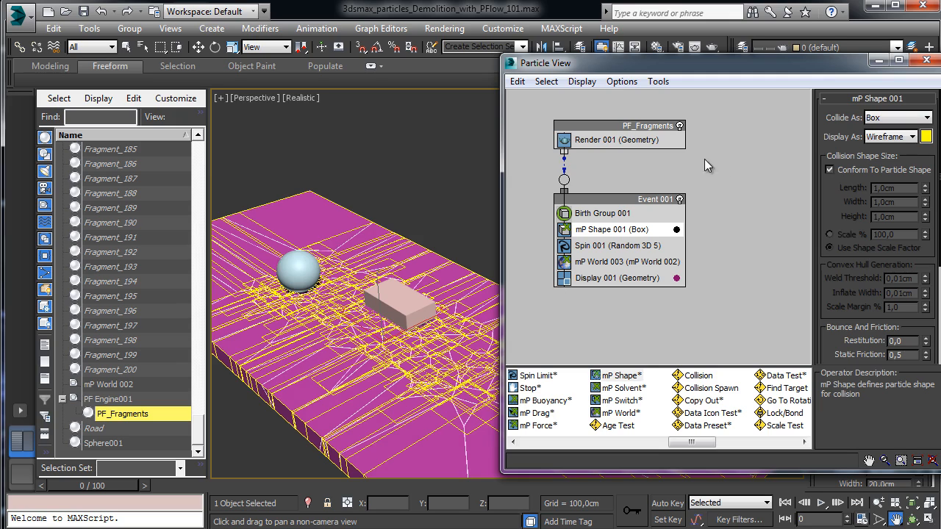
click(882, 136)
click(882, 116)
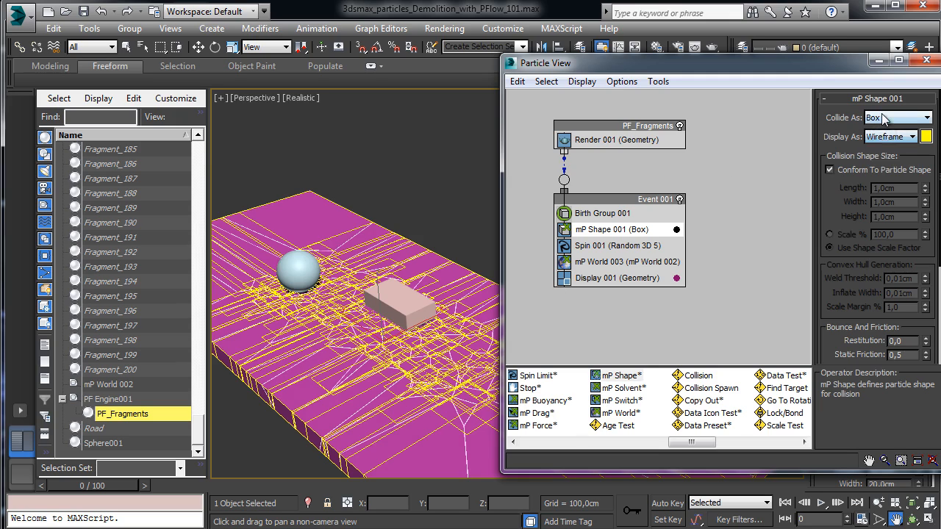
click(883, 116)
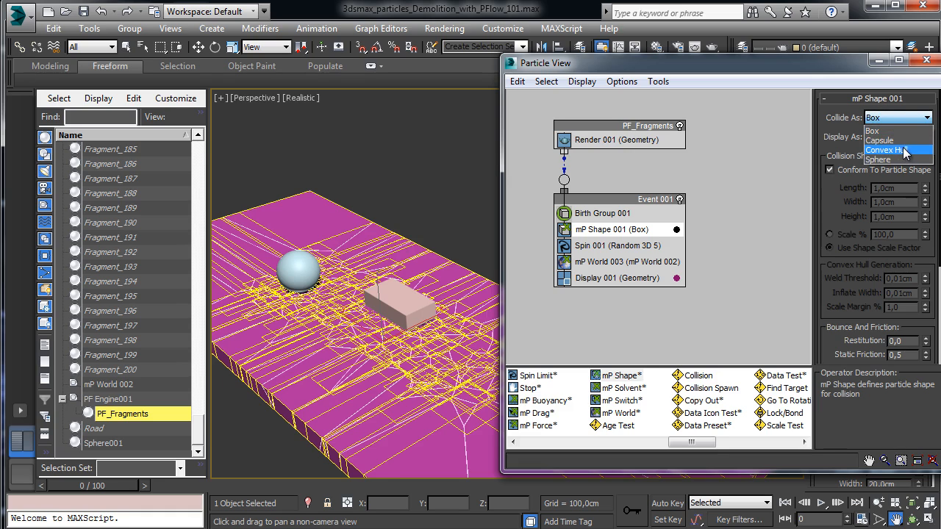
click(904, 150)
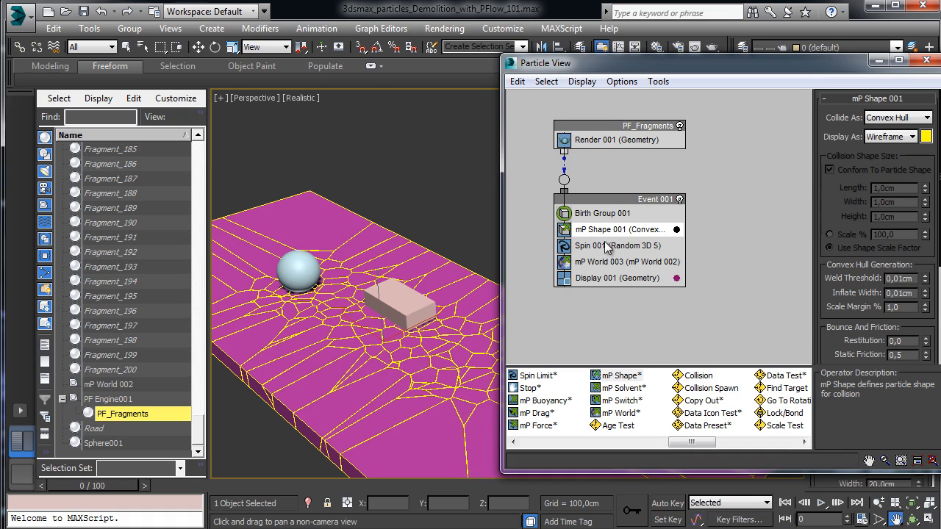
Save the scene, scrub the timeline to about frame 79, and examine the remaining mP Shape 001 parameters.
click(83, 11)
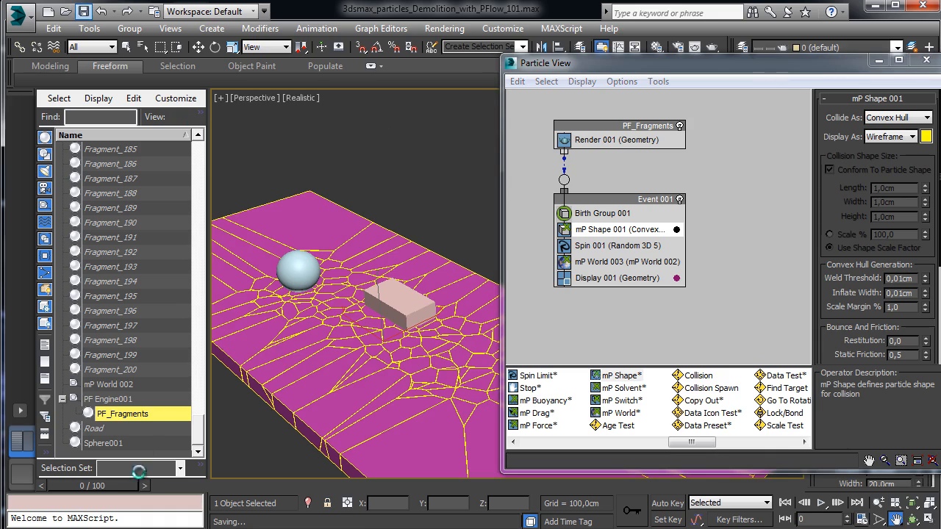
drag(121, 486, 605, 456)
key(ctrl+p)
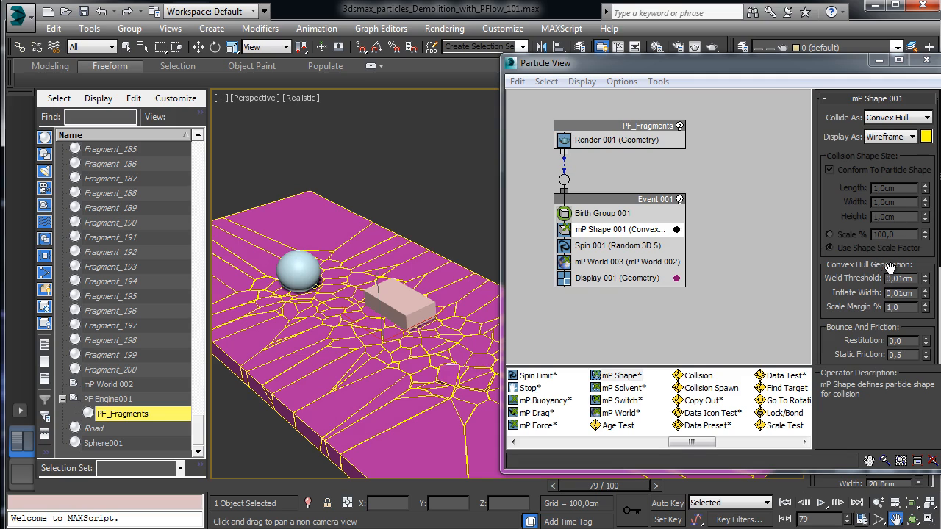
drag(906, 270, 862, 208)
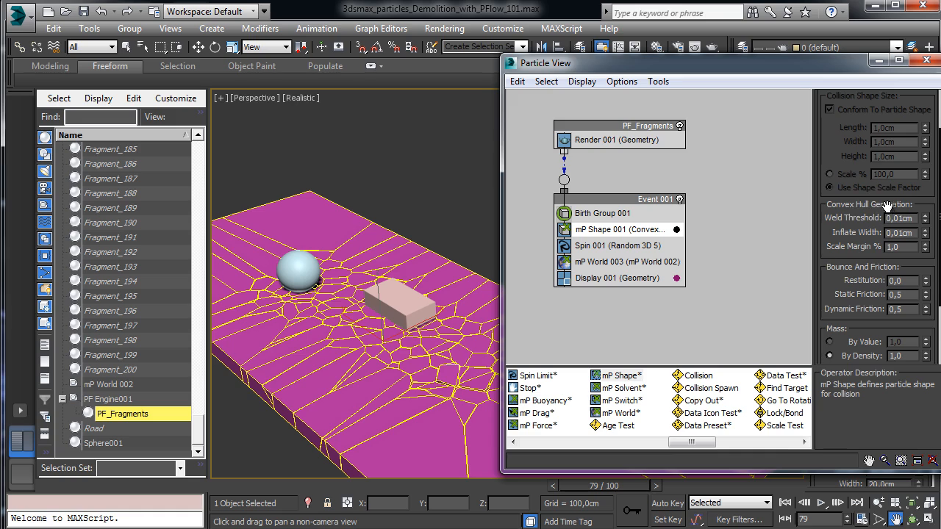
scroll(870, 331, down, 3)
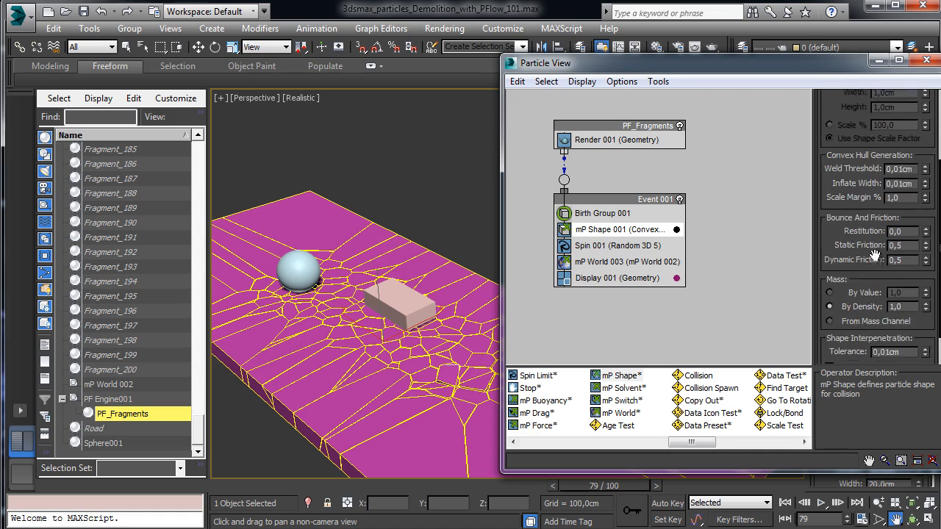
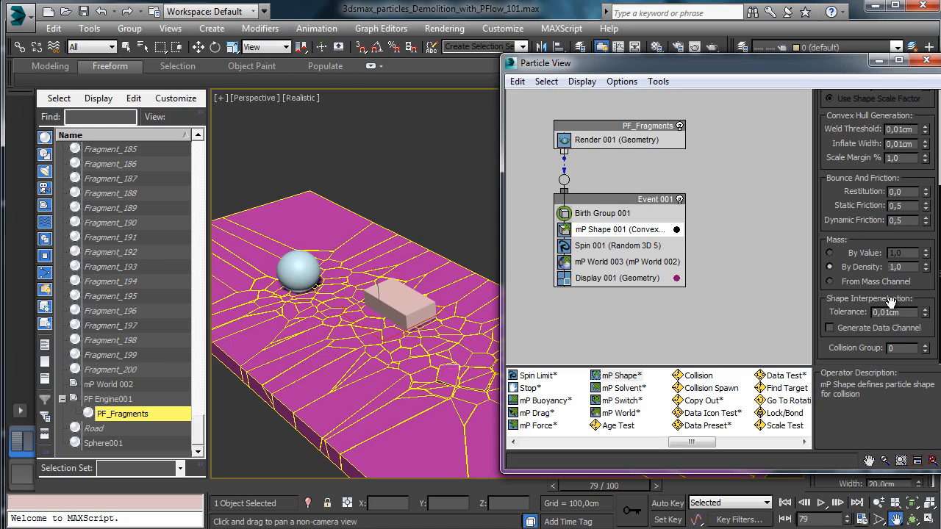
Return to frame 0 and set the animation's end time to 300 in the time configuration.
click(784, 504)
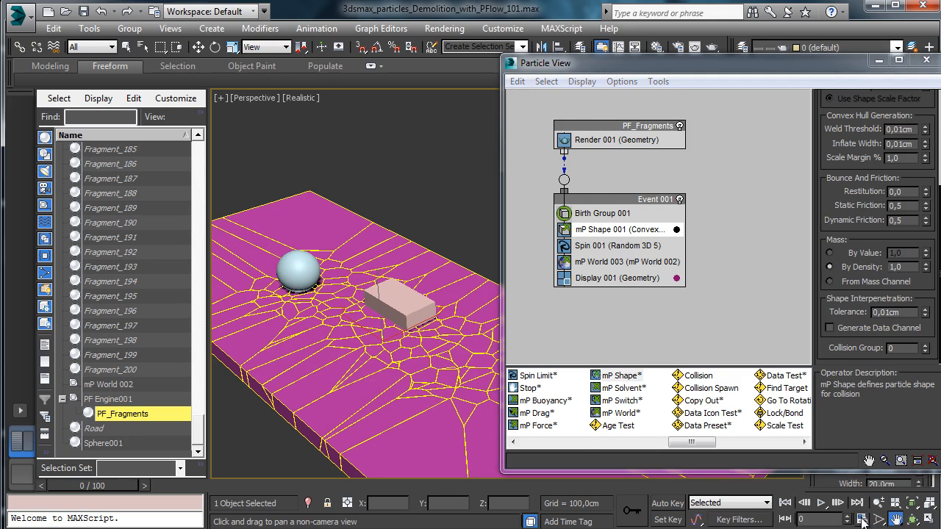
click(861, 519)
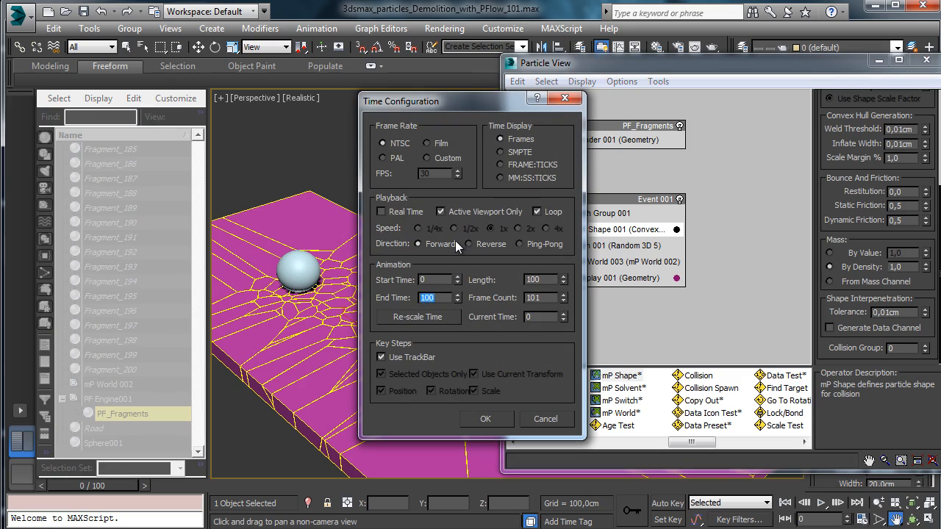
text(300)
key(Return)
click(480, 419)
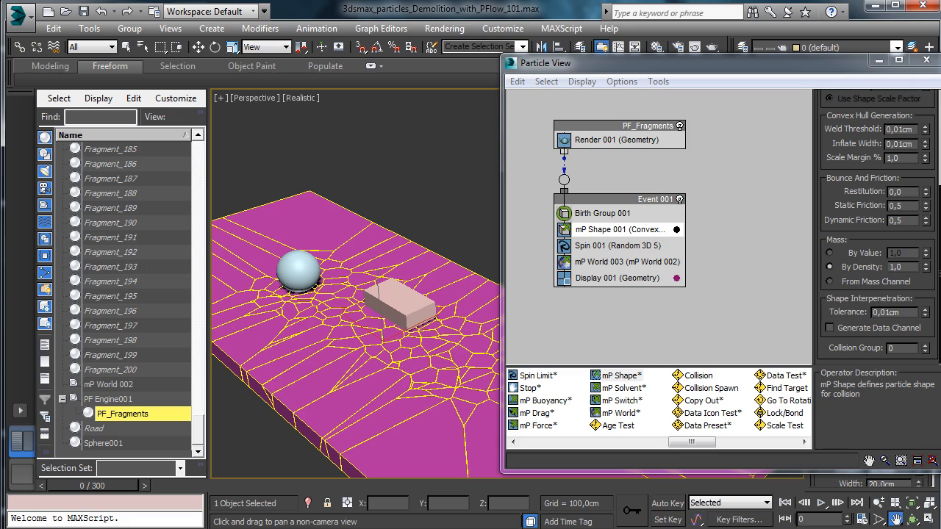
Set the mP Shape 001 interpenetration tolerance to 0,03cm, scrub to about frame 40 to test it, and return to frame 0.
double_click(885, 313)
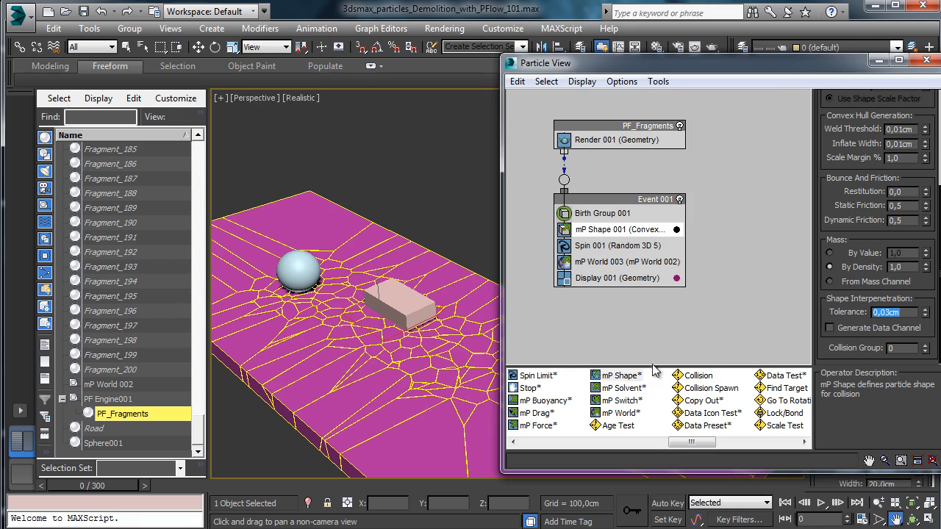
drag(111, 484, 205, 496)
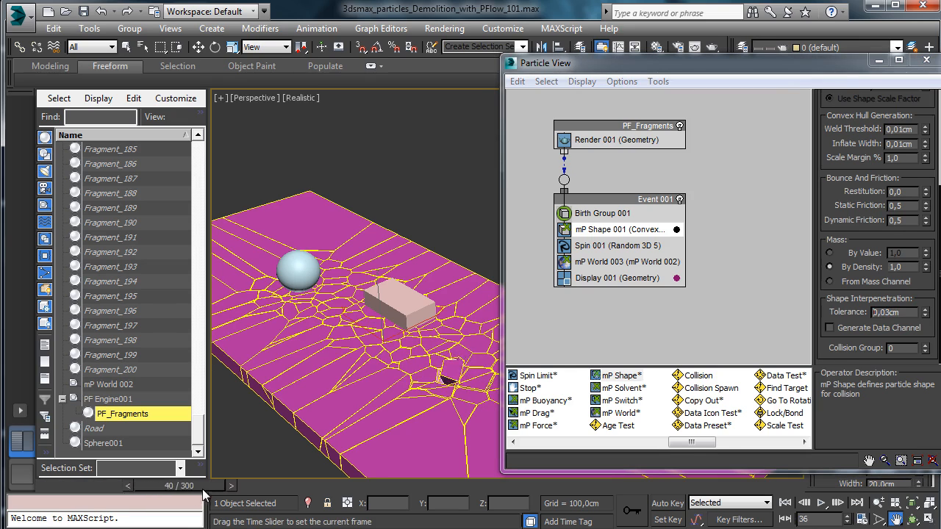
click(49, 486)
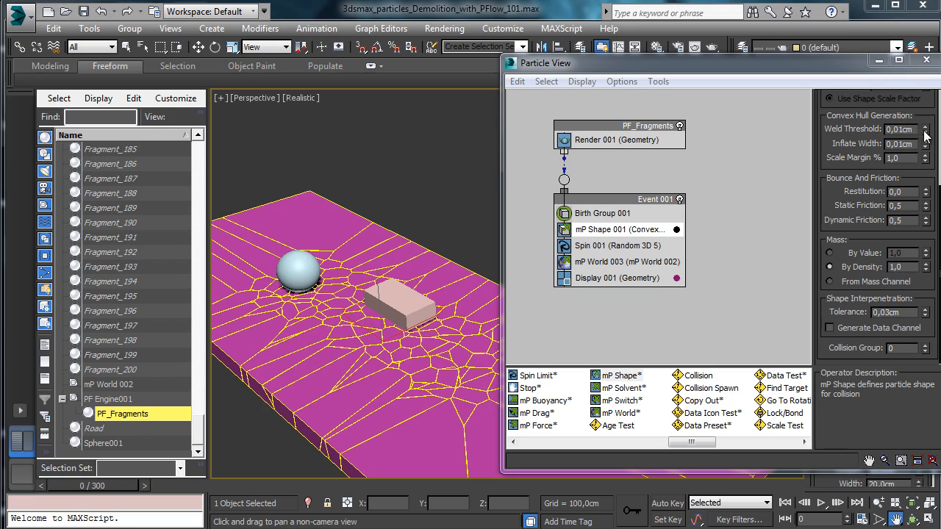
Set the convex hull Weld Threshold and Inflate Width to 0,0cm and scrub the timeline to about frame 114.
drag(925, 132, 929, 175)
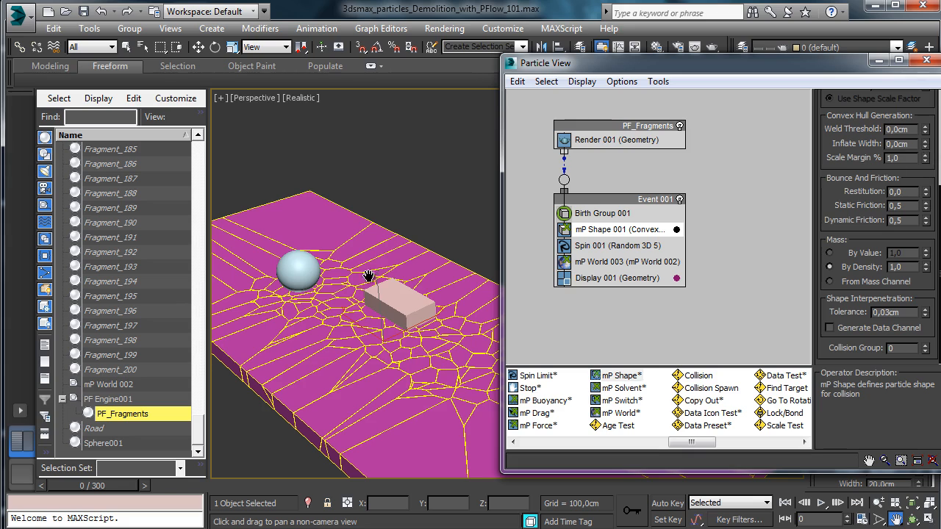
drag(77, 487, 155, 481)
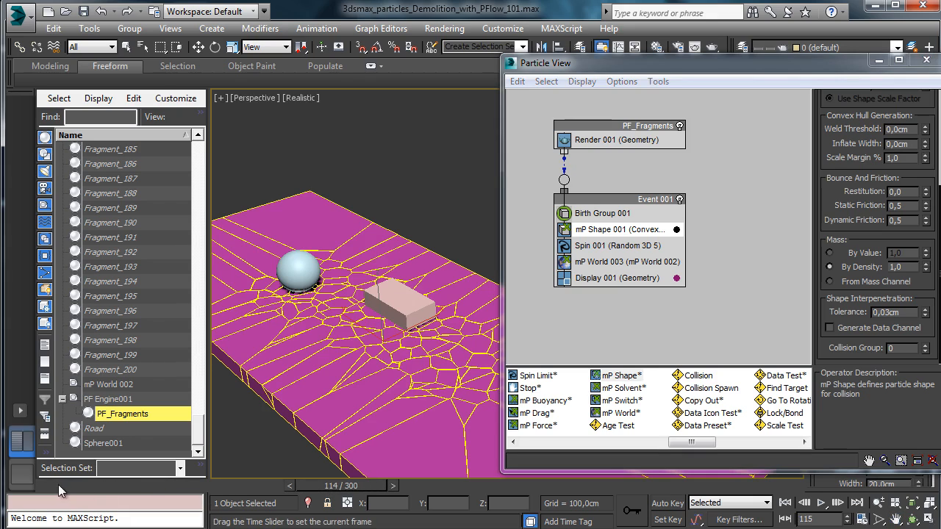
Return the timeline to frame 0 and set the mP Shape 001 Display As option to None.
drag(58, 484, 36, 471)
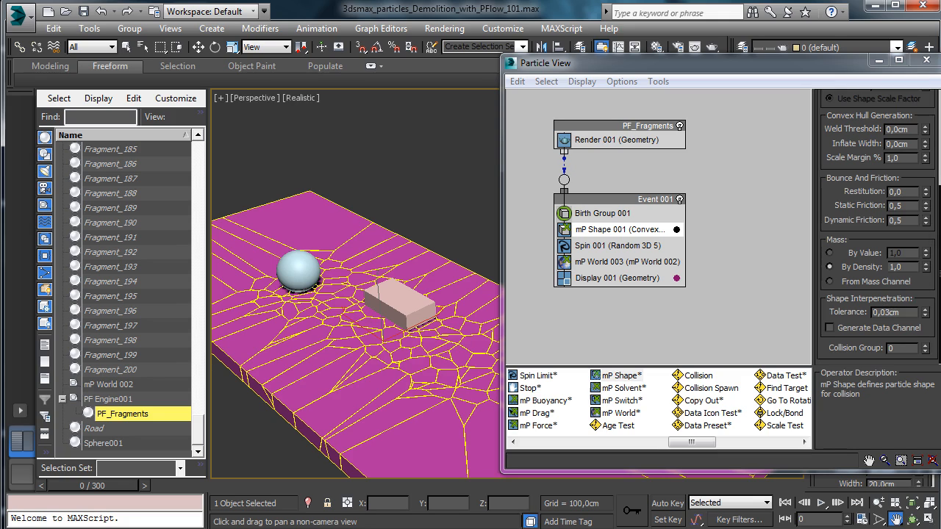
scroll(838, 166, up, 5)
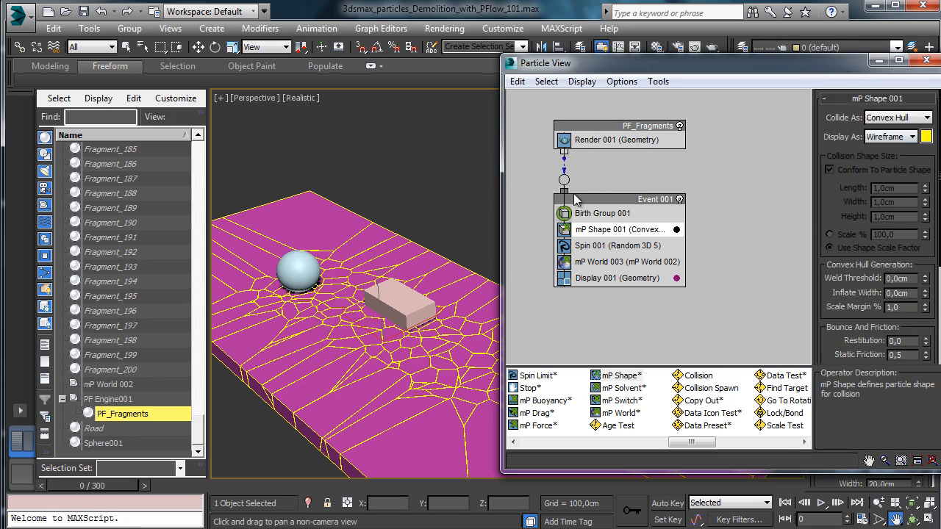
click(911, 137)
click(898, 147)
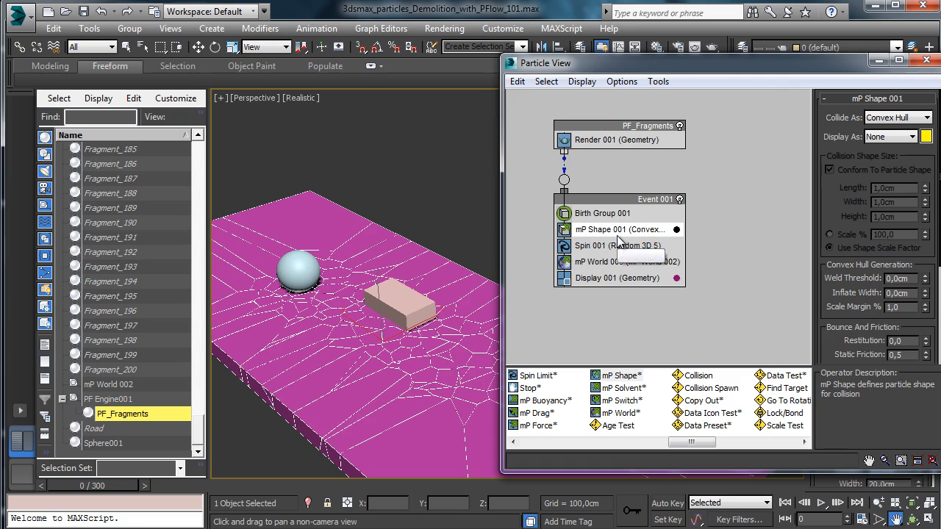
In Birth Group 001, update the particles from the fragment objects, keeping Acquire Mapping and Acquire Material enabled.
click(599, 213)
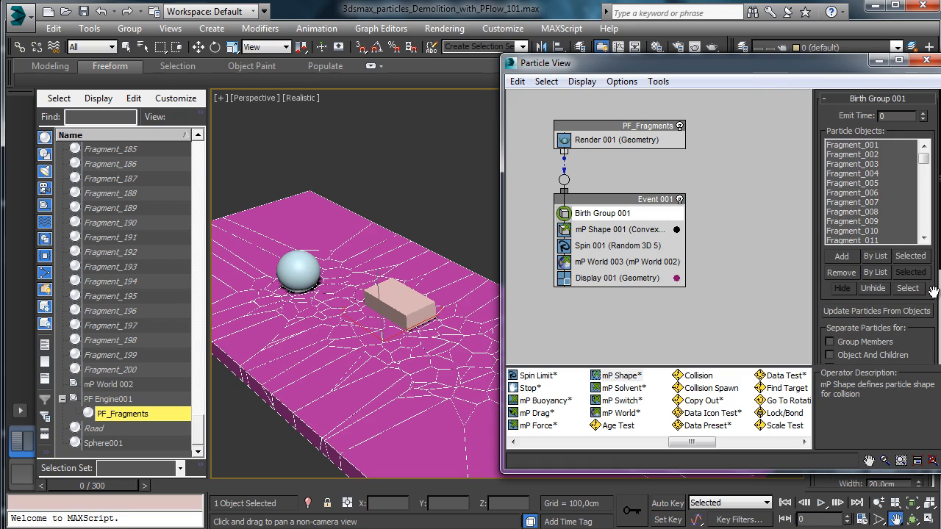
drag(930, 291, 924, 199)
drag(919, 279, 906, 239)
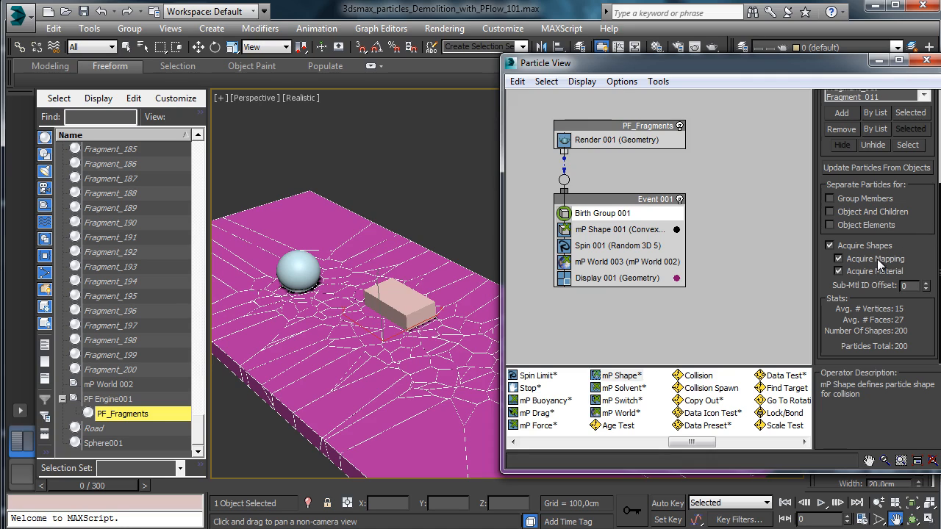
click(889, 171)
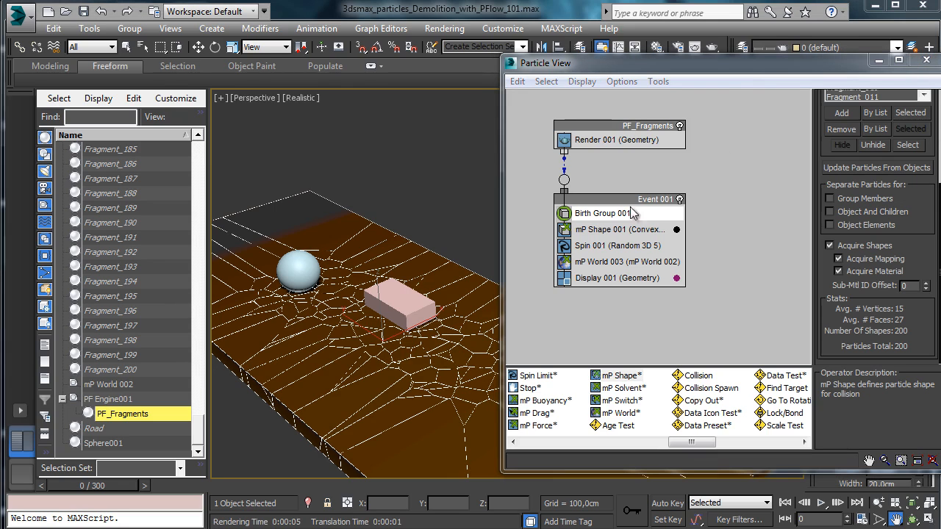
Render the single frame 0 at 640 by 480 from Render Setup and close the rendered image.
click(679, 48)
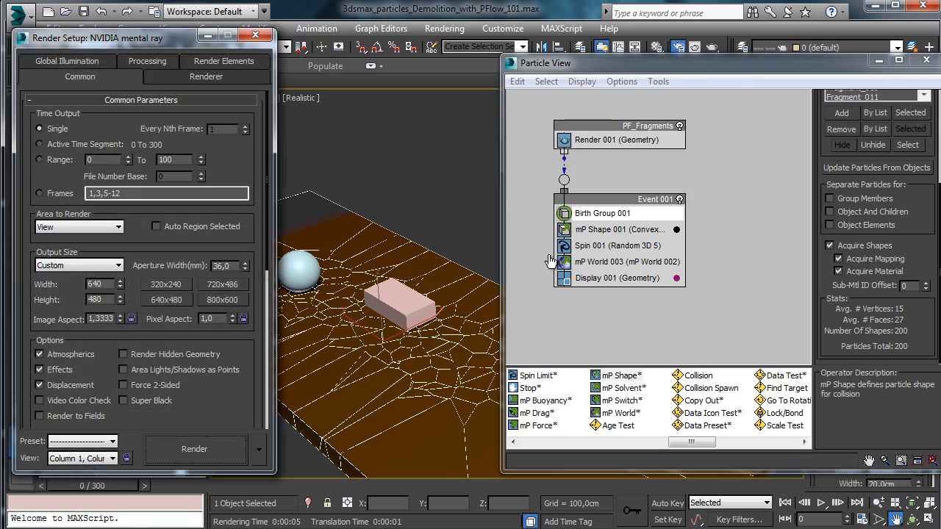
click(189, 445)
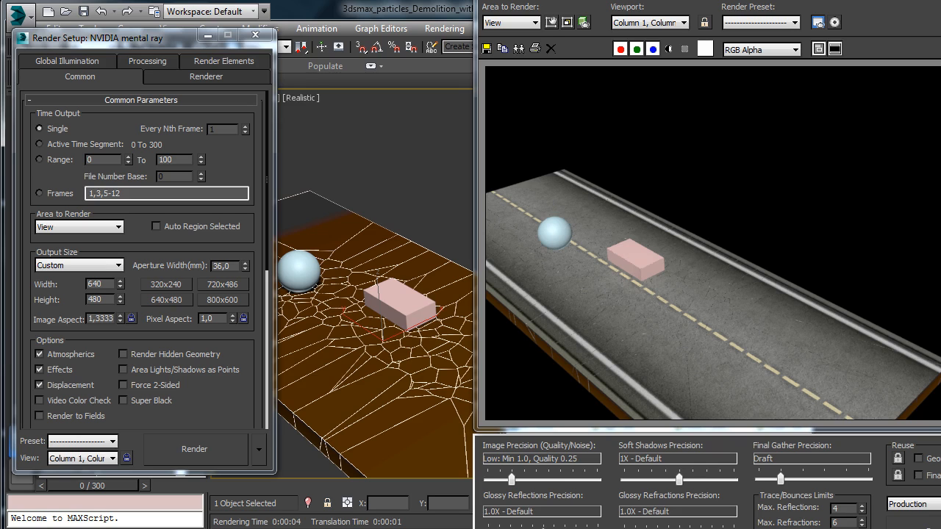
click(939, 1)
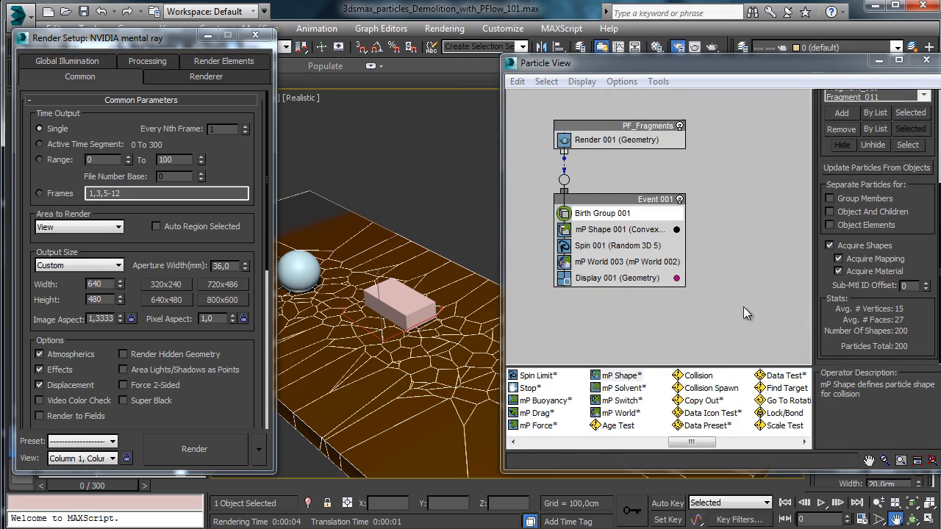
In the Road material, turn off the viewport display of the Road side sub-material's diffuse map and close the Material Editor.
click(657, 46)
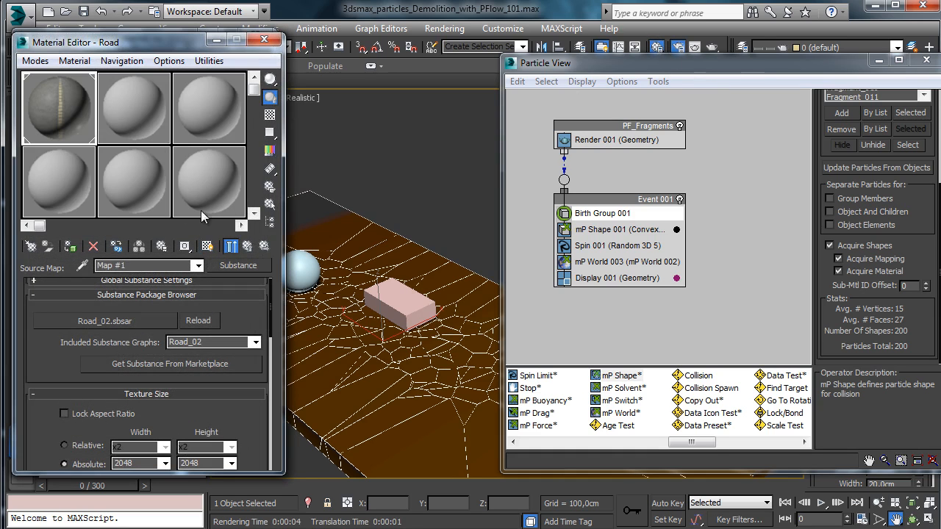
click(247, 247)
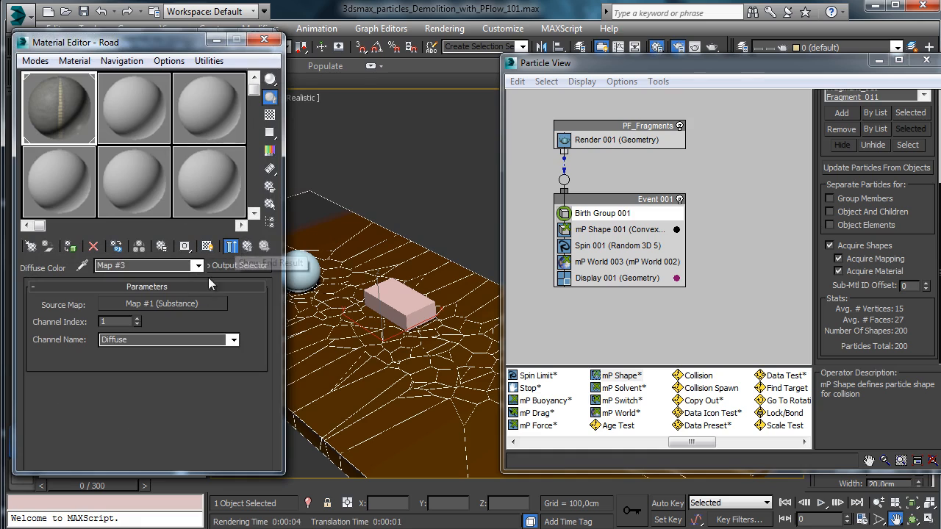
click(247, 247)
click(247, 247)
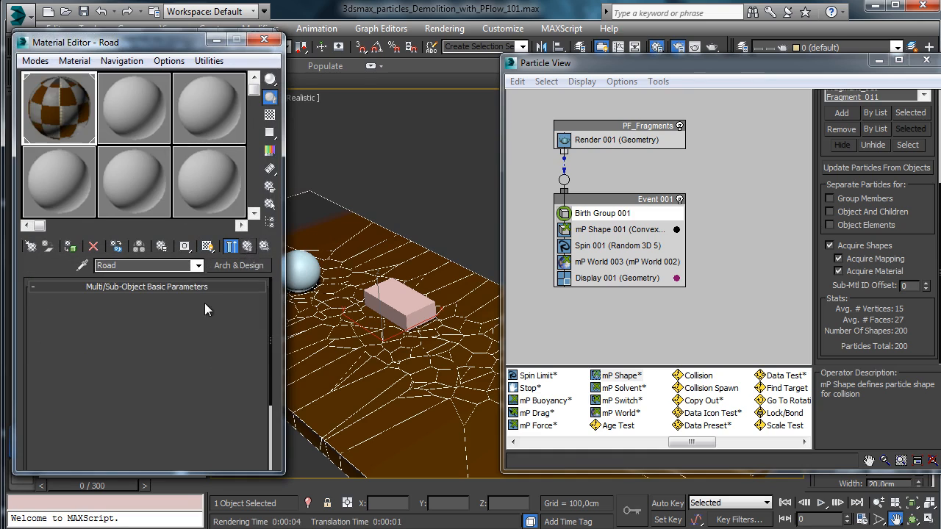
click(162, 377)
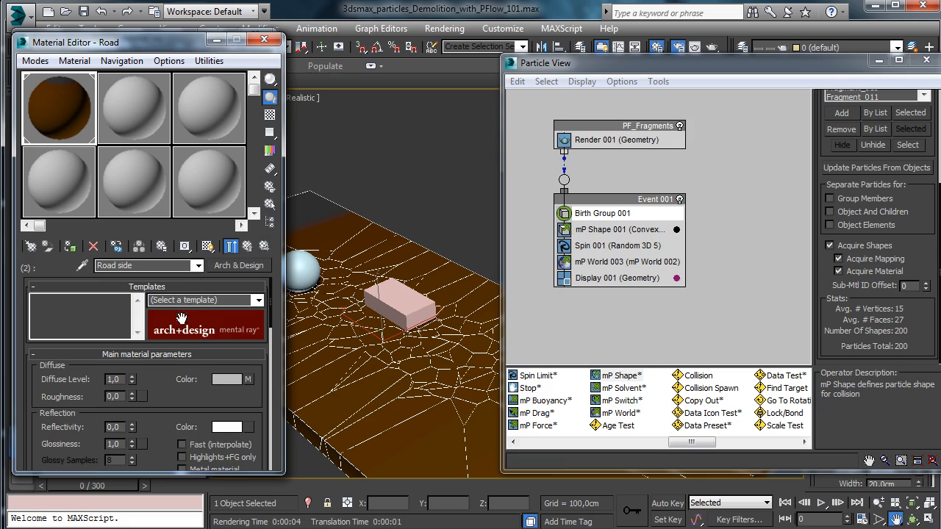
click(247, 380)
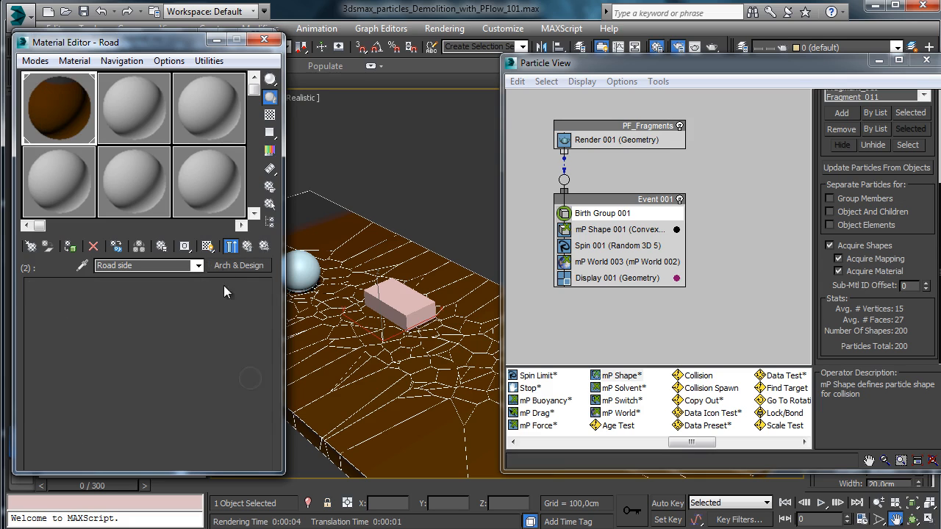
click(209, 247)
click(264, 39)
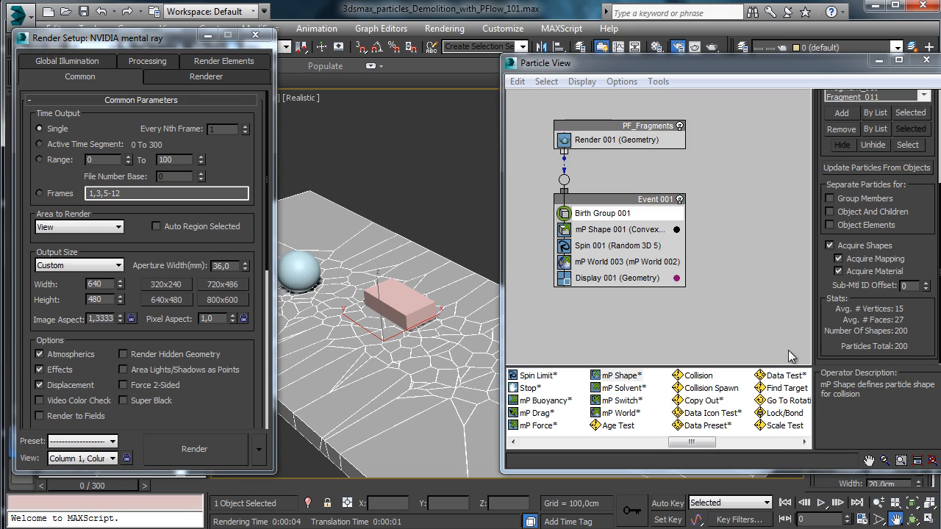
Close Render Setup, minimize the Particle View, and scrub the timeline back to frame 0 to review the road fragments.
click(879, 59)
click(260, 37)
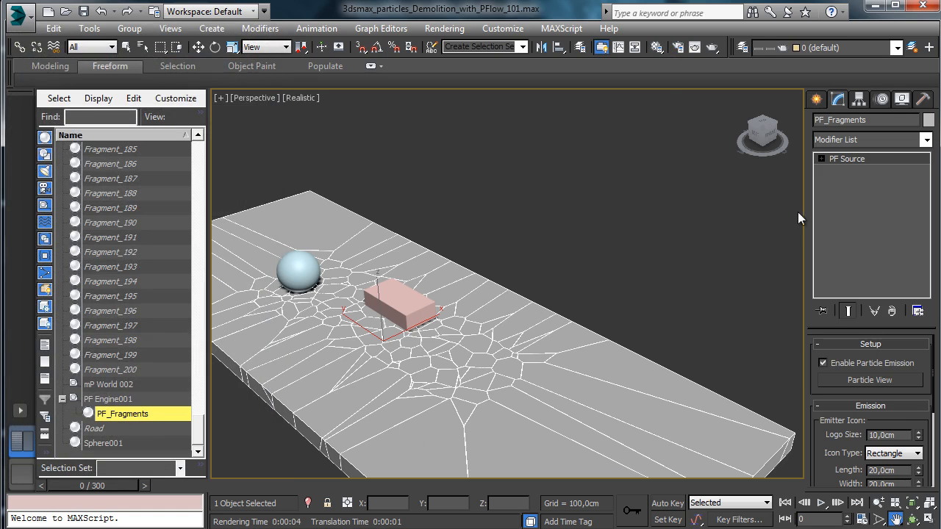
drag(86, 488, 41, 481)
key(ctrl+p)
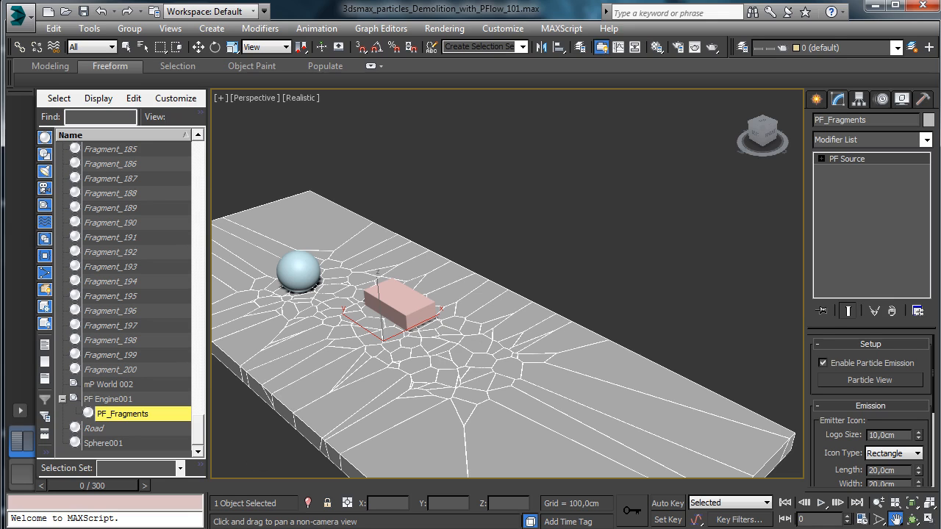
Reopen the Particle View, select mP World 003, and turn off the Spin 001 operator in Event 001.
key(6)
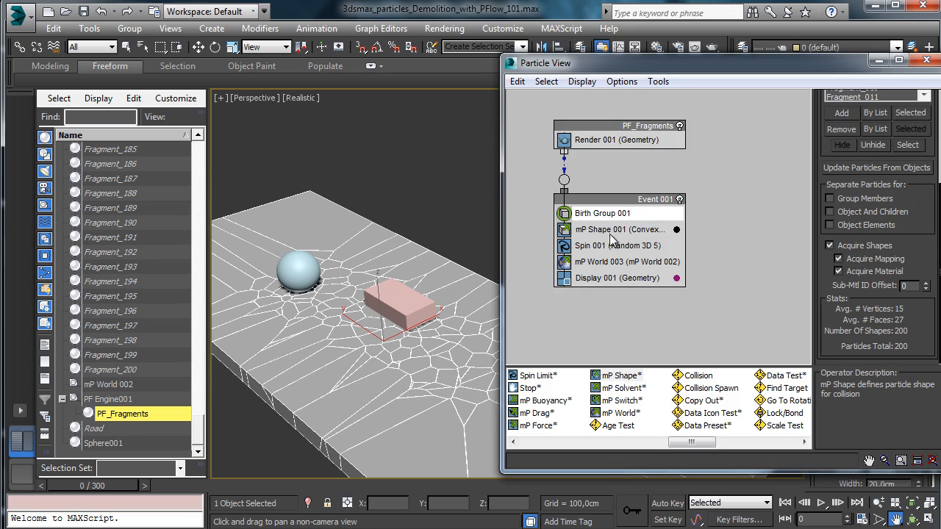
click(604, 263)
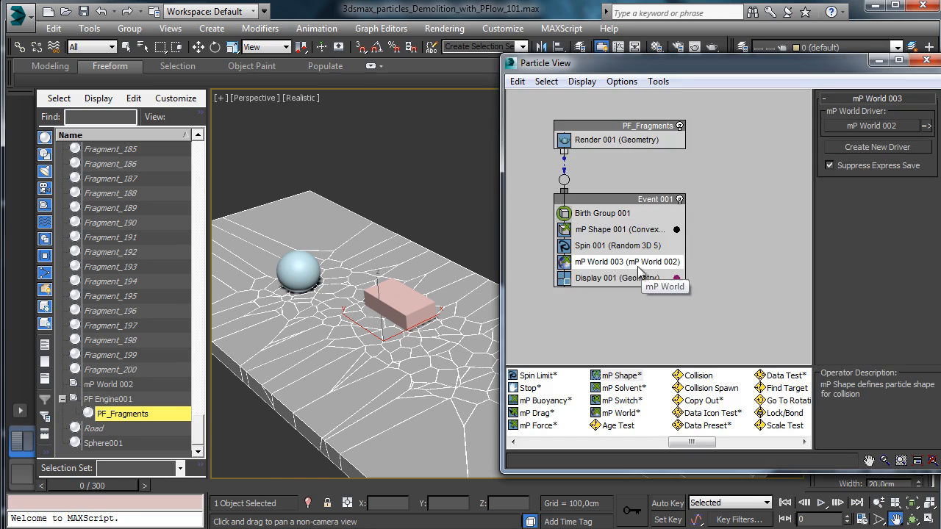
click(565, 248)
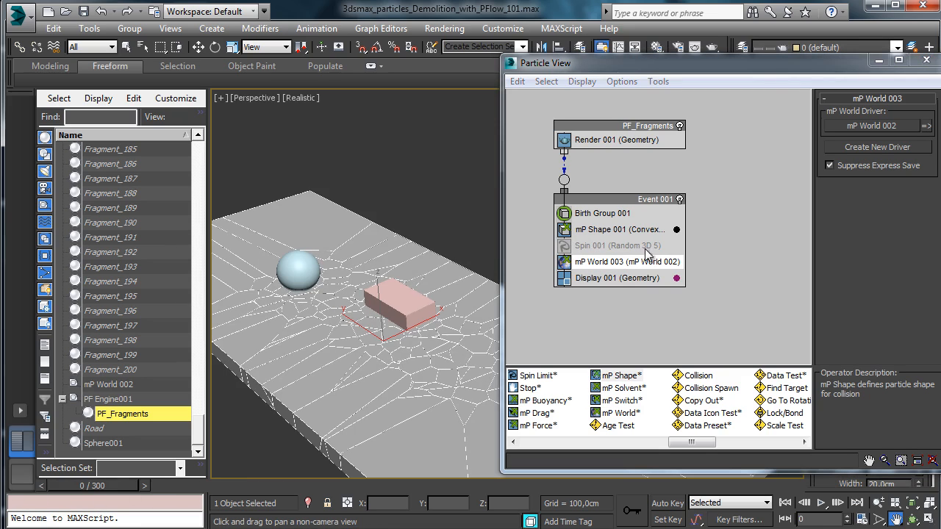
Turn off the Ground Collision Plane of the mP World 002 driver and scrub to about frame 52 to test it.
click(927, 127)
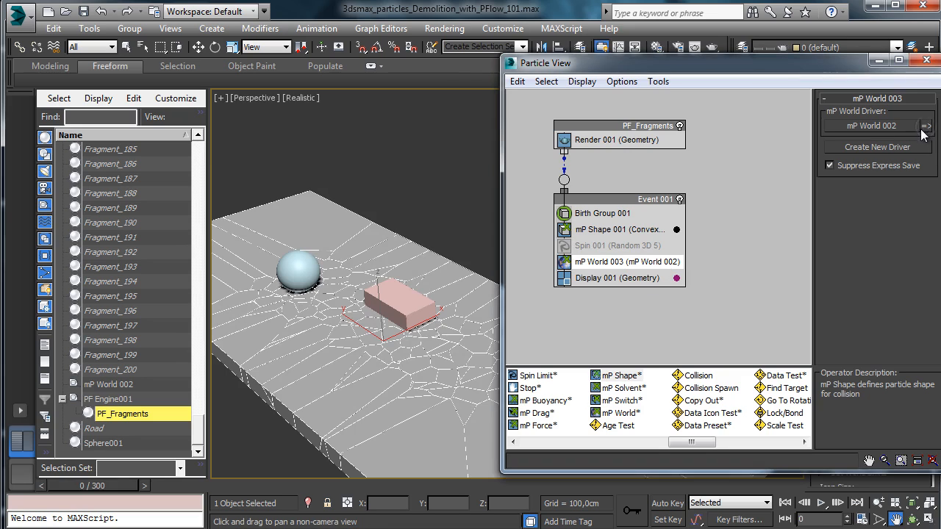
click(878, 61)
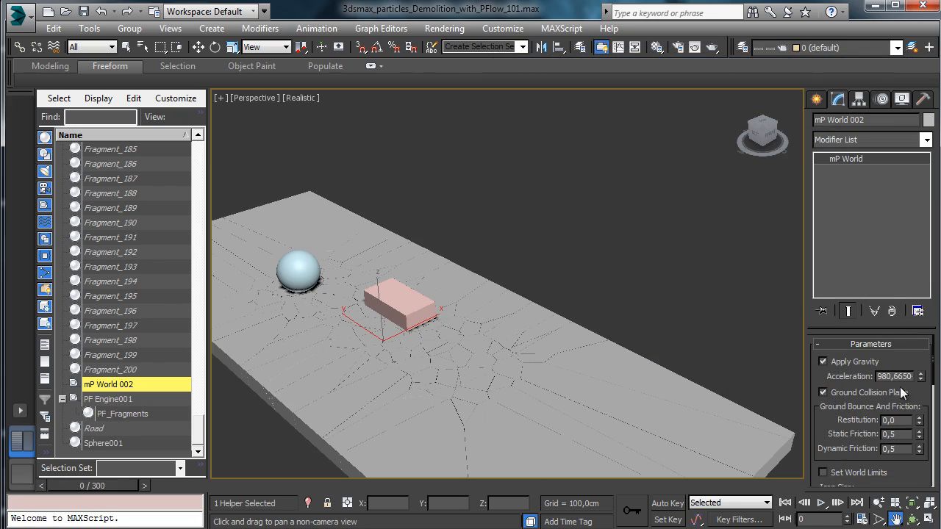
drag(884, 328, 887, 242)
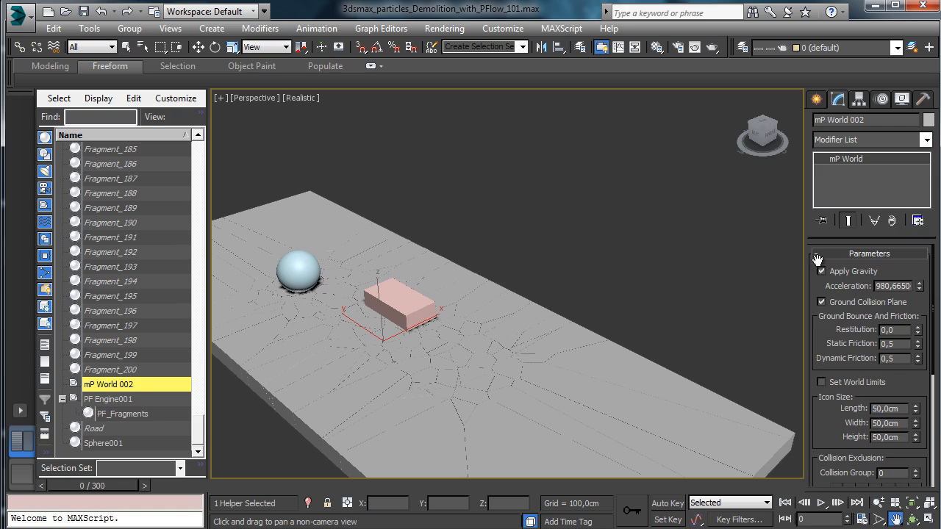
click(846, 302)
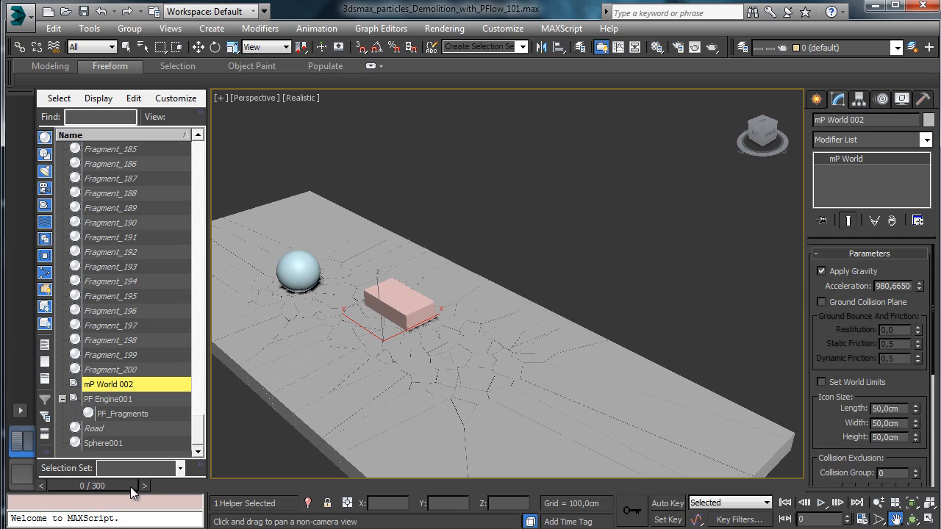
drag(138, 486, 251, 482)
click(78, 486)
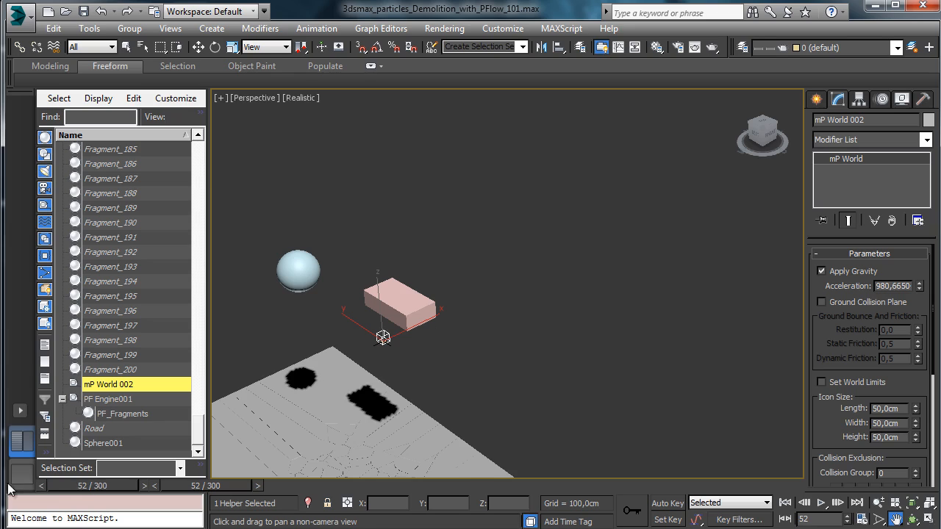
Re-enable the mP World 002 ground collision plane at frame 0 for explanation, and turn it off again.
click(820, 302)
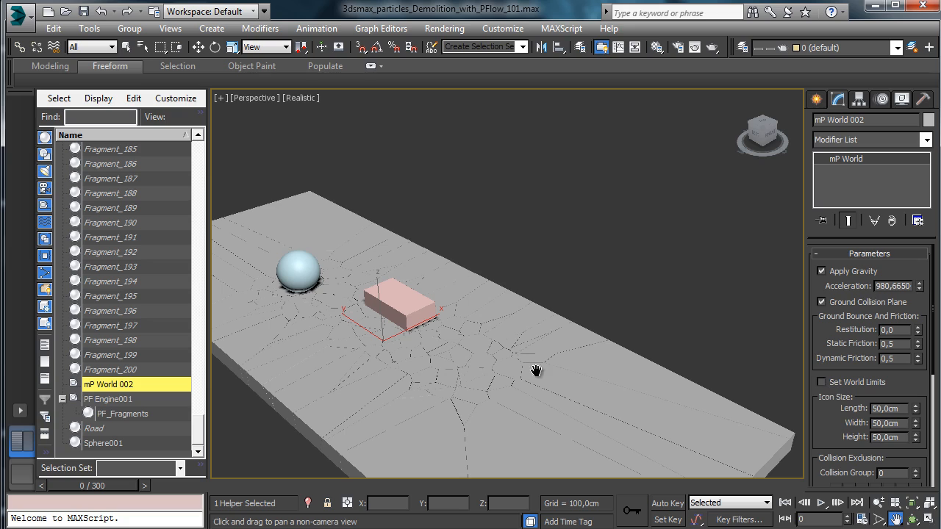
click(126, 47)
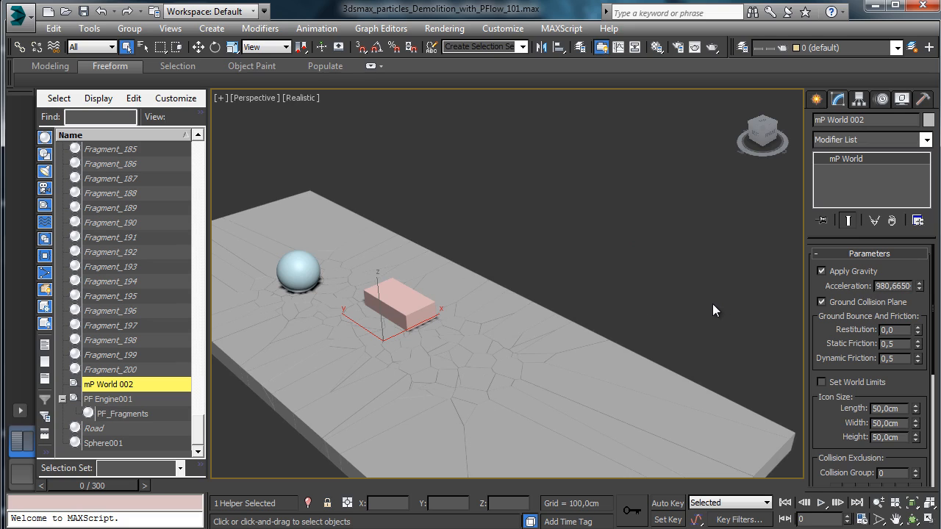
click(822, 302)
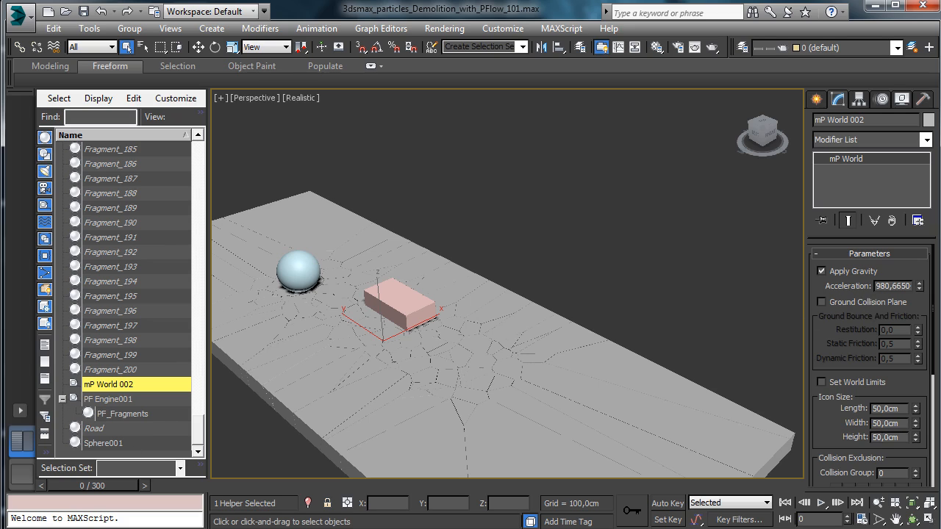
Add an mP Switch operator to Event 001, between mP World 003 and Display 001.
key(6)
mouse_move(105, 488)
mouse_down()
mouse_move(131, 491)
mouse_move(110, 491)
mouse_up()
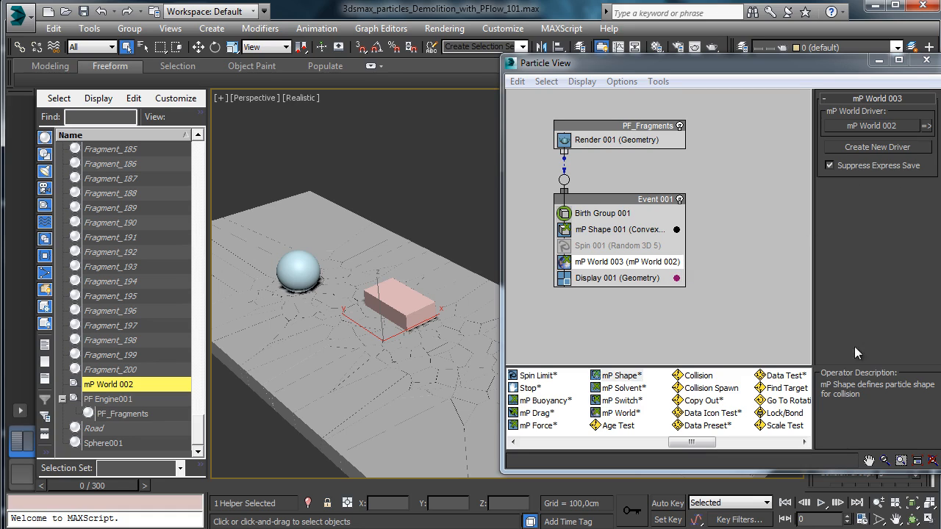
click(621, 402)
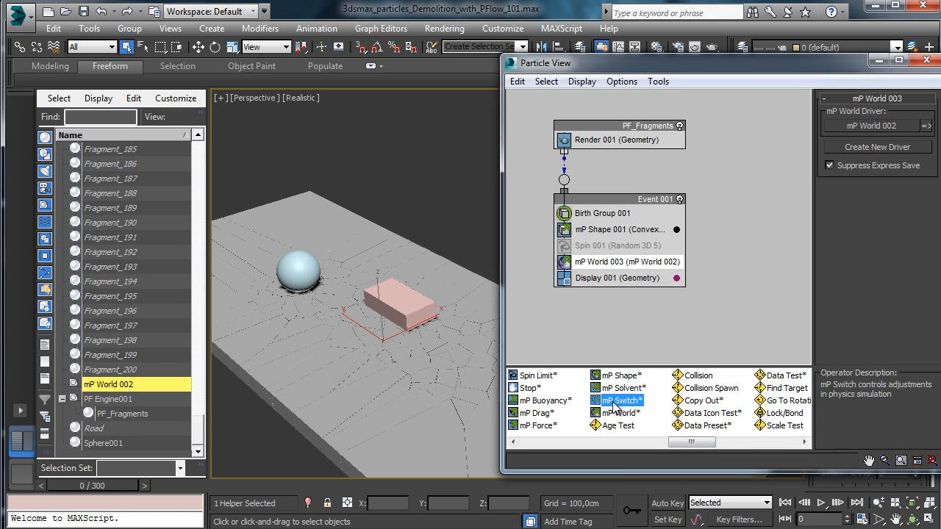
drag(616, 407, 616, 279)
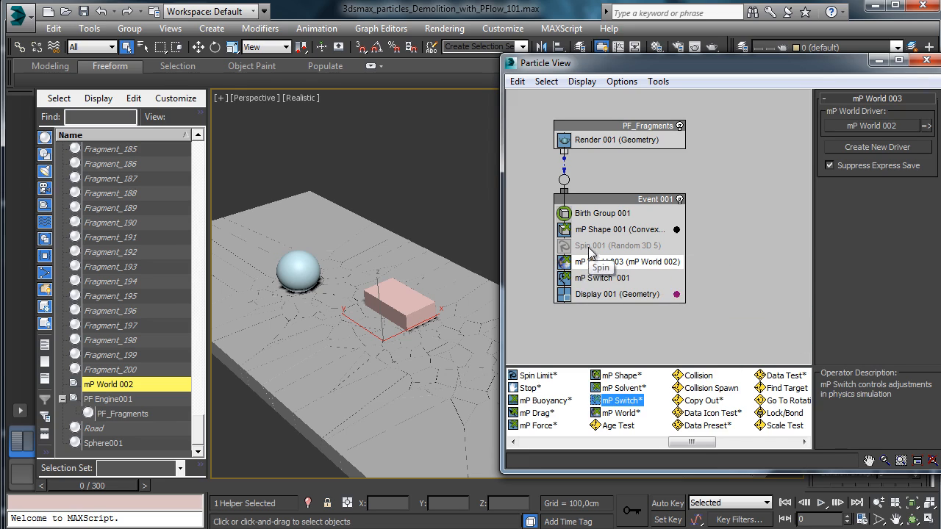
Delete the disabled Spin 001 operator from Event 001.
click(589, 250)
right_click(589, 250)
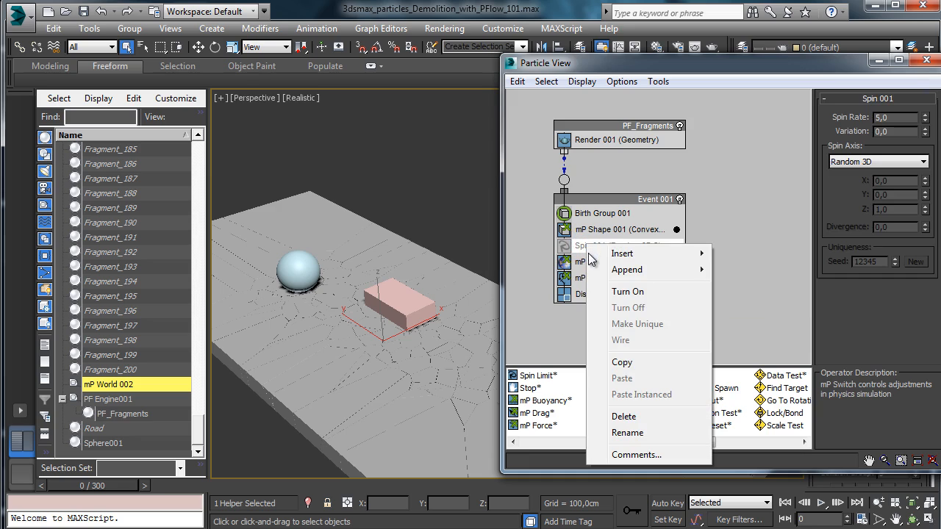
click(623, 416)
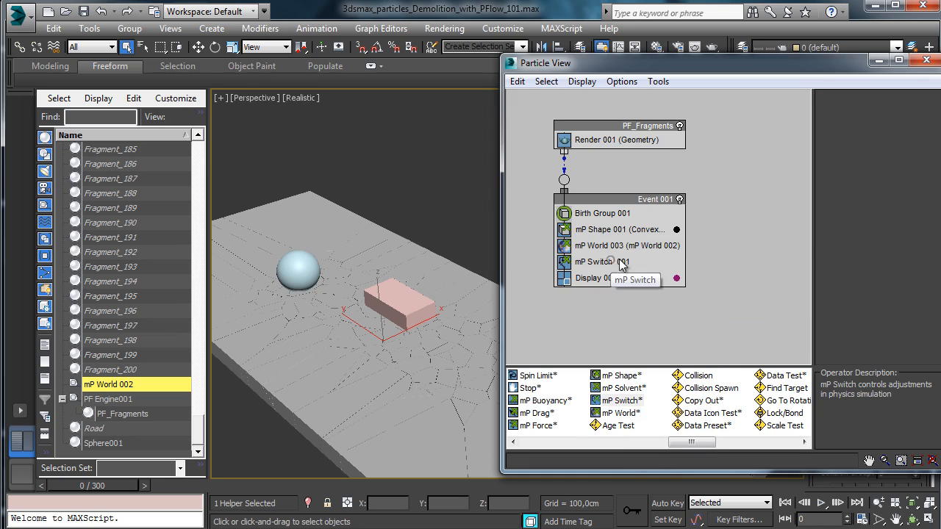
Turn on Apply Anti-Gravity for mP Switch 001, test it by scrubbing to frame 72, and return to frame 0.
click(621, 263)
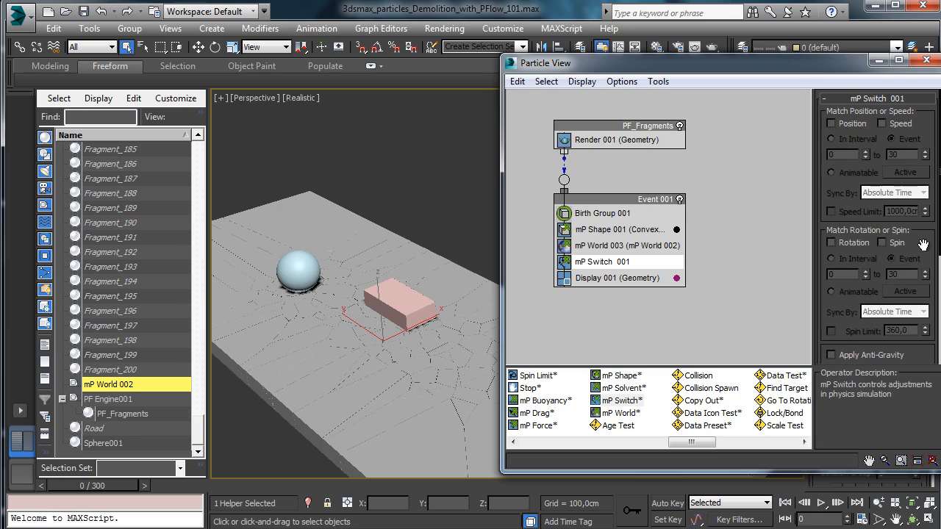
scroll(923, 244, down, 4)
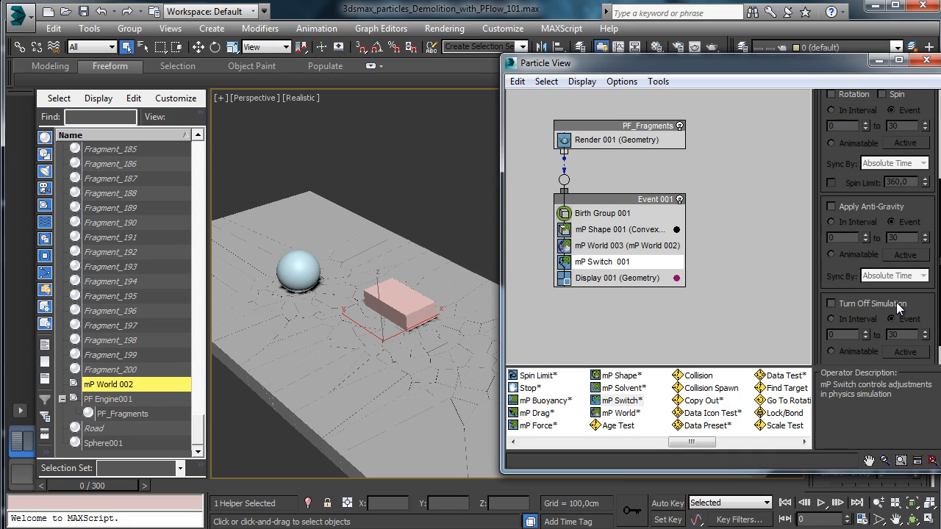
click(849, 211)
drag(111, 484, 258, 482)
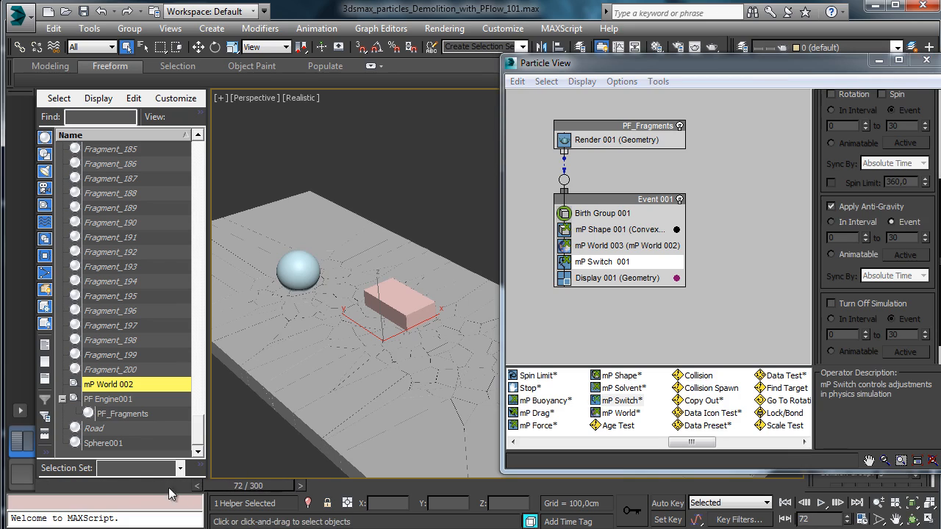
click(77, 483)
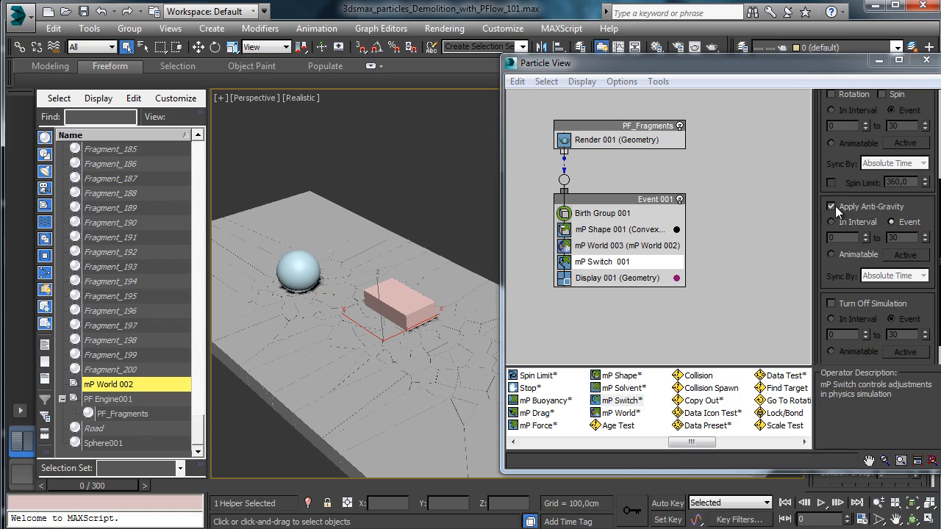
Disable the mP Switch 001 operator in Event 001 and close Particle View.
click(563, 267)
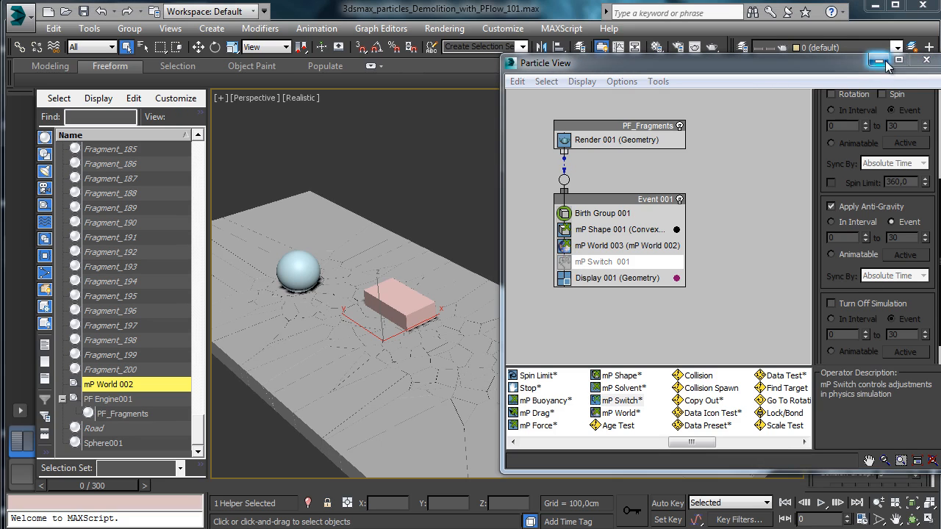
click(926, 60)
Create a pyramid on the road beside the pink box, about 311 cm wide, 289 cm deep and 669 cm high.
click(816, 100)
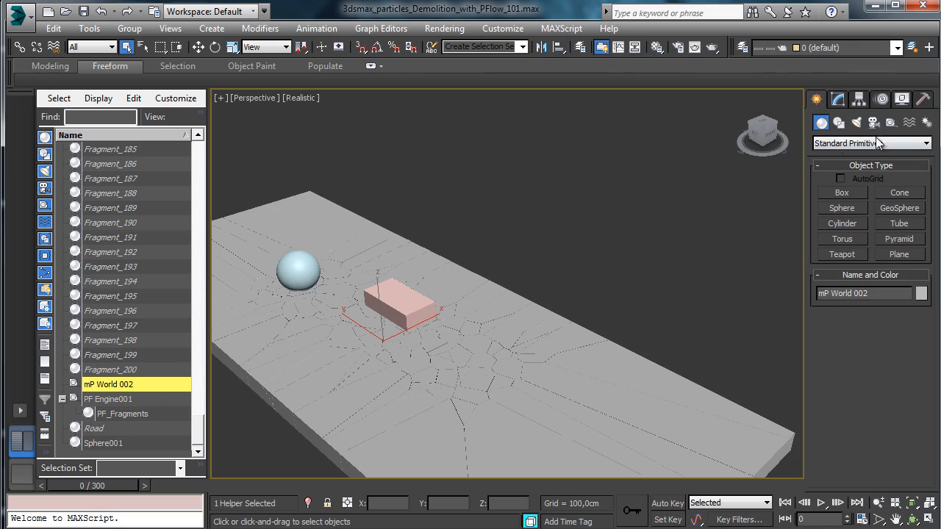
click(829, 145)
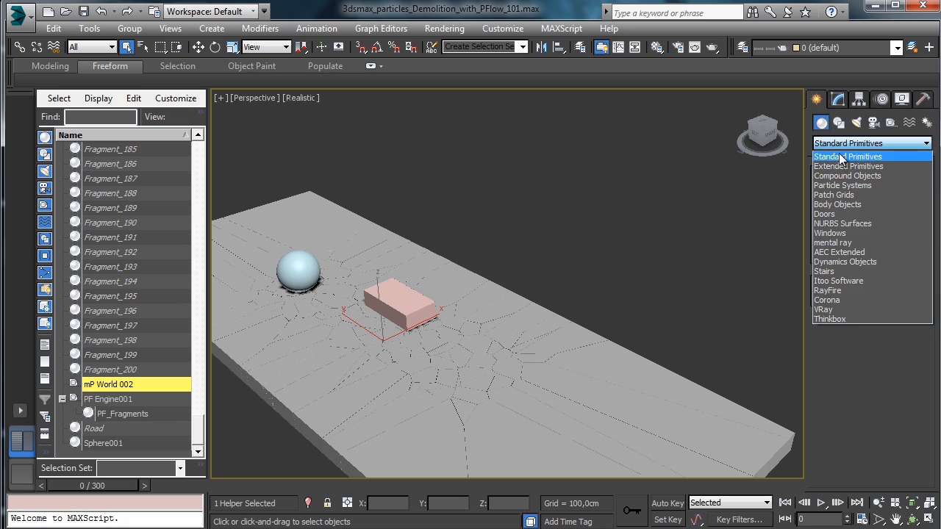
click(842, 156)
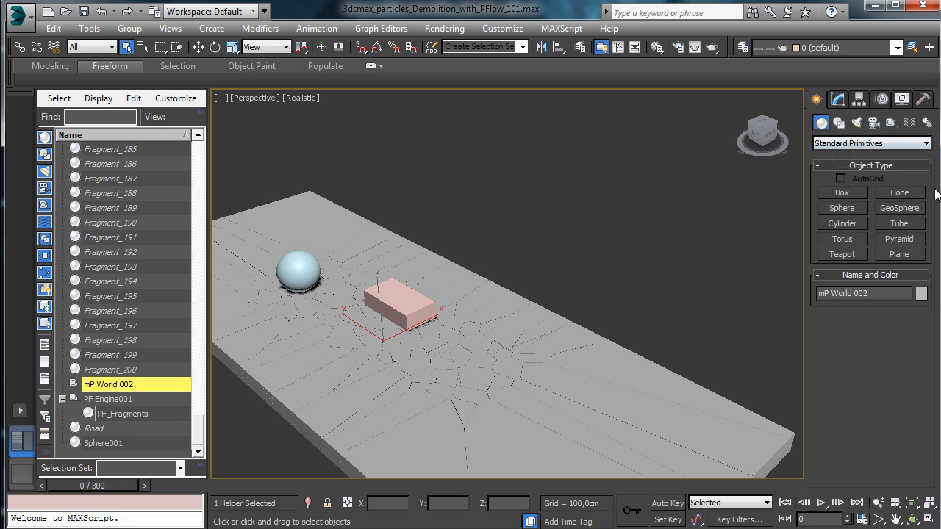
click(900, 239)
drag(496, 398, 498, 400)
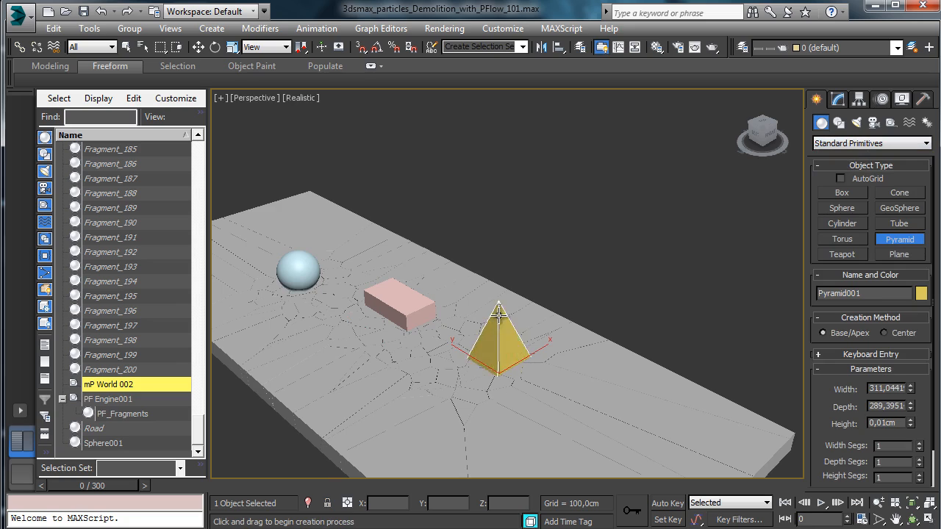
click(501, 278)
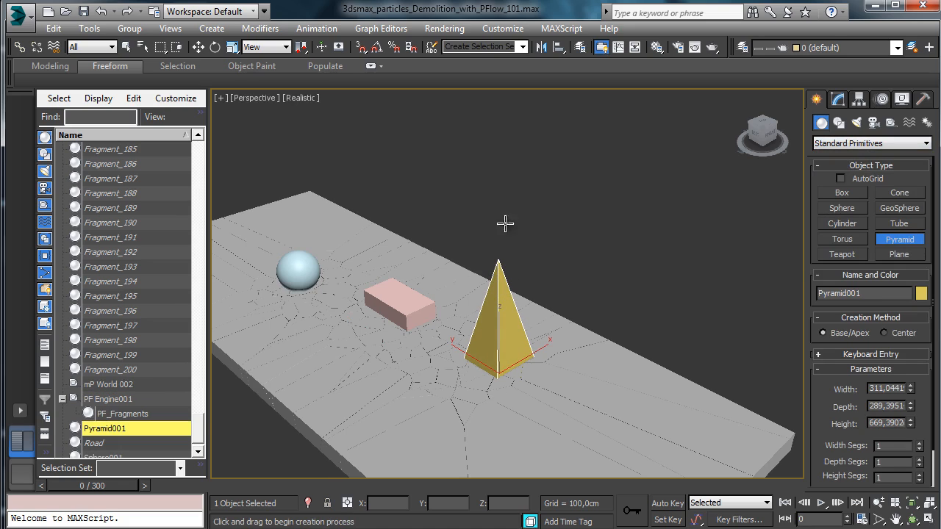
Set the pyramid to 2 width, 2 depth and 3 height segments, and isolate it.
click(837, 101)
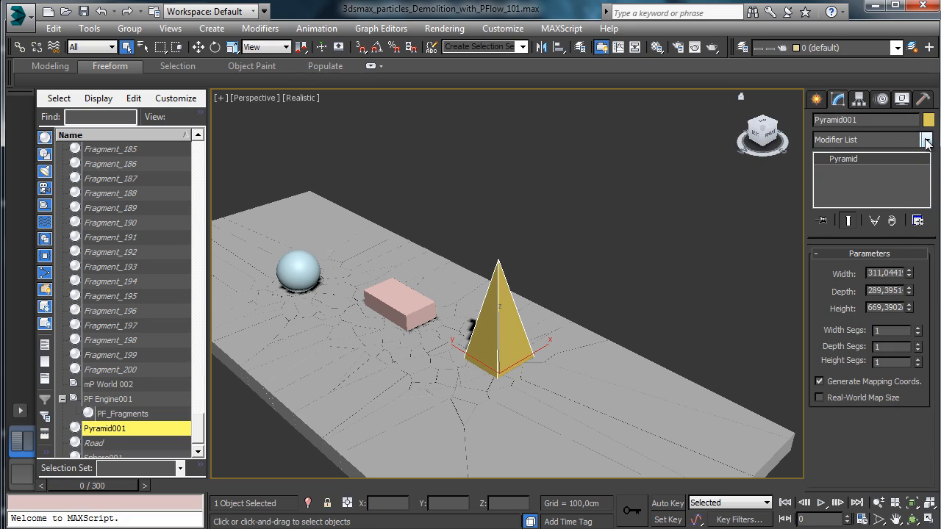
click(918, 328)
click(917, 343)
click(917, 359)
click(308, 503)
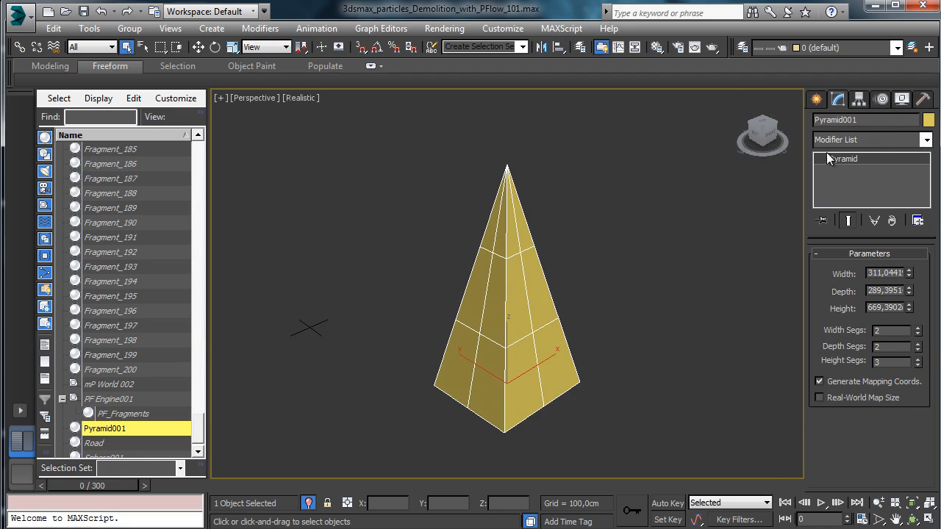
Convert the isolated pyramid to an Editable Poly.
right_click(474, 280)
mouse_move(572, 441)
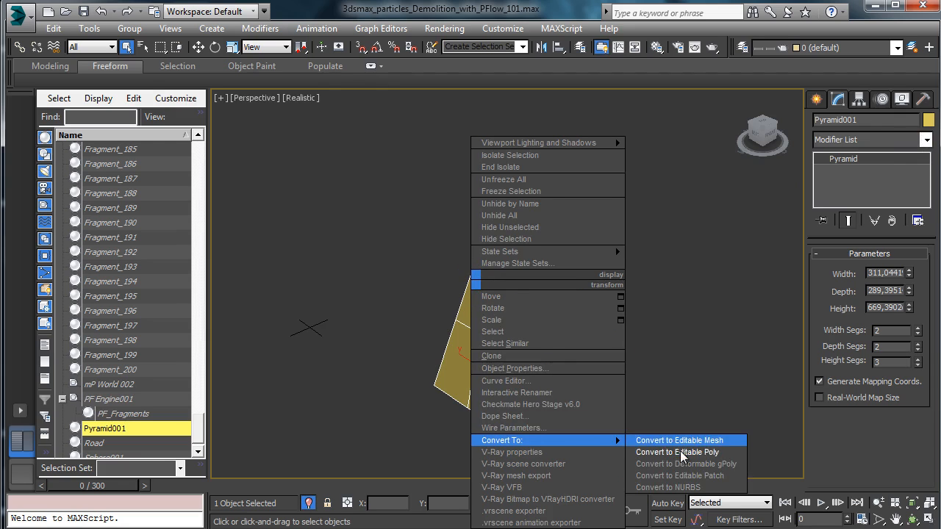
click(682, 454)
Scale the middle vertices of all four pyramid faces outward to give the shape a rounder, eight-sided cone form.
click(832, 270)
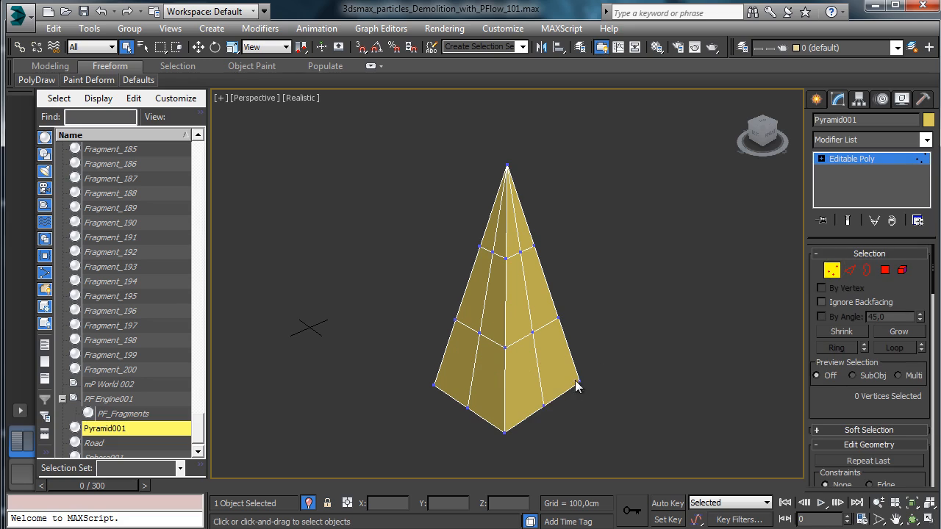
click(542, 406)
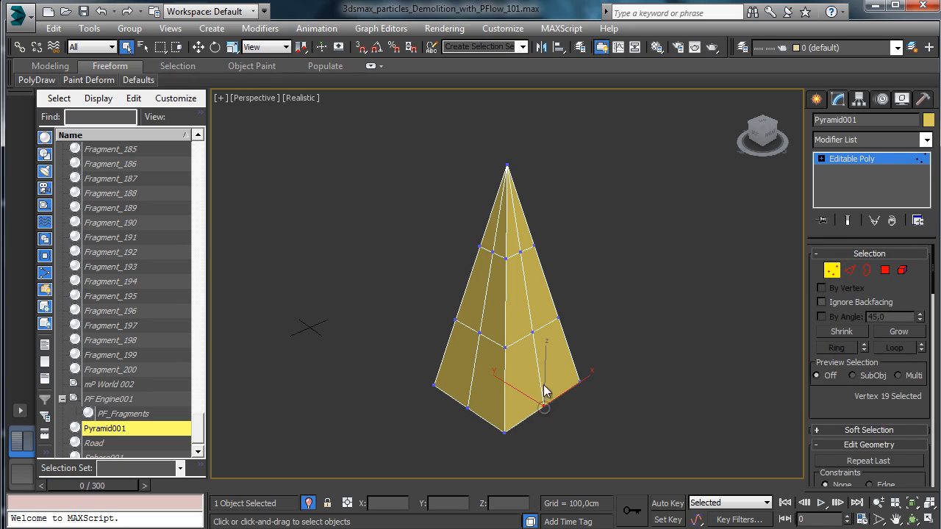
ctrl+click(532, 332)
ctrl+click(520, 252)
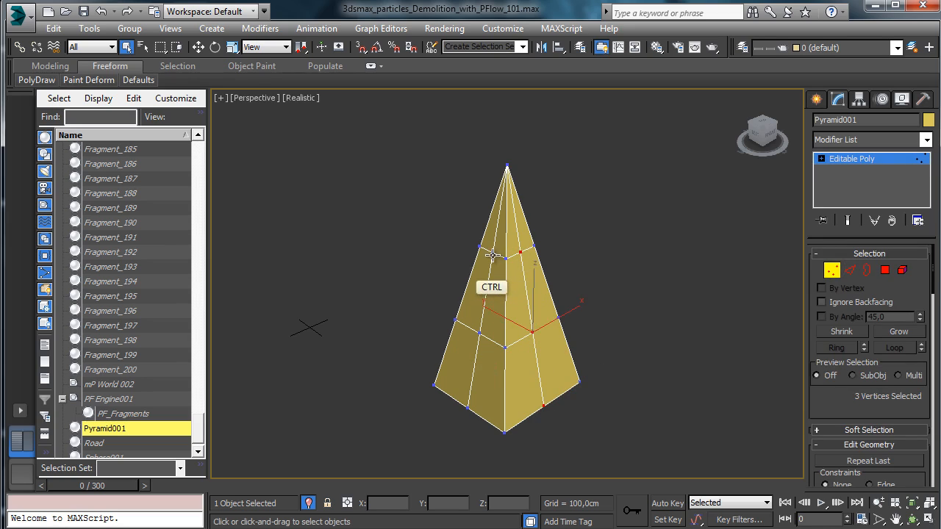
ctrl+click(492, 252)
ctrl+click(479, 333)
ctrl+click(467, 406)
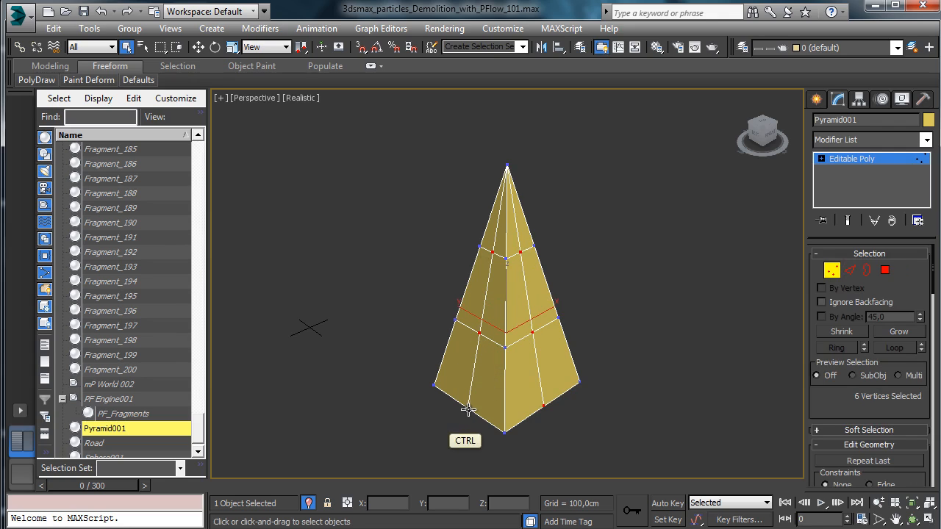
key(e)
drag(483, 311, 603, 261)
click(199, 47)
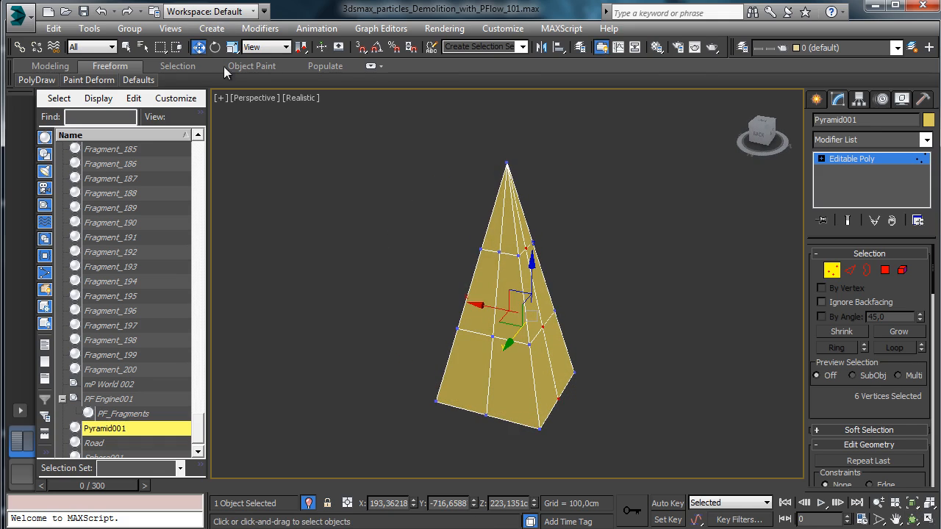
ctrl+click(499, 252)
ctrl+click(492, 336)
ctrl+click(485, 416)
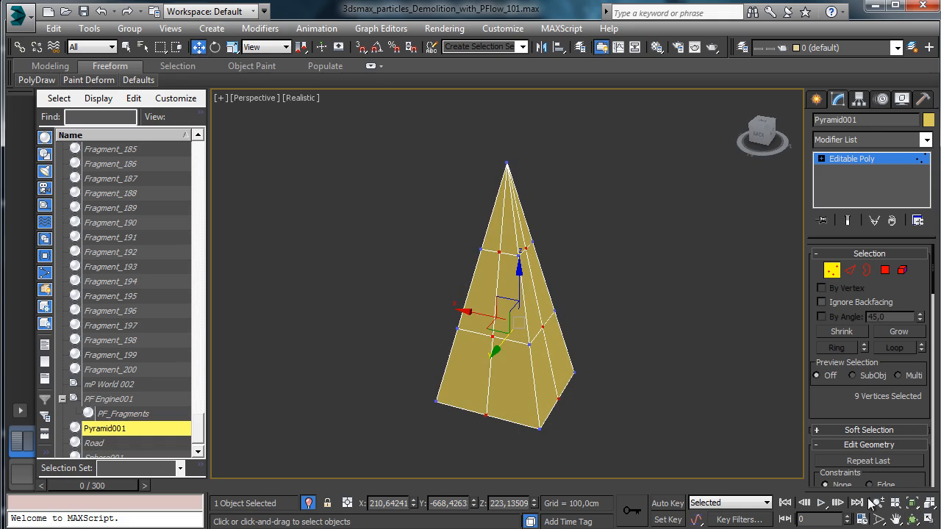
click(911, 519)
drag(542, 336, 588, 260)
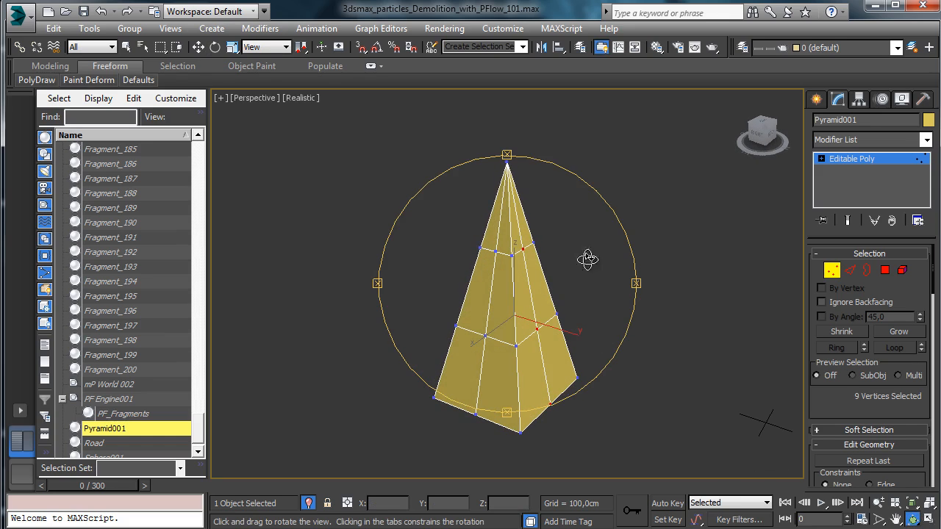
click(198, 47)
ctrl+click(480, 334)
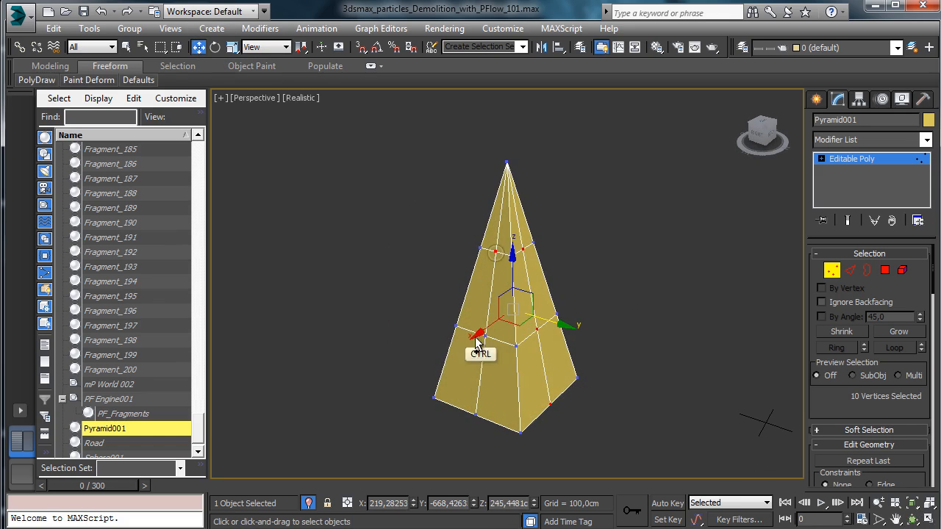
ctrl+click(476, 414)
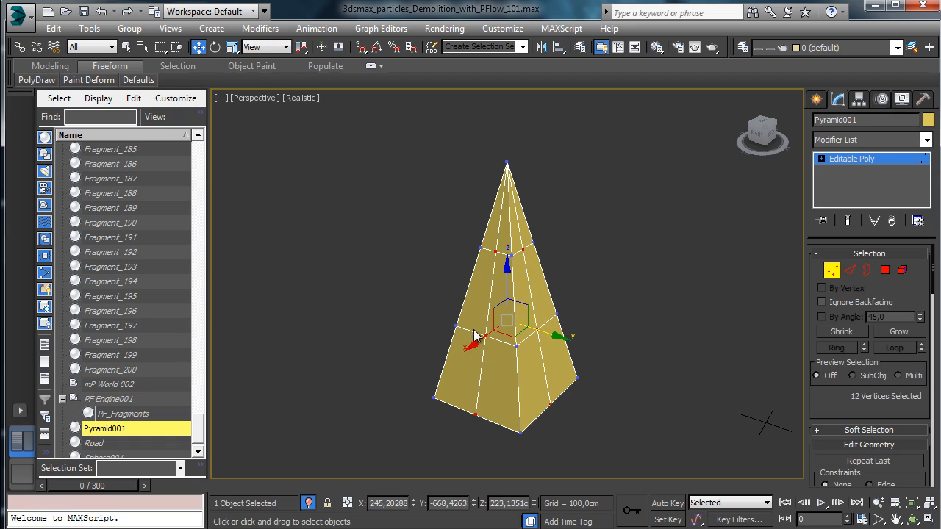
click(229, 48)
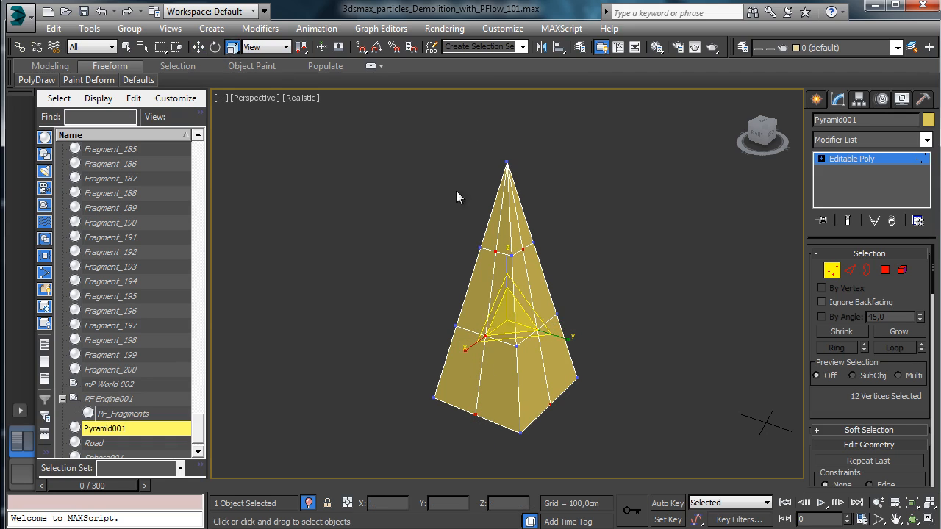
drag(514, 345, 524, 368)
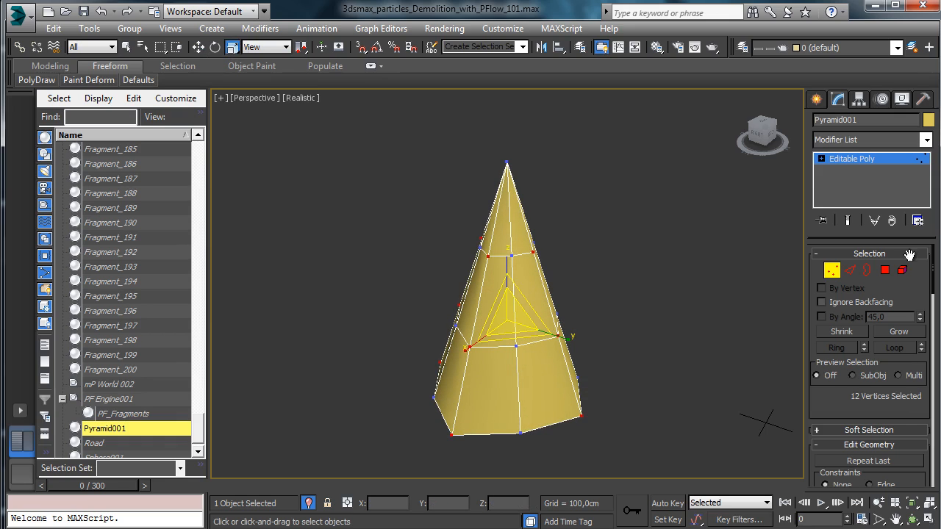
Rename the pyramid as Rotor and end its isolation to show the whole scene.
click(849, 270)
click(912, 519)
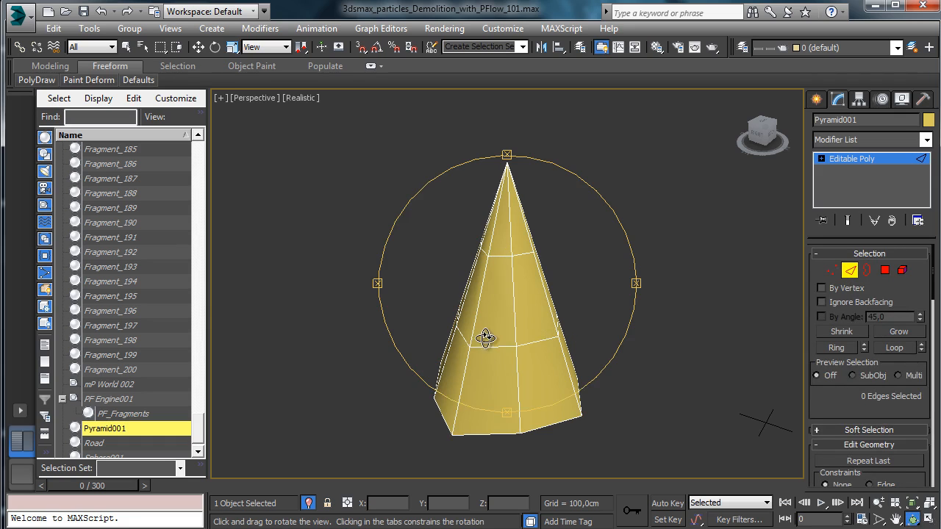
drag(485, 336, 340, 352)
double_click(863, 120)
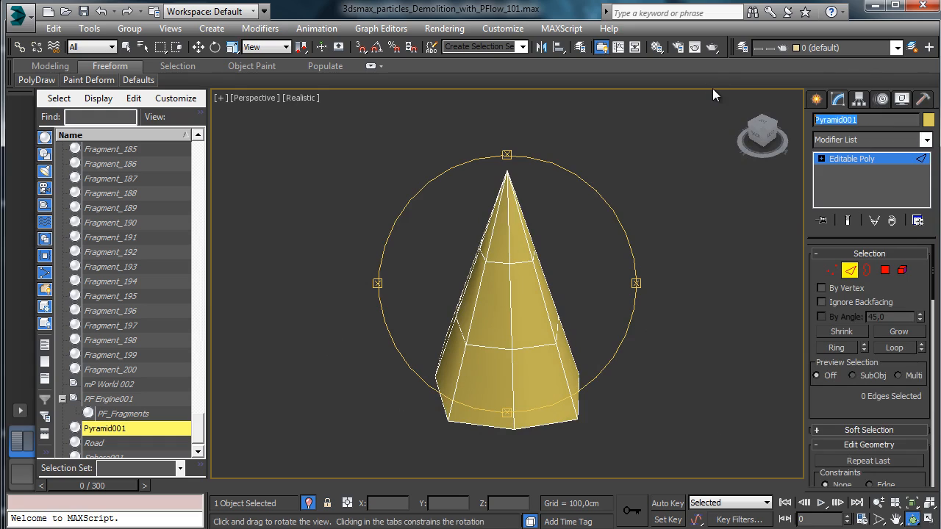
text(Rotor)
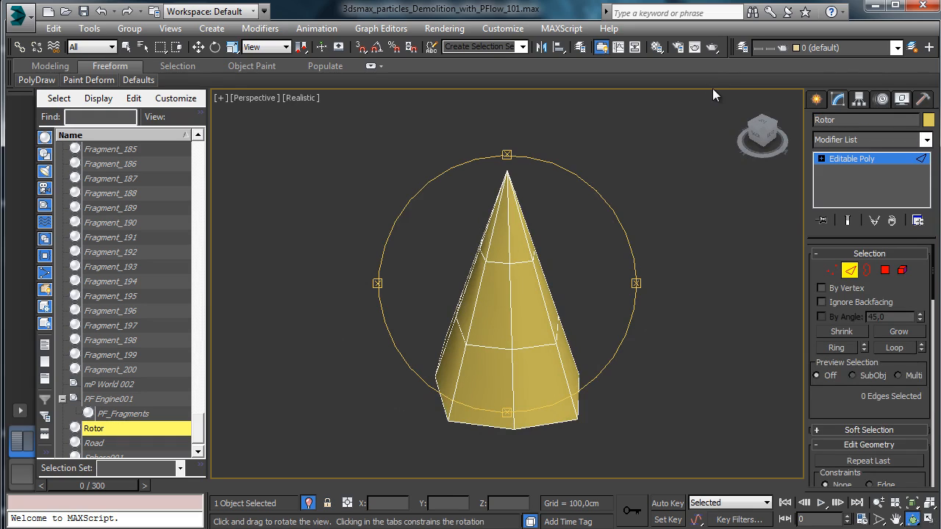
click(849, 270)
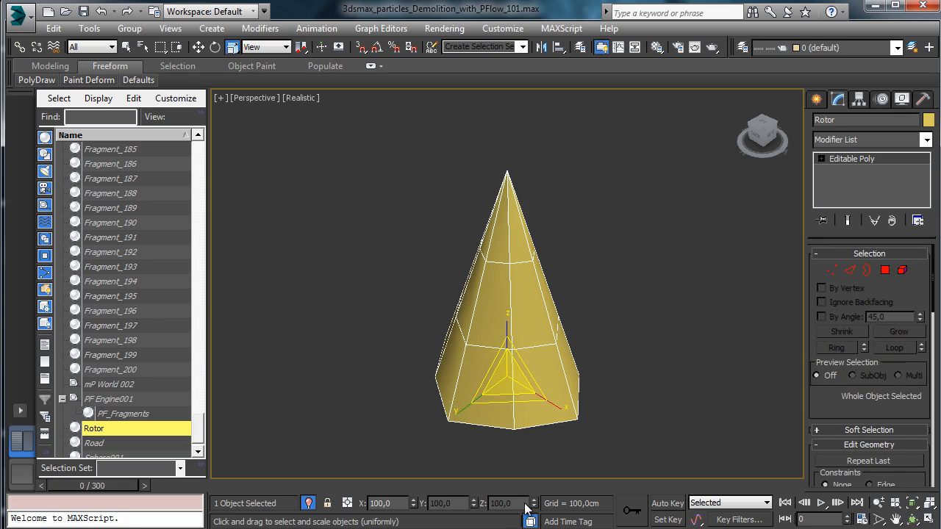
click(308, 503)
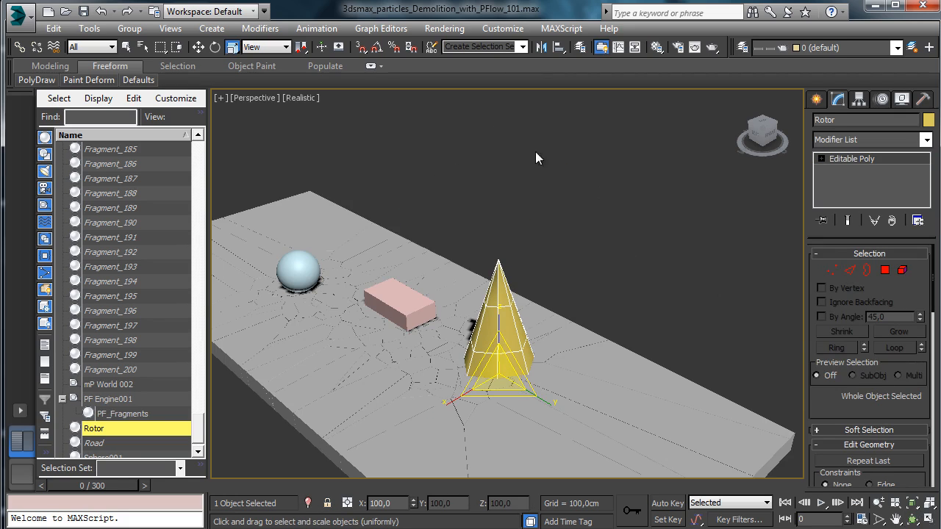
Rotate the Rotor by about -74 degrees around its X axis so it tips over toward the pink box.
click(896, 519)
drag(541, 399, 477, 150)
click(215, 47)
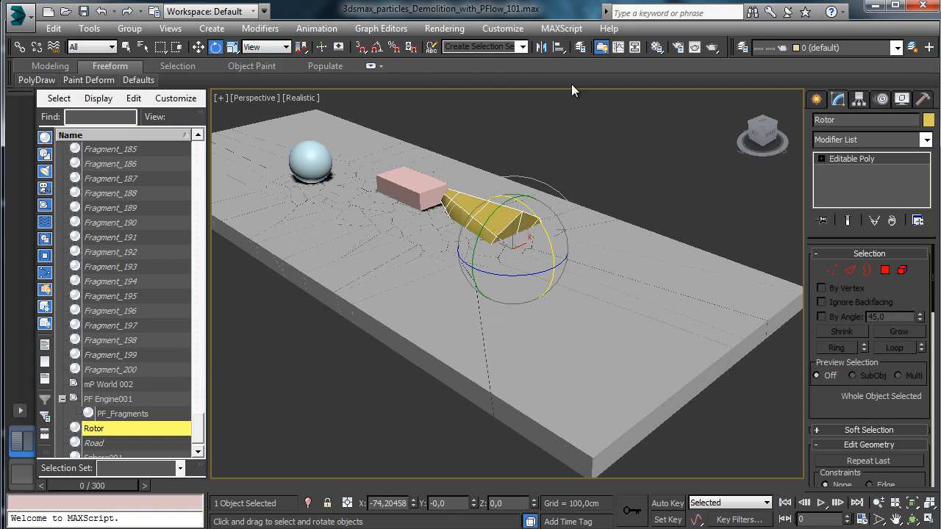
Move the Rotor below the far end of the road, to about X 92, Y -1577, Z -276 cm.
click(199, 47)
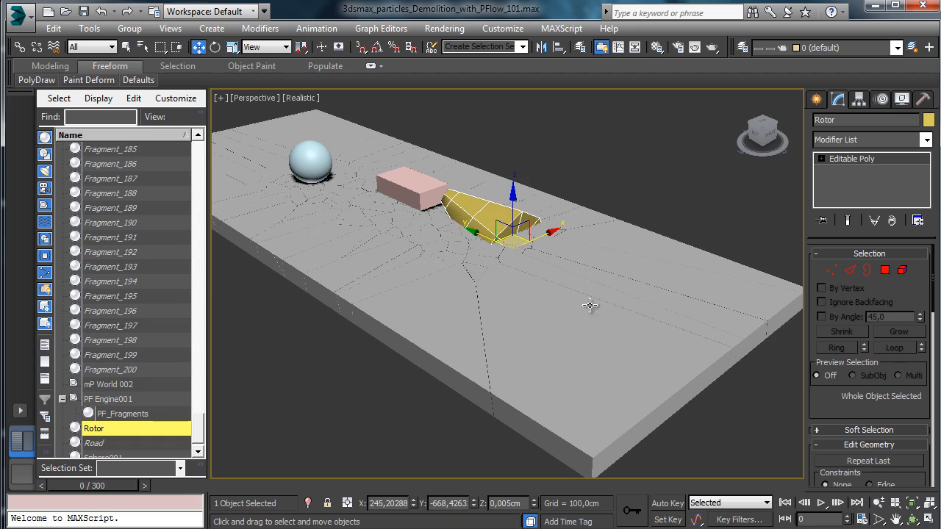
drag(507, 233, 635, 322)
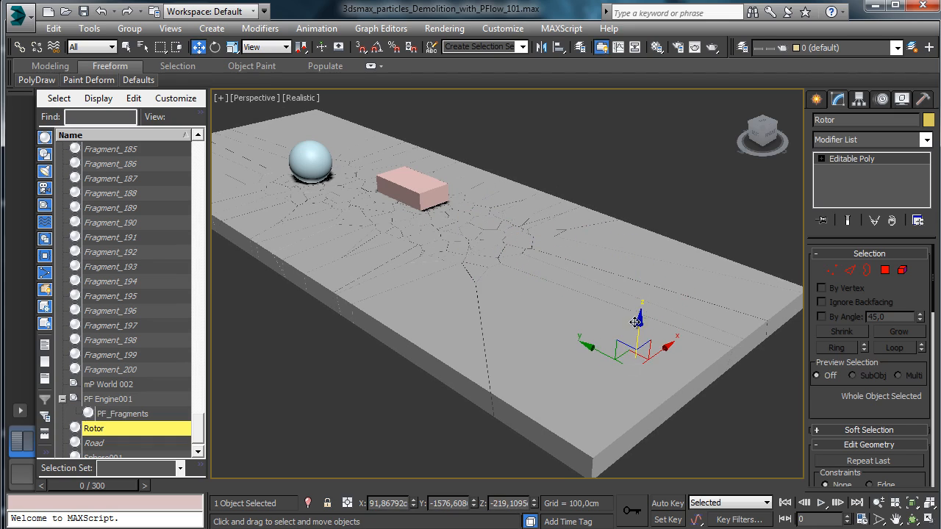
click(913, 519)
drag(521, 283, 552, 252)
click(200, 47)
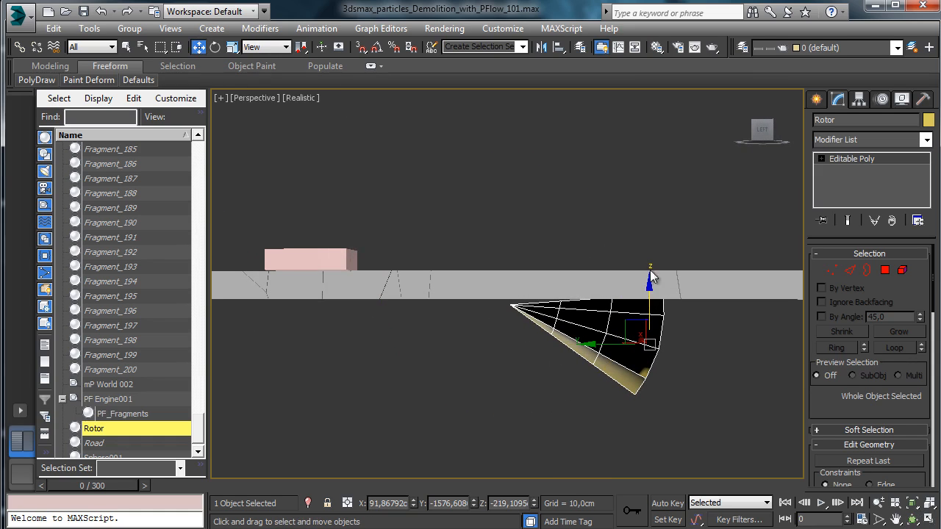
mouse_move(650, 294)
mouse_down()
mouse_move(650, 317)
mouse_move(651, 308)
mouse_up()
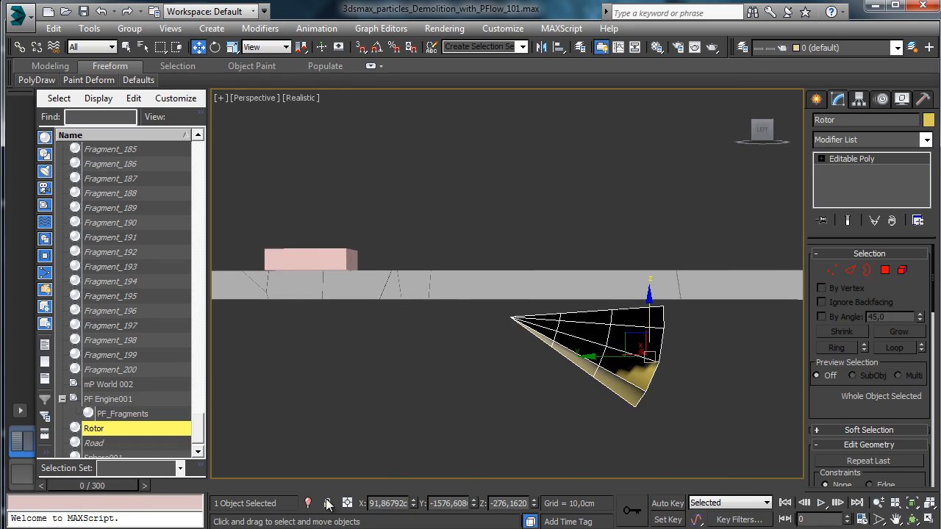
click(665, 503)
drag(101, 493, 316, 500)
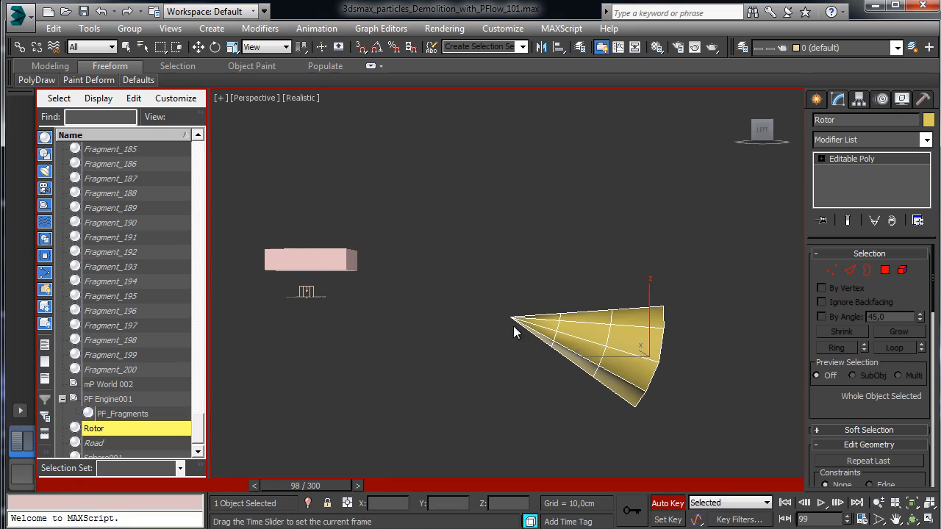
key(Home)
key(w)
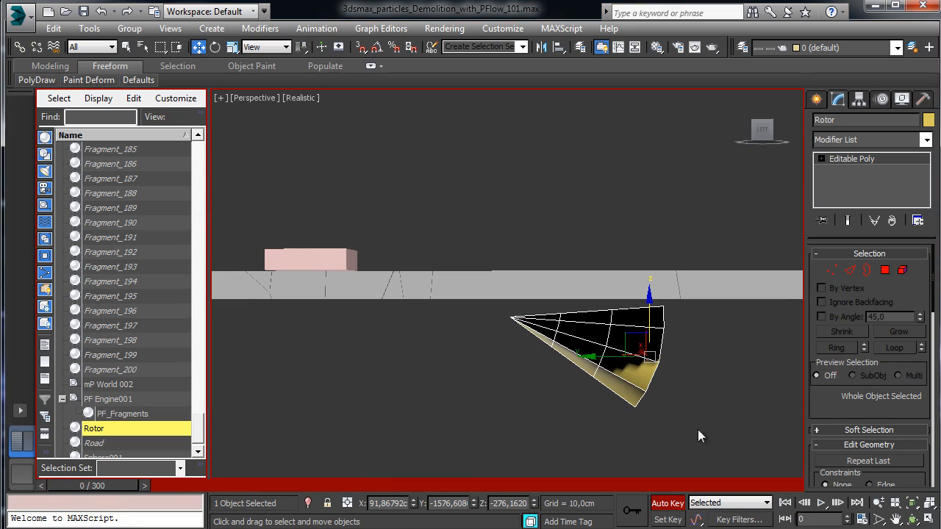
click(666, 503)
Select the PF_Fragments particle source and reopen Particle View.
click(371, 287)
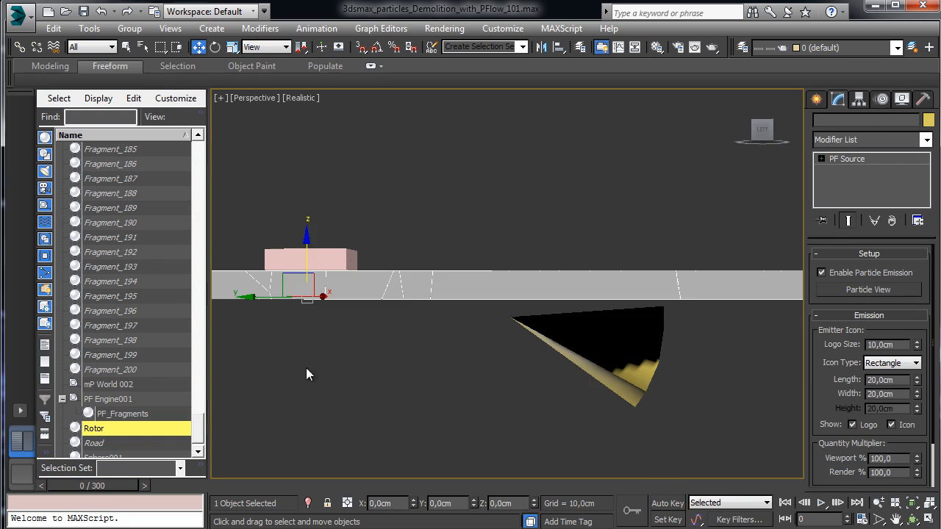
click(286, 528)
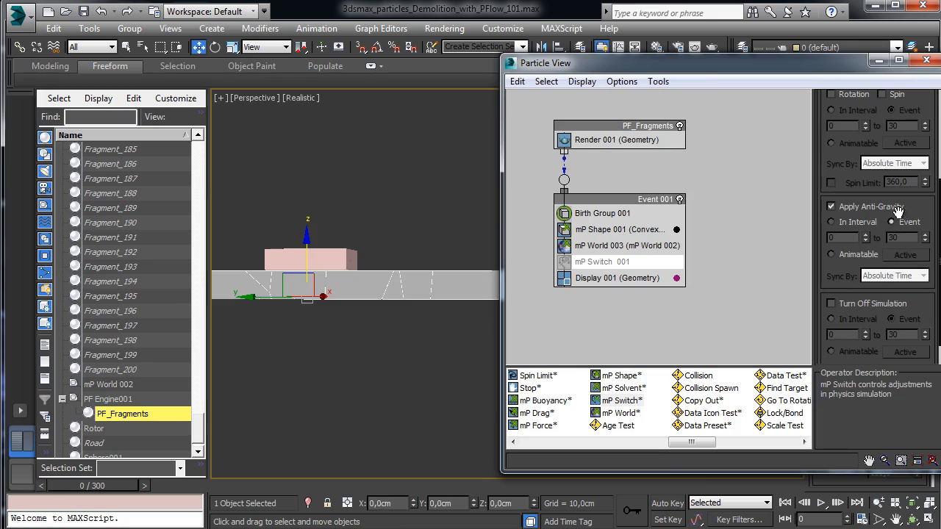
Minimize Particle View, select the Rotor wedge below the slab, and switch the perspective viewport to Shaded.
click(858, 206)
click(881, 60)
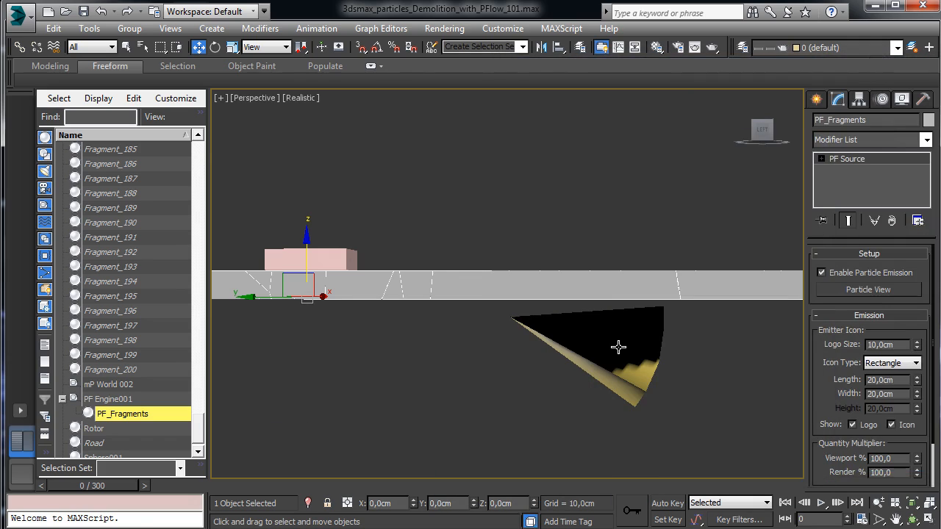
click(617, 347)
click(300, 97)
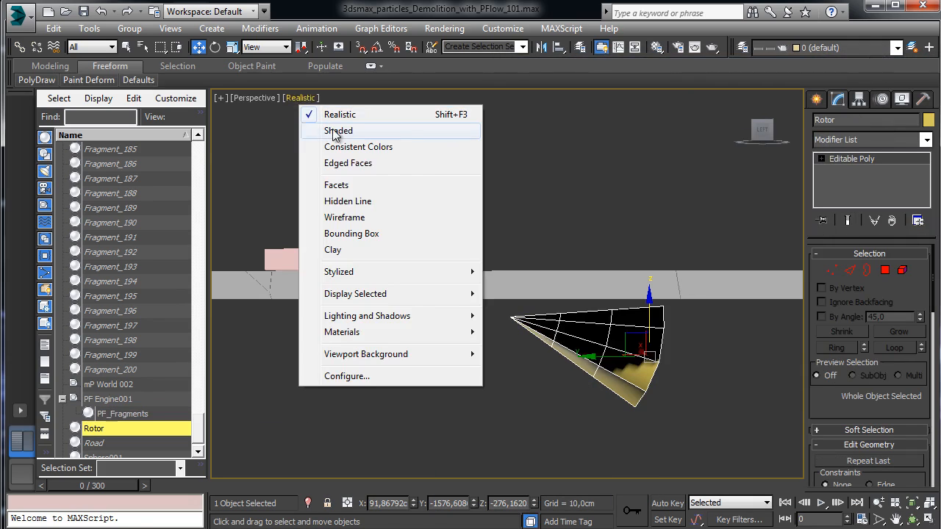
click(322, 130)
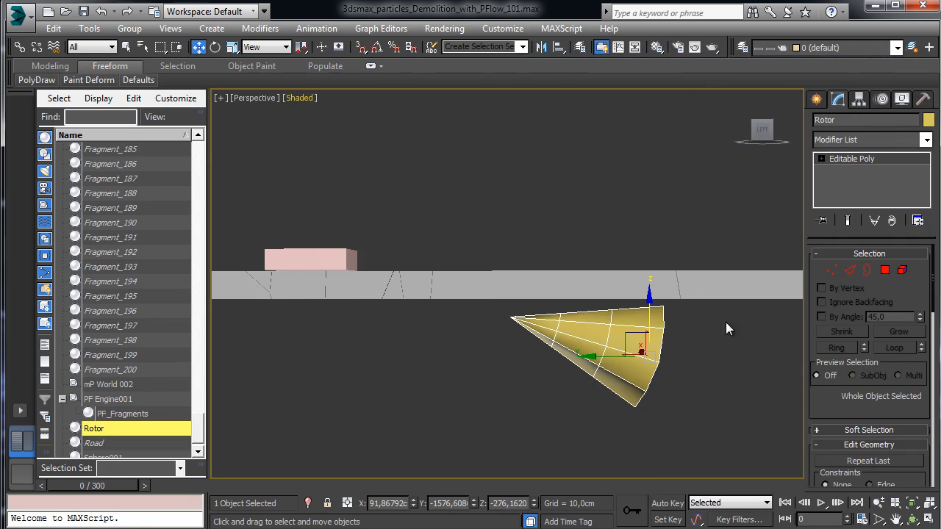
Turn on Auto Key recording and set the current frame to 200.
click(666, 503)
drag(128, 491, 507, 489)
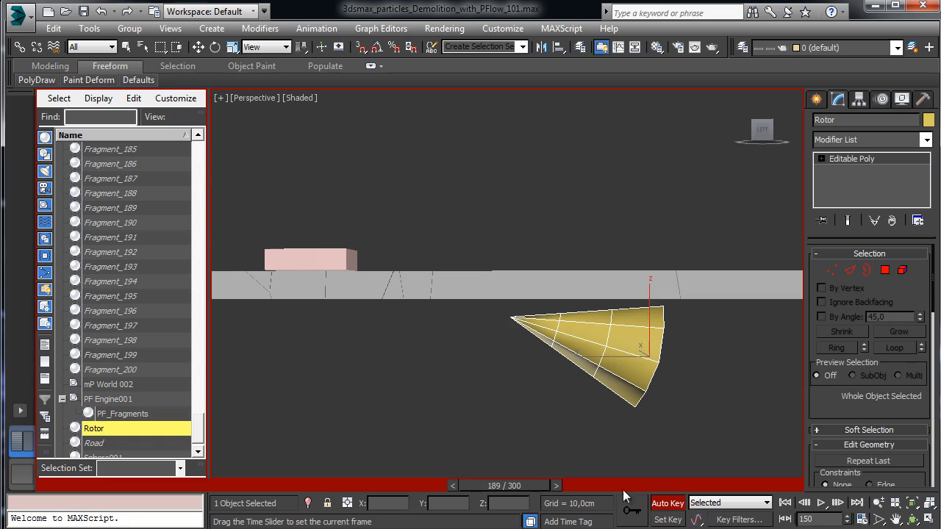
key(w)
text(20)
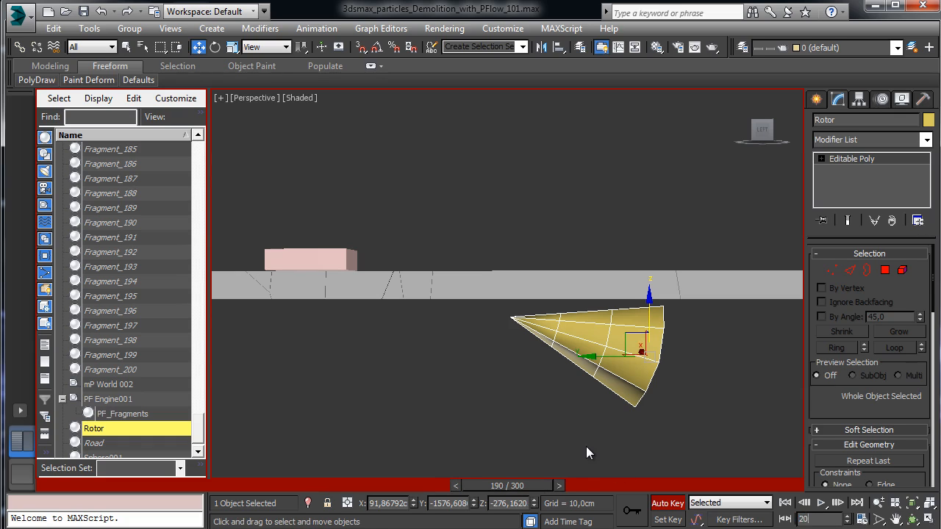
text(0)
key(Return)
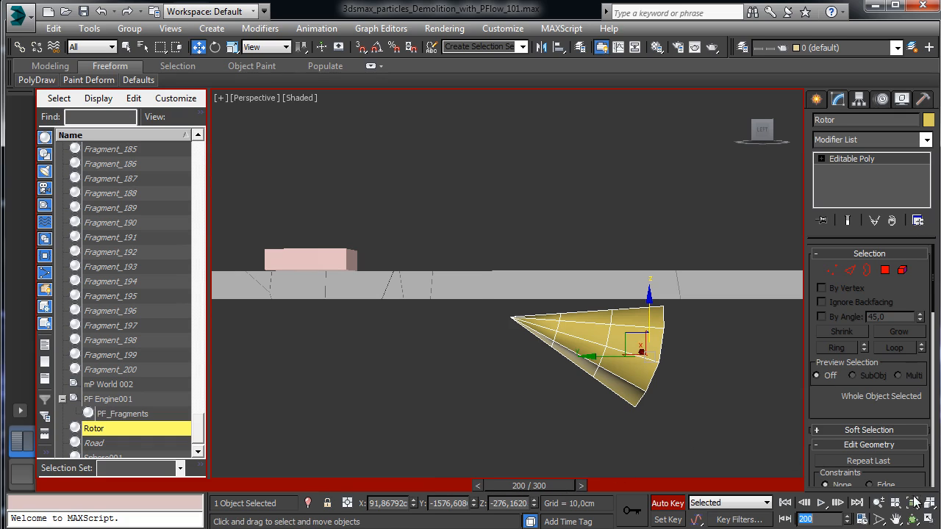
At frame 200, move the Rotor along the slab next to the sphere, to about Y 760 cm and Z -40 cm.
click(911, 519)
drag(504, 365, 514, 391)
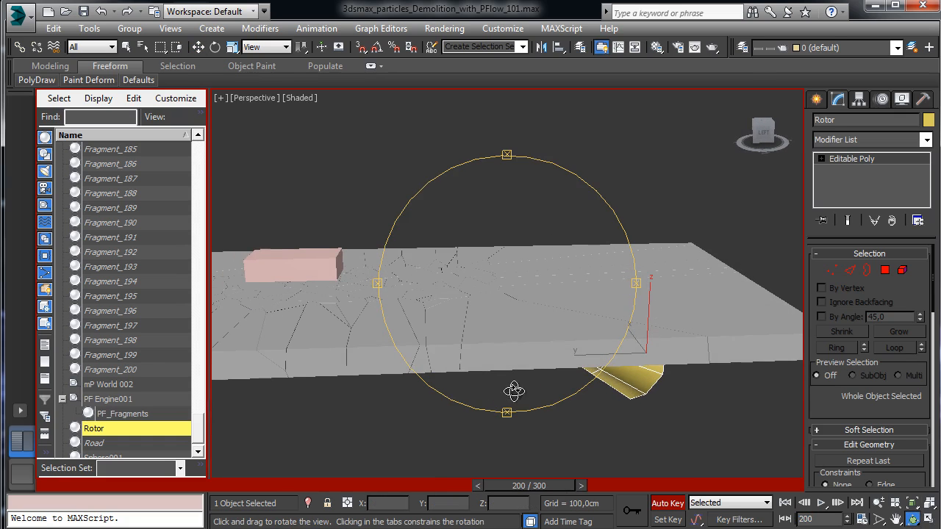
click(198, 48)
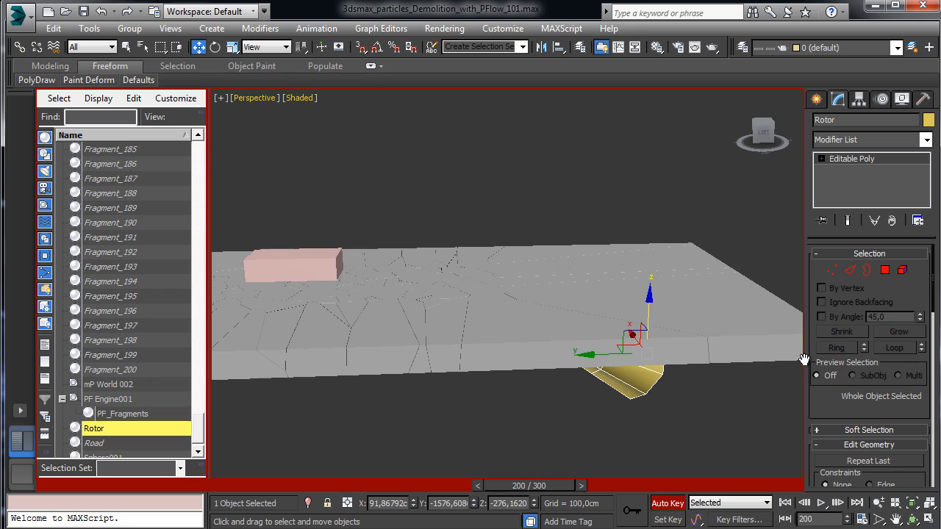
click(878, 502)
drag(552, 334, 293, 152)
click(198, 47)
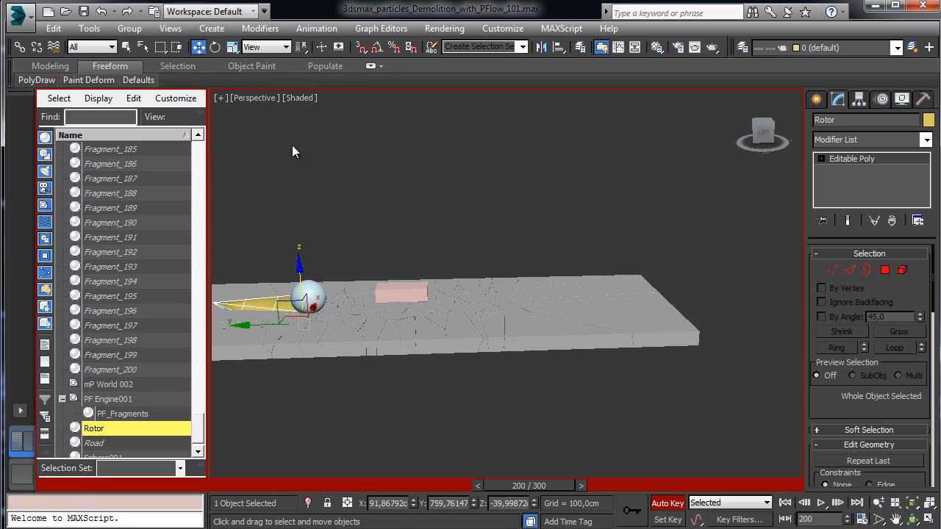
Rotate the Rotor around its X axis to about -58 degrees and fine-tune its height at frame 200.
click(215, 48)
drag(324, 278, 342, 283)
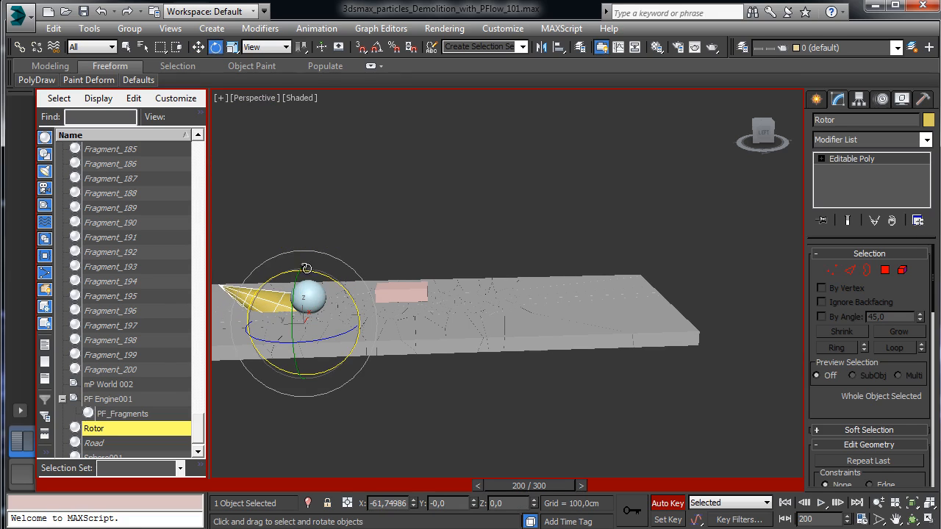
click(199, 47)
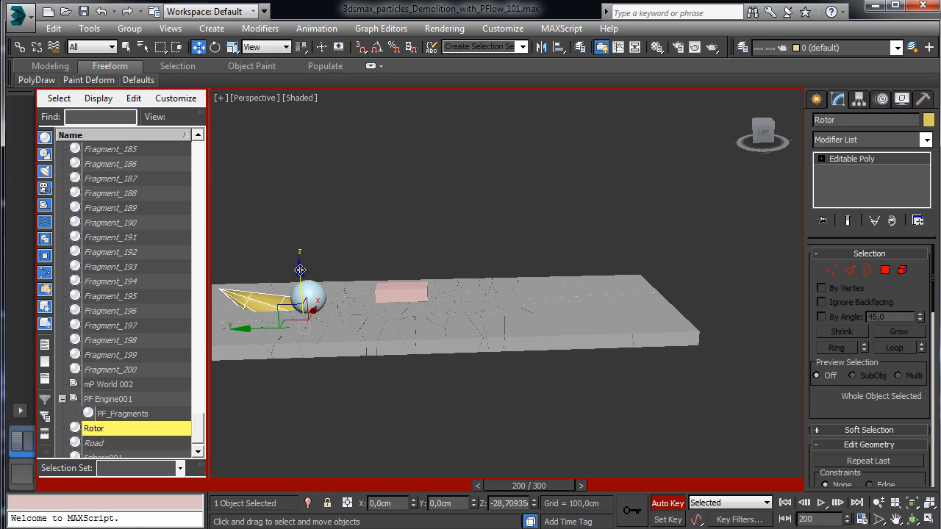
click(215, 47)
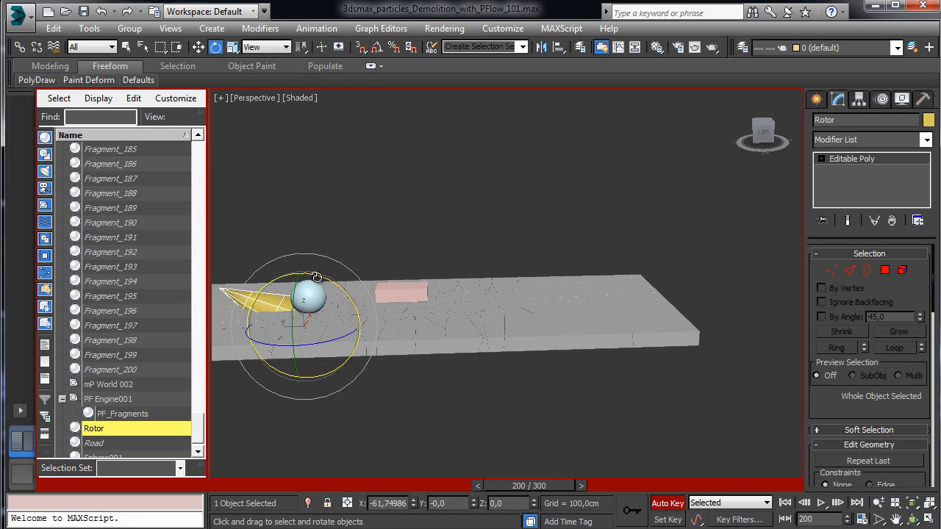
drag(316, 276, 325, 279)
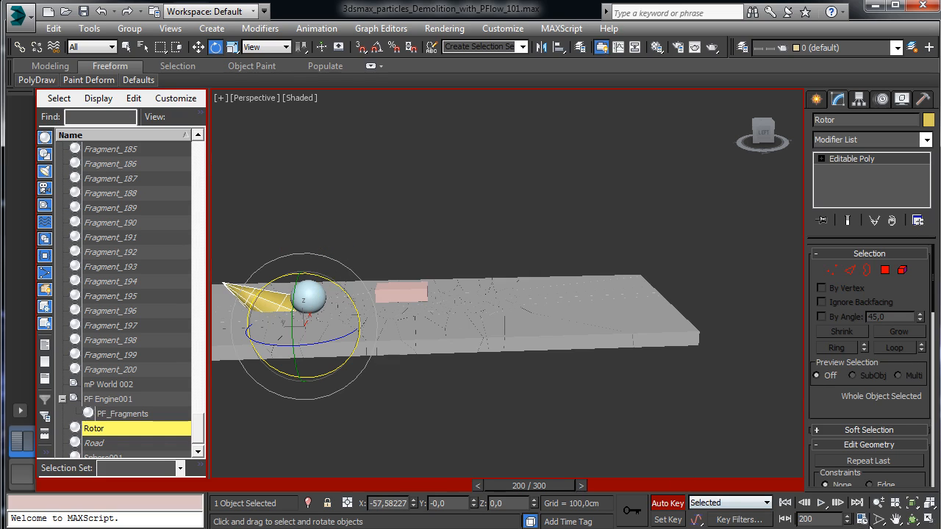
Scrub through the recorded animation and examine the Rotor's path through the slab from different angles.
click(897, 520)
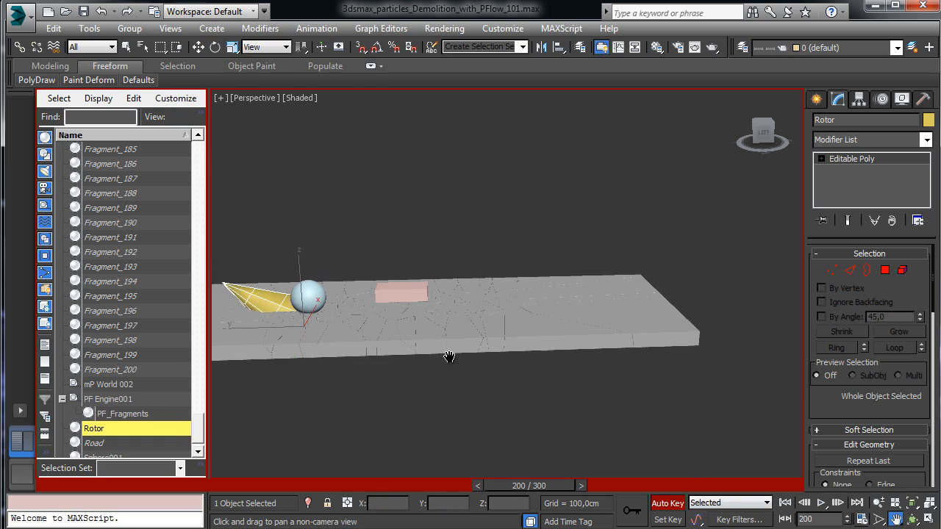
drag(446, 357, 472, 323)
drag(67, 491, 493, 476)
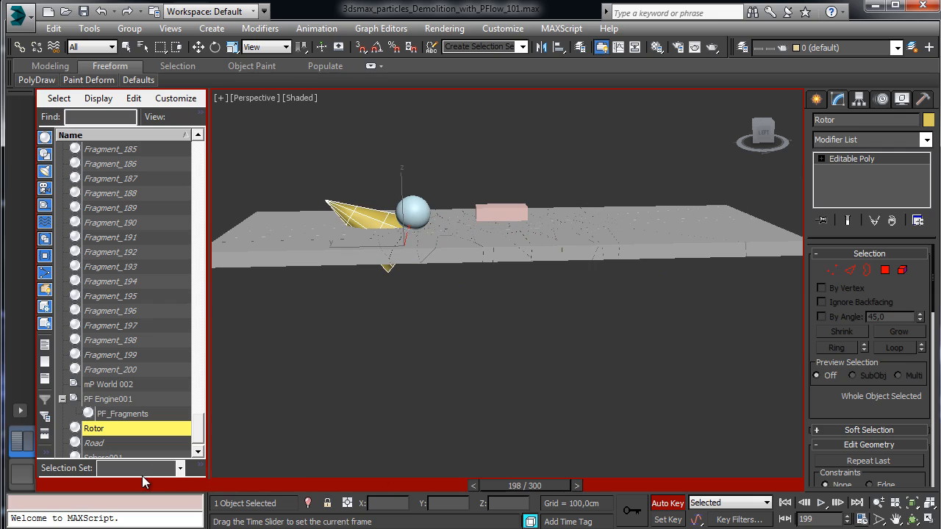
drag(141, 476, 226, 482)
middle_drag(581, 310, 582, 309)
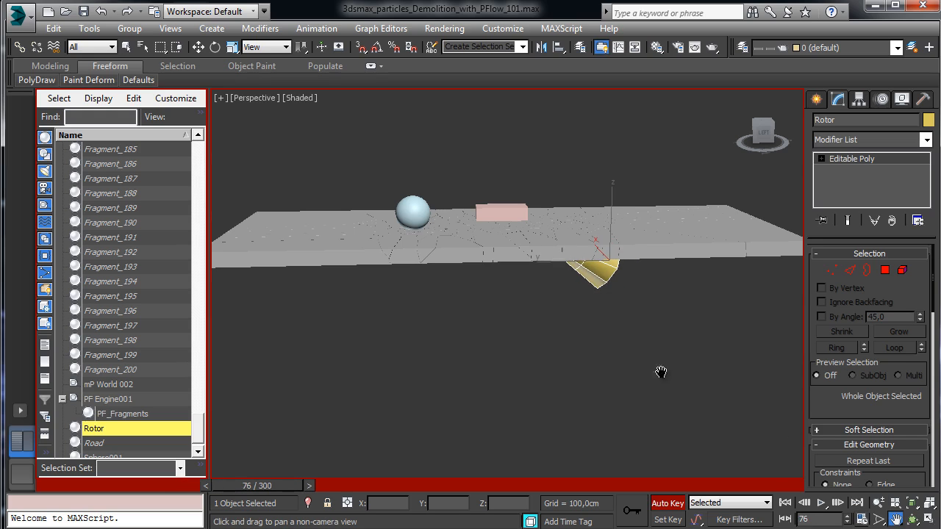
click(913, 519)
drag(460, 294, 483, 299)
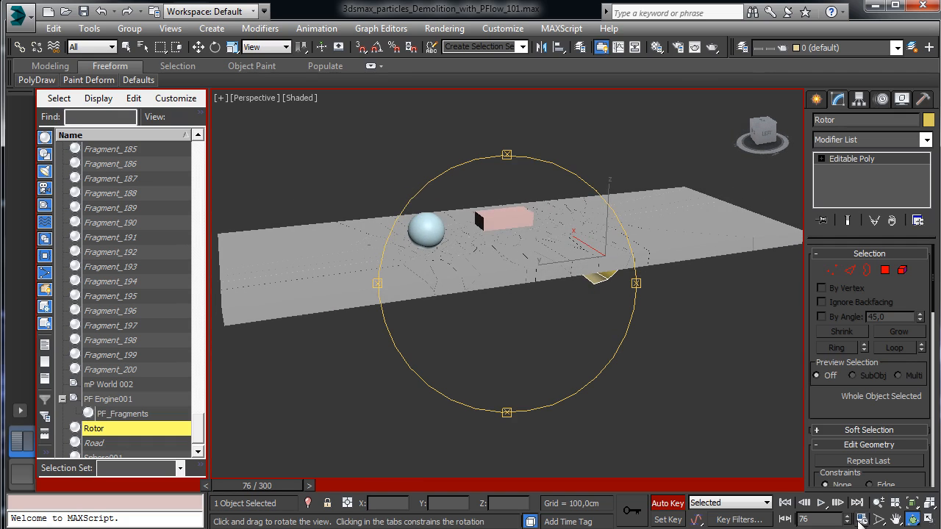
click(895, 519)
drag(561, 324, 561, 363)
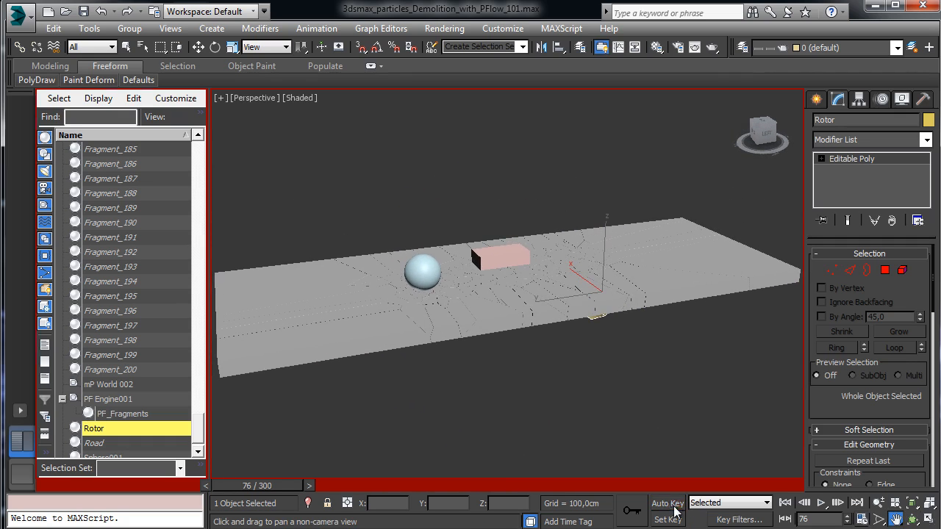
Turn off Auto Key recording and return the animation to frame 0.
click(667, 503)
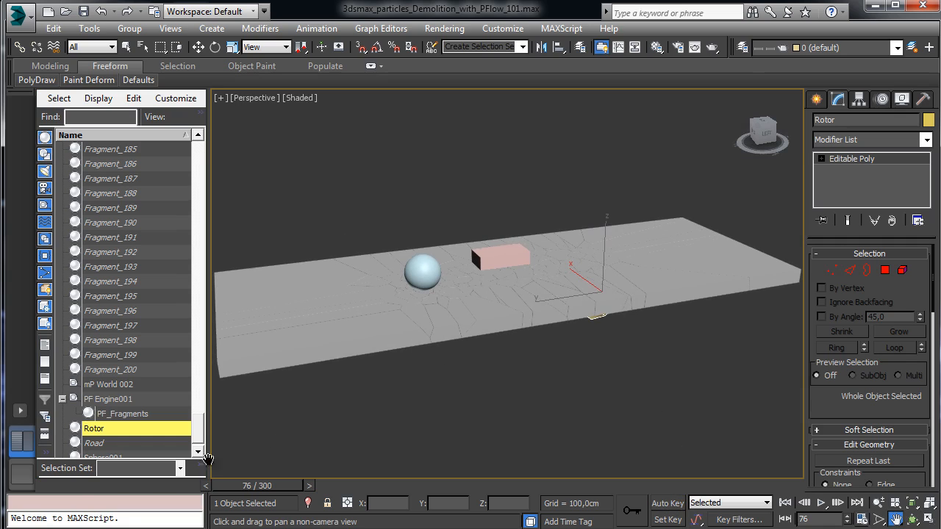
key(Home)
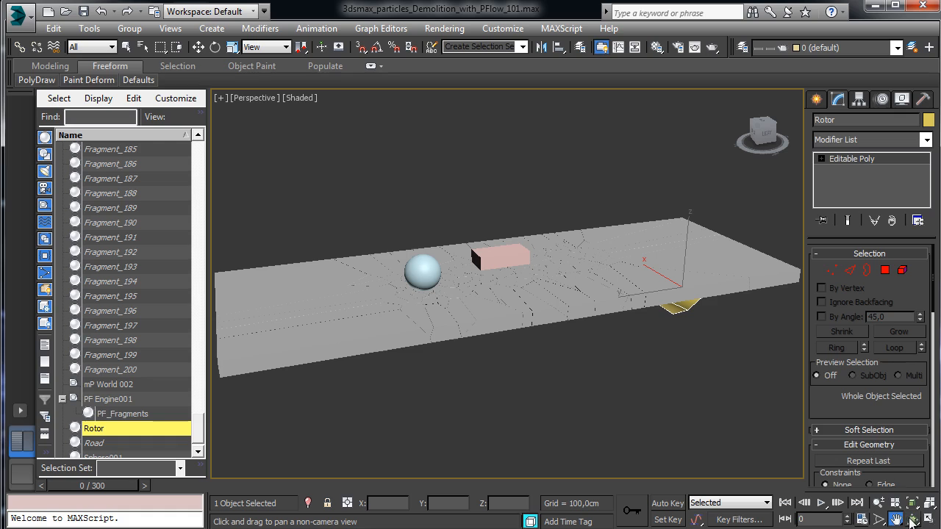
click(911, 518)
mouse_move(437, 307)
mouse_down()
mouse_move(422, 242)
mouse_move(316, 245)
mouse_move(275, 258)
mouse_move(263, 275)
mouse_move(393, 287)
mouse_move(412, 304)
mouse_move(426, 301)
mouse_up()
click(126, 46)
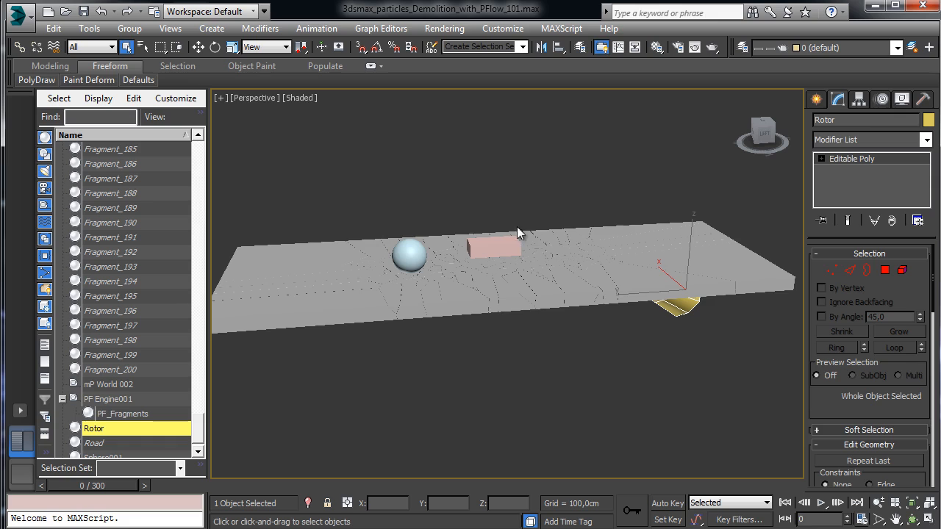
Add a PFlow Collision Shape (WSM) modifier to the Rotor, keep its shape as Geometry, and activate it.
click(926, 140)
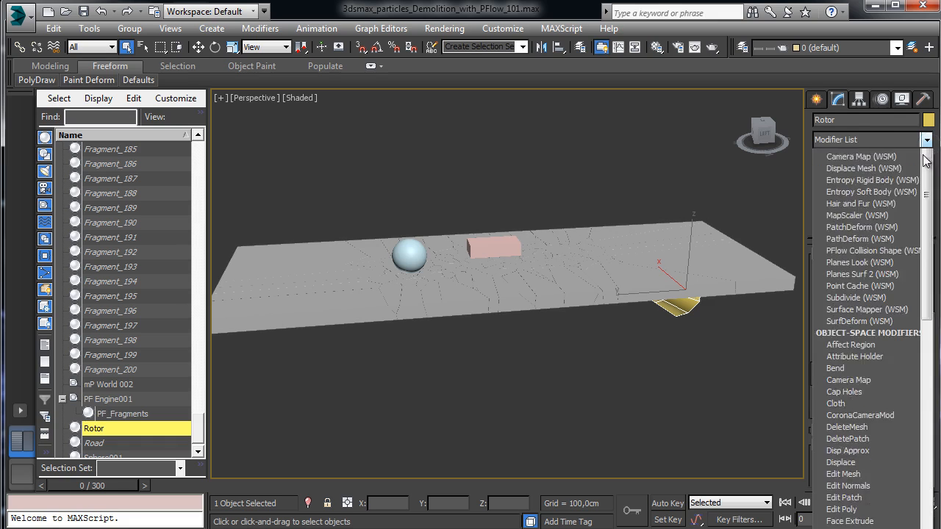
scroll(875, 235, up, 3)
click(882, 344)
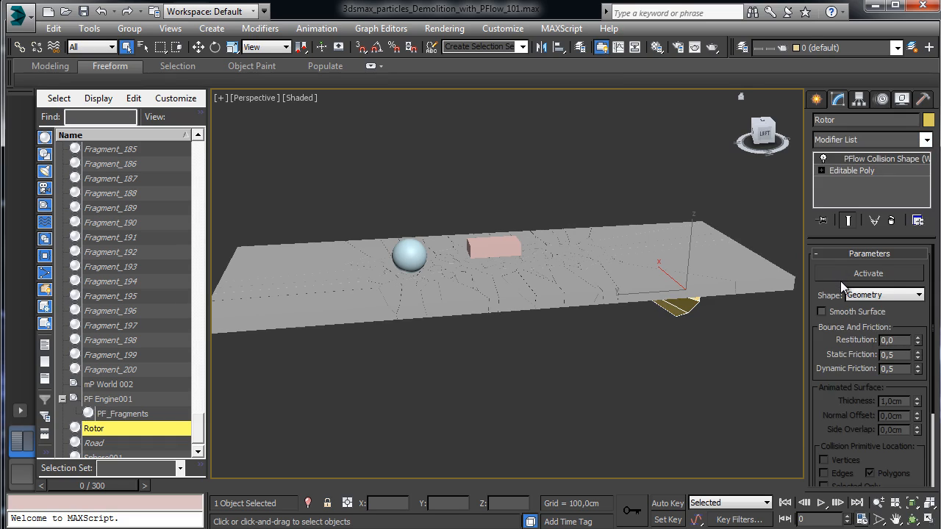
click(866, 294)
click(883, 297)
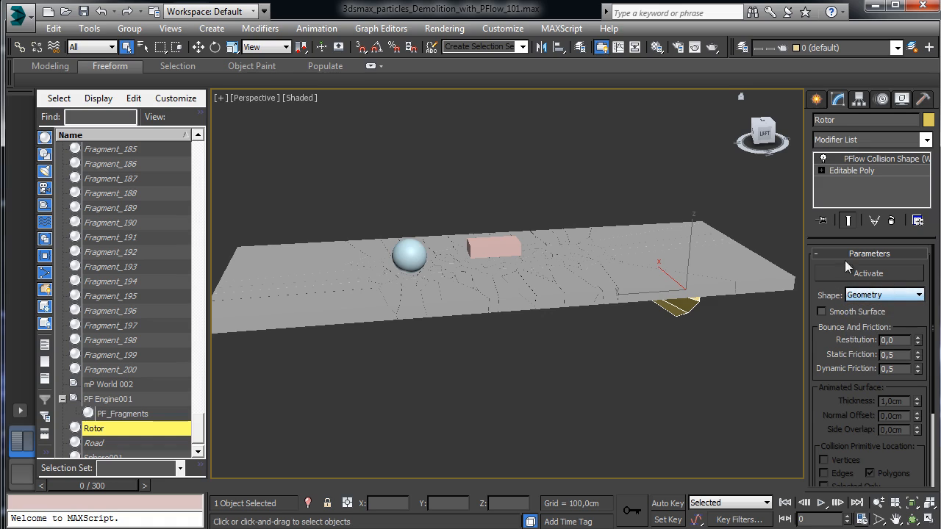
click(881, 275)
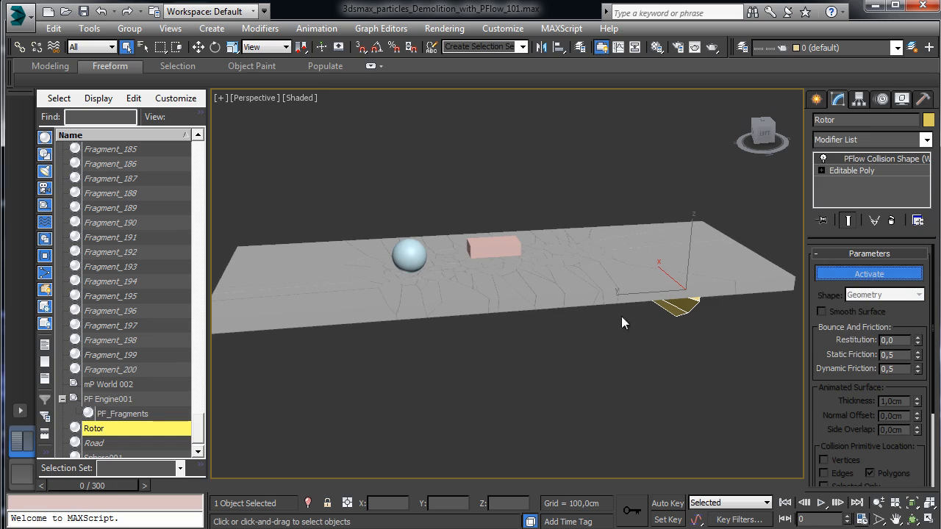
drag(829, 415, 819, 466)
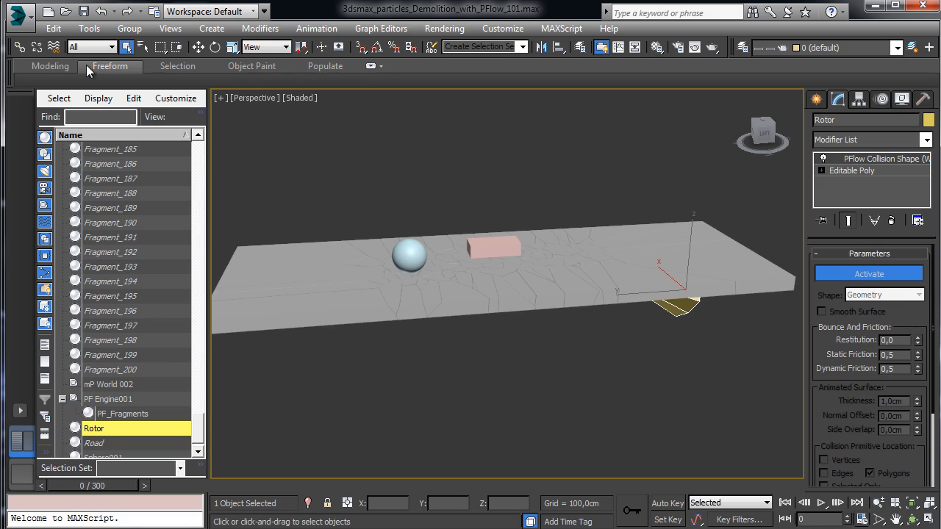
In Particle View, insert an mP Collision test below mP Switch in Event 001 and assign the Rotor as its deflector.
key(6)
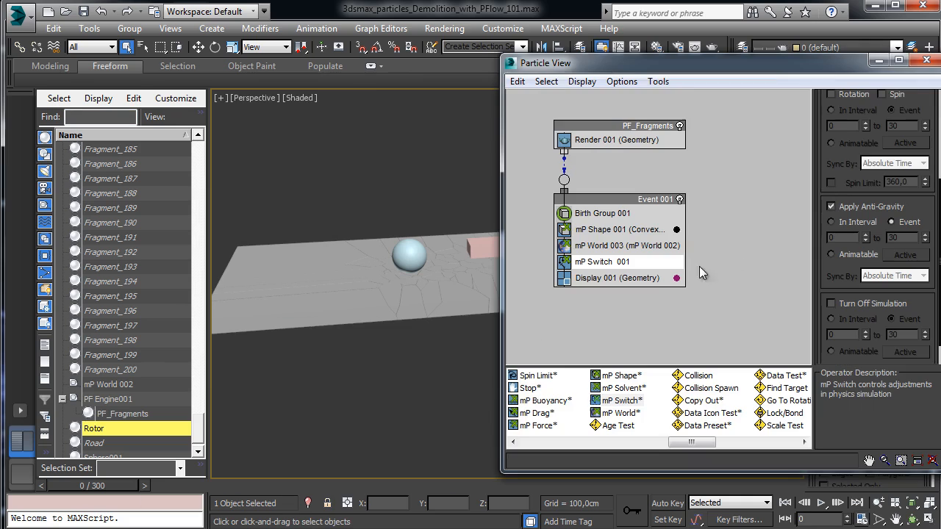
drag(770, 73, 285, 79)
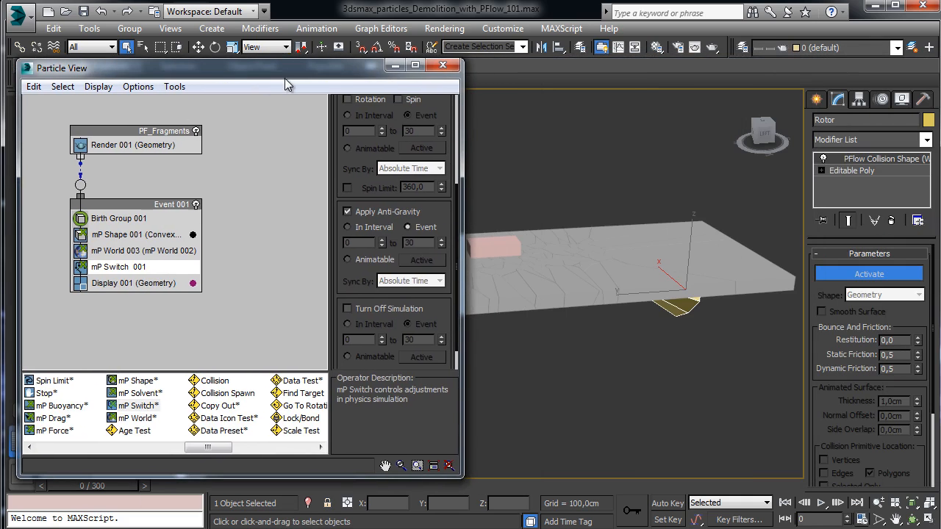
drag(461, 221, 376, 224)
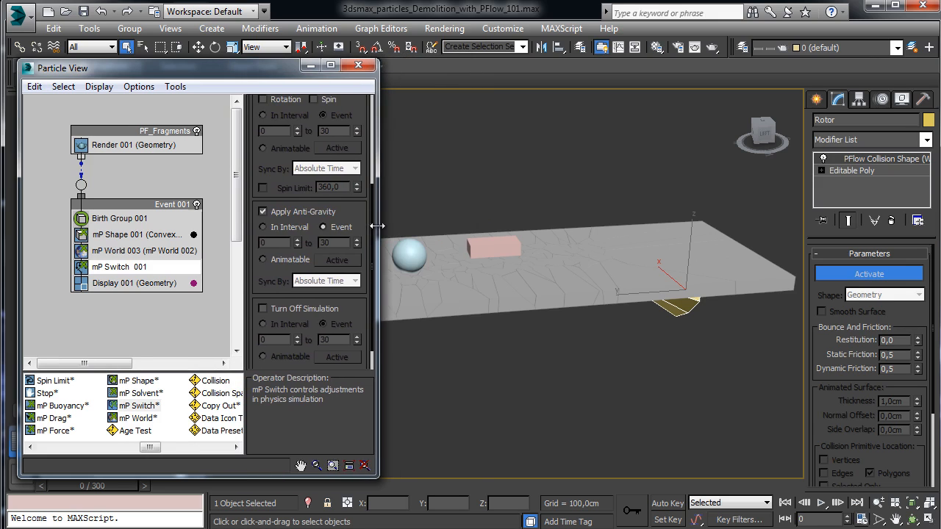
drag(151, 454, 191, 453)
drag(140, 430, 147, 277)
click(133, 283)
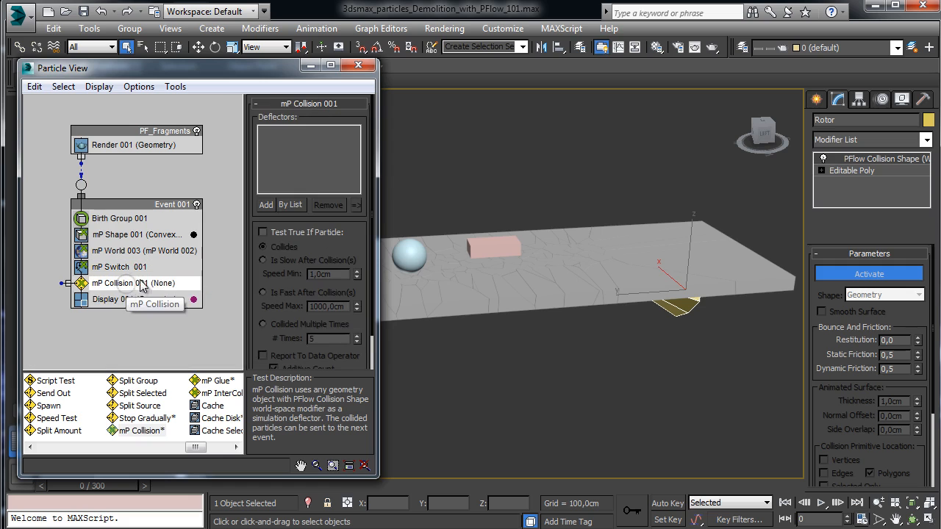
click(290, 205)
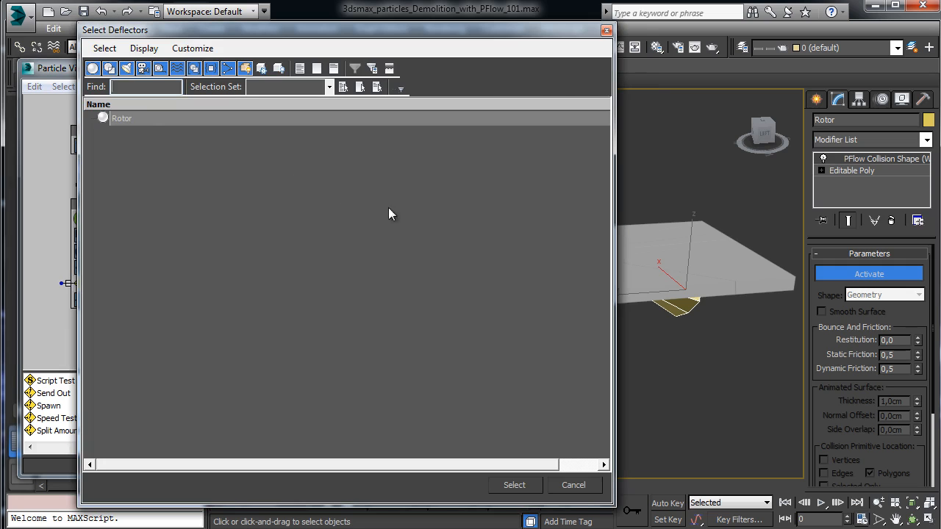
double_click(121, 119)
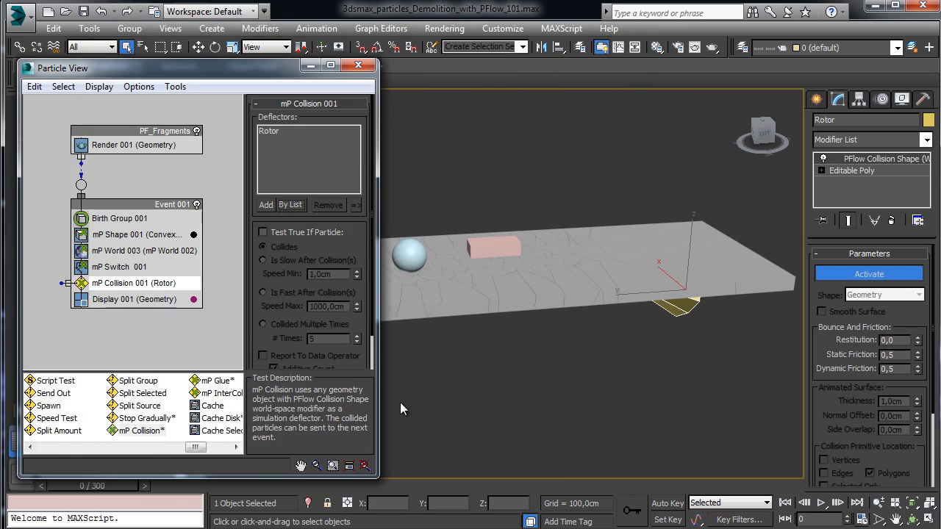
Run the fragment simulation to frame 183, inspect the Rotor's collision with the slab, and save the scene.
drag(101, 494, 502, 488)
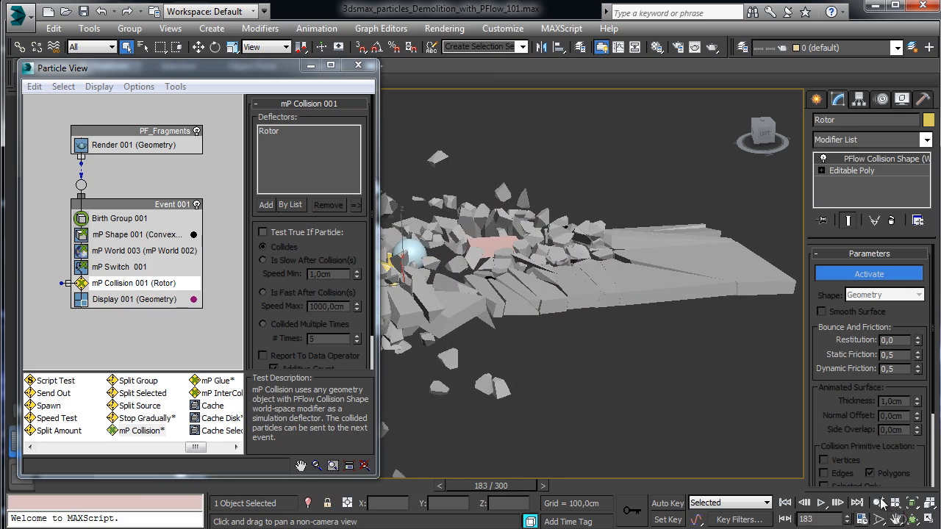
click(896, 519)
drag(531, 343, 674, 355)
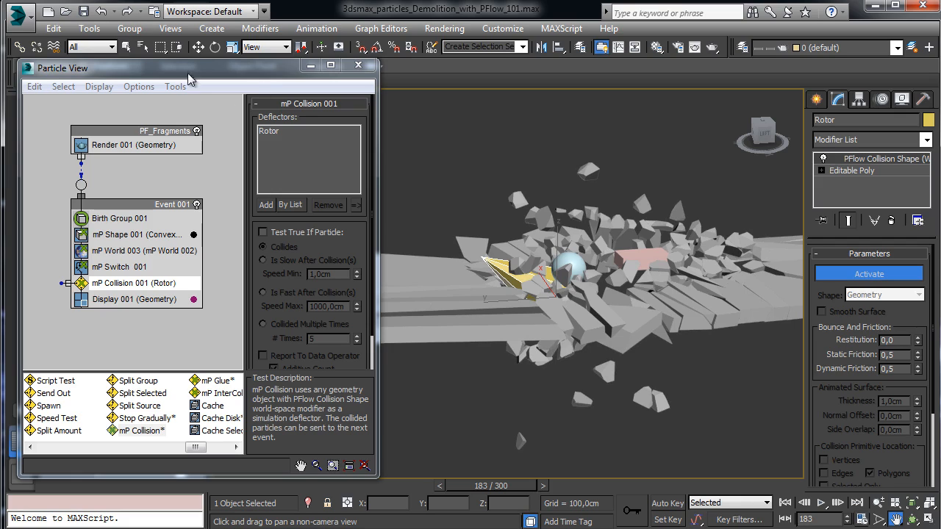
click(83, 11)
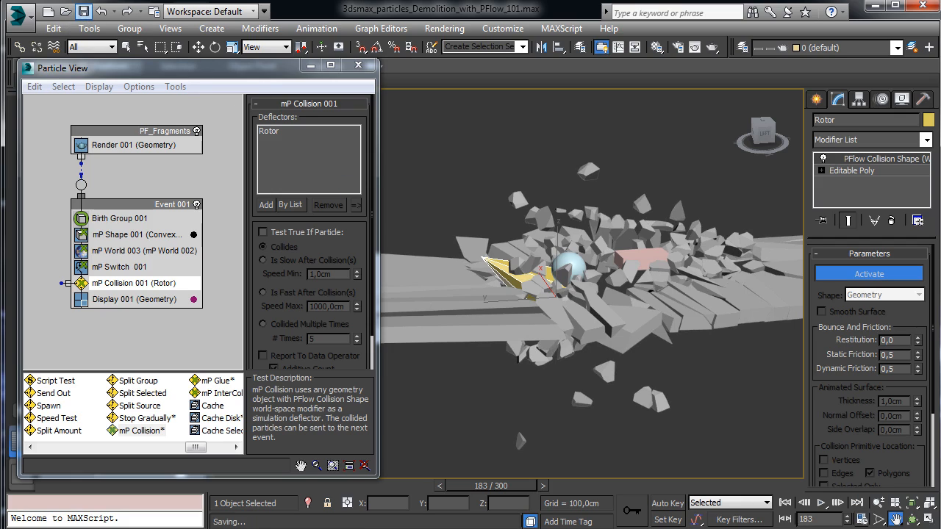
Review the mP Switch settings, run the simulation from frame 0 to check the unsupported slab, and return to frame 0.
click(58, 486)
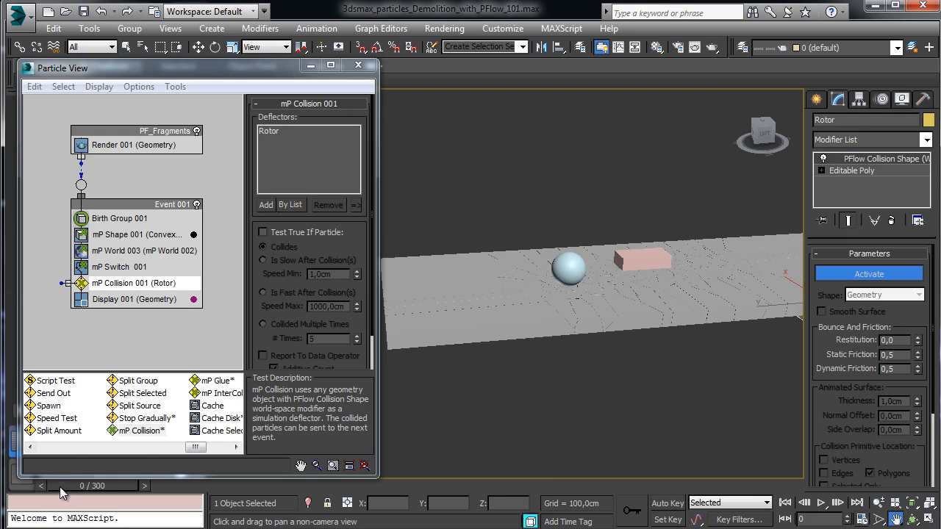
click(110, 267)
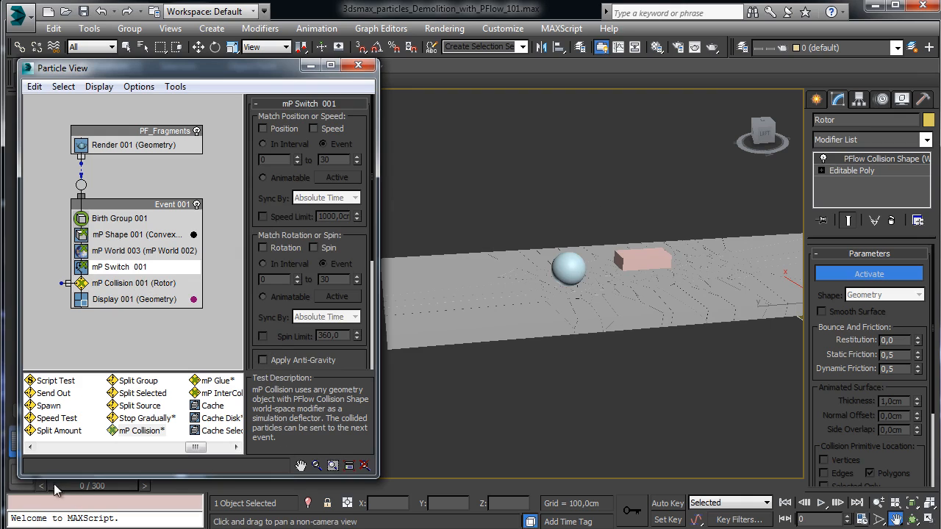
drag(68, 491, 328, 490)
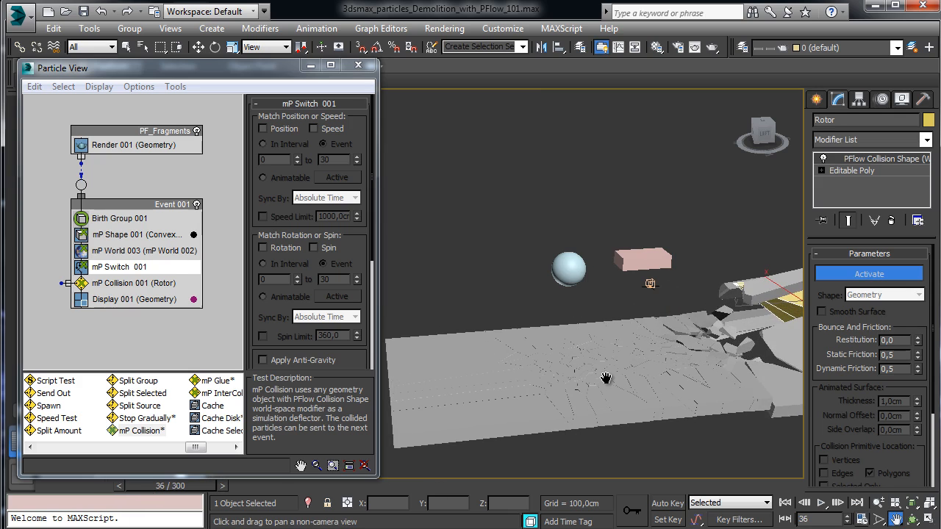
drag(606, 377, 724, 232)
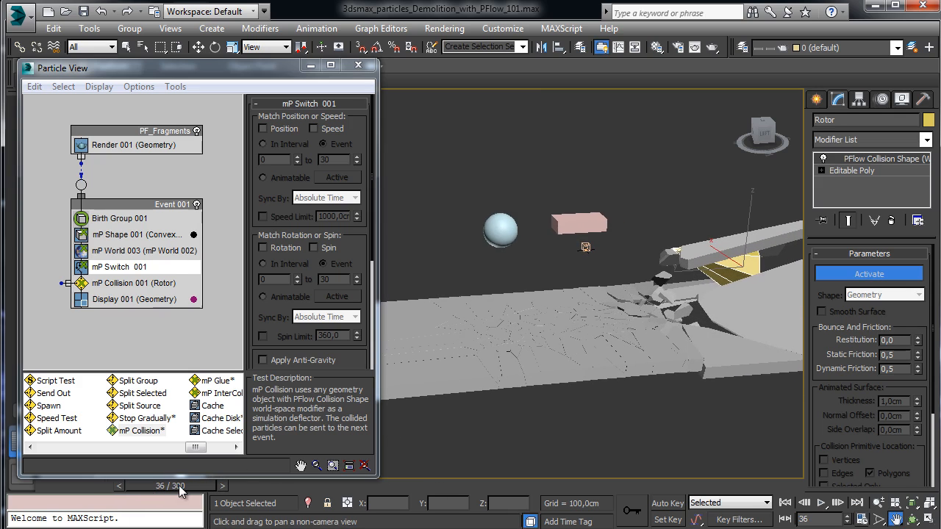
drag(180, 491, 238, 489)
click(48, 486)
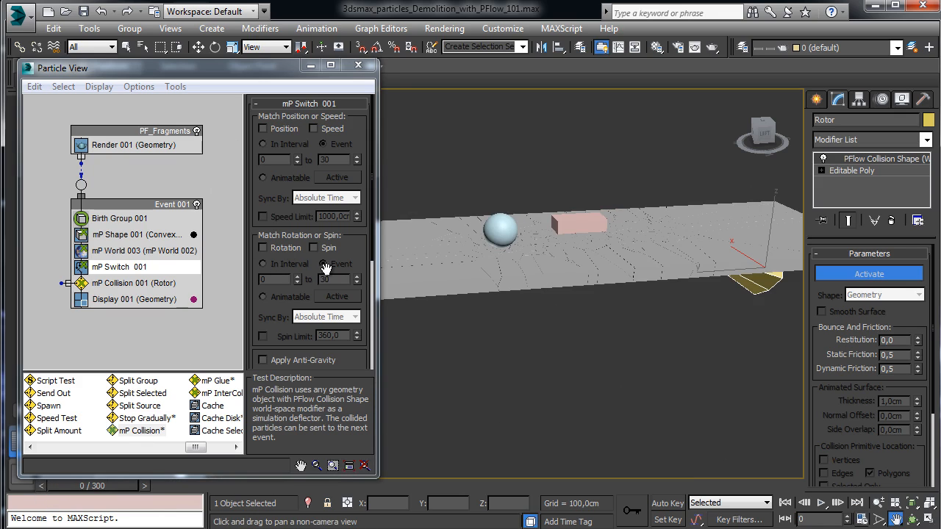
Enable Apply Anti-Gravity in mP Switch 001 and turn on Ground Collision Plane for the mP World 002 driver.
drag(293, 351, 342, 249)
click(279, 297)
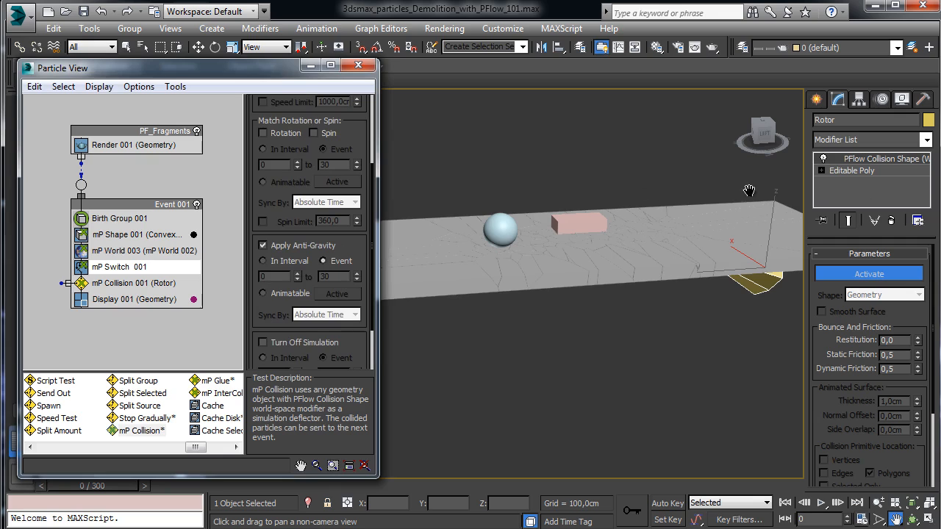
click(125, 250)
click(359, 132)
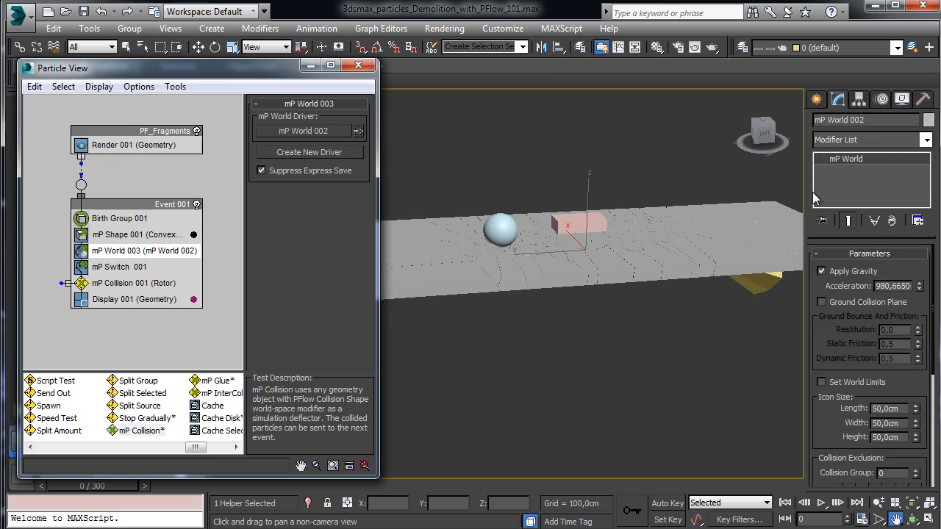
click(850, 303)
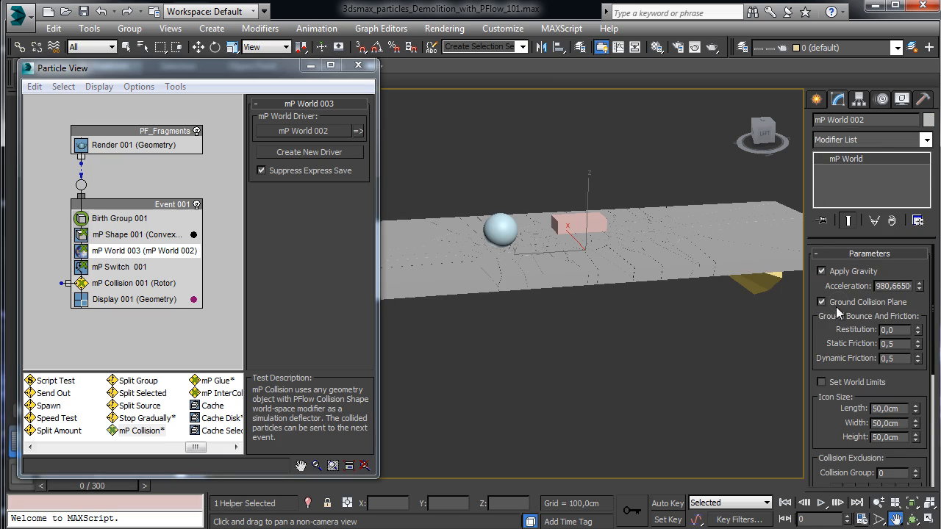
Set mP Switch 001's Apply Anti-Gravity to In Interval, preview the simulation to frame 70, and return to frame 0.
click(121, 267)
drag(273, 308, 295, 196)
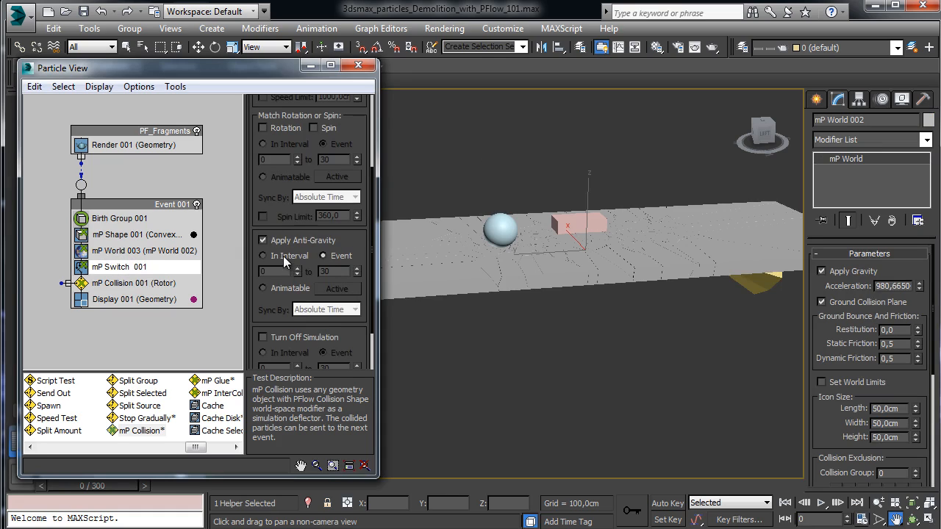
click(264, 255)
drag(114, 485, 256, 482)
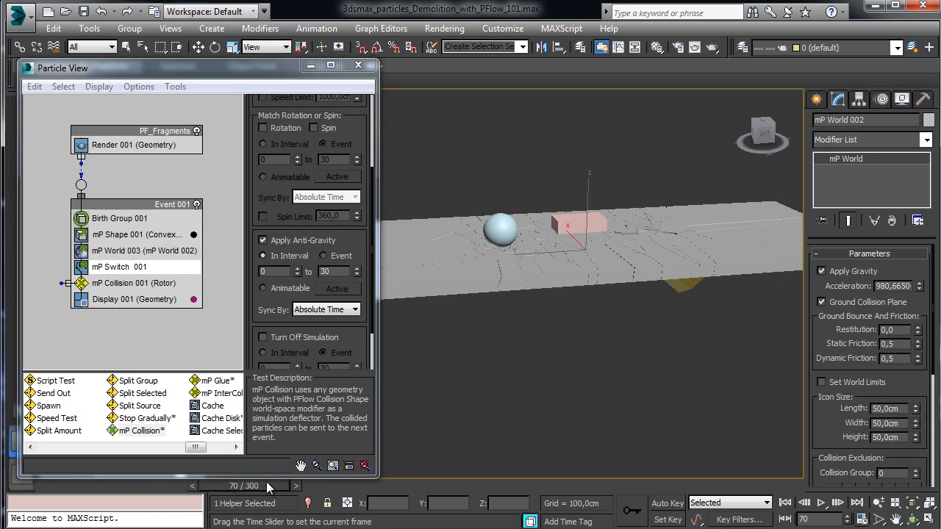
key(ctrl+p)
click(68, 486)
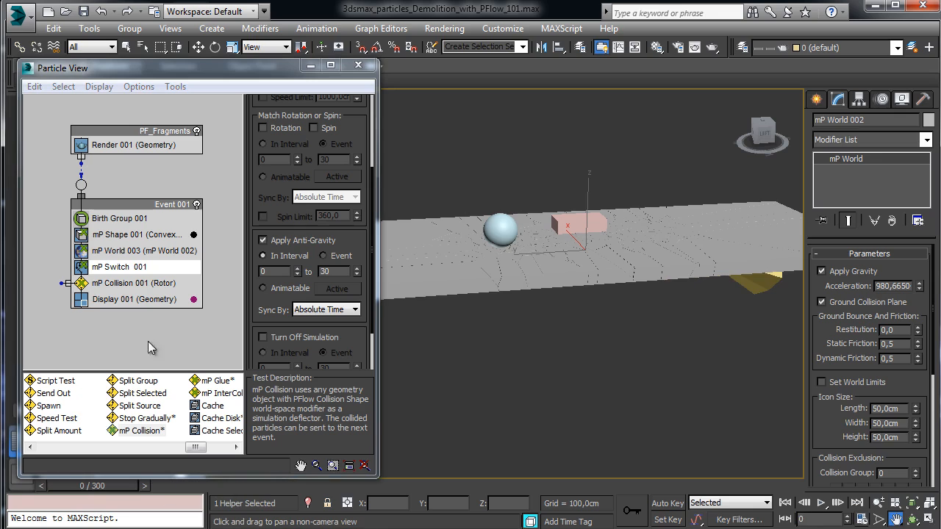
Set the anti-gravity interval's end to frame 60, run the simulation to frame 216, inspect the demolition, and return to frame 0.
double_click(333, 273)
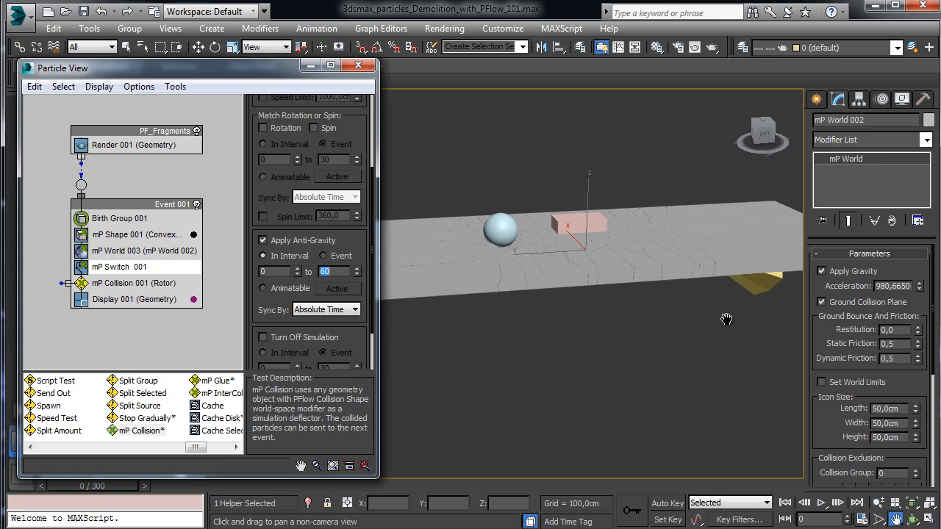
click(911, 519)
drag(537, 309, 546, 305)
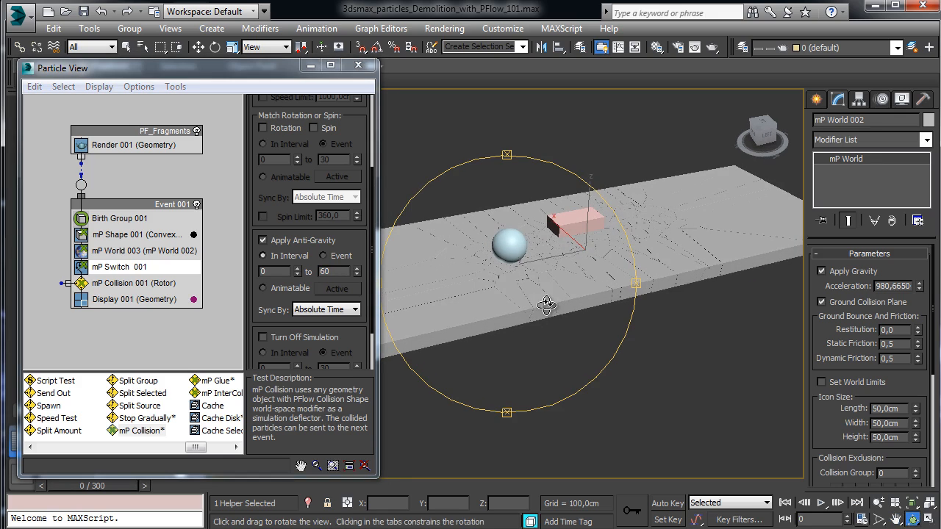
drag(94, 494, 563, 481)
key(ctrl+r)
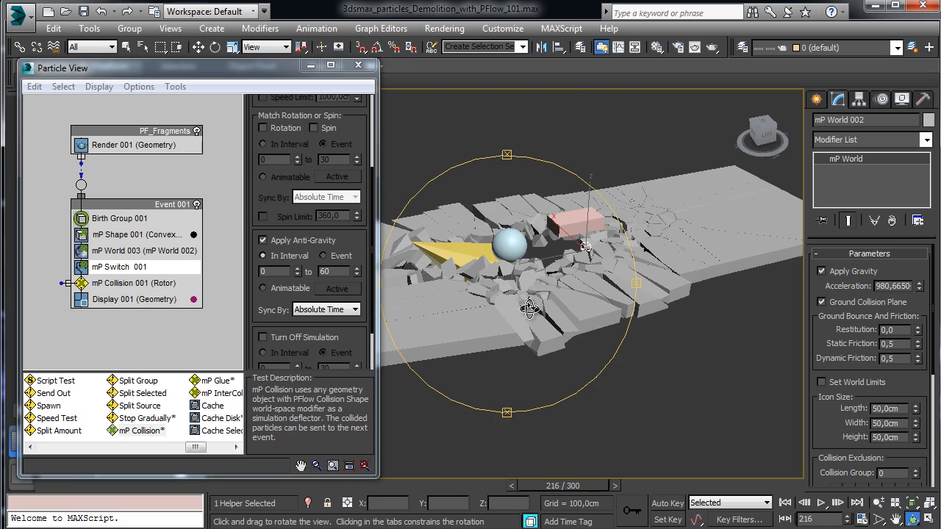
drag(527, 309, 422, 335)
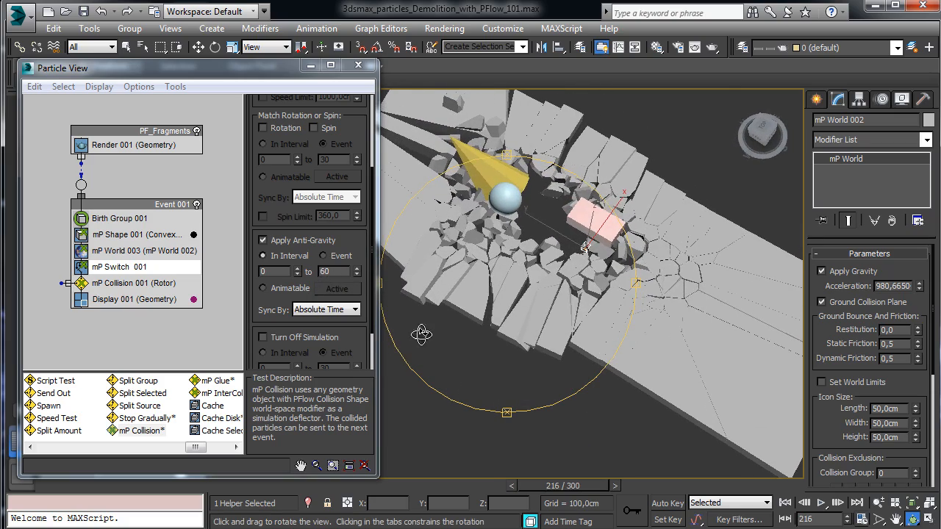
click(59, 487)
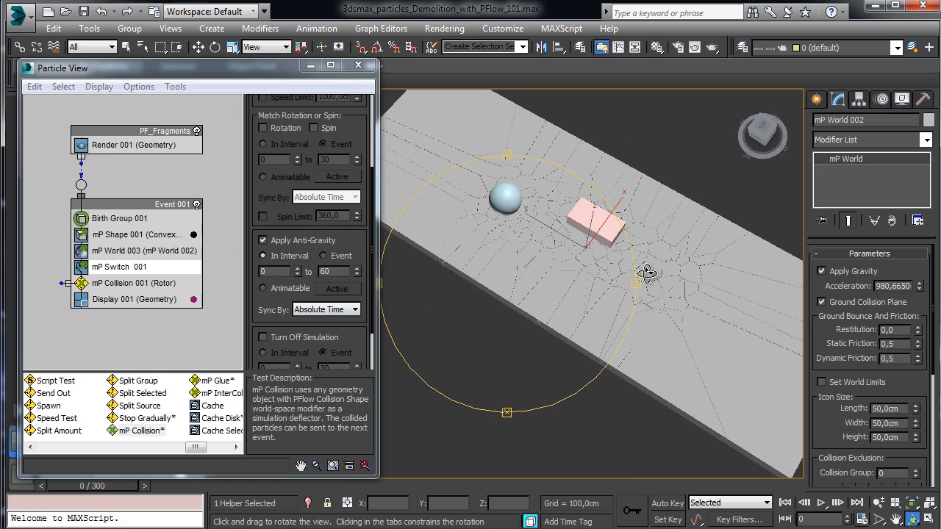
Close Particle View and, in the Left view, draw a box along the slab's length, about 316 by 4111 by 165 cm.
drag(499, 284, 568, 230)
click(817, 99)
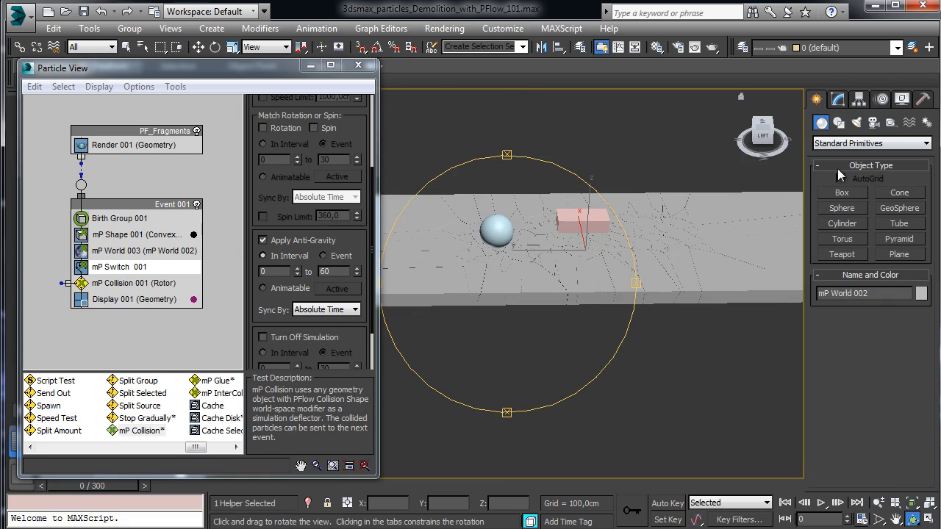
click(841, 192)
click(358, 64)
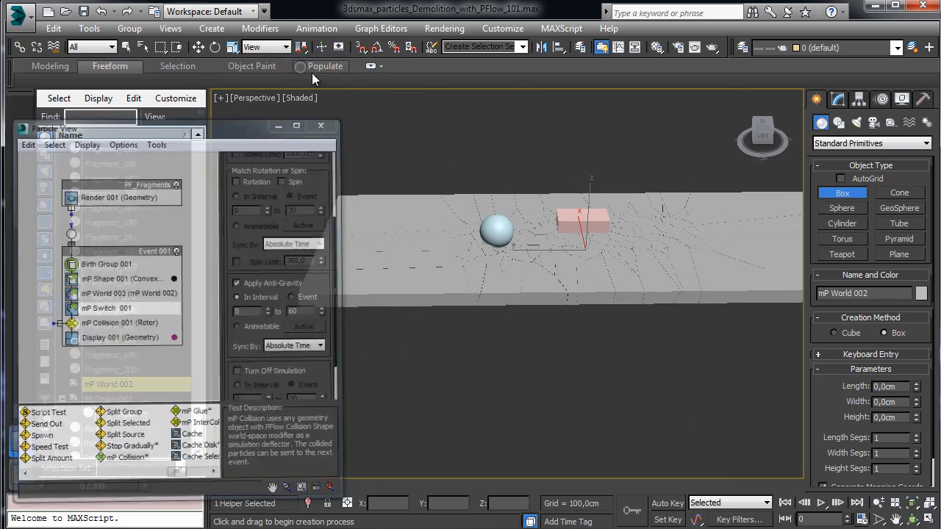
click(931, 516)
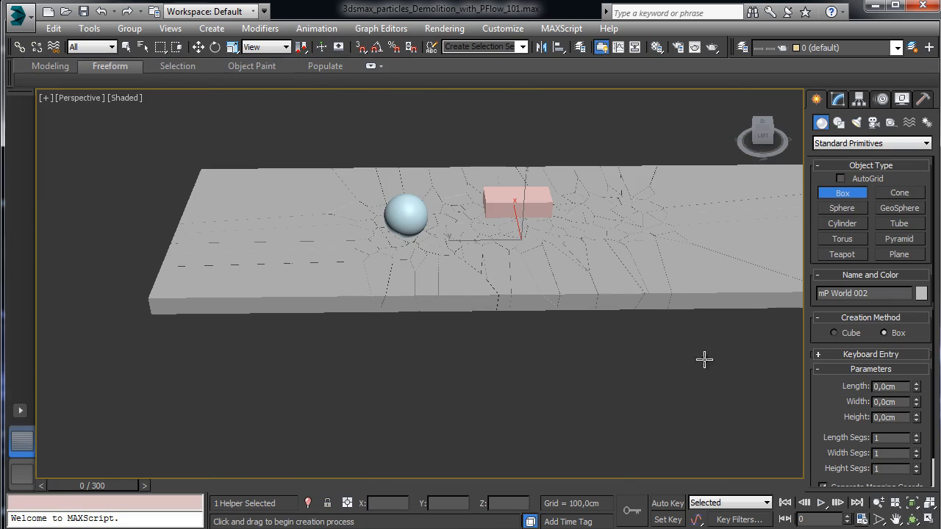
click(87, 98)
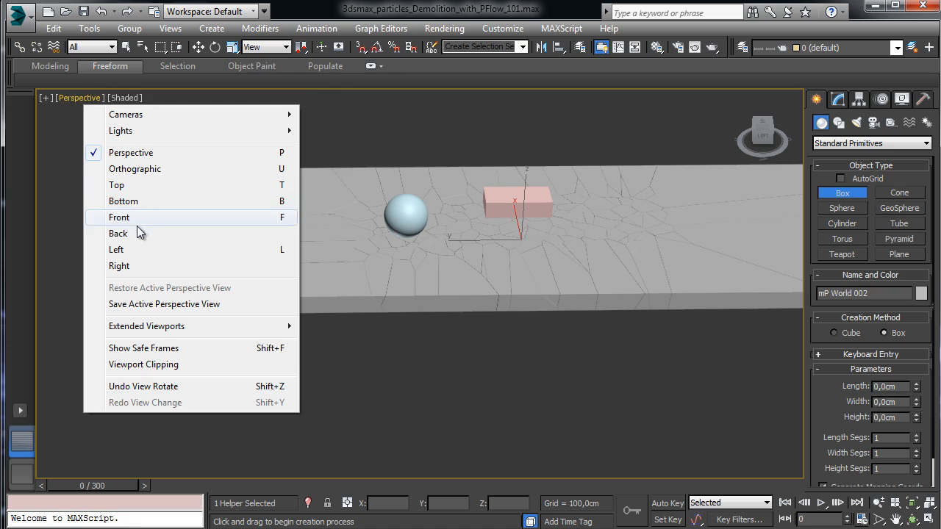
click(137, 250)
click(912, 502)
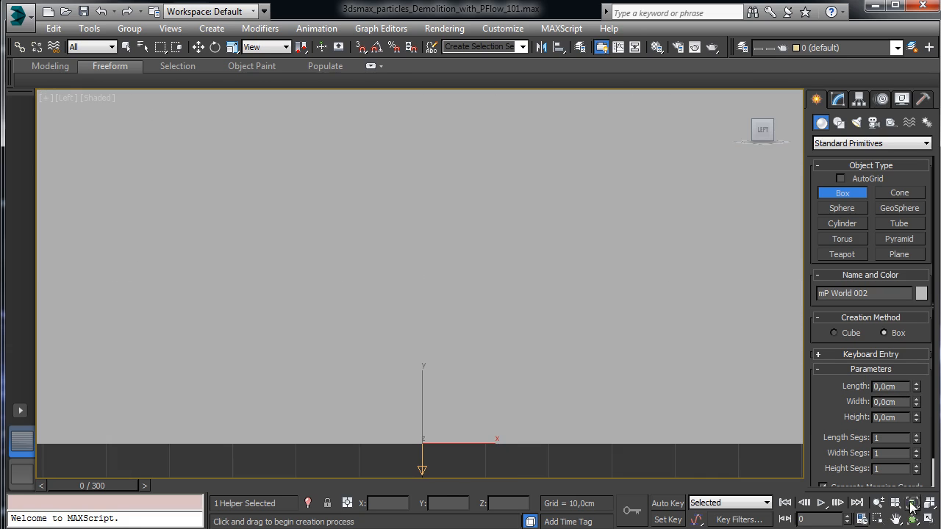
click(878, 502)
drag(582, 255, 582, 456)
click(842, 194)
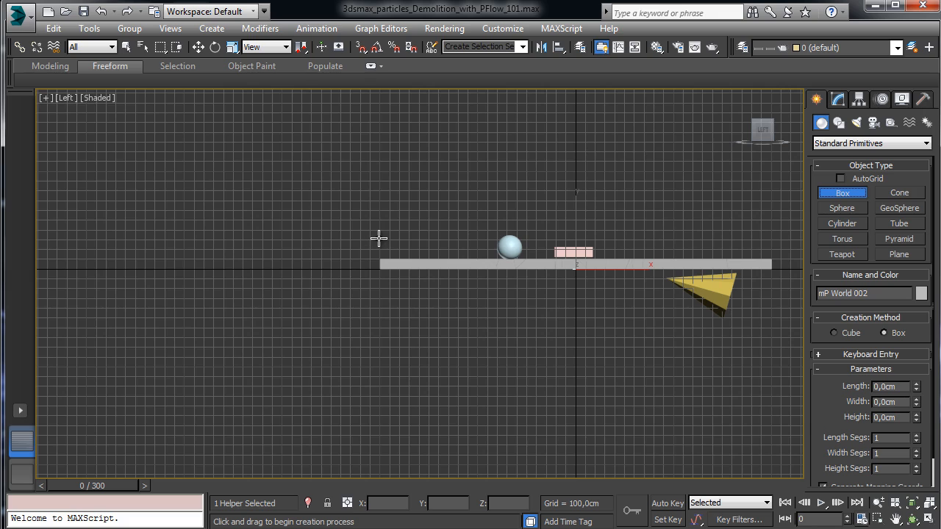
drag(379, 238, 782, 271)
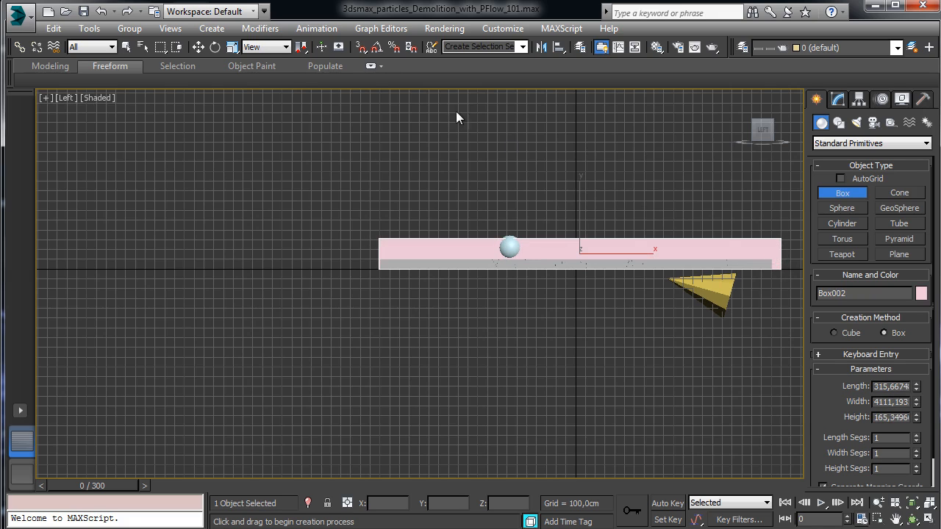
Move the new box along the X axis to the slab's long edge, at X about 949 cm.
click(200, 47)
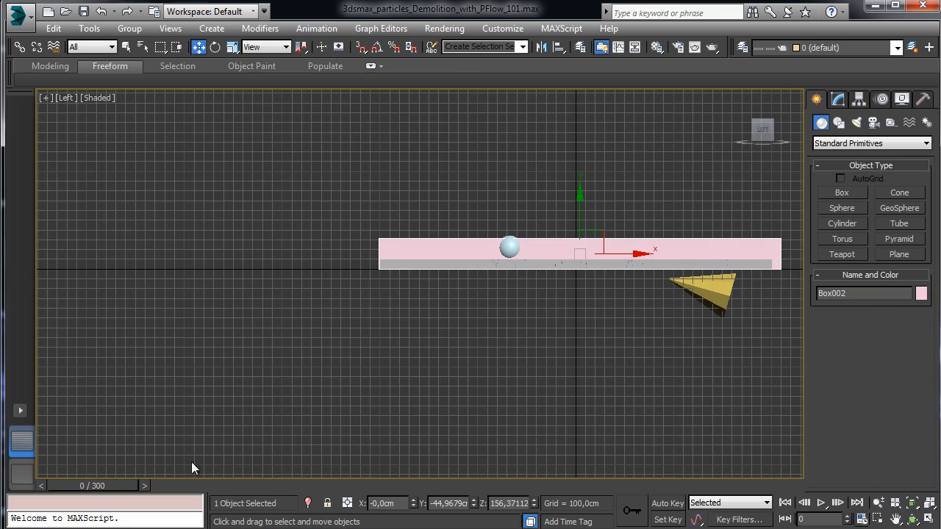
click(929, 518)
click(912, 519)
mouse_move(529, 270)
mouse_down()
mouse_move(458, 257)
mouse_move(512, 264)
mouse_up()
click(199, 47)
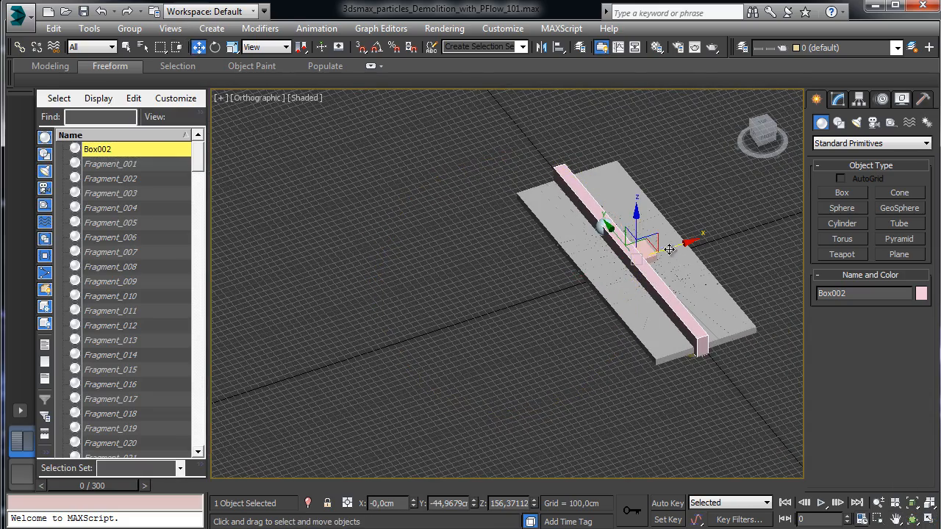
drag(668, 250, 738, 235)
click(910, 503)
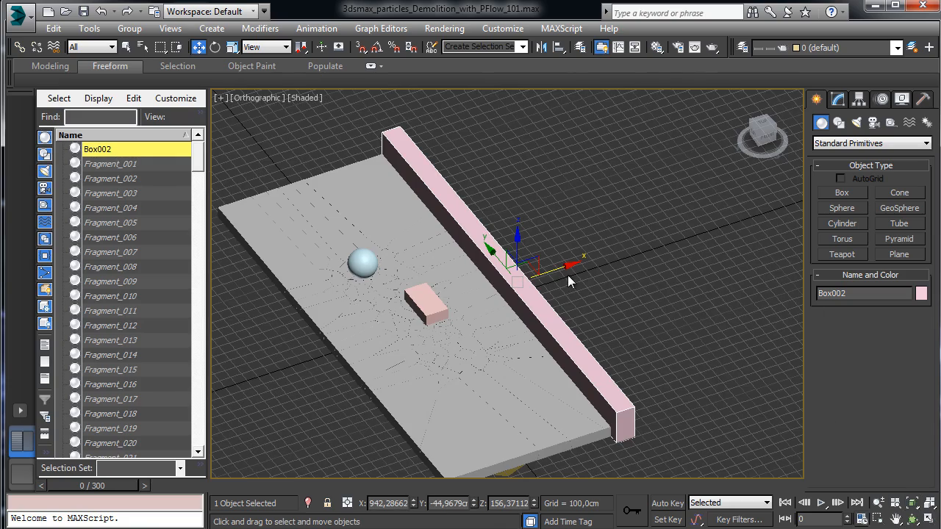
mouse_move(547, 270)
mouse_down()
mouse_move(527, 277)
mouse_move(557, 269)
mouse_up()
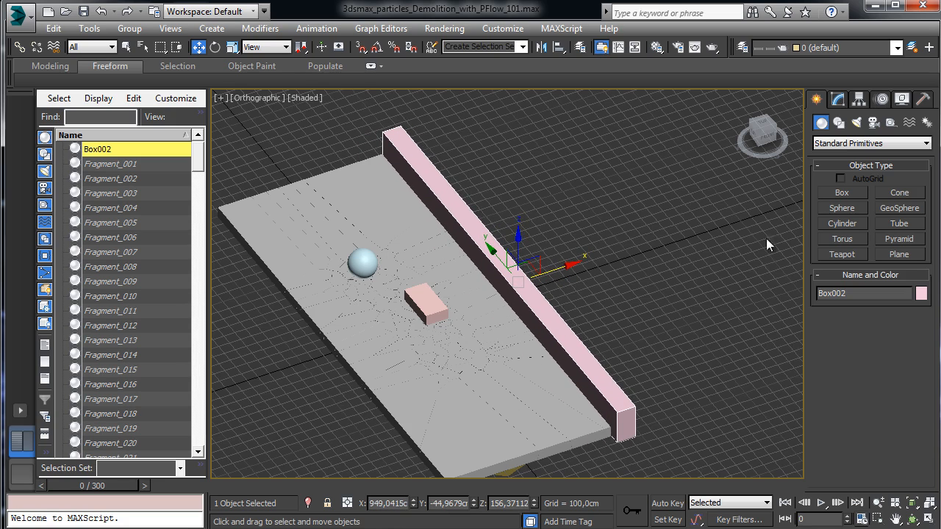
Rename the box Side and clone it along X to the slab's opposite edge, at X about -747 cm.
double_click(845, 292)
text(Side)
key(Return)
mouse_move(560, 267)
shift+mouse_down()
mouse_move(366, 311)
mouse_move(375, 311)
shift+mouse_up()
click(473, 335)
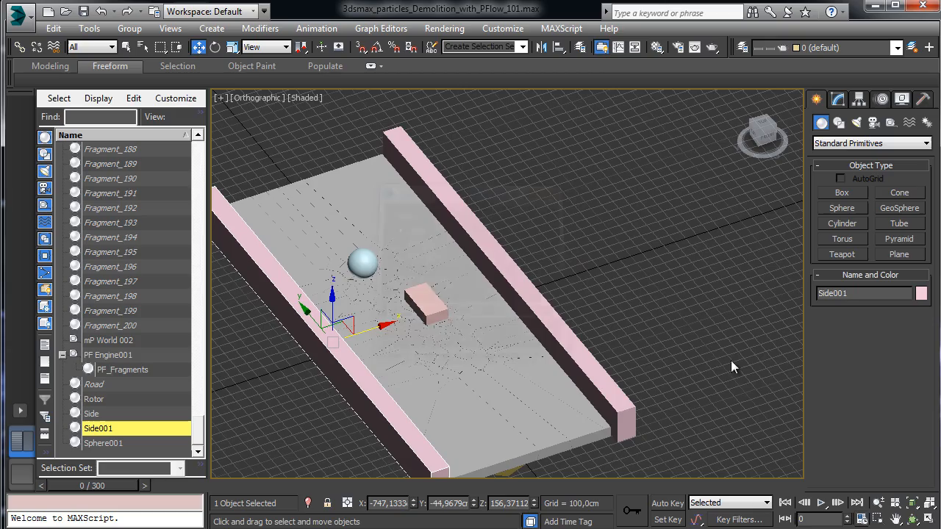
Move the cloned side box closer against the slab's edge, to X about -739 cm.
click(911, 519)
mouse_move(463, 317)
mouse_down()
mouse_move(418, 263)
mouse_move(399, 200)
mouse_up()
click(198, 47)
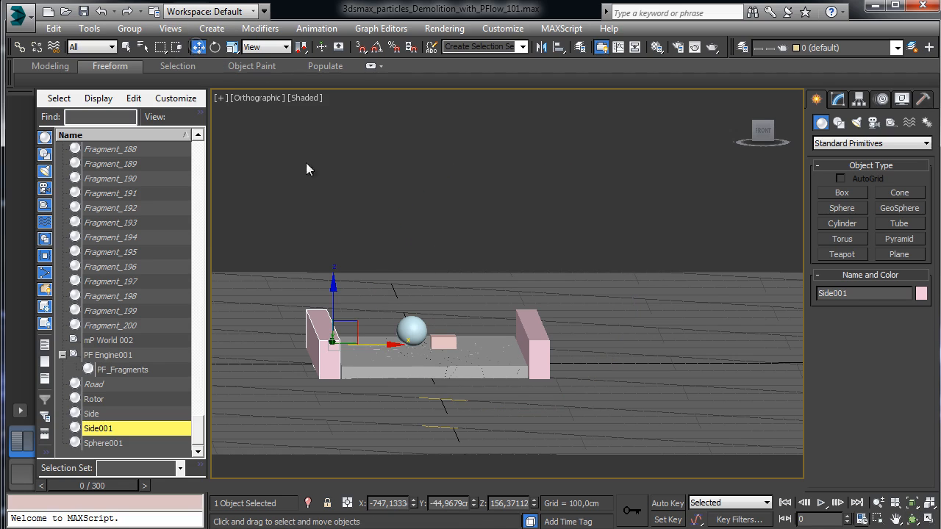
drag(370, 344, 370, 339)
Add a PFlow Collision Shape (WSM) modifier to Side001 and activate it with the Geometry shape.
click(838, 99)
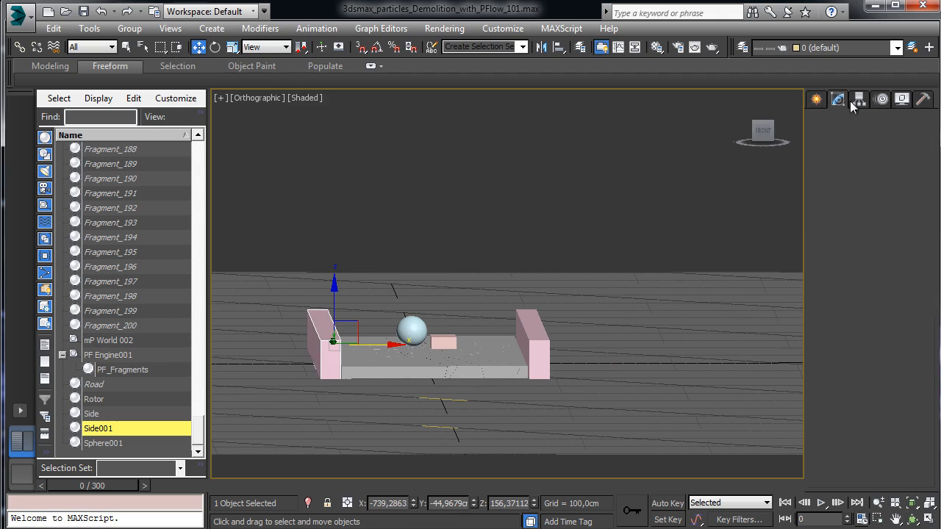
click(926, 139)
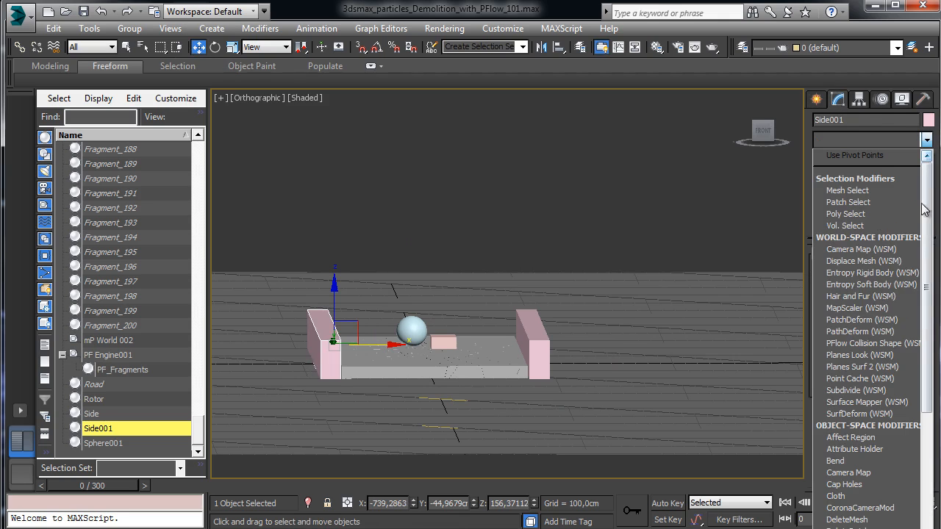
click(885, 345)
click(882, 274)
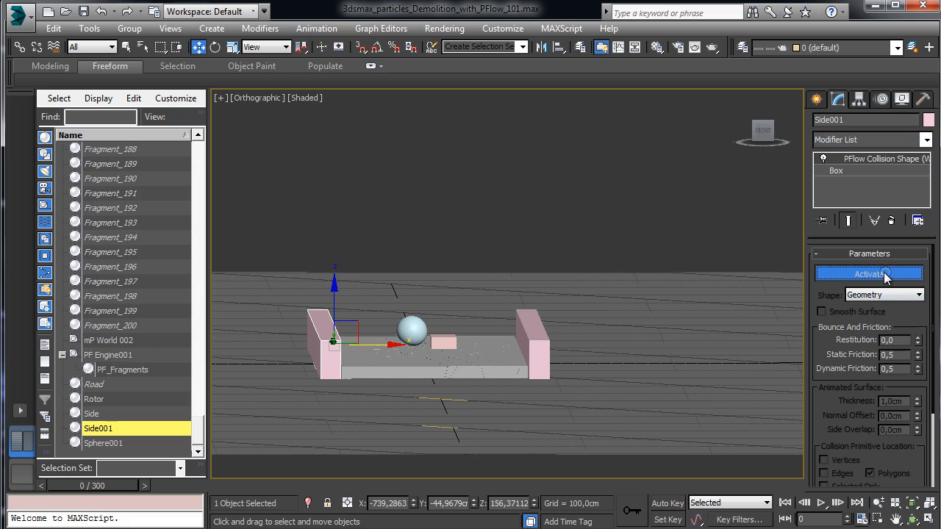
Add a PFlow Collision Shape (WSM) modifier to the Side box and activate it with the Geometry shape.
click(542, 335)
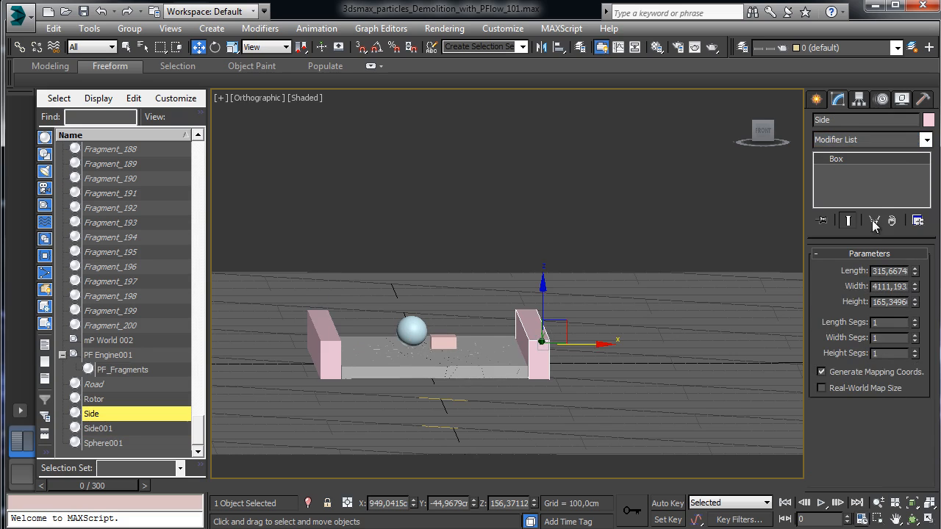
click(927, 141)
click(858, 341)
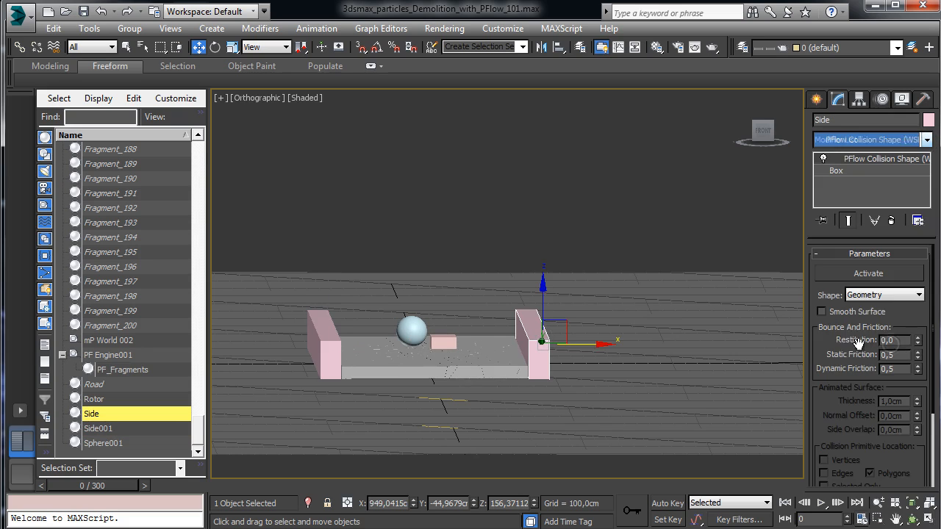
click(864, 273)
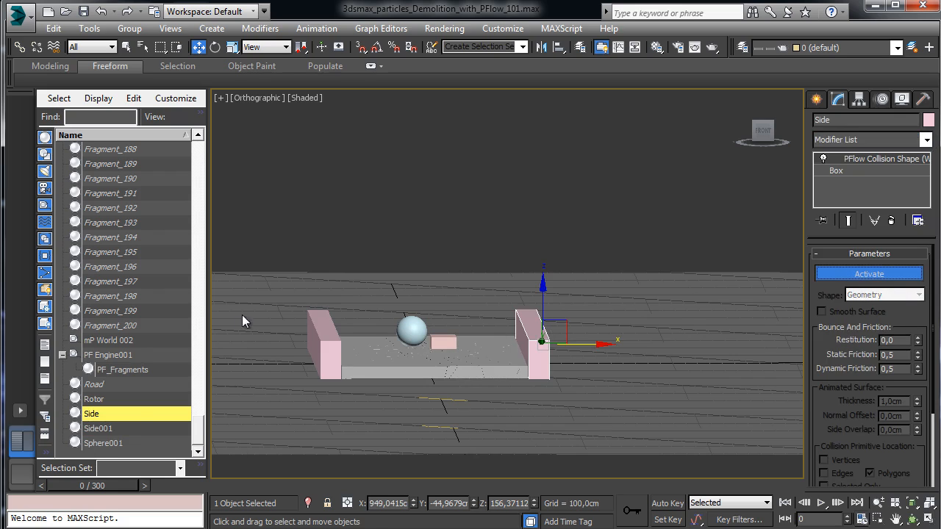
Select the PF_Fragments source and switch the viewport to a Perspective view of the whole slab between the side boxes.
click(122, 369)
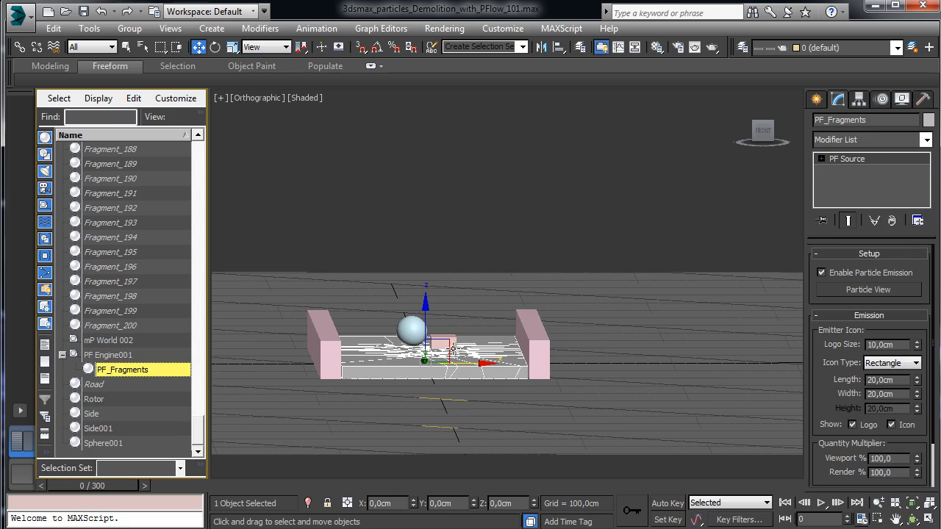
click(265, 100)
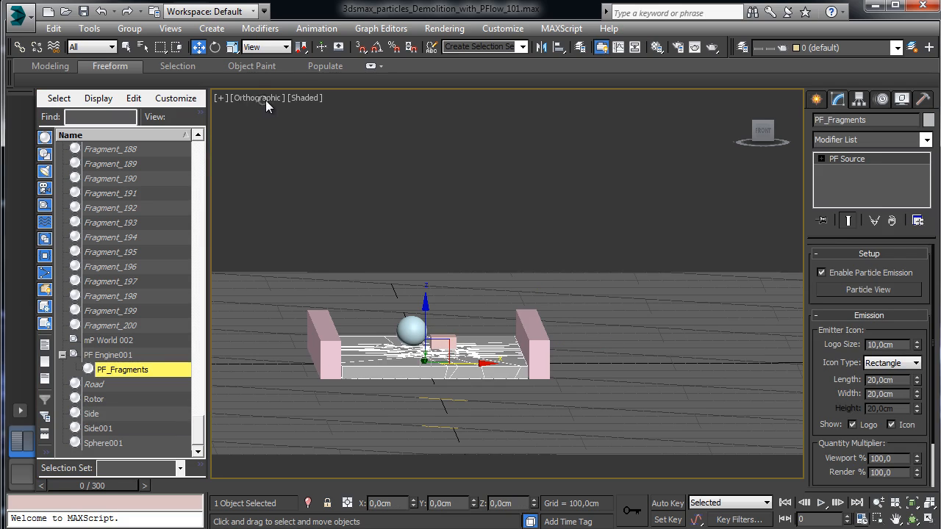
click(266, 101)
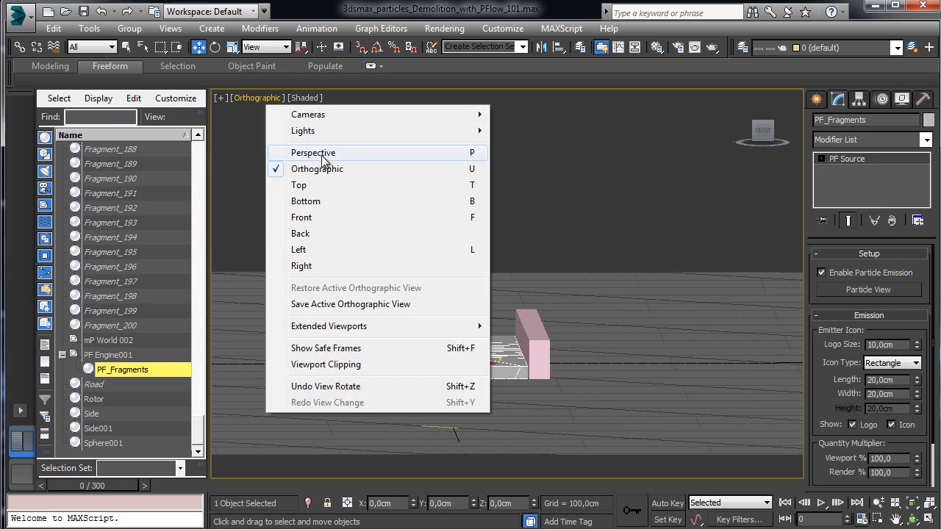
click(321, 153)
click(912, 519)
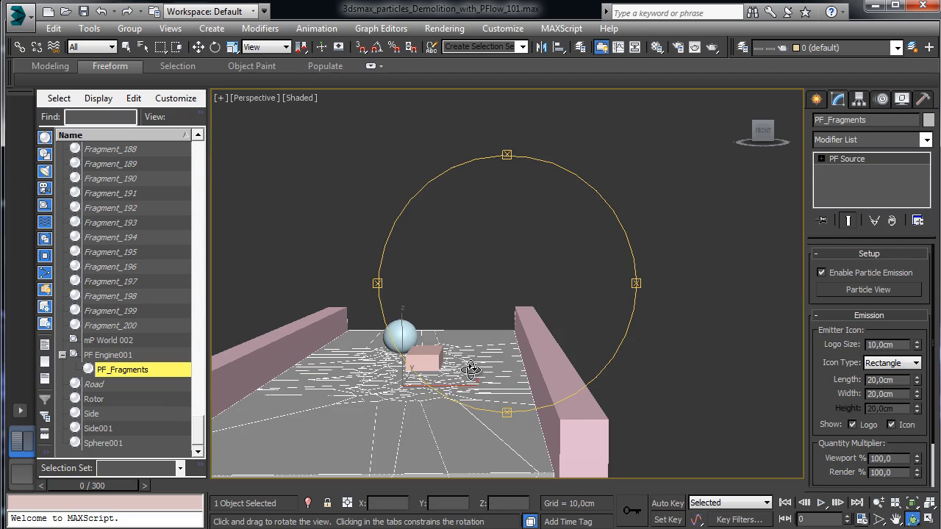
drag(471, 370, 610, 400)
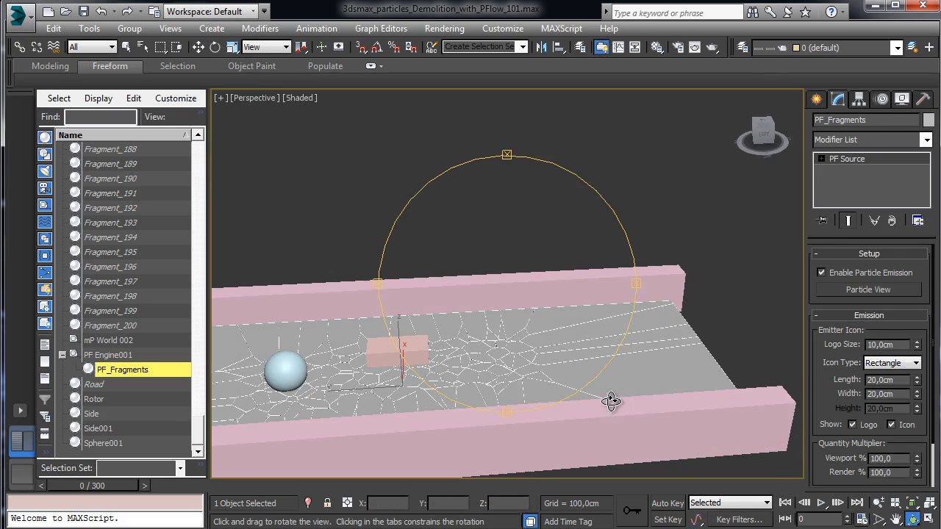
click(895, 519)
drag(574, 372, 723, 281)
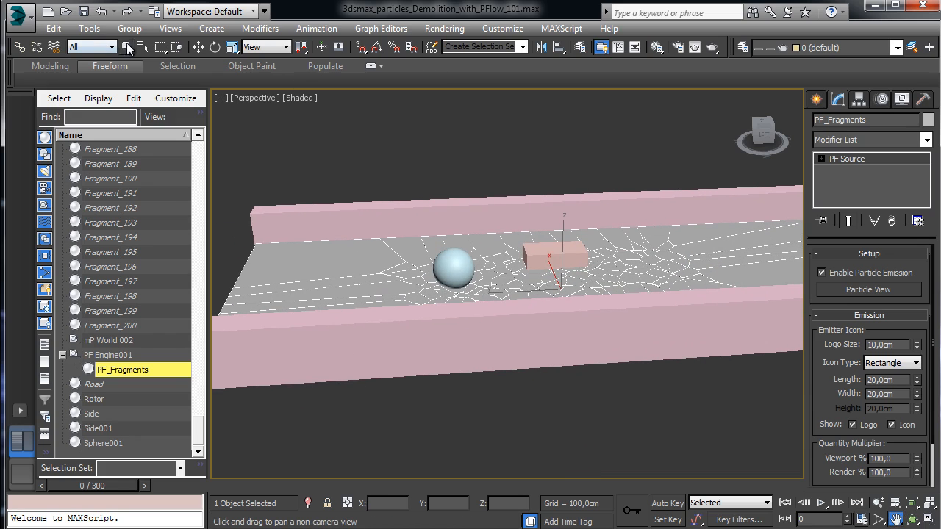
click(127, 47)
Add Side and Side001 to the deflectors of the mP Collision 001 test in Particle View.
key(6)
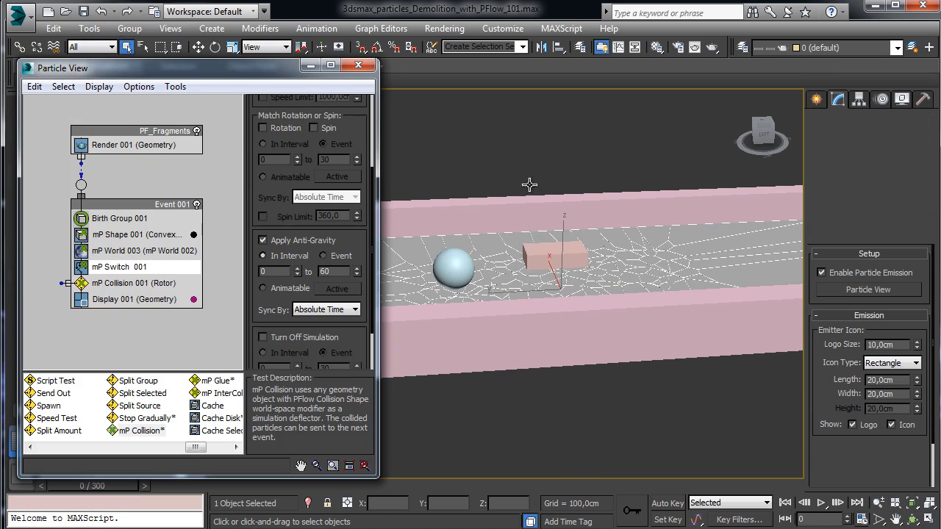
click(141, 283)
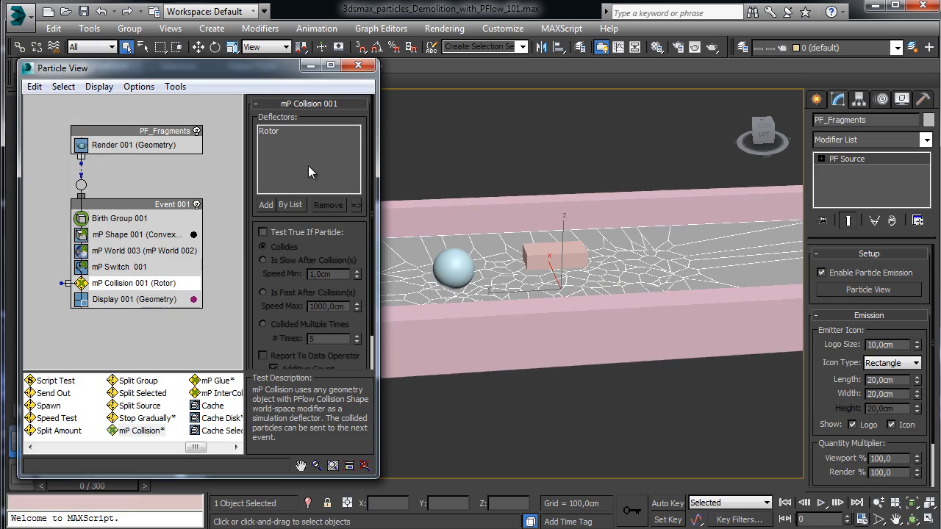
click(290, 205)
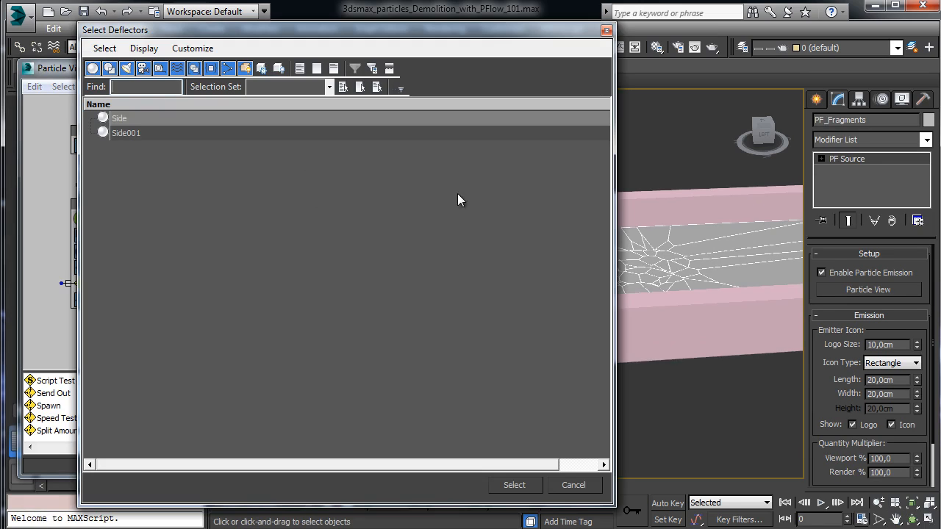
click(128, 123)
ctrl+click(128, 133)
click(515, 485)
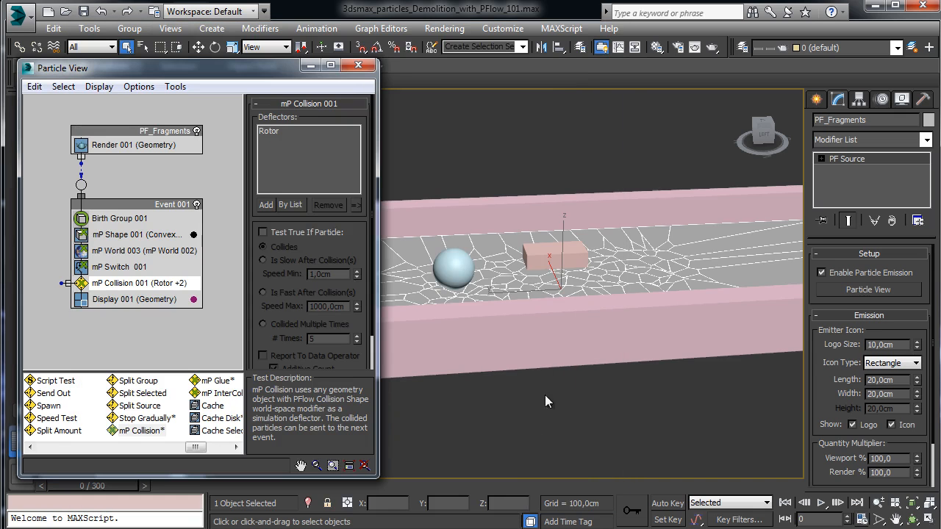
Scrub the simulation to frame 183, examine how the fragments behave between the side boxes, and return to frame 0.
drag(118, 487, 439, 512)
click(309, 66)
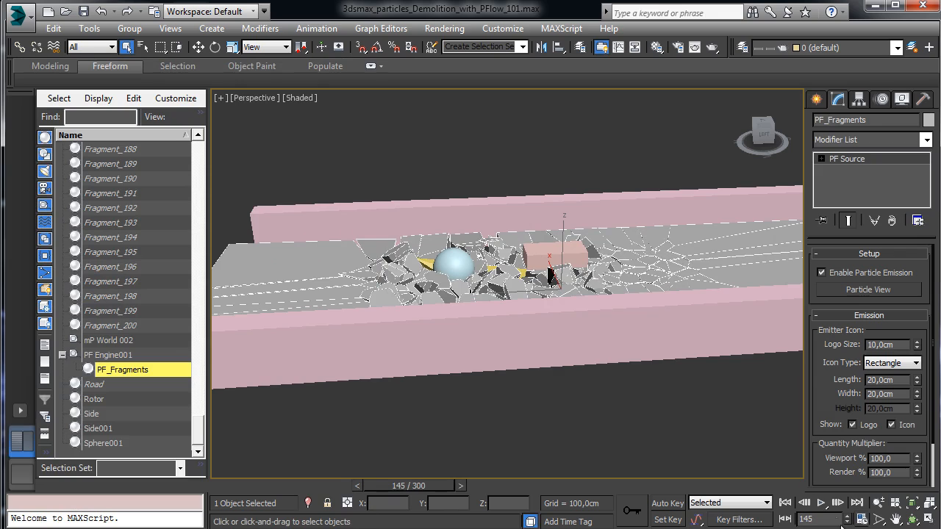
click(911, 519)
drag(437, 285, 424, 327)
drag(45, 490, 456, 520)
key(ctrl+r)
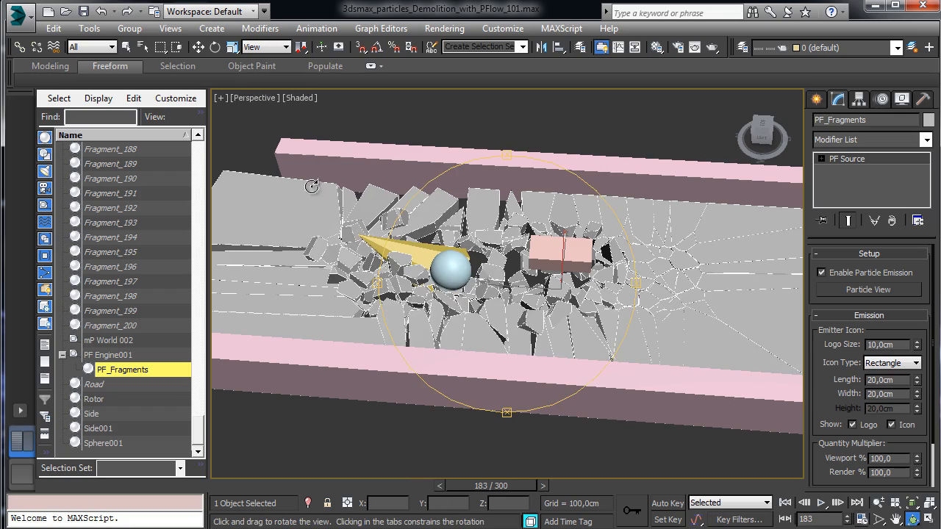
drag(684, 404, 651, 309)
click(895, 518)
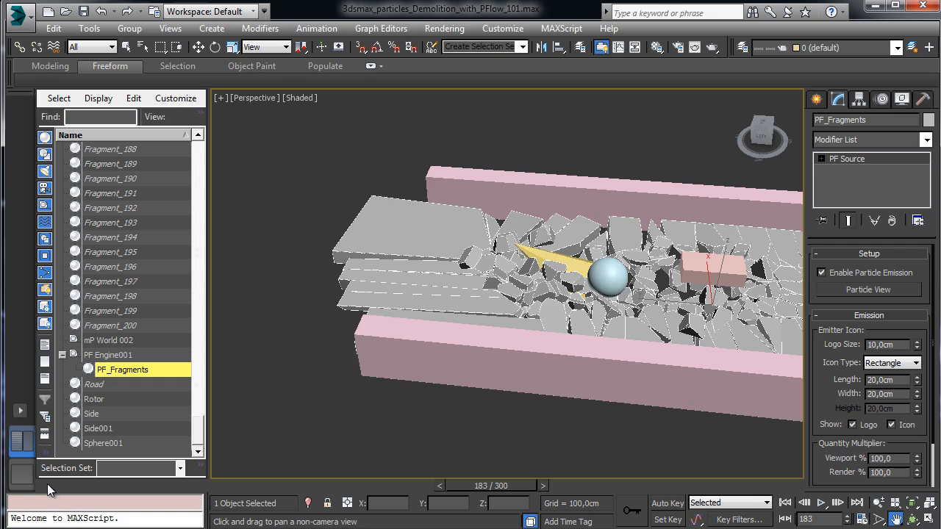
click(47, 484)
Set both side boxes to Display as Box and non-renderable in their object properties, and close the Apple Software Update window.
click(126, 47)
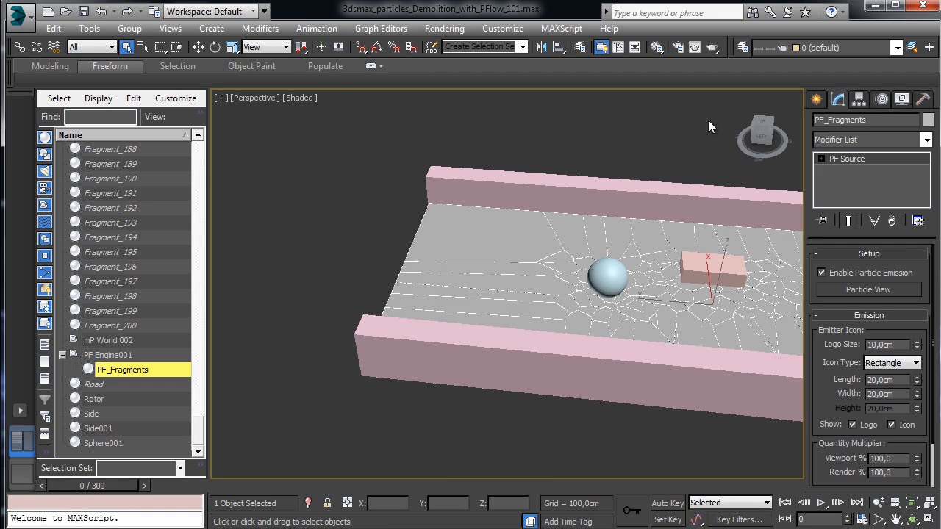
click(815, 101)
click(617, 217)
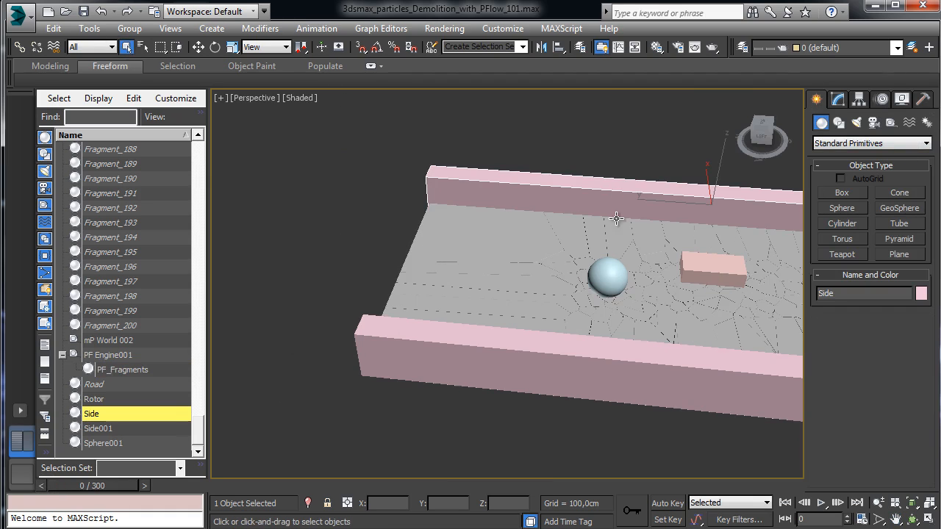
ctrl+click(561, 373)
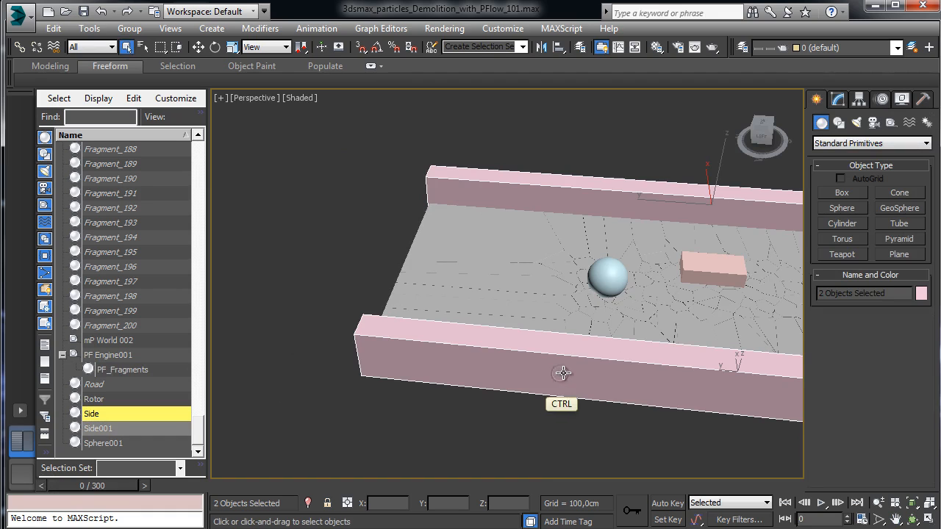
right_click(553, 375)
click(587, 415)
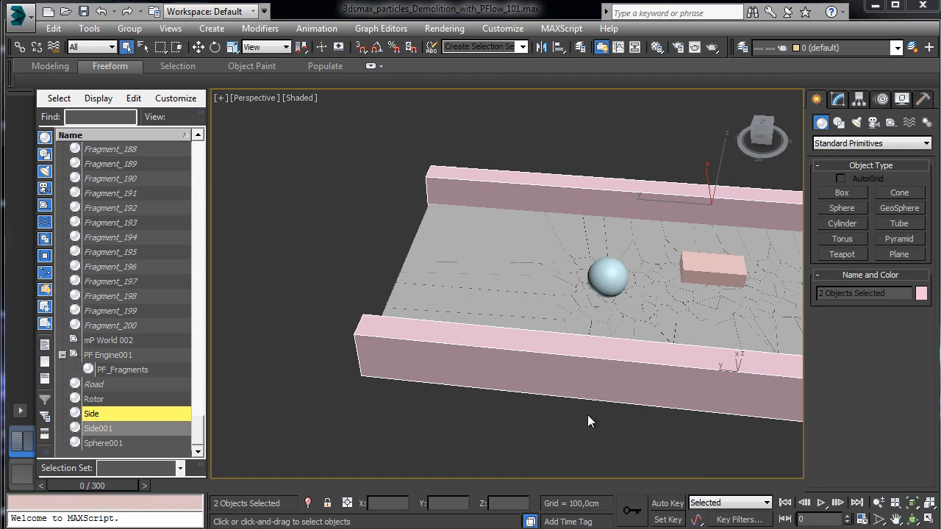
right_click(610, 206)
click(616, 289)
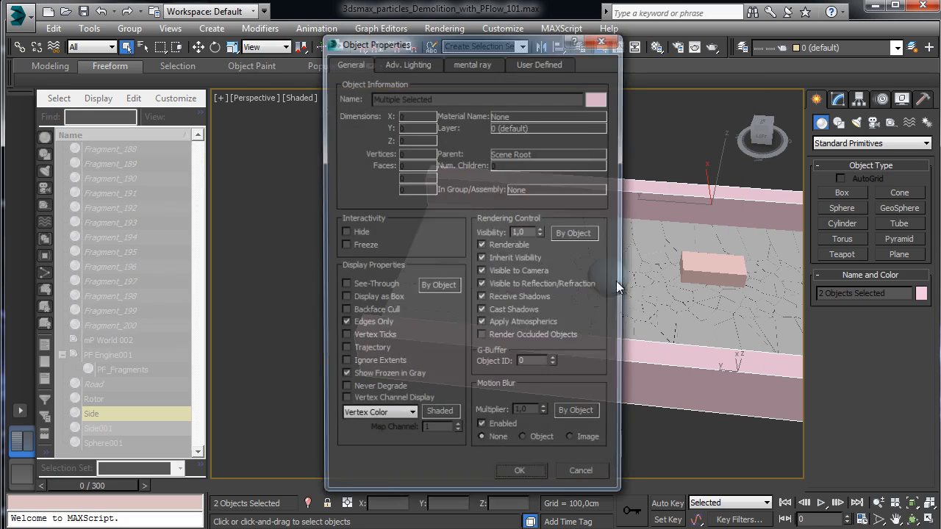
click(481, 244)
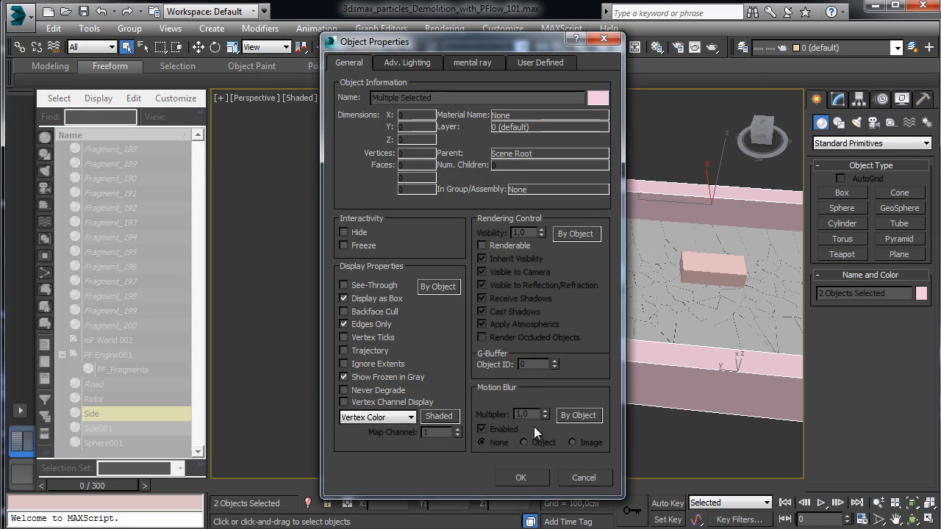
click(520, 478)
click(480, 143)
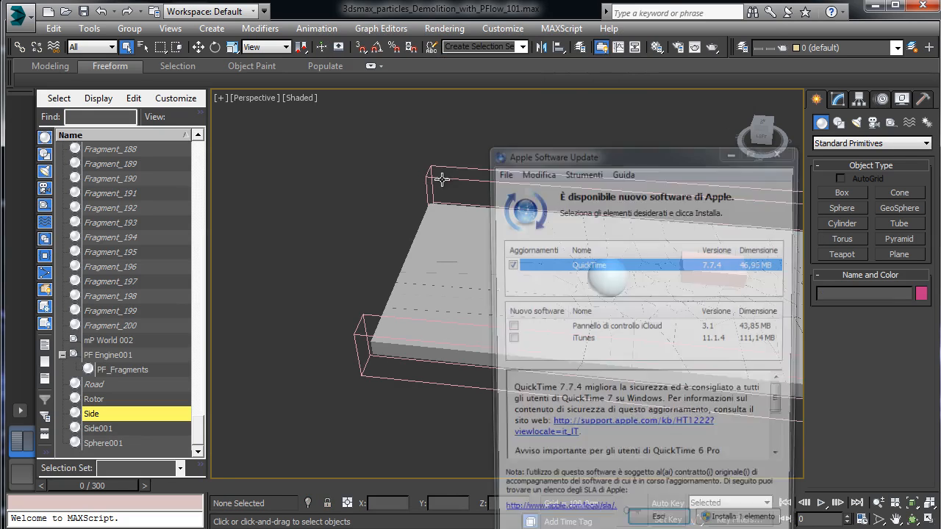
click(781, 150)
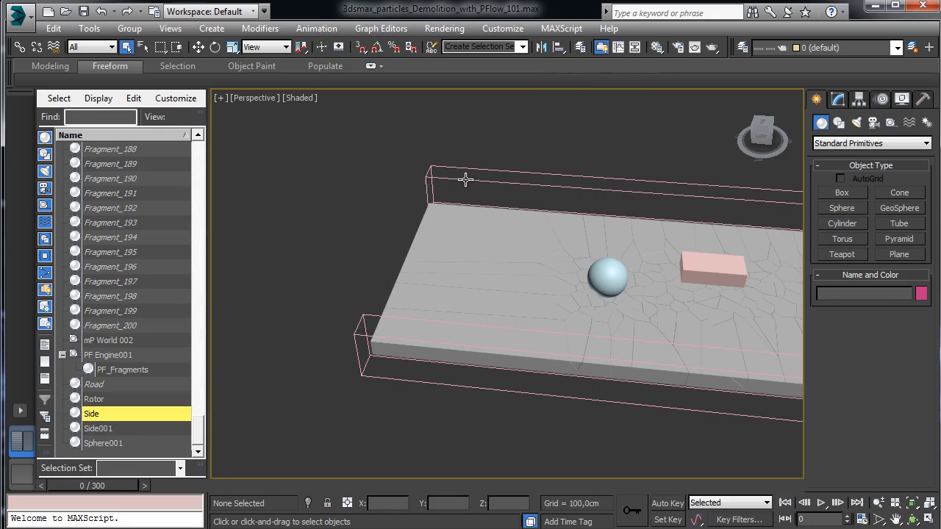
Clone the Side box as a copy rotated 90° about Z with angle snap, and remove the copy's collision shape modifier.
click(465, 180)
click(841, 193)
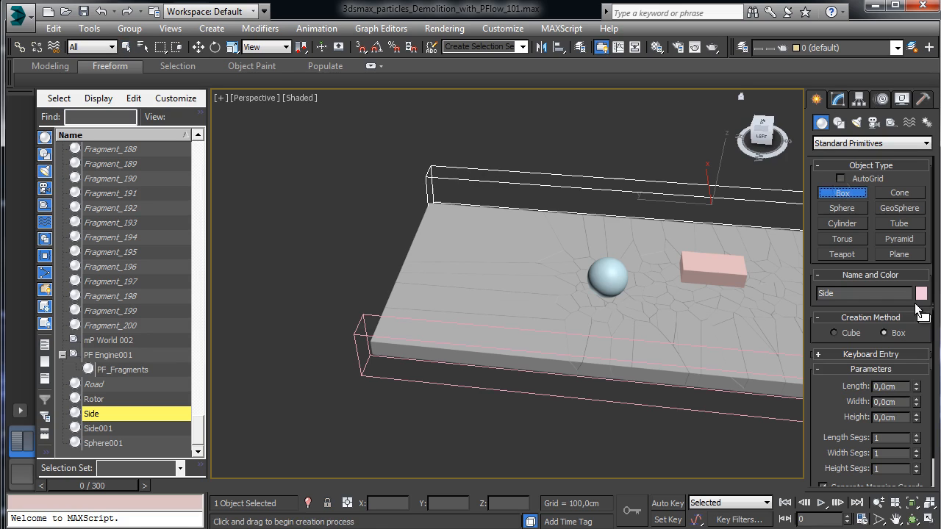
click(929, 504)
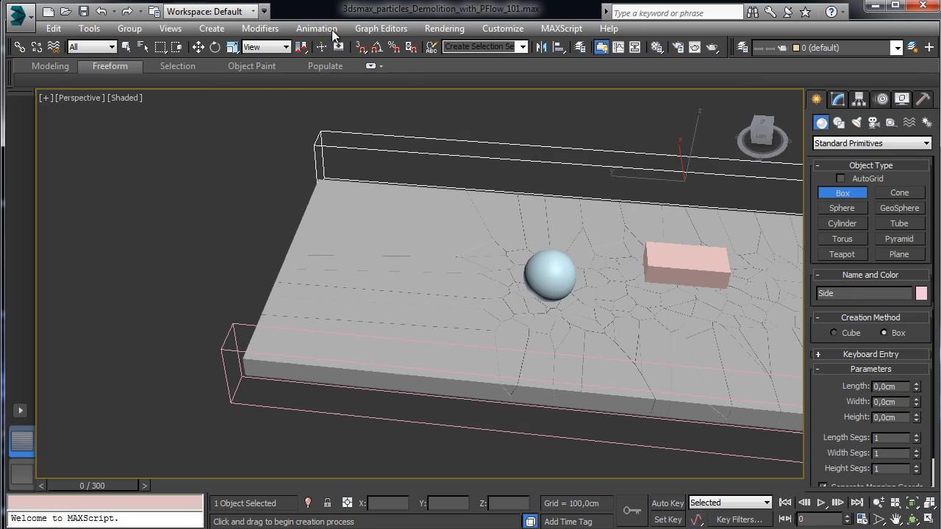
click(216, 46)
shift+drag(663, 226, 798, 215)
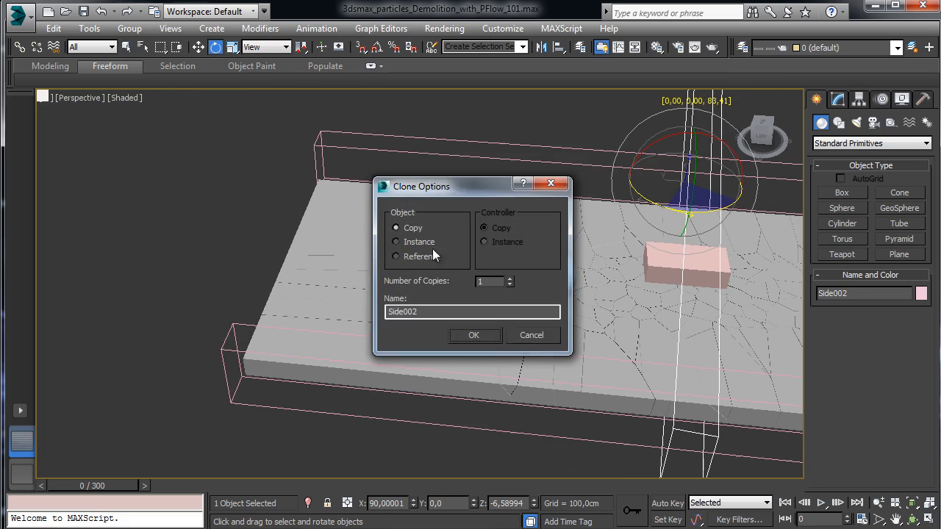
click(530, 335)
mouse_move(668, 209)
shift+mouse_down()
mouse_move(733, 210)
mouse_move(653, 162)
shift+mouse_up()
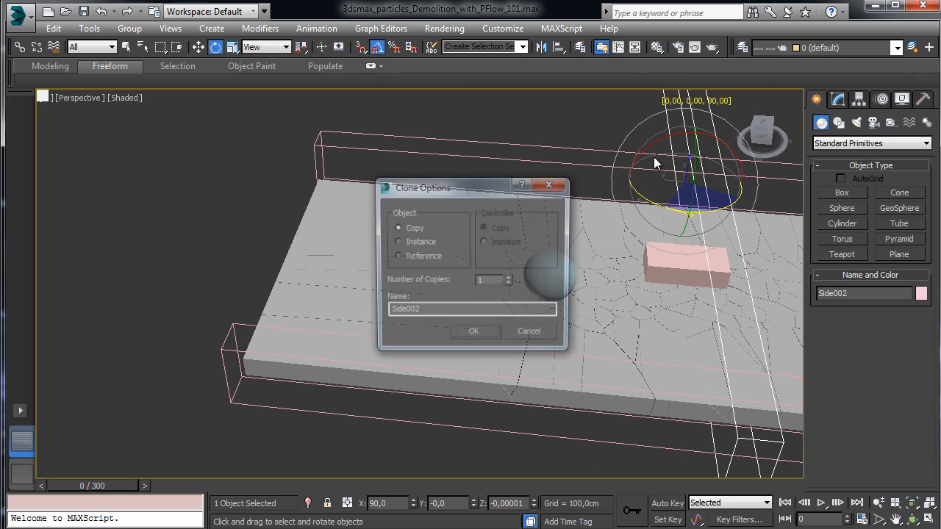
click(475, 336)
click(837, 100)
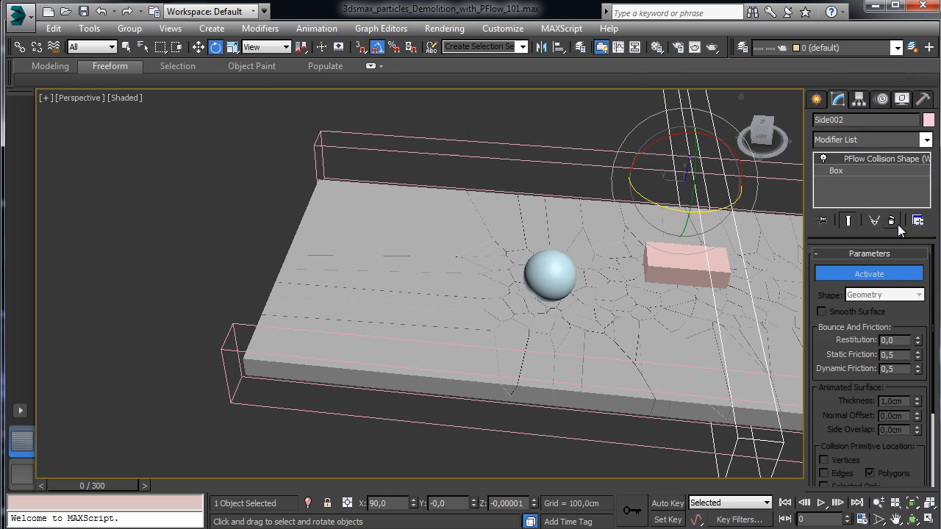
click(895, 222)
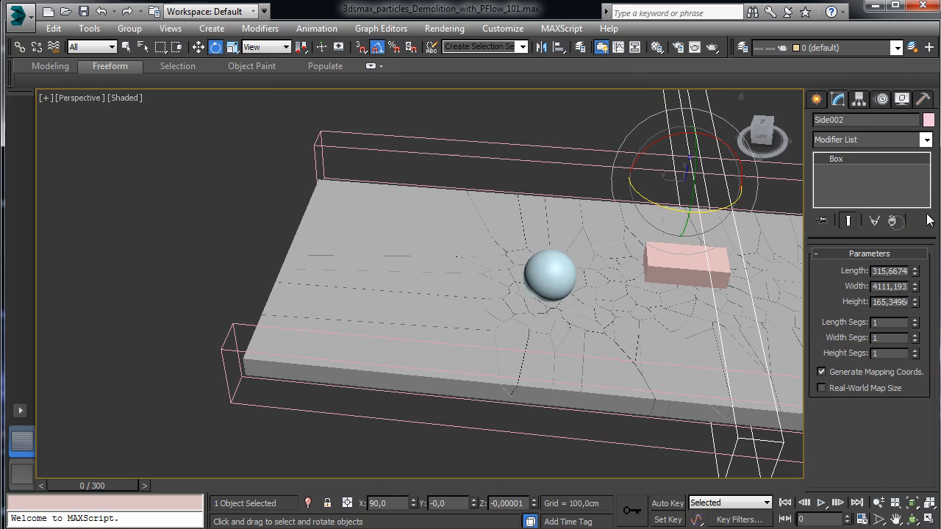
Fit Side002 across the slab's open end at X about 30 cm and Y about 2173 cm, with a width of about 1850 cm.
click(200, 47)
drag(646, 182, 254, 168)
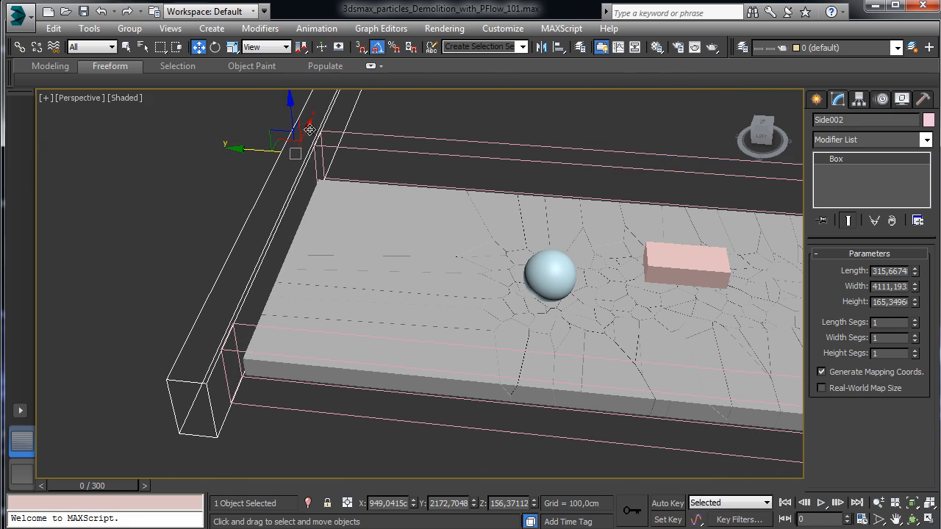
drag(307, 127, 280, 209)
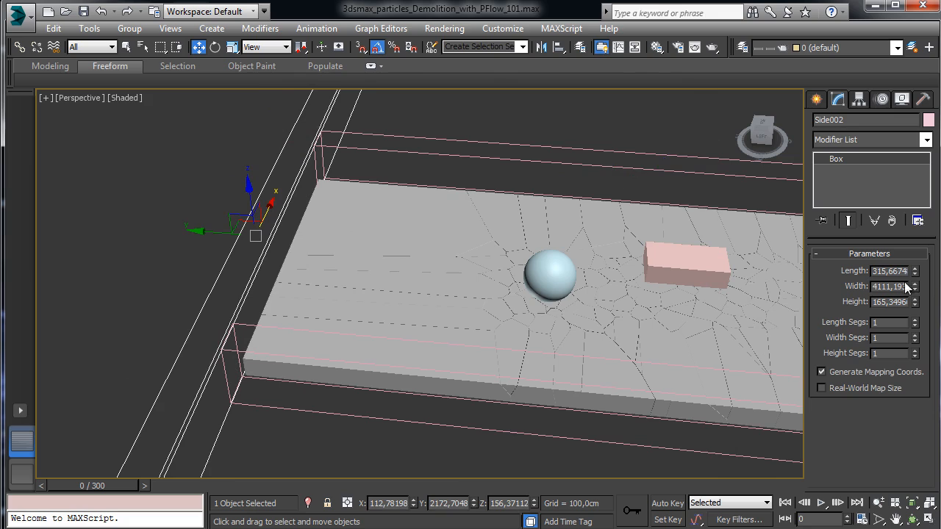
drag(915, 291, 864, 297)
drag(270, 208, 266, 218)
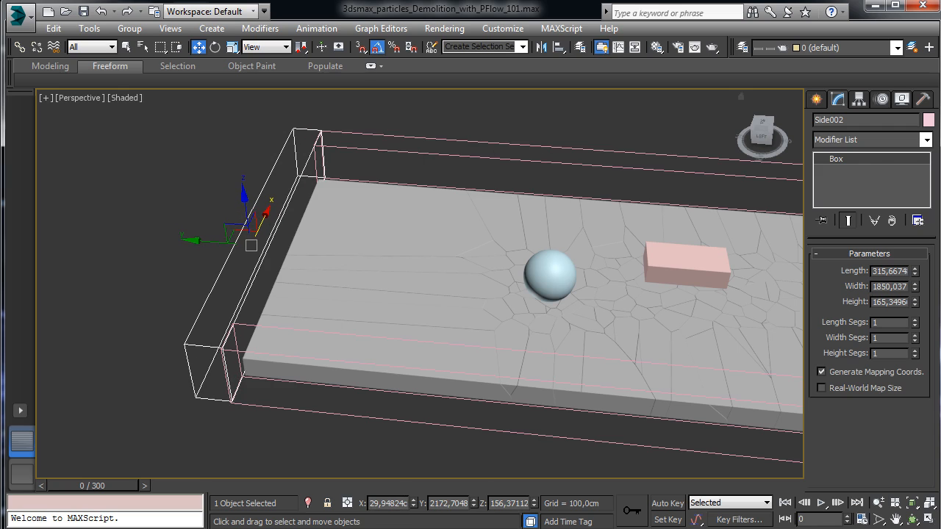
Add a PFlow Collision Shape (WSM) modifier to Side002 and activate it with the Geometry shape.
click(928, 139)
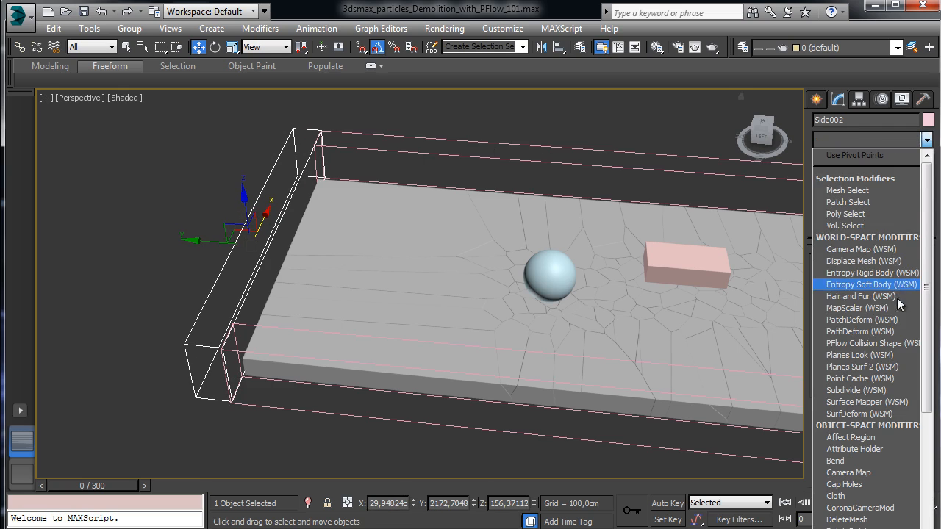
click(882, 344)
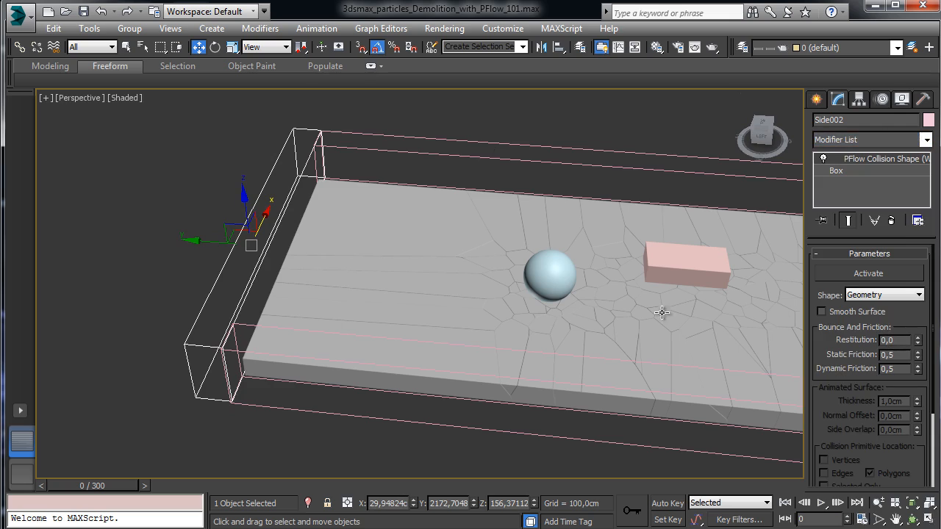
click(838, 276)
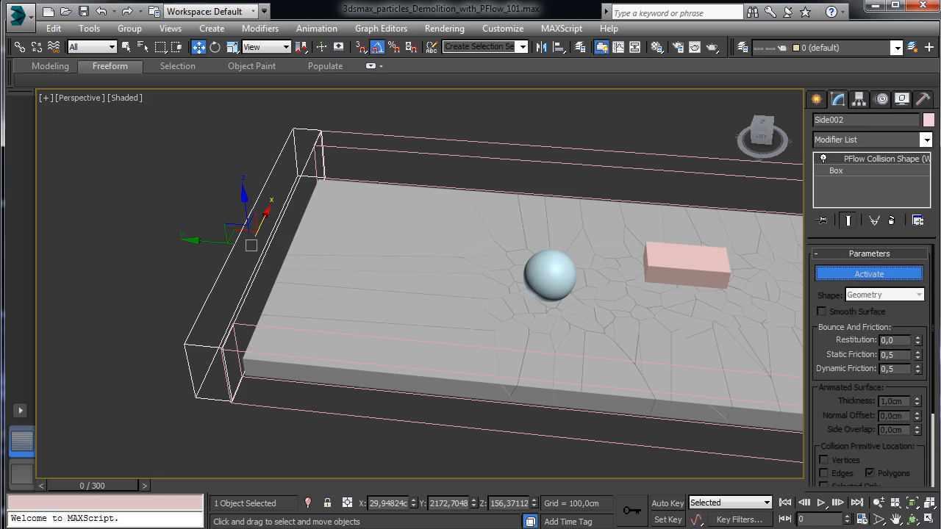
Add Side002 to the deflectors of the mP Collision 001 test in Particle View.
key(6)
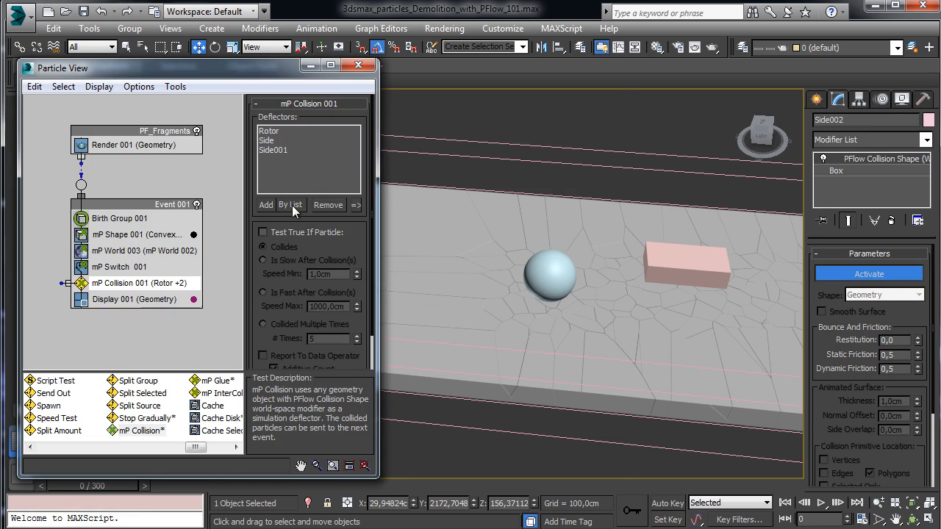
click(291, 205)
double_click(136, 121)
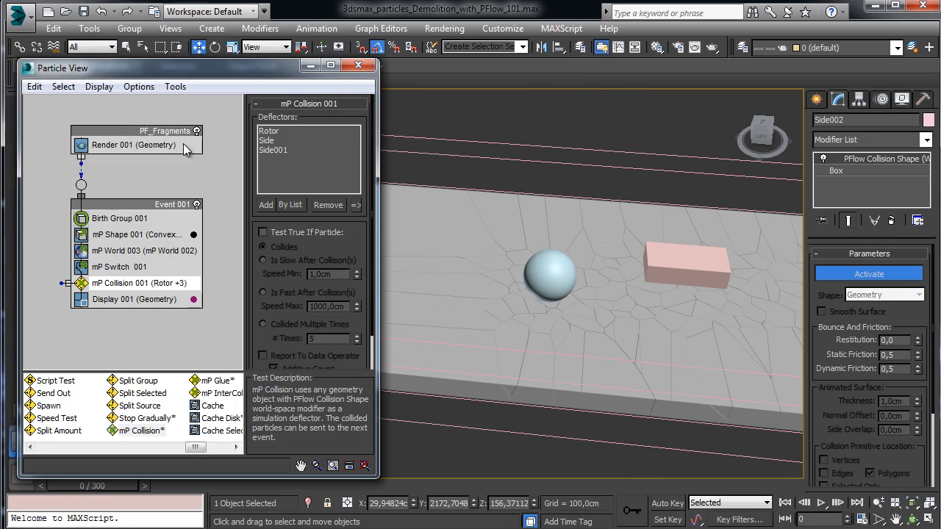
Scrub the simulation to about frame 287 to check how the boxes contain the fragments, and return to frame 0.
click(359, 67)
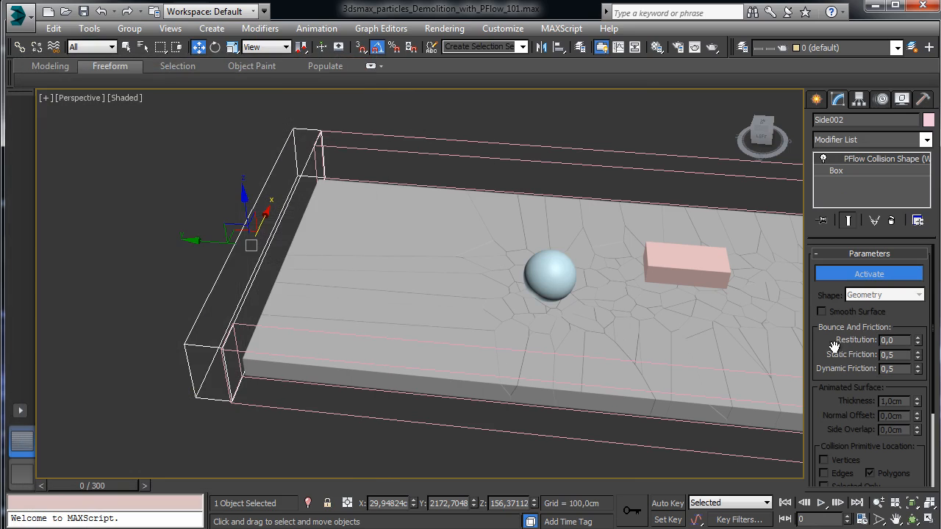
click(895, 519)
drag(640, 349, 541, 272)
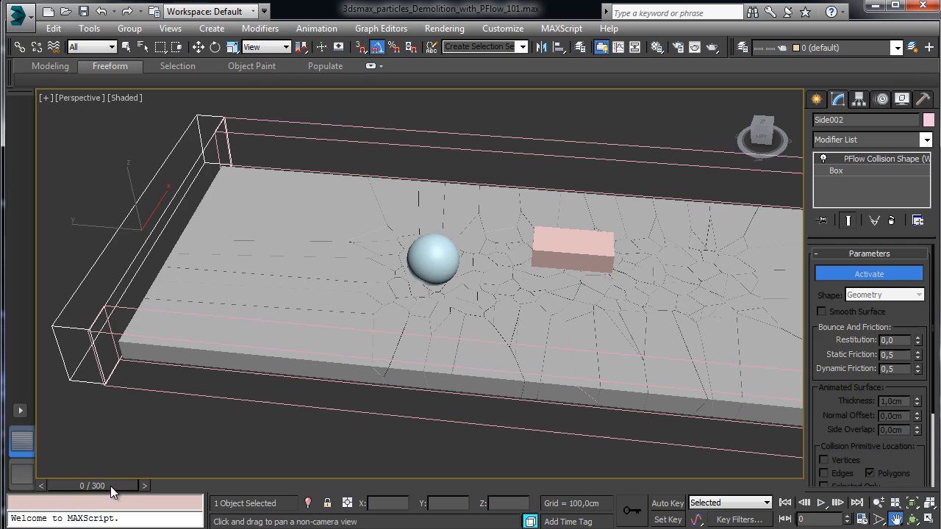
drag(112, 490, 499, 519)
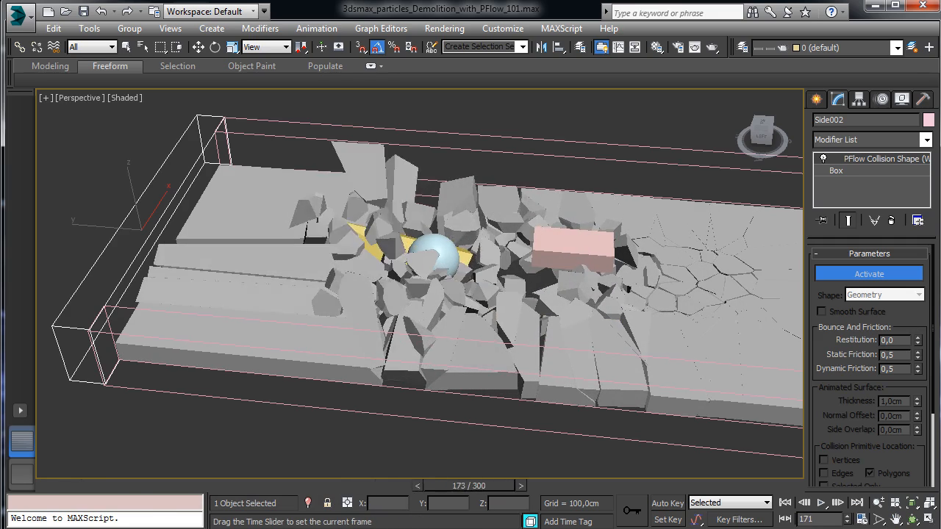
drag(469, 485, 719, 486)
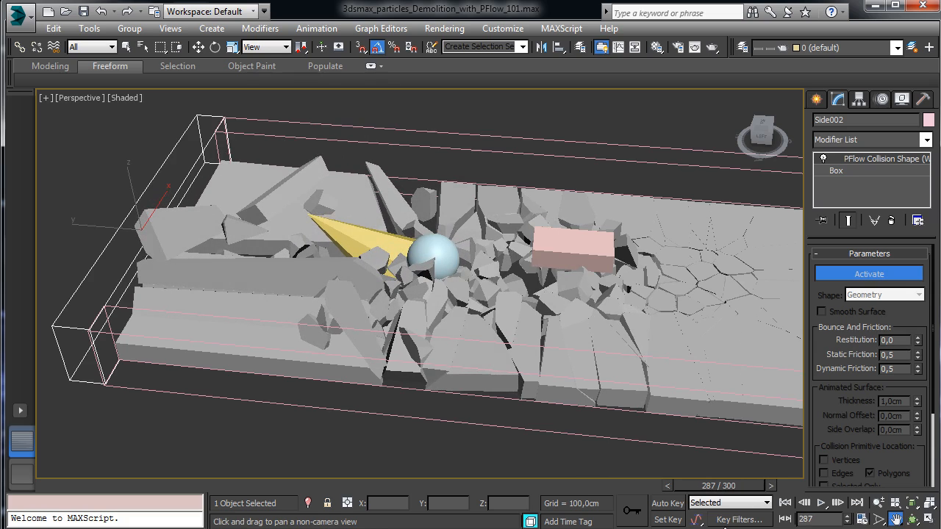
click(48, 488)
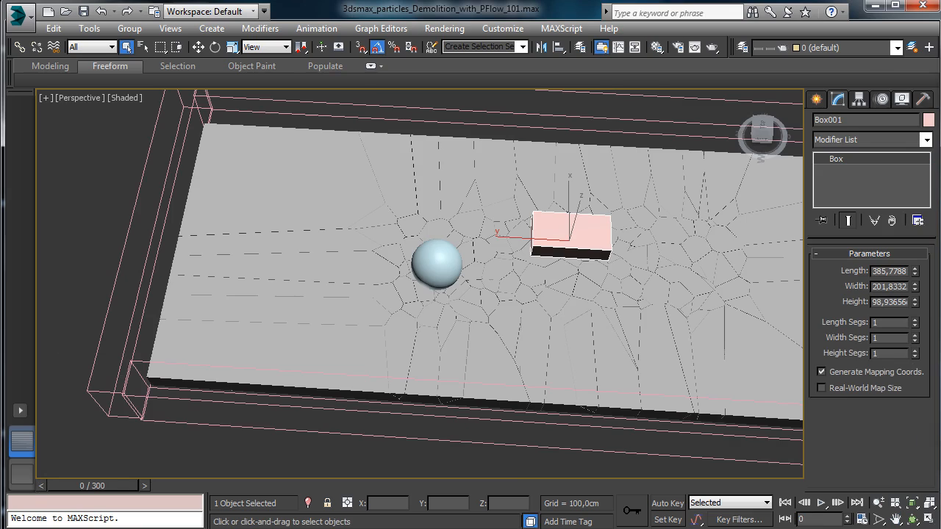
Open the mP World 002 driver's settings from Particle View and set Subframe Factor to 8 and Subframe Type to Variable.
key(6)
drag(577, 81, 239, 68)
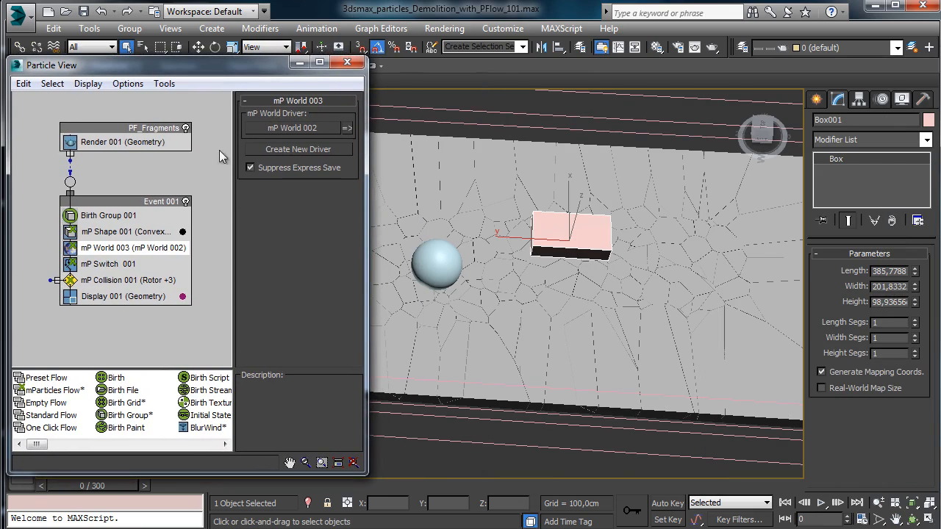
click(345, 128)
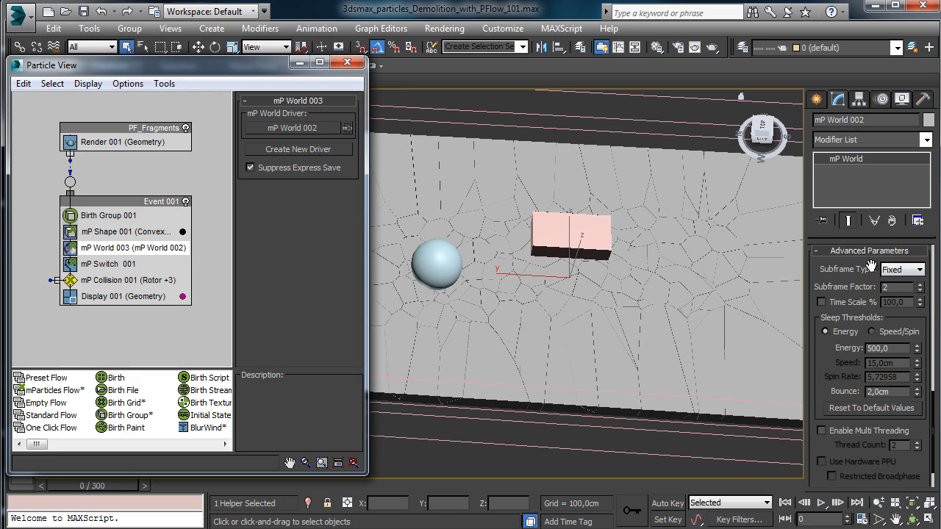
click(919, 284)
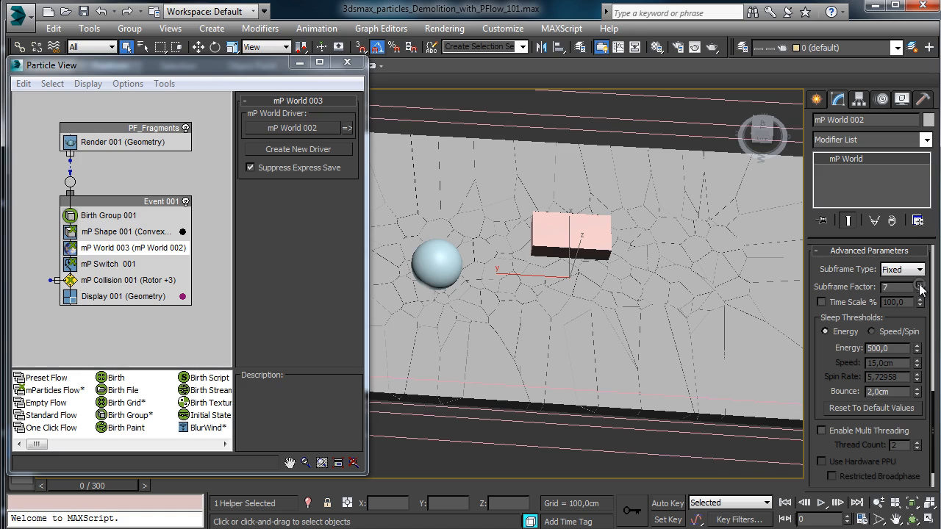
click(347, 62)
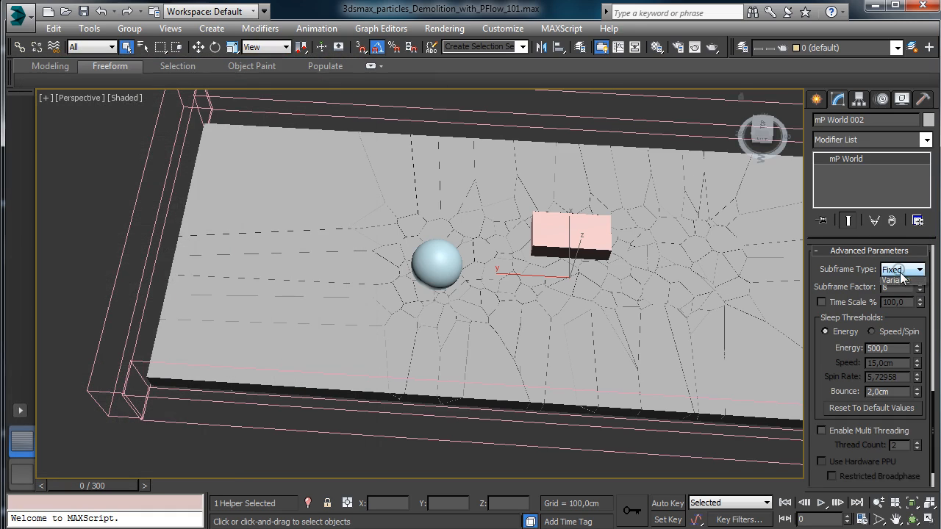
click(901, 288)
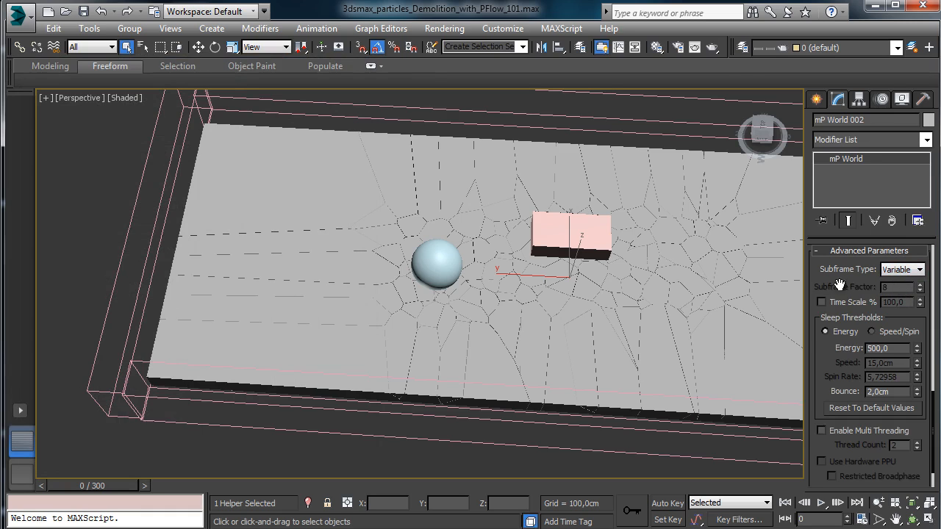
Preview the simulation with the variable subframes along the timeline, return to frame 0 and save the scene.
drag(132, 486, 198, 491)
click(913, 520)
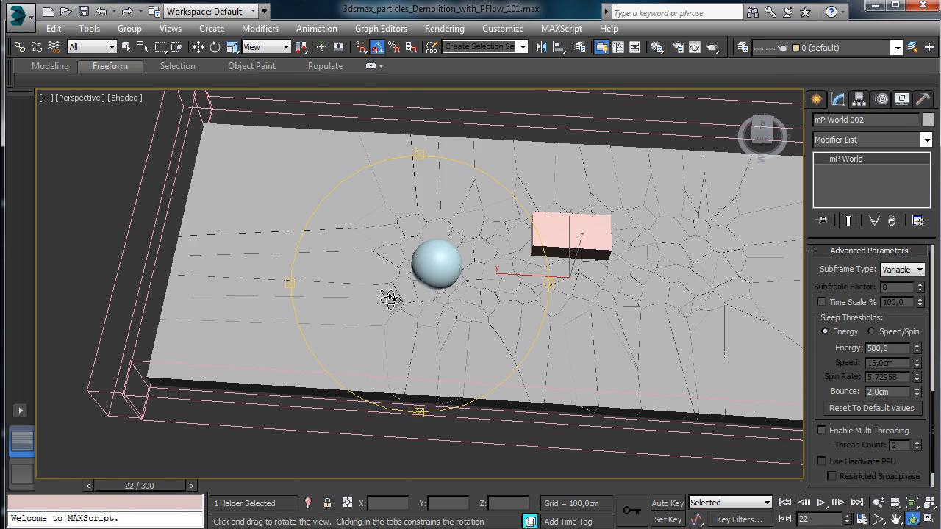
drag(390, 298, 399, 255)
drag(154, 485, 760, 528)
key(ctrl+r)
key(Home)
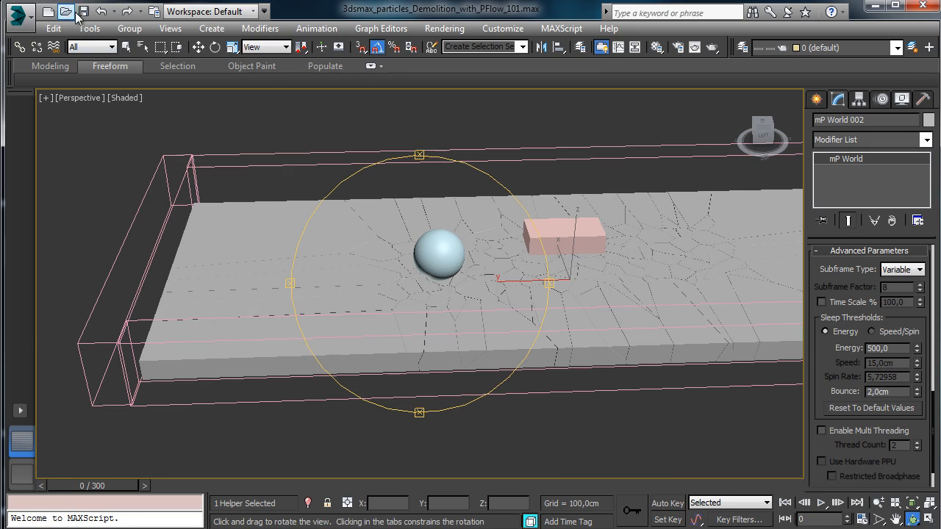
click(83, 11)
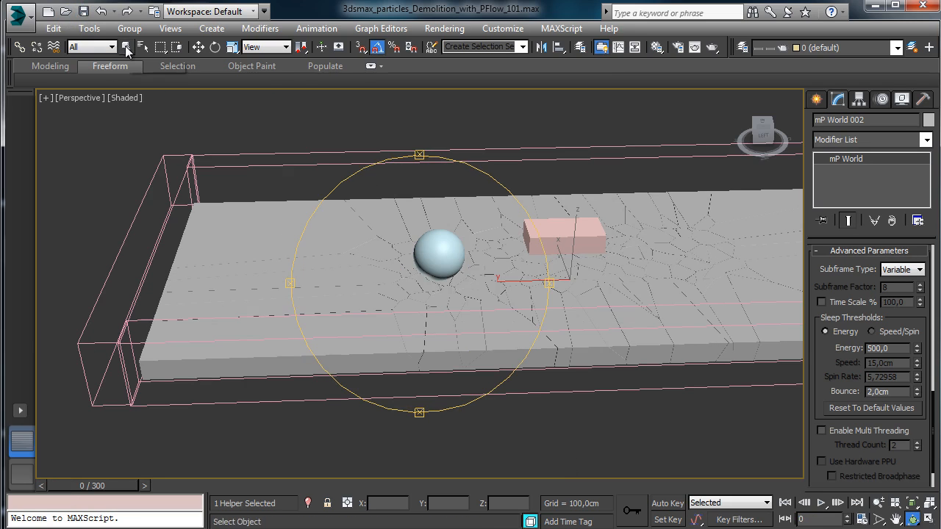
key(6)
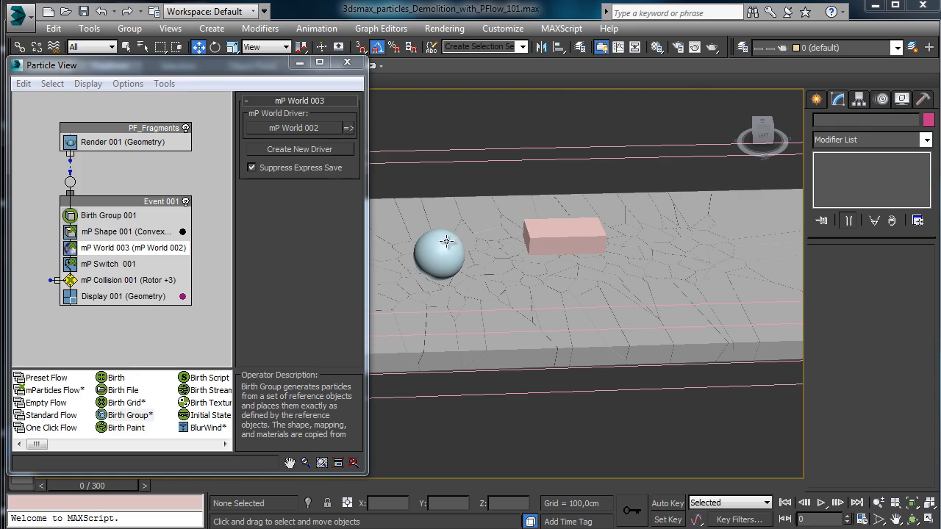
click(551, 232)
click(441, 252)
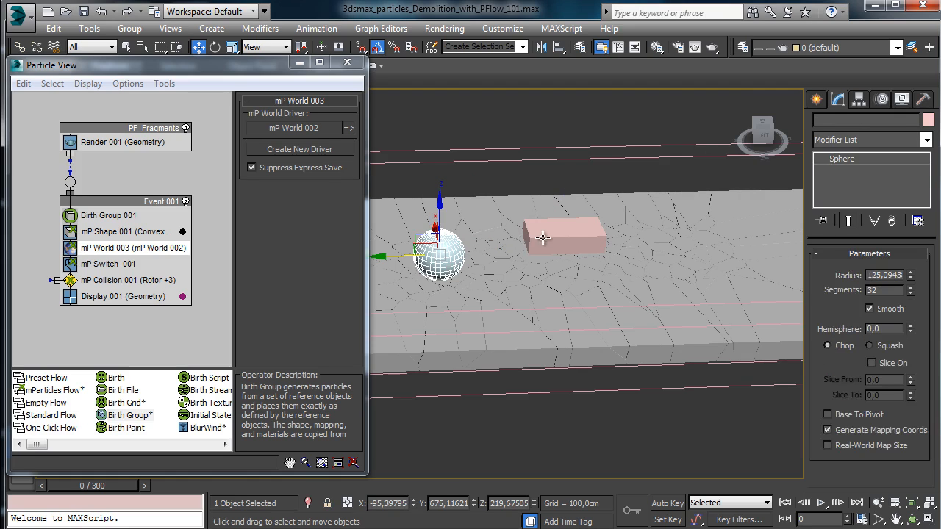
ctrl+click(552, 230)
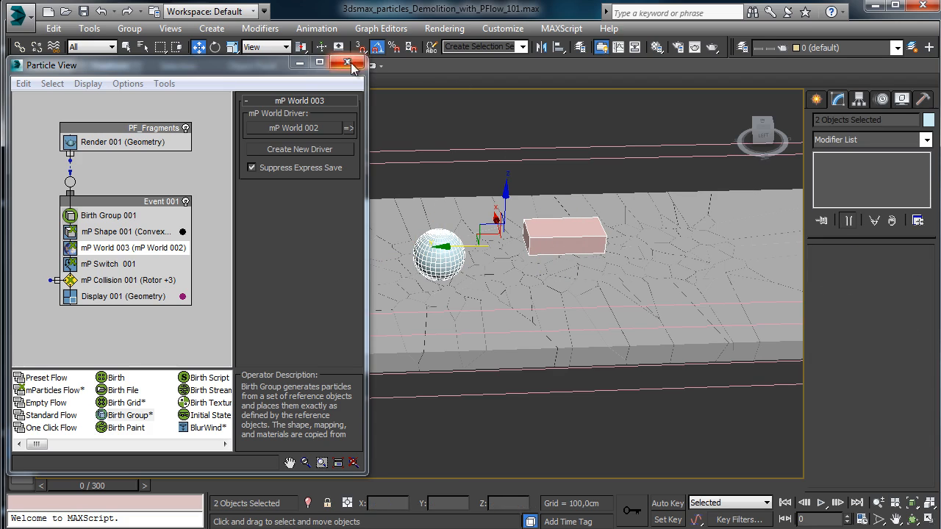
click(347, 62)
Raise the sphere to Z about 225 cm above the slab and adjust the height of the box beside it.
key(ctrl+r)
drag(492, 273, 477, 202)
click(879, 505)
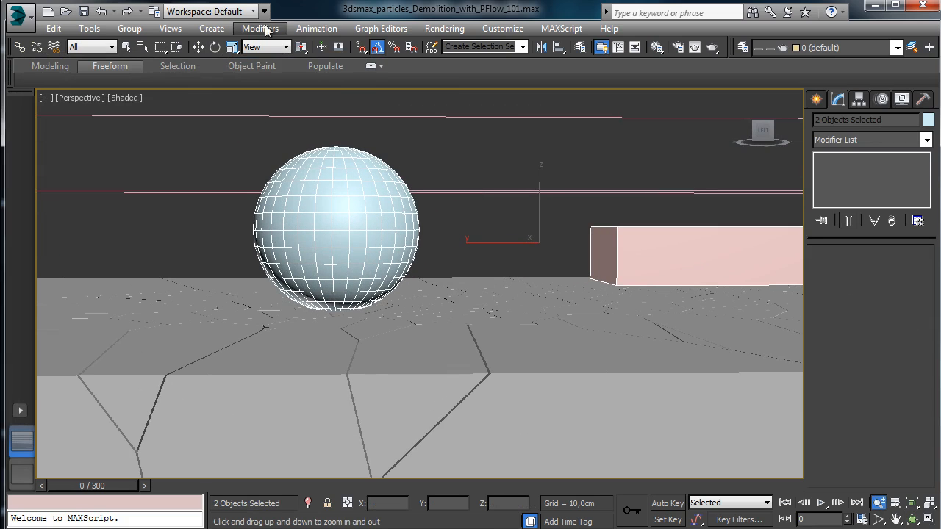
click(199, 46)
click(352, 213)
mouse_move(338, 182)
mouse_down()
mouse_move(331, 168)
mouse_move(334, 179)
mouse_up()
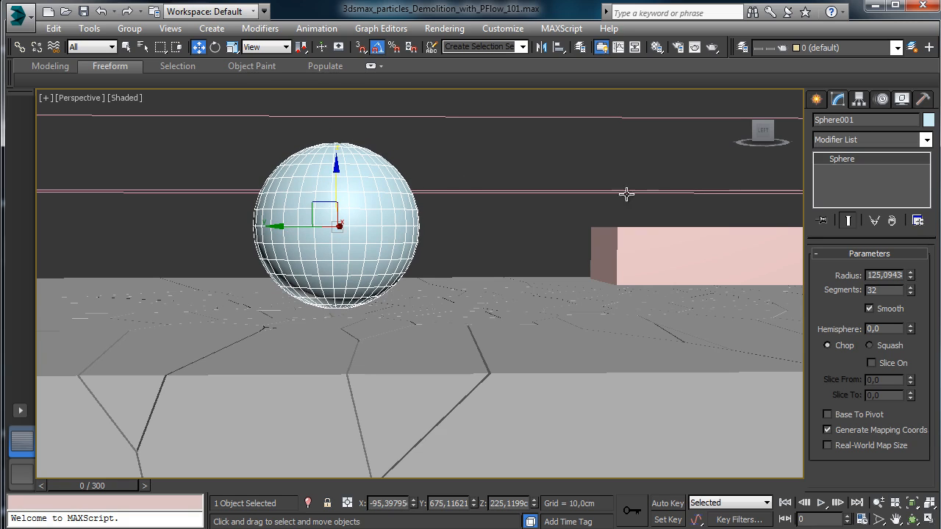
click(634, 241)
mouse_move(712, 233)
mouse_down()
mouse_move(710, 254)
mouse_move(708, 246)
mouse_up()
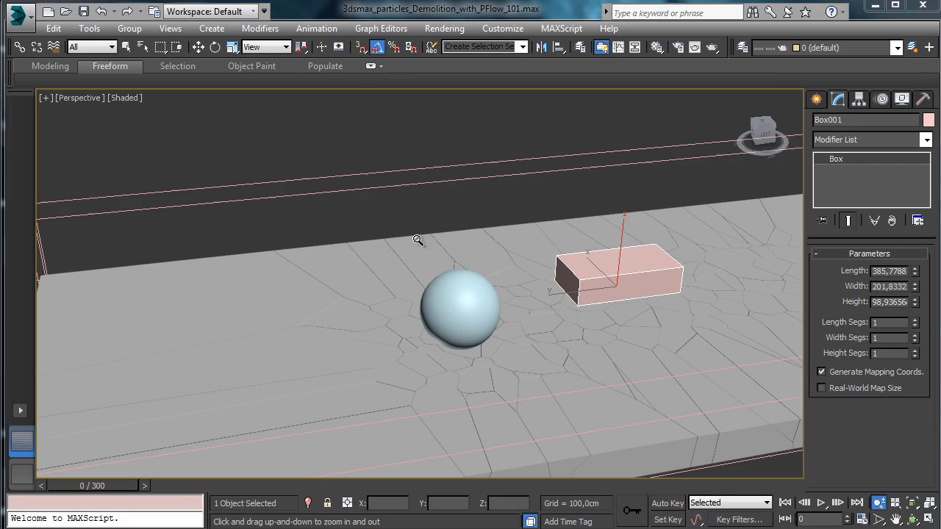
Select PF_Fragments in the scene list and open its Birth Group 001 settings in Particle View.
click(143, 46)
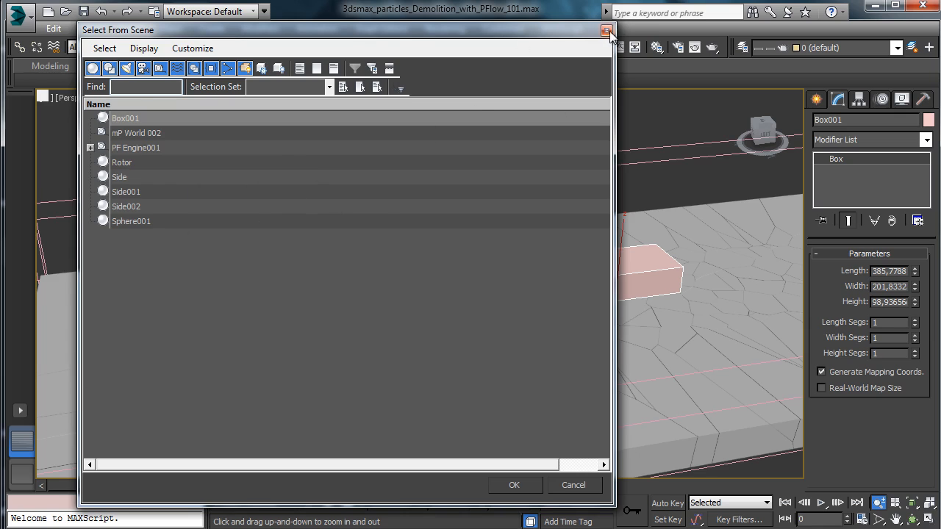
click(606, 30)
click(929, 519)
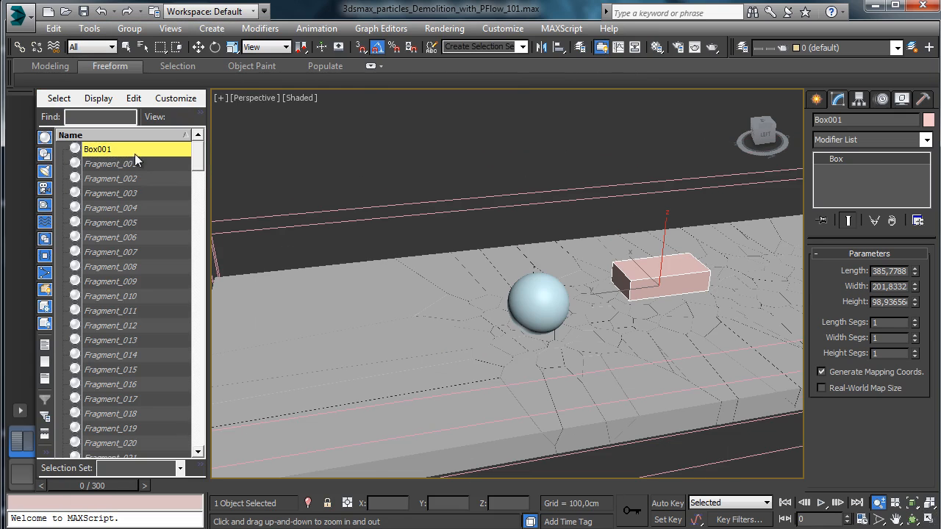
drag(196, 160, 172, 435)
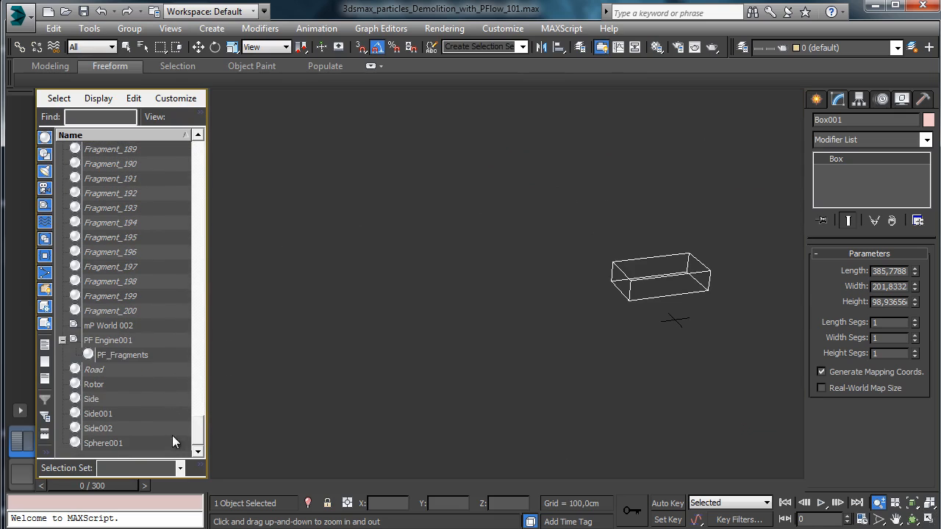
click(102, 355)
click(856, 290)
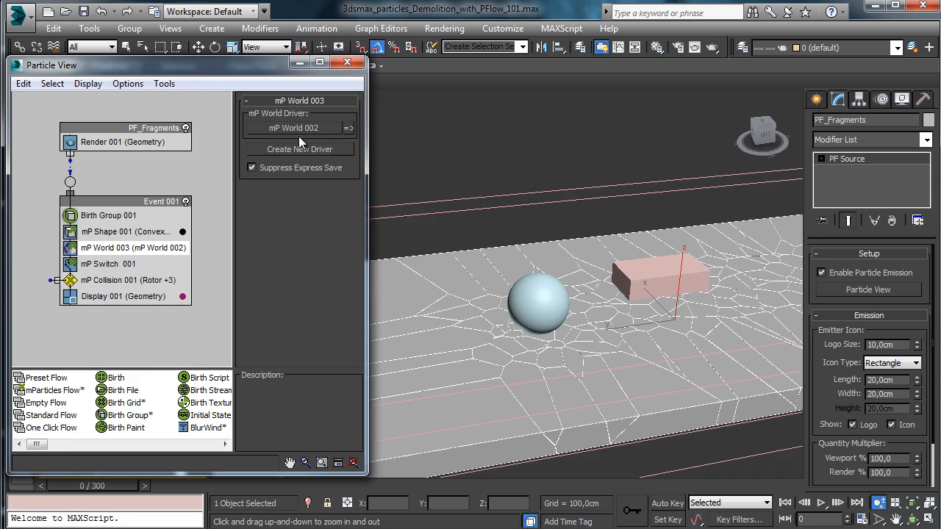
click(145, 230)
click(132, 216)
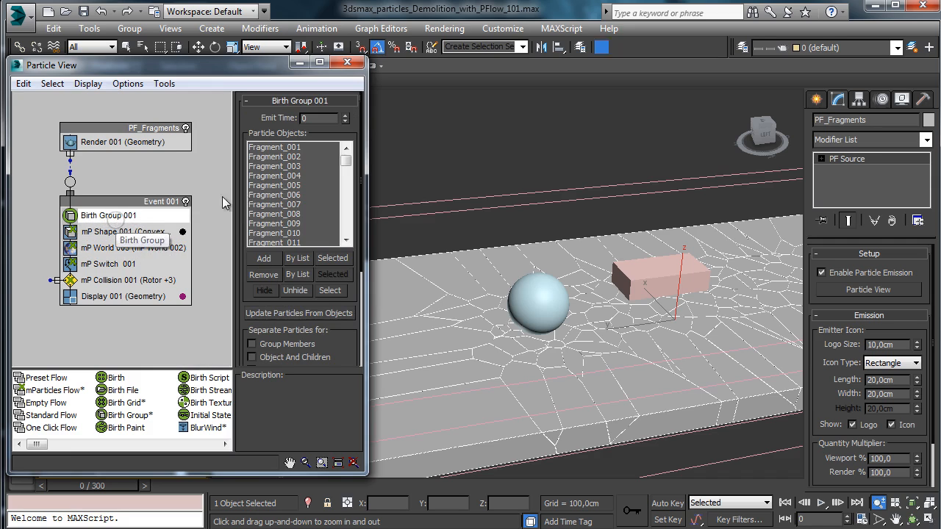
Add the box and the sphere on the slab to the particle objects of Birth Group 001.
click(255, 260)
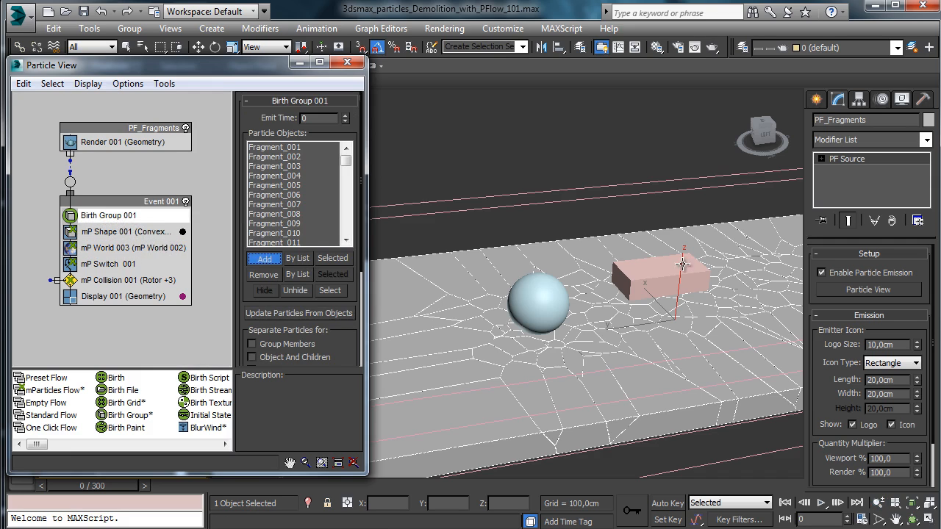
click(643, 272)
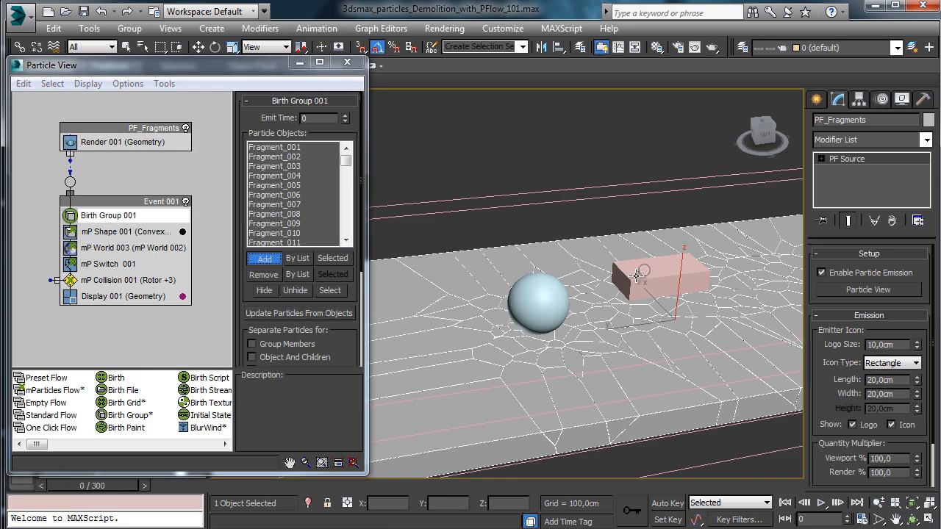
click(264, 258)
click(547, 296)
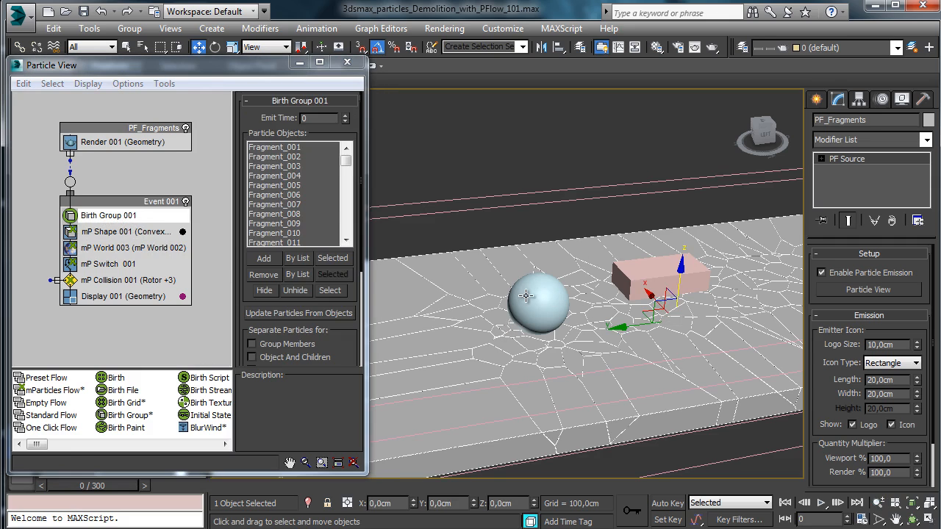
Put the sphere and the box on a new layer named "Additional meshes".
click(526, 296)
ctrl+click(639, 277)
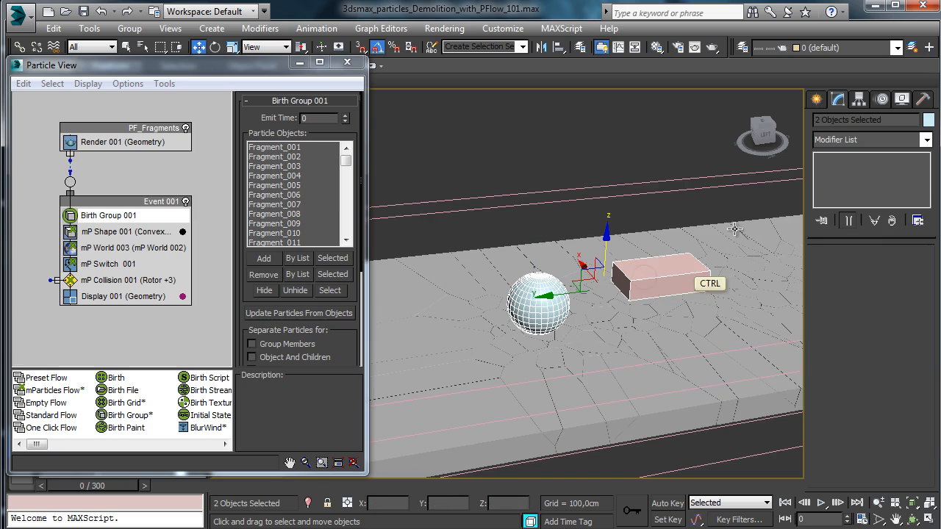
click(743, 49)
click(38, 326)
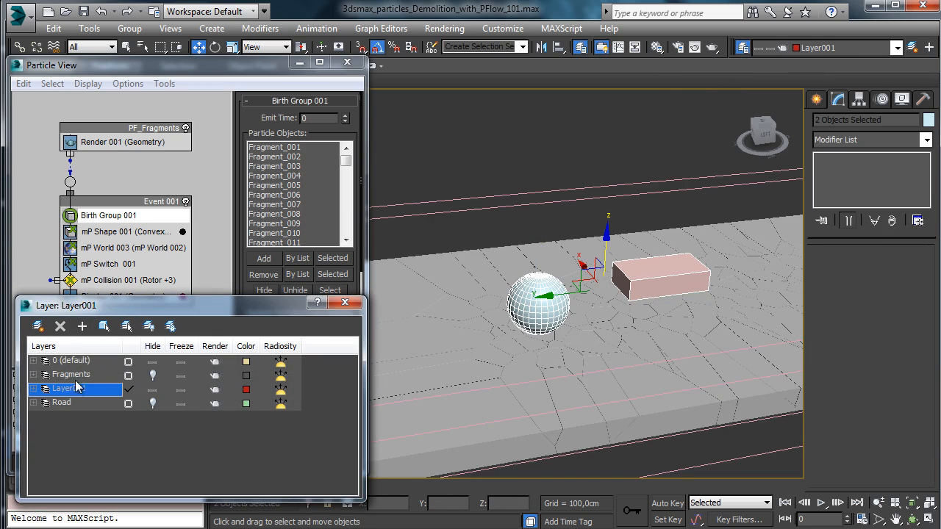
text(Ad)
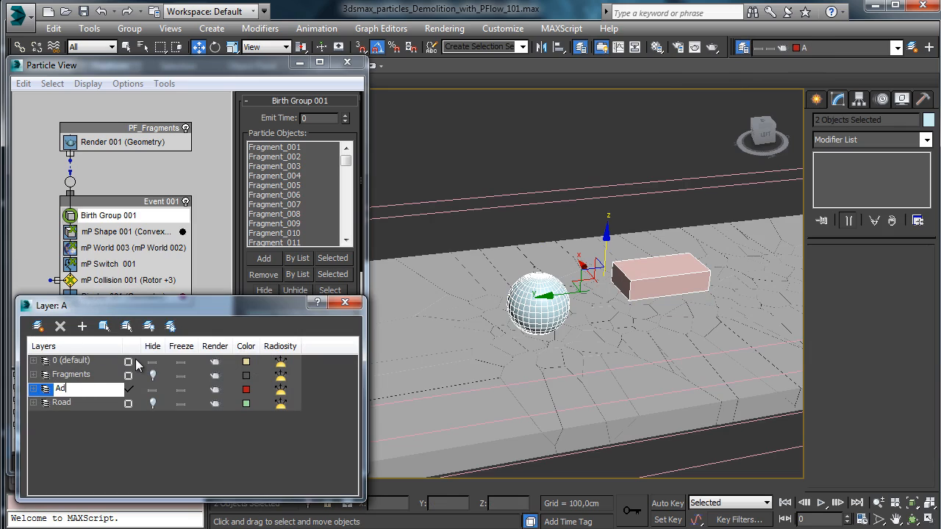
text(ditional meshes)
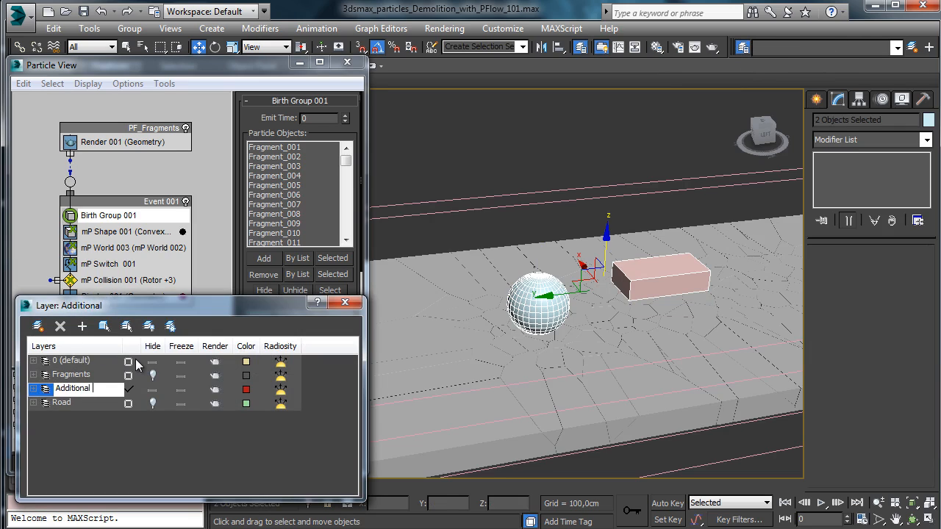
key(Return)
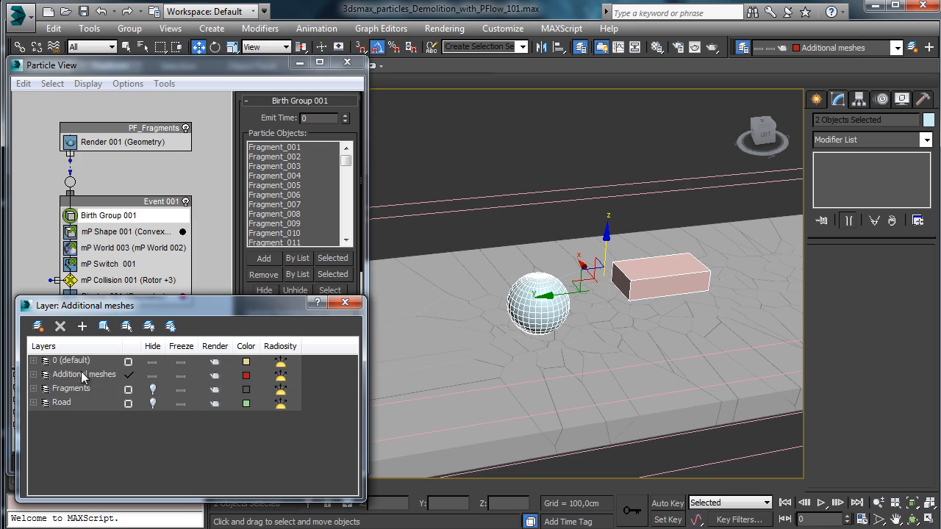
Hide the Additional meshes layer and update the Birth Group 001 particles from their objects.
click(152, 375)
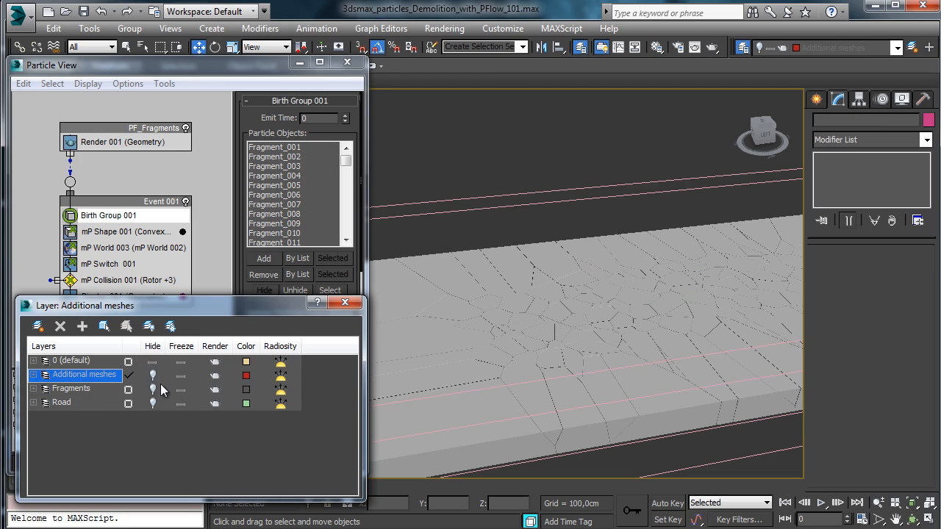
click(345, 302)
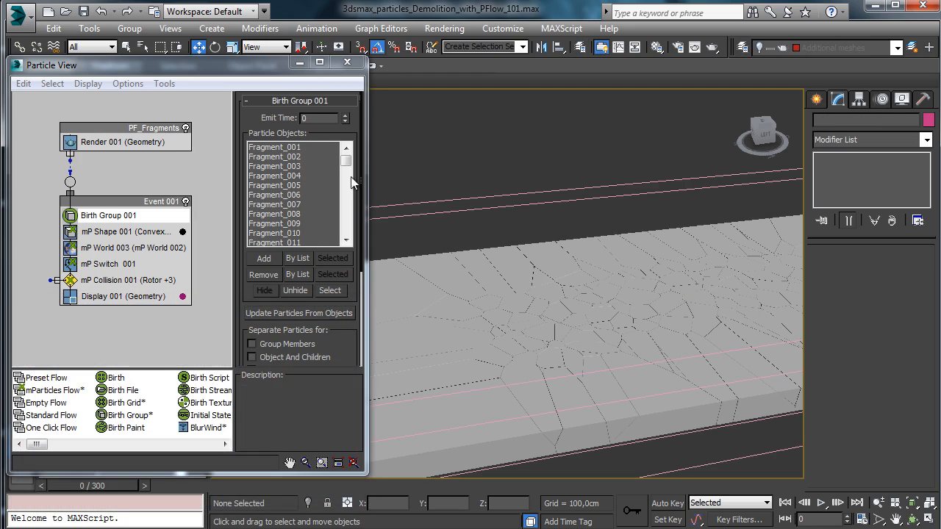
click(298, 313)
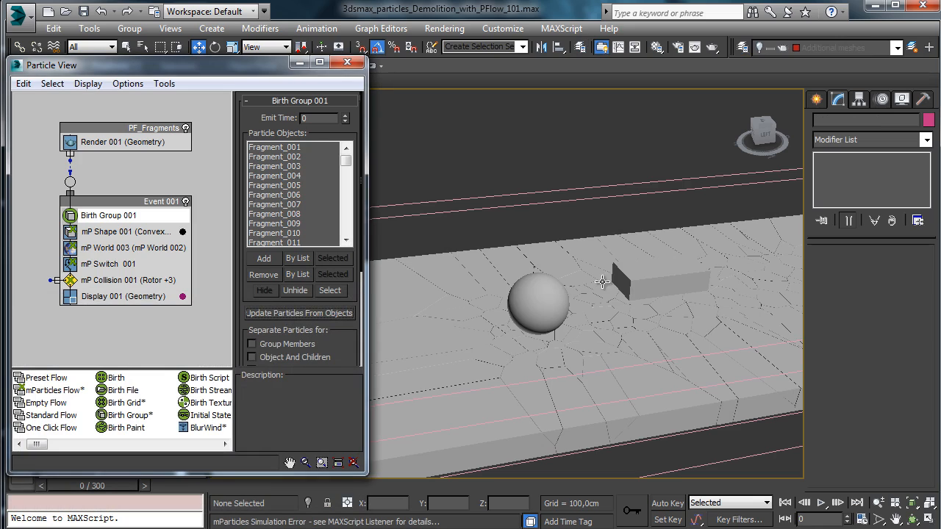
Scrub the timeline to preview how the sphere and box react in the simulation, returning to frame 0.
click(347, 63)
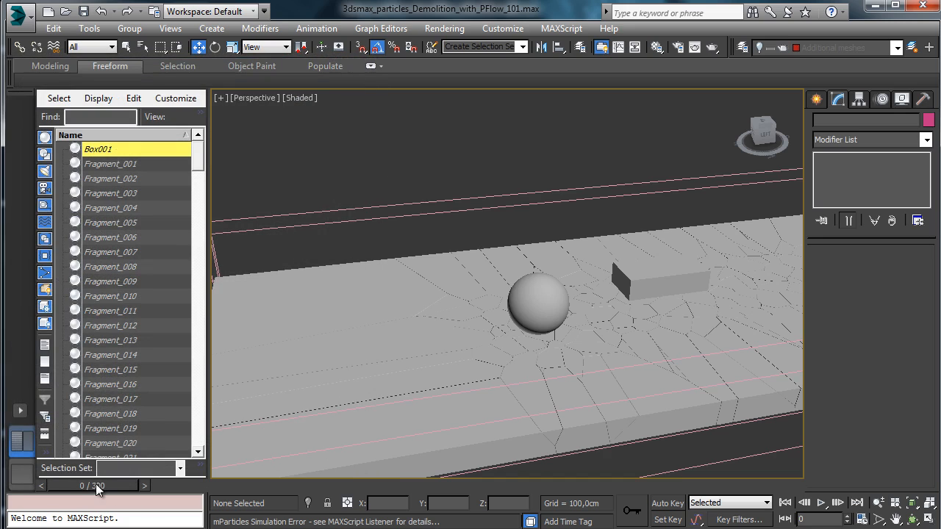
drag(97, 491, 589, 468)
key(w)
click(62, 486)
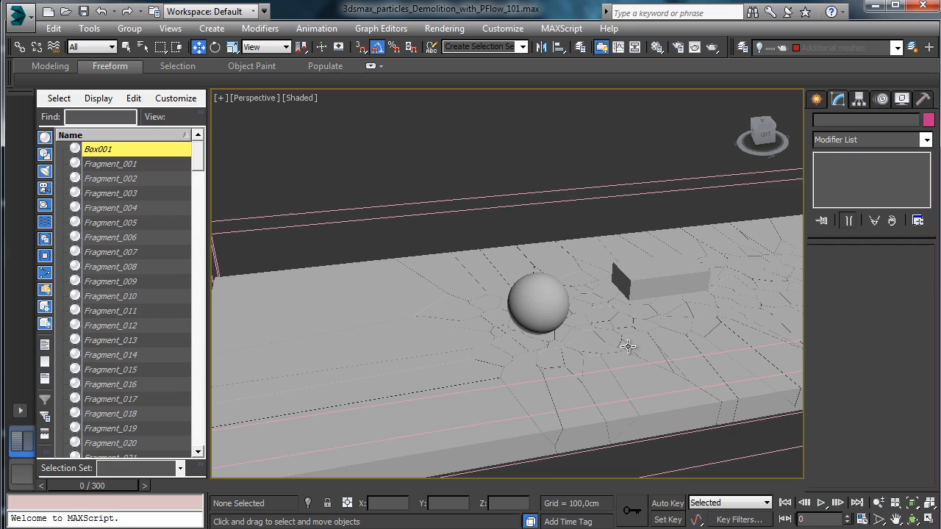
Remove Sphere001 from the particle objects of Birth Group 001 in the PF_Fragments flow.
click(690, 375)
key(6)
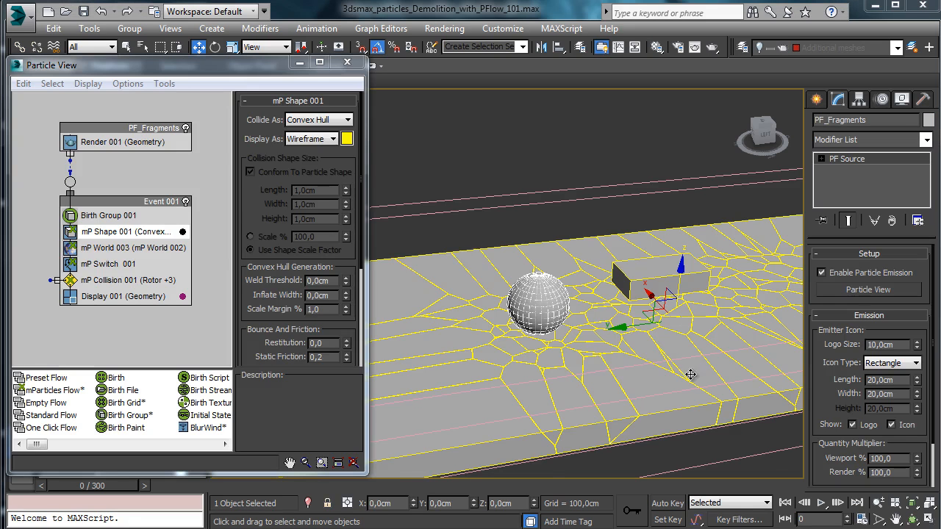
click(133, 250)
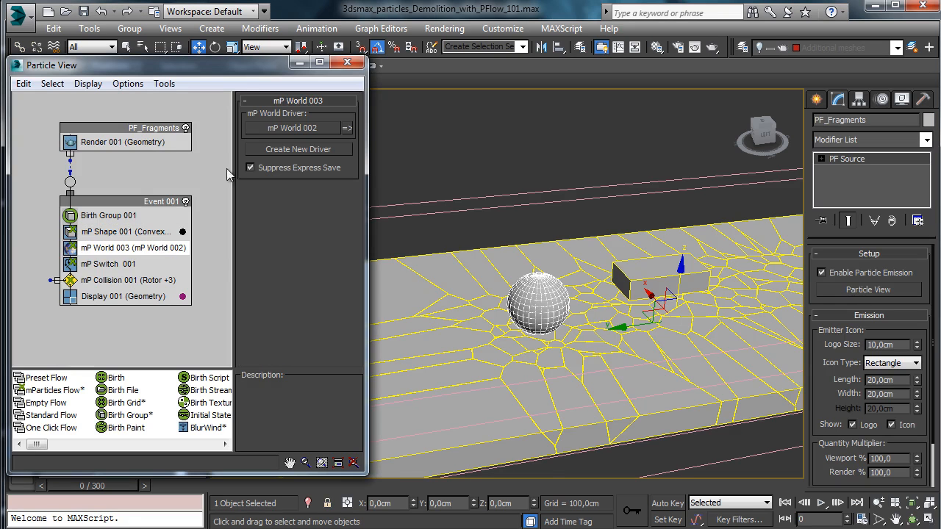
click(150, 216)
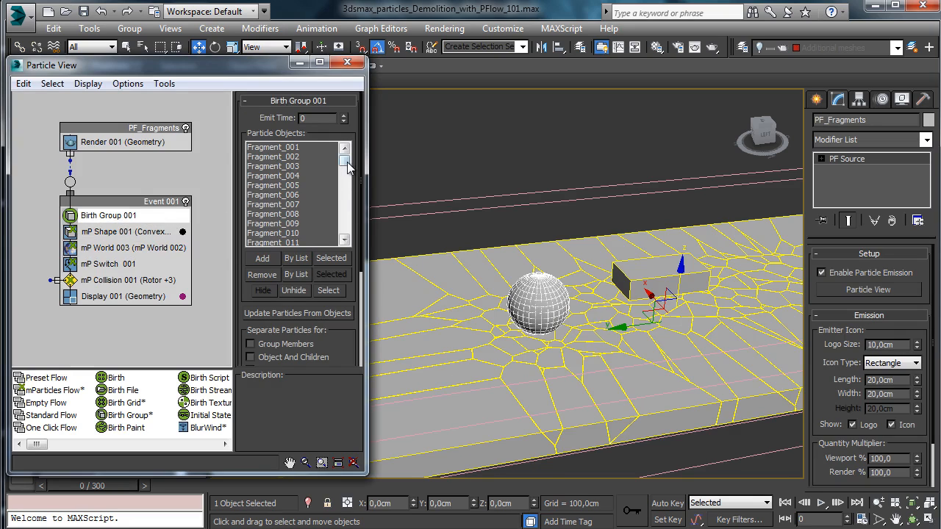
drag(349, 167, 348, 238)
click(268, 233)
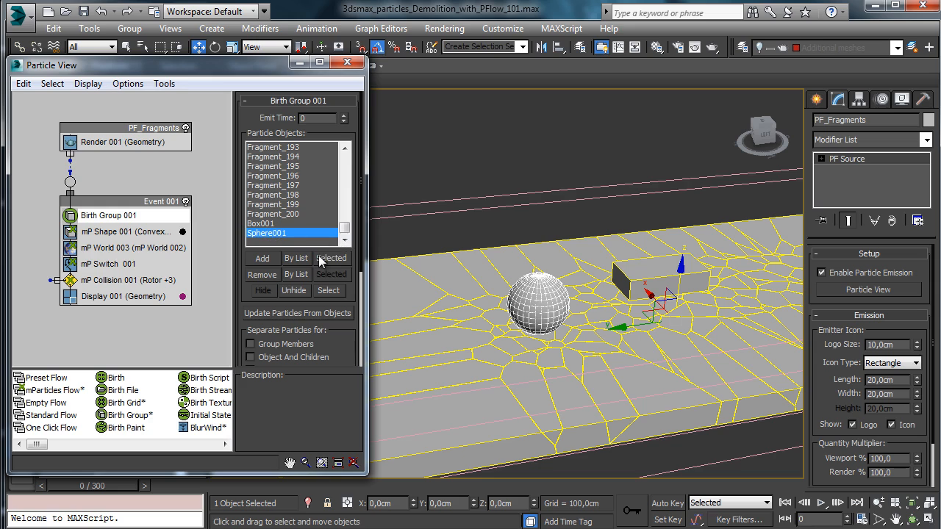
click(262, 274)
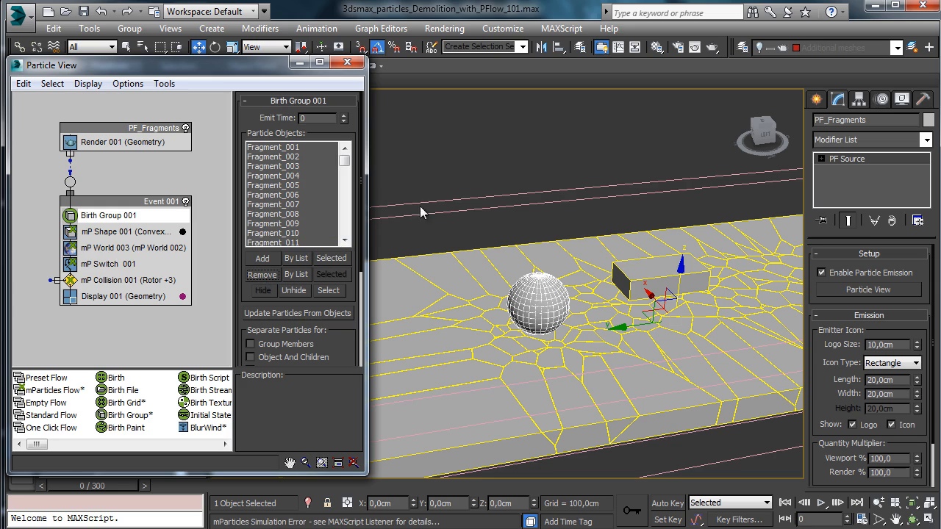
Set the Display As option of mP Shape 001 to None.
click(119, 231)
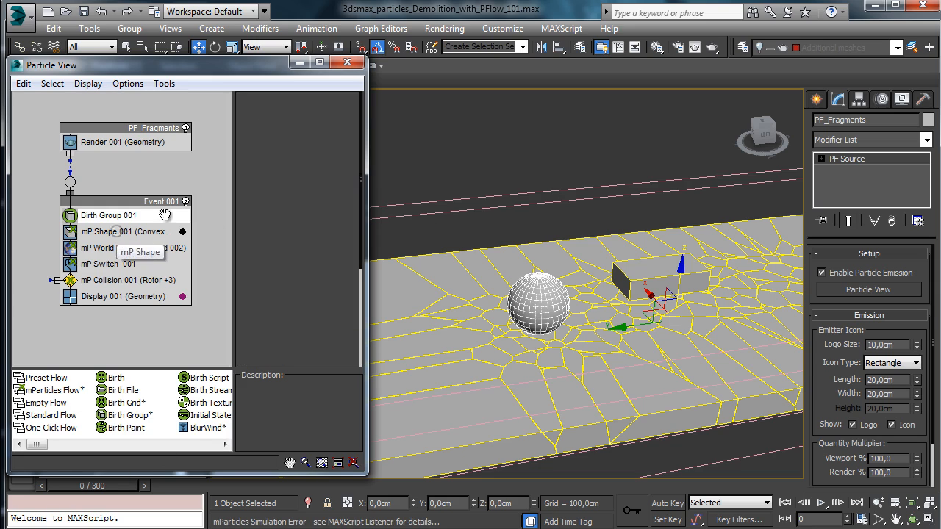
click(311, 139)
click(309, 150)
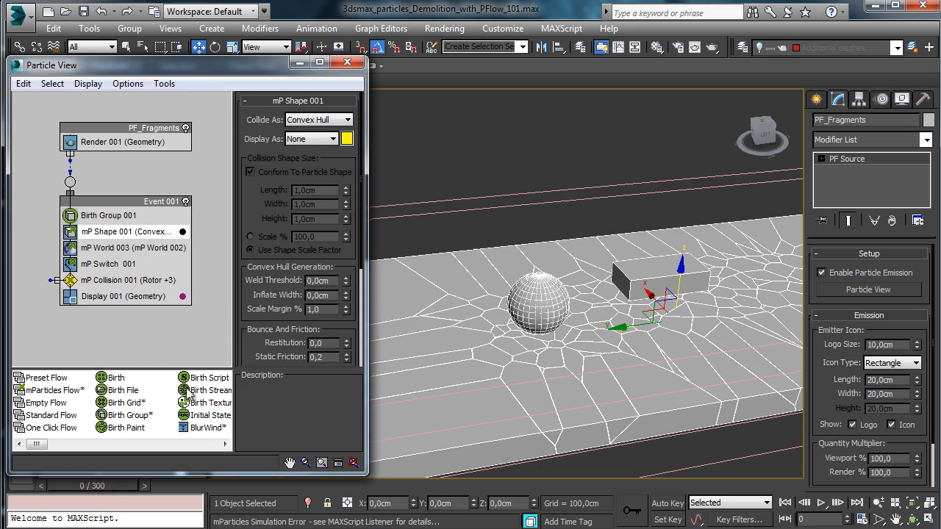
Update the Birth Group 001 particles from their objects and scrub the timeline to preview the simulation, returning to frame 0.
click(130, 217)
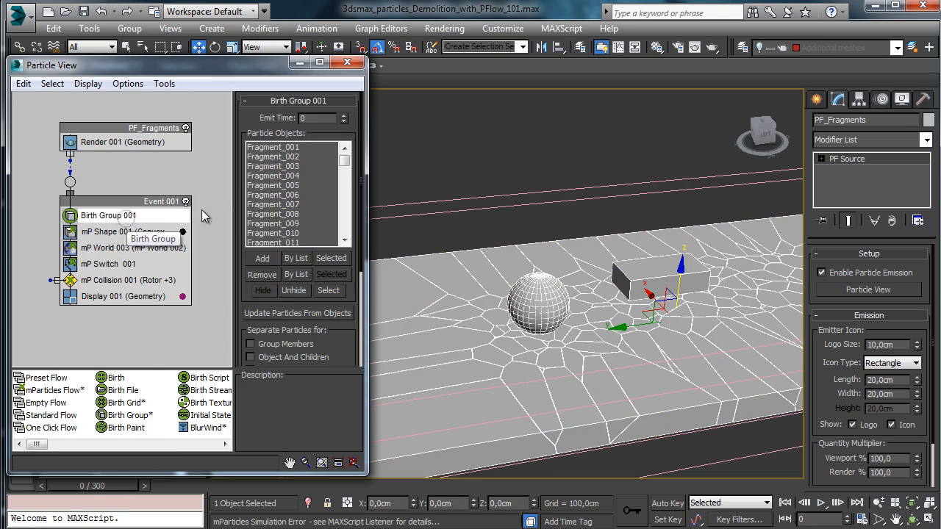
click(306, 314)
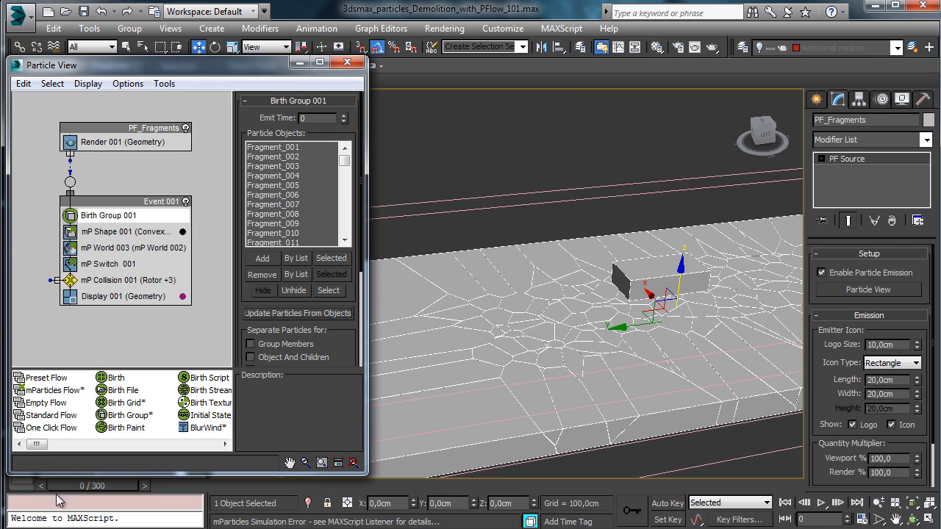
drag(125, 491, 790, 506)
key(w)
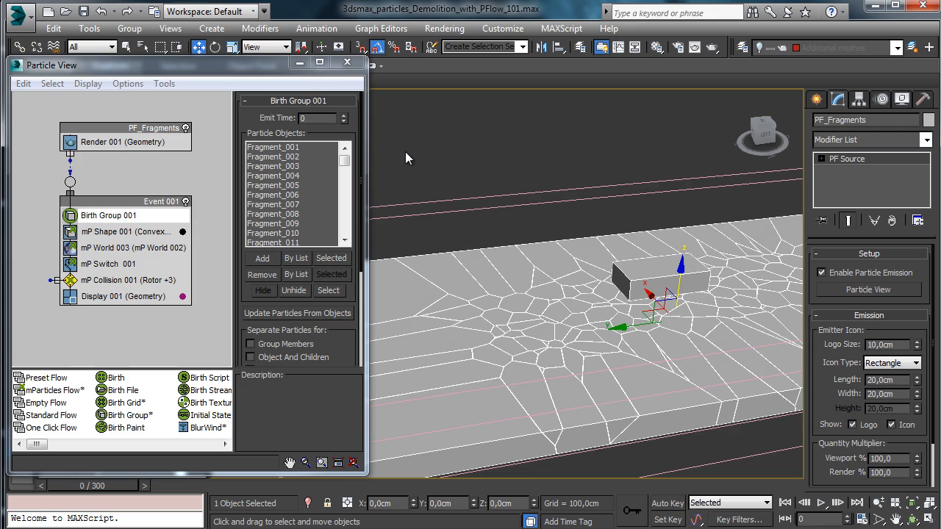
Unhide the Additional meshes layer and delete the sphere from the scene.
click(347, 62)
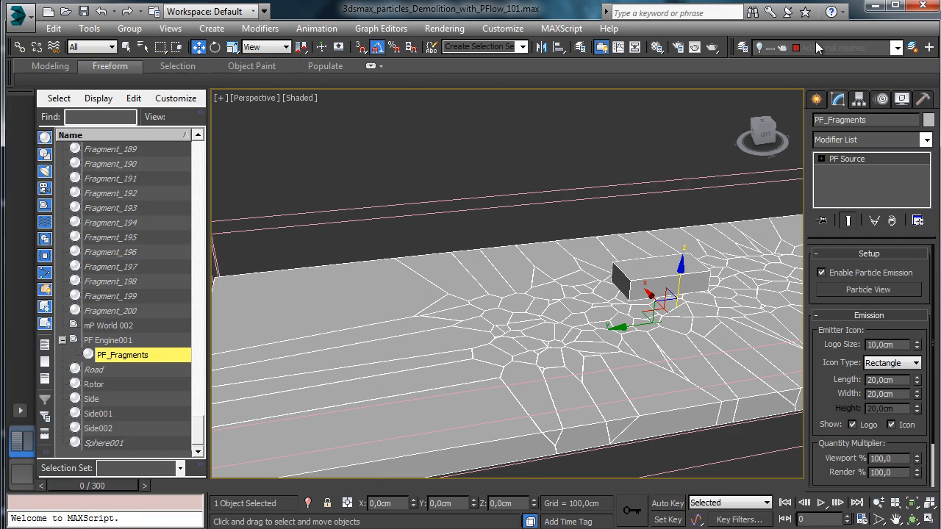
click(741, 47)
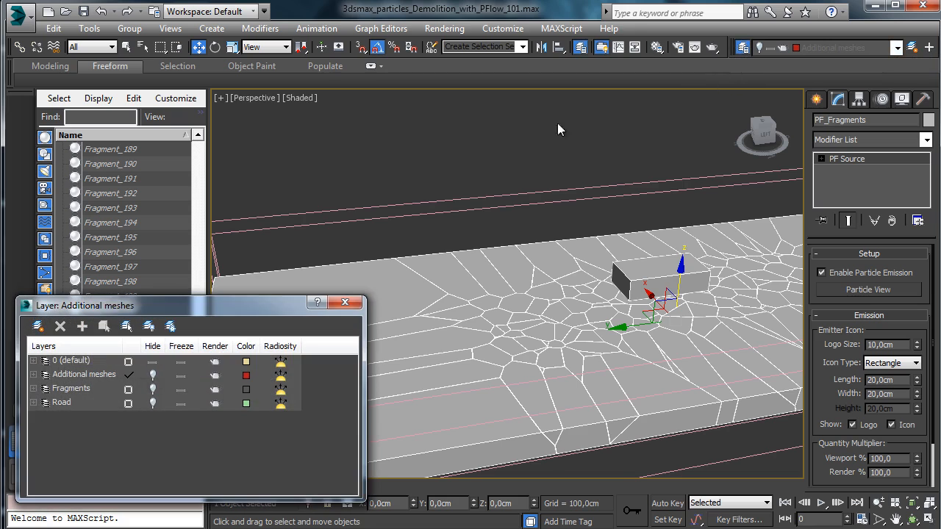
click(153, 375)
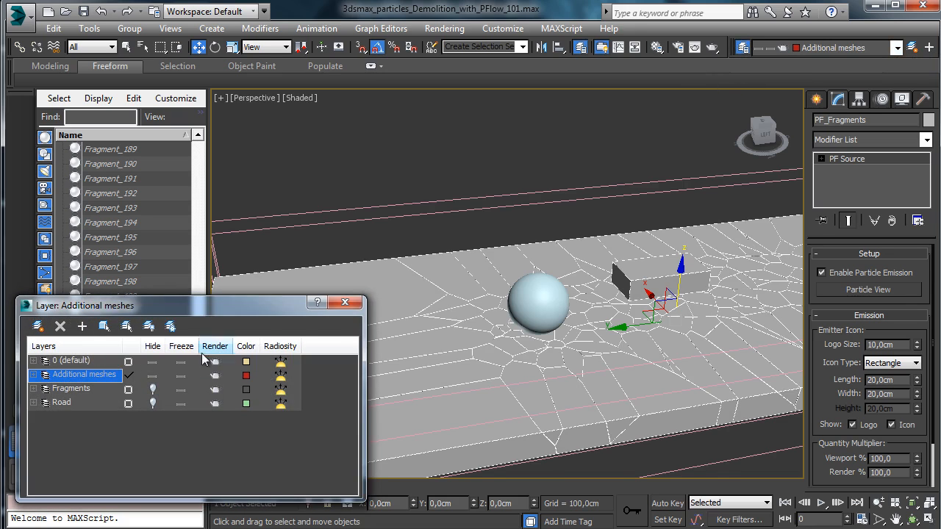
click(543, 297)
key(Delete)
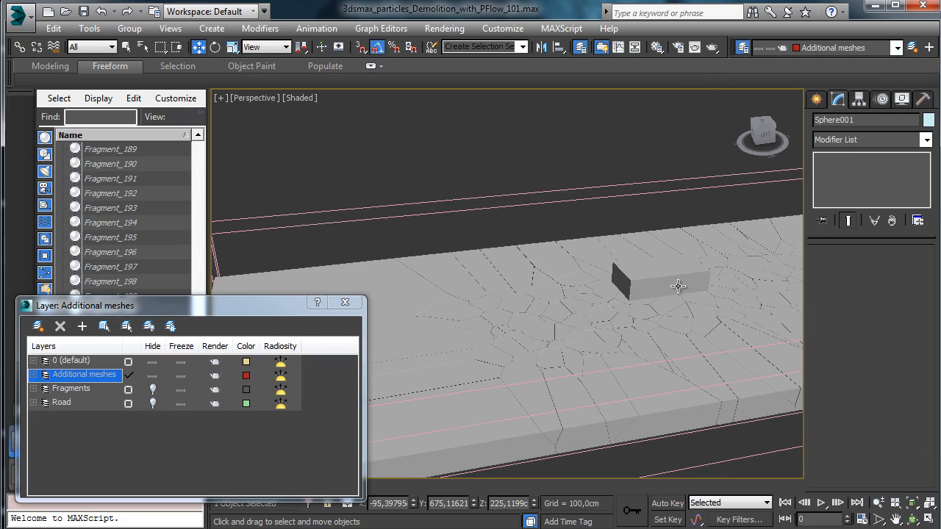
Isolate the box and create a cylinder with a radius of about 68 cm and a height of about 20 cm at its corner.
click(638, 285)
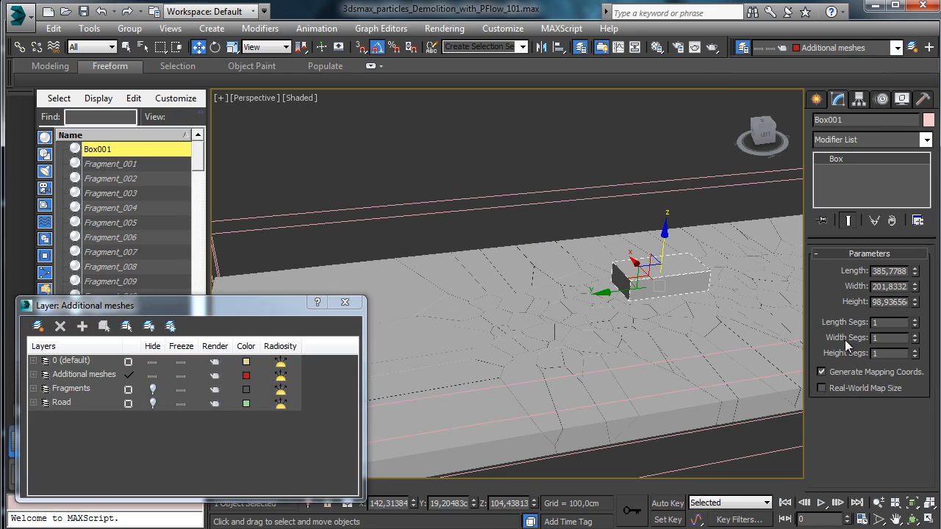
click(308, 503)
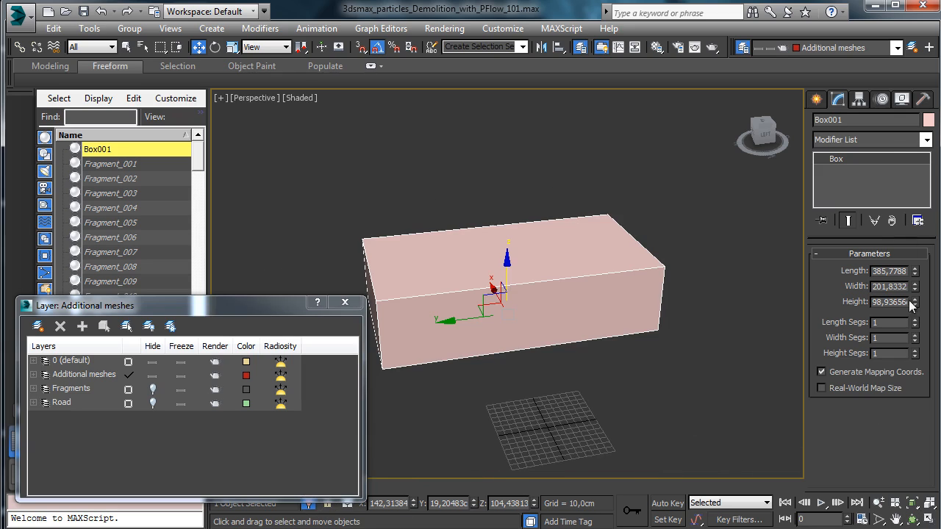
click(816, 100)
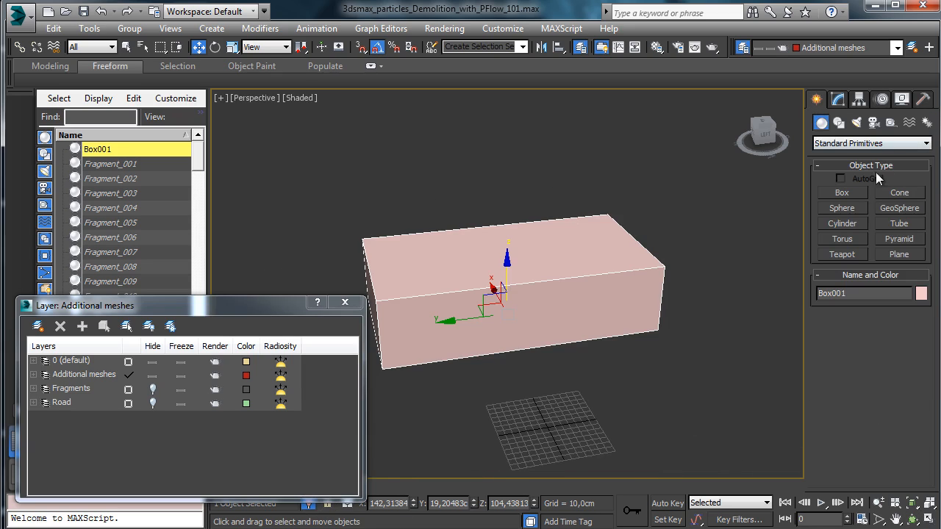
click(843, 223)
drag(404, 366, 424, 382)
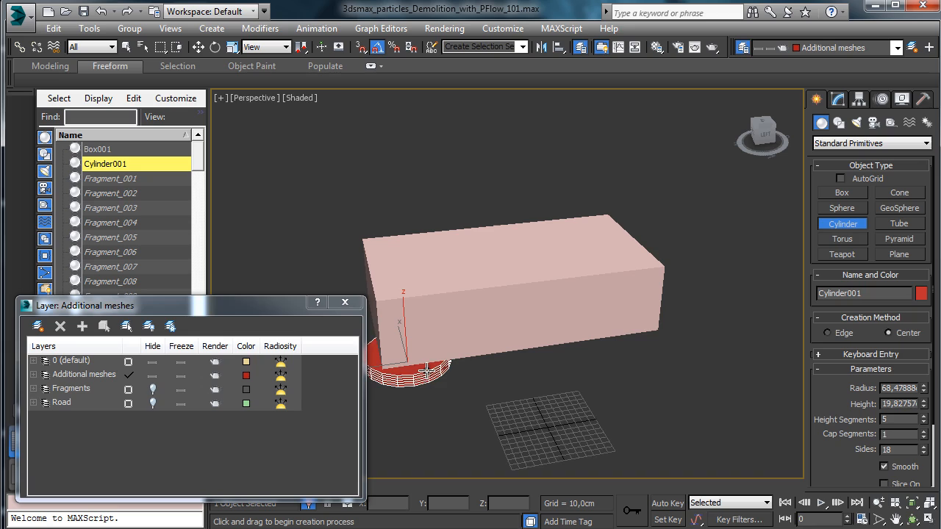
Rotate the cylinder upright and move it against one end of the box's long side like a wheel.
click(214, 47)
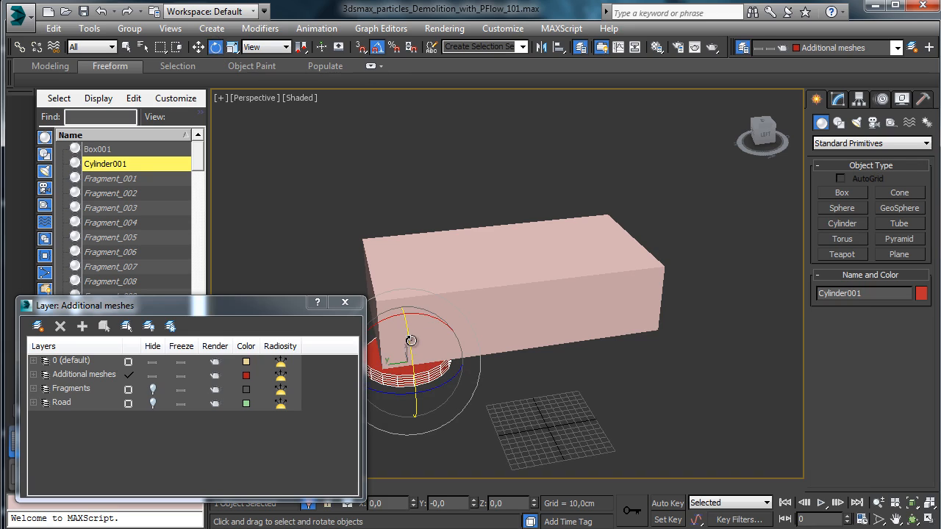
drag(412, 342, 427, 405)
click(198, 47)
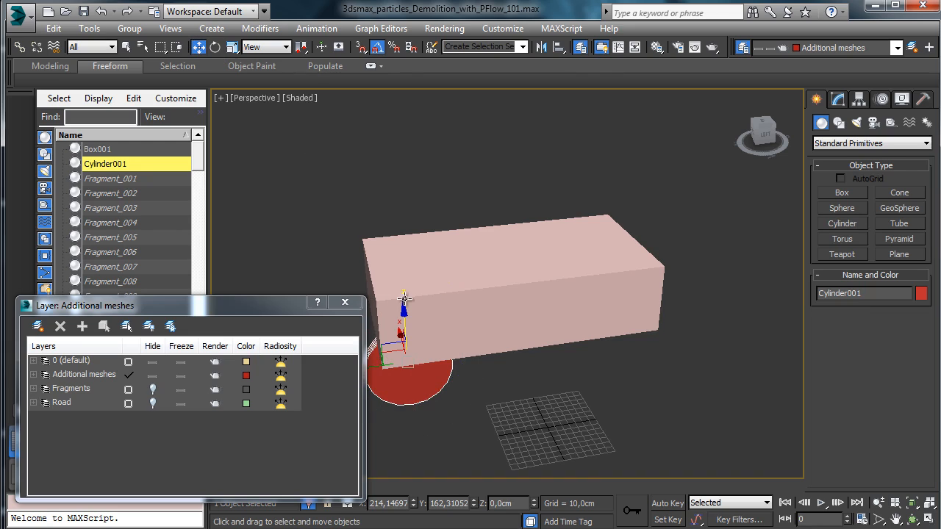
drag(398, 332, 411, 376)
click(911, 519)
drag(533, 345, 636, 243)
click(198, 47)
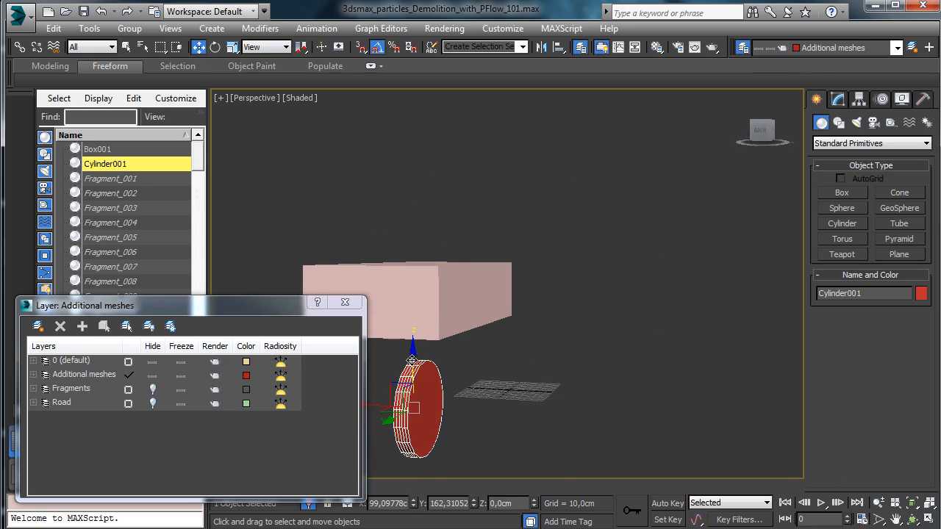
drag(412, 360, 441, 327)
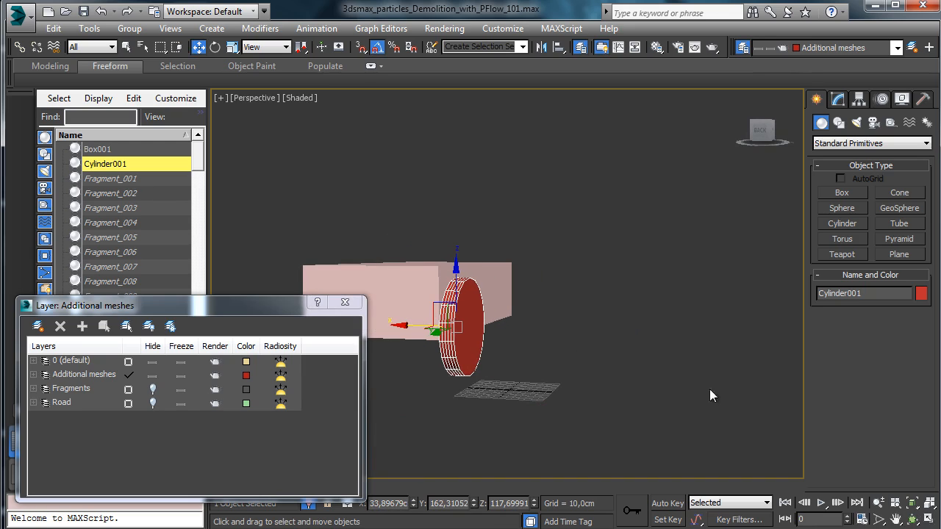
Reduce the cylinder's radius to about 42.5 cm and copy it to the other end of the box's long side.
click(912, 519)
drag(552, 331, 506, 284)
click(199, 47)
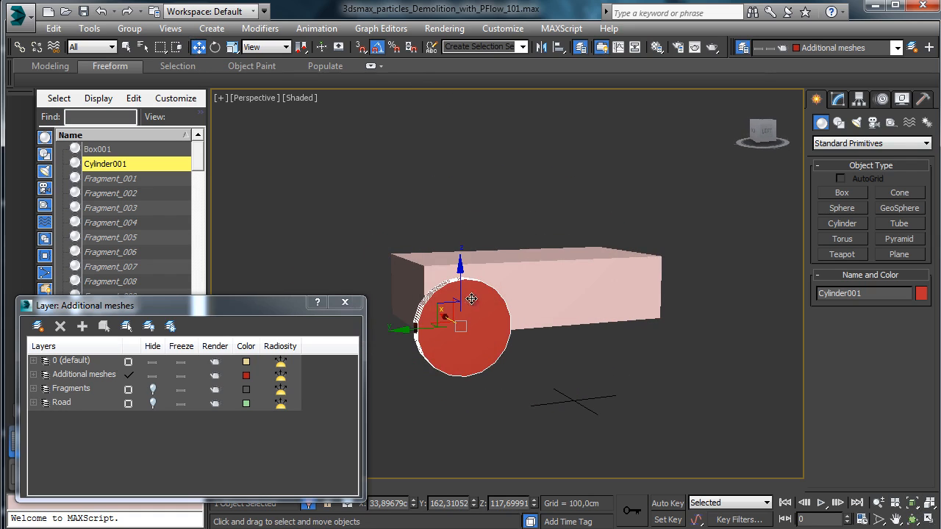
click(837, 99)
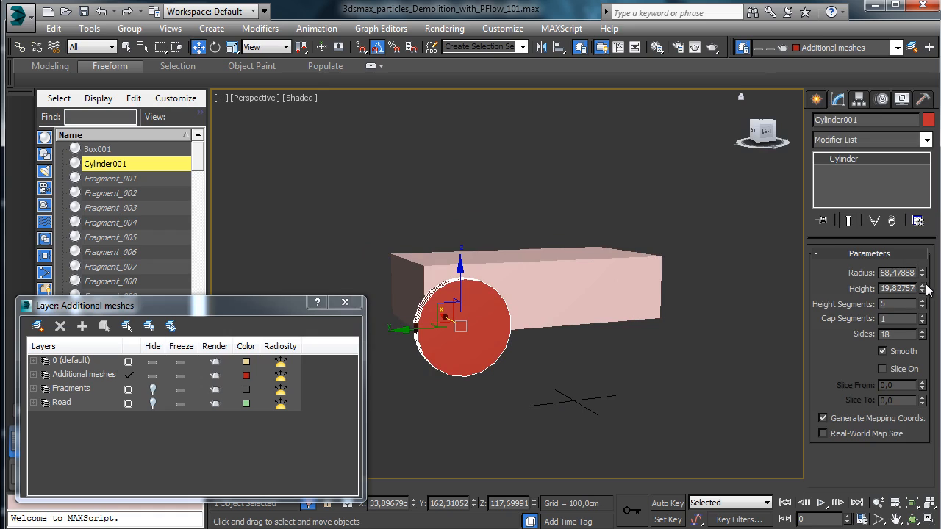
drag(923, 275, 920, 304)
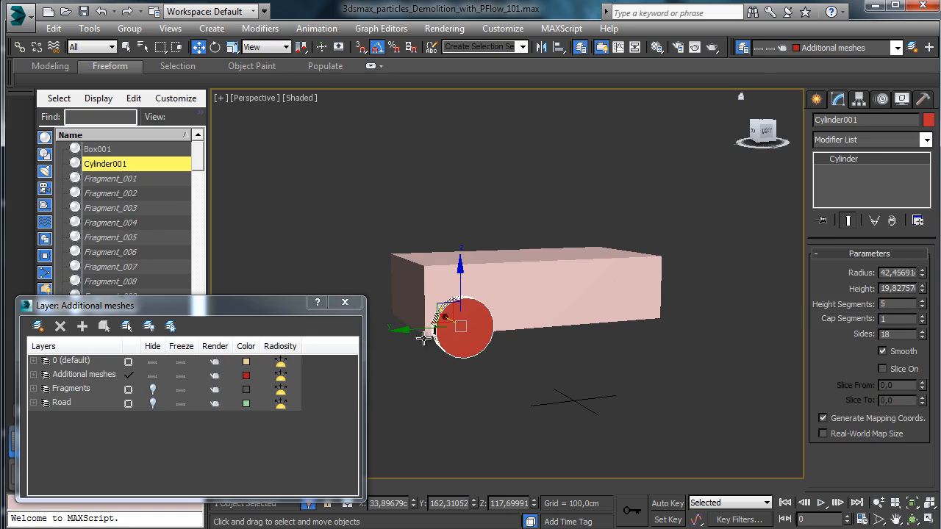
mouse_move(425, 337)
shift+mouse_down()
mouse_move(592, 337)
mouse_move(589, 326)
shift+mouse_up()
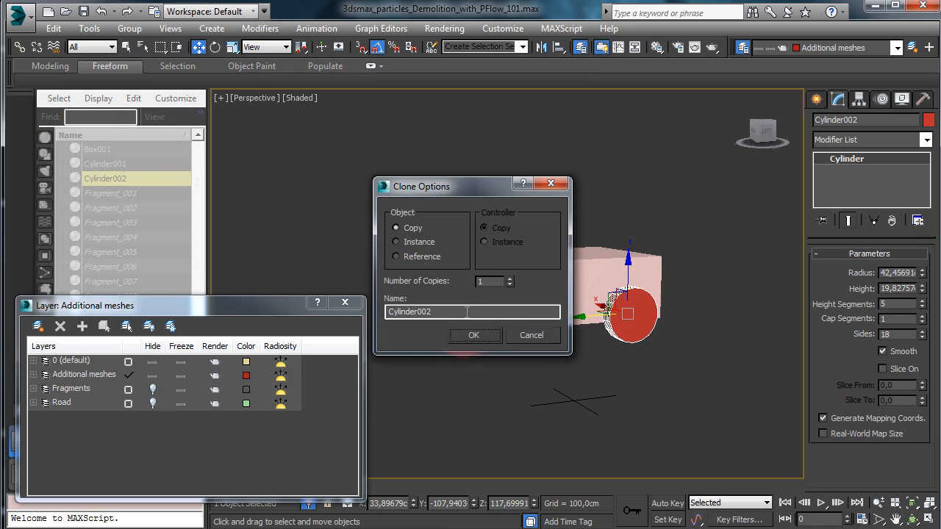
click(473, 336)
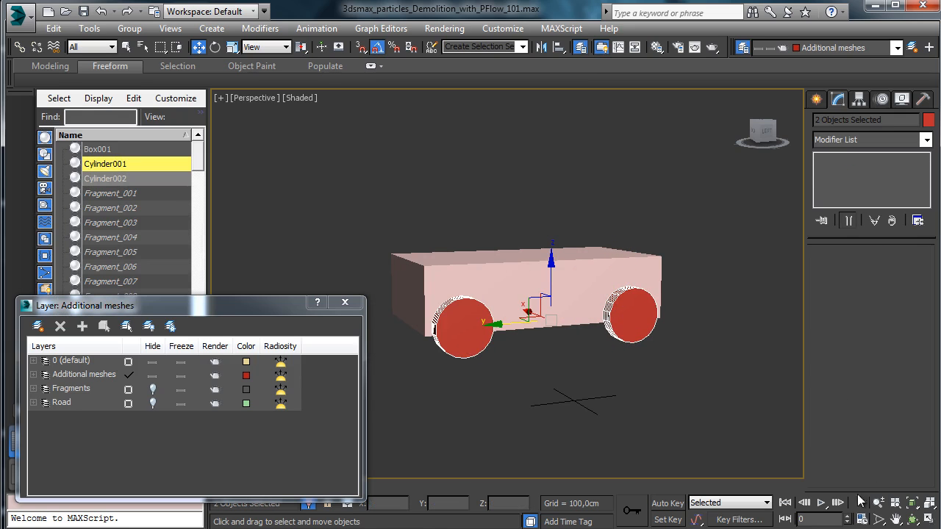
Copy both wheel cylinders to the opposite long side of the box.
click(912, 519)
drag(542, 301, 603, 329)
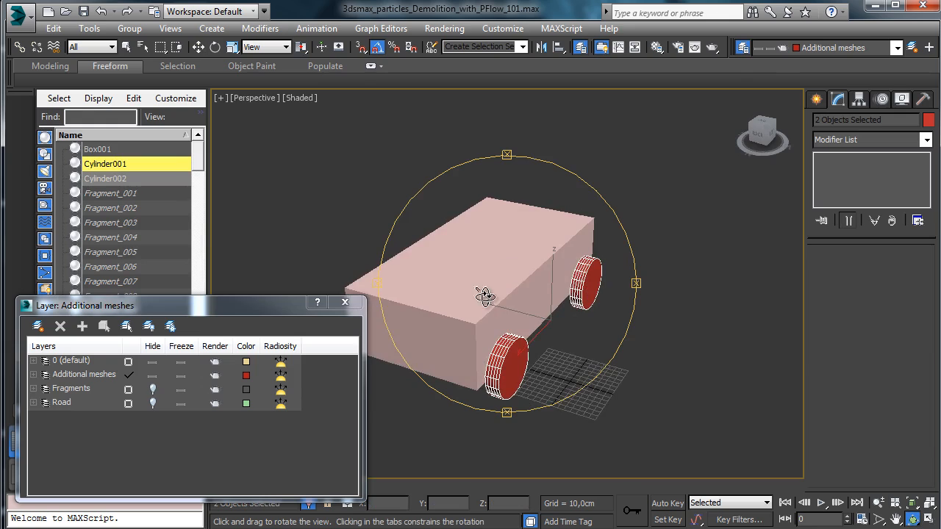
mouse_move(487, 297)
mouse_down()
mouse_move(553, 302)
mouse_move(340, 324)
mouse_up()
click(199, 46)
click(477, 332)
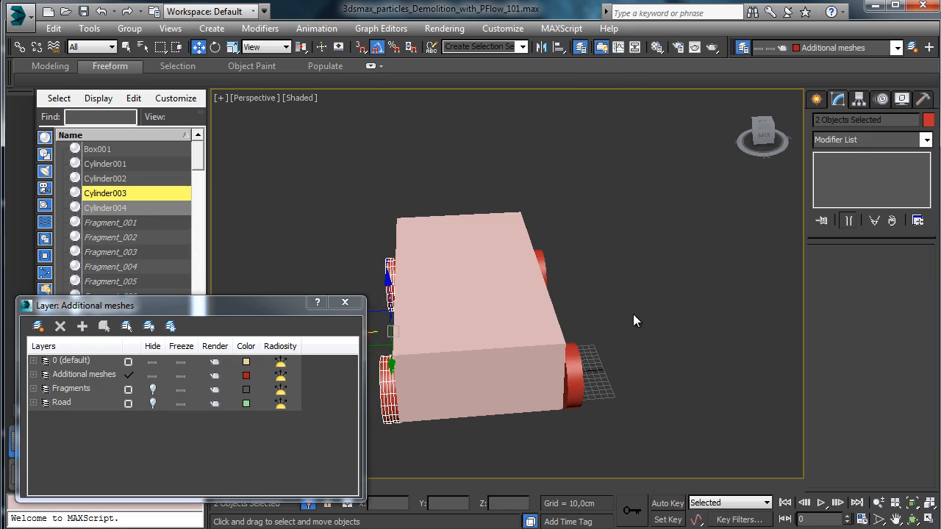
Convert the box to an Editable Poly.
click(472, 314)
right_click(518, 268)
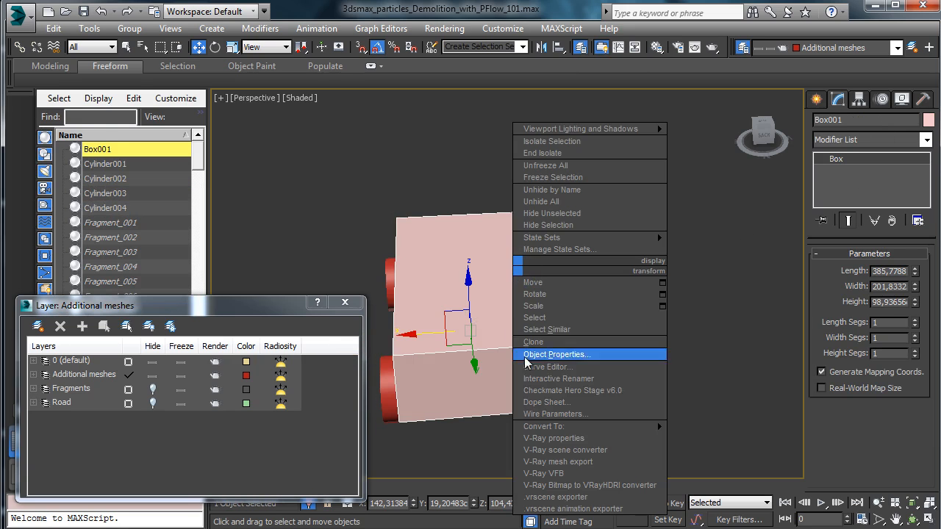
mouse_move(654, 426)
click(720, 439)
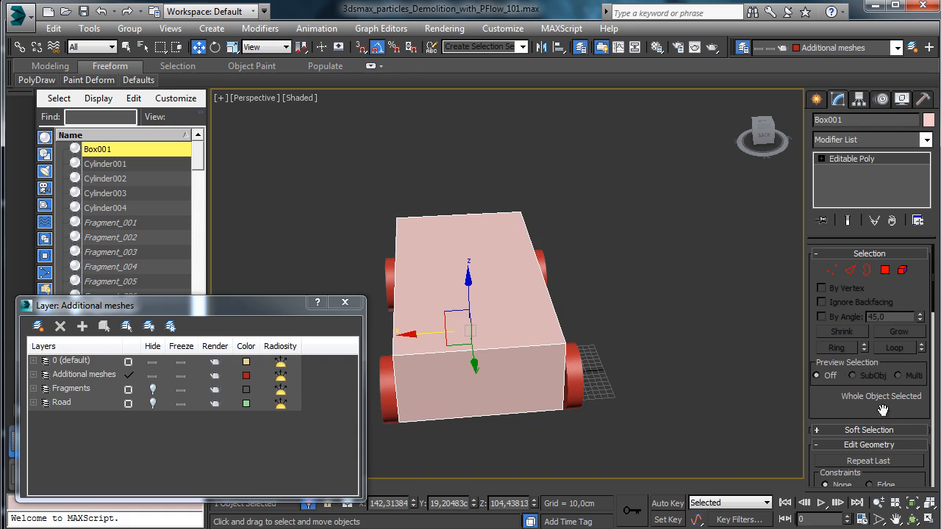
Attach all four wheel cylinders to the box's Editable Poly so the car becomes one mesh.
scroll(882, 410, down, 5)
click(836, 384)
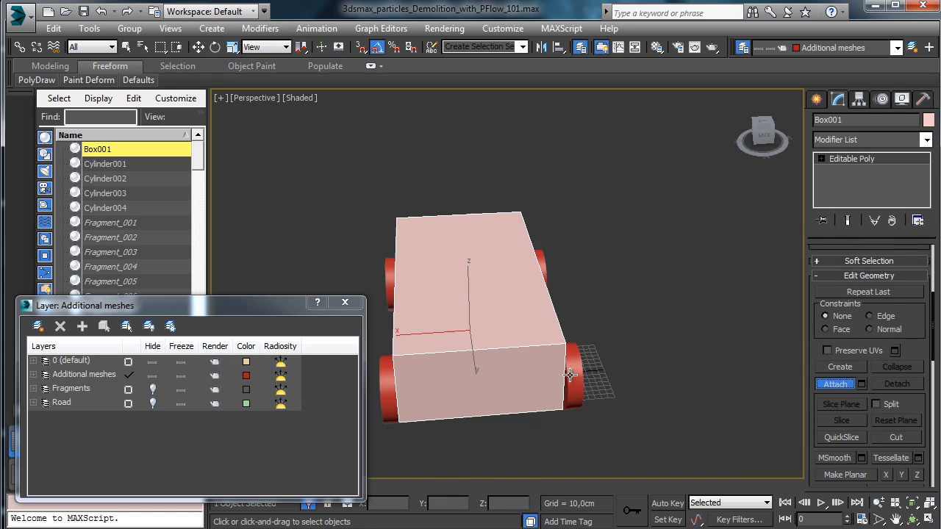
click(573, 375)
click(541, 255)
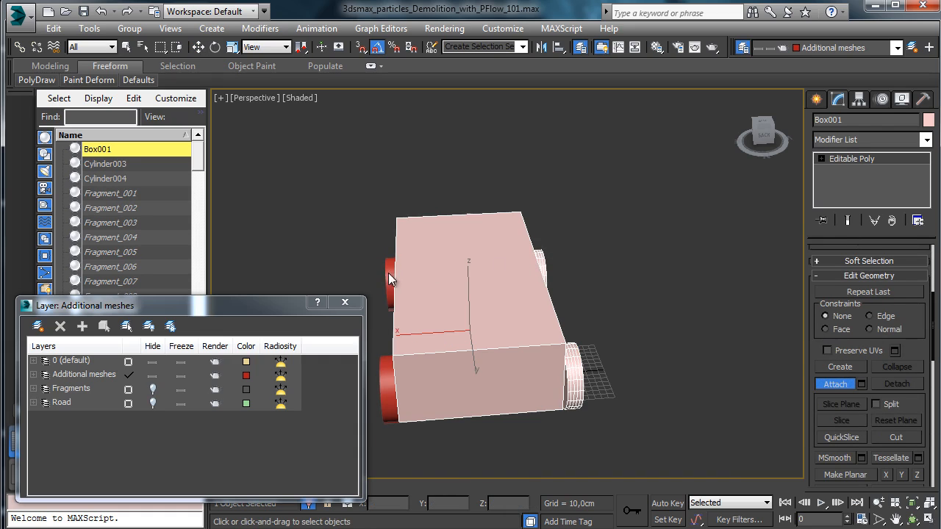
click(388, 273)
click(393, 389)
key(w)
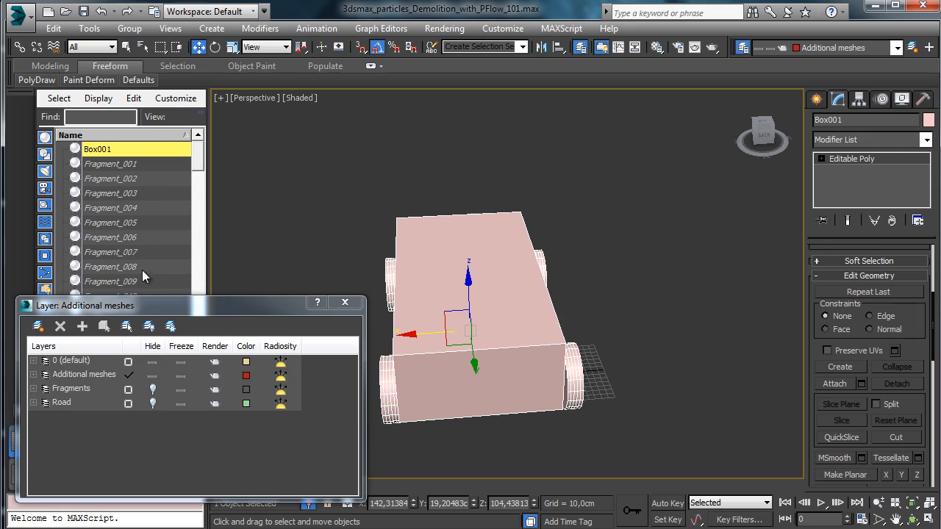
Exit isolation of the car mesh and open Particle View from the PF_Fragments source.
drag(170, 307, 940, 228)
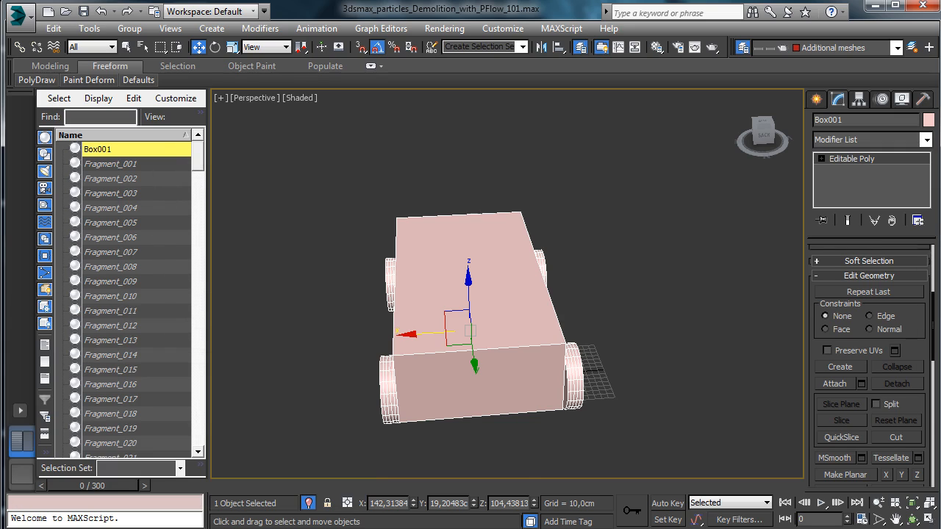
key(alt+q)
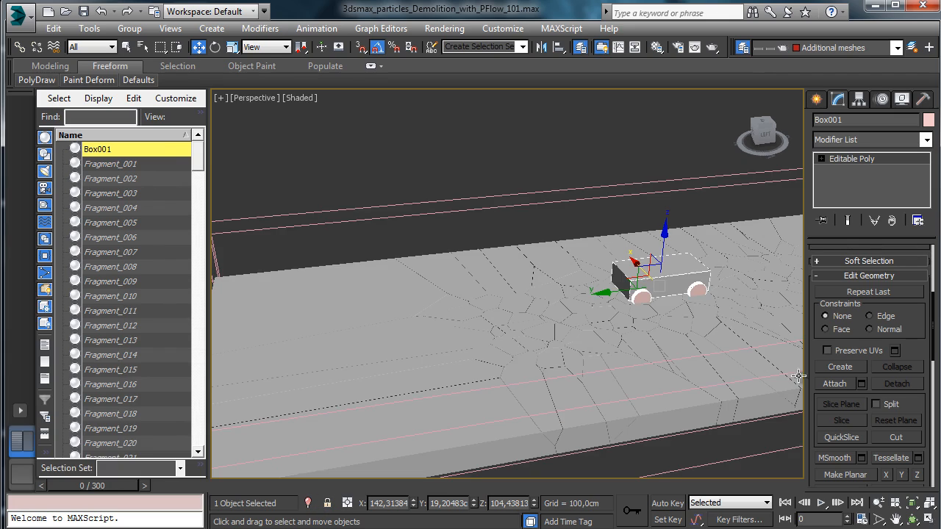
drag(199, 166, 202, 463)
click(116, 372)
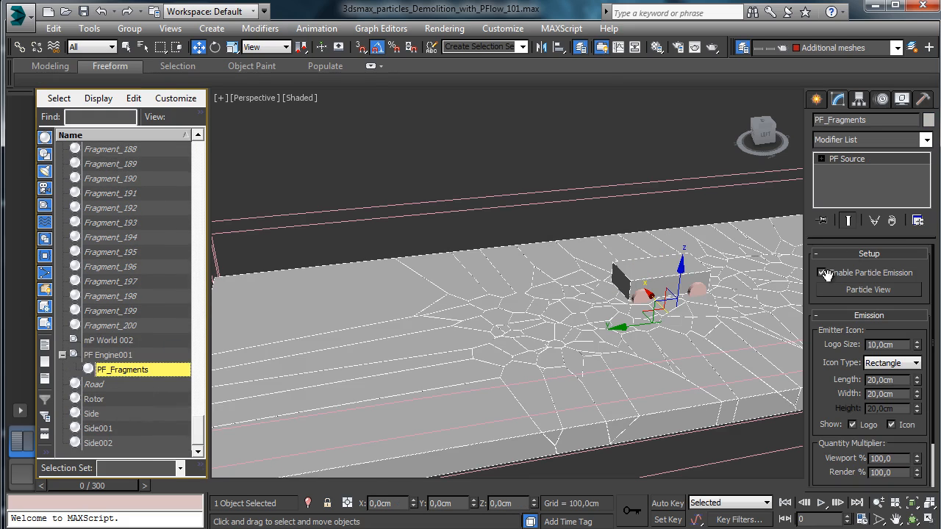
click(838, 289)
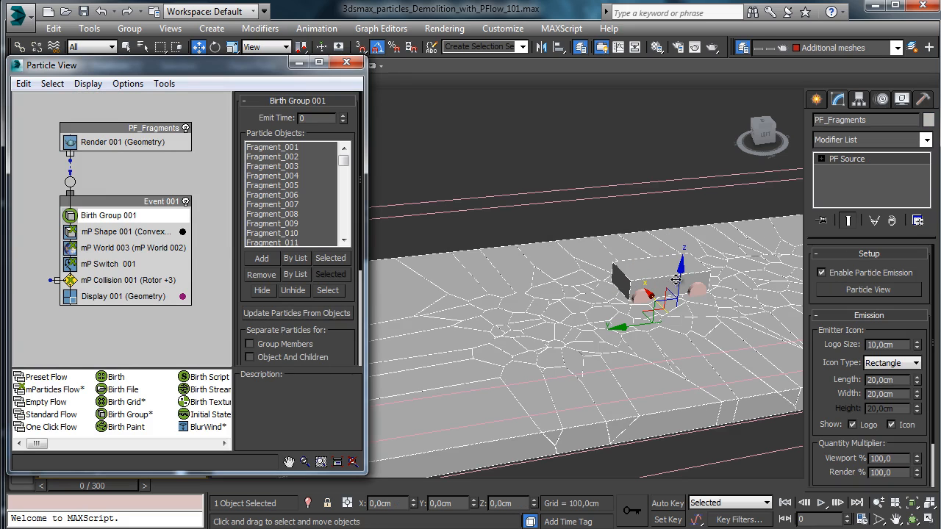
Raise the car mesh to about Z 127.4 cm above the road and update Birth Group 001's particles from their objects.
drag(677, 280, 689, 228)
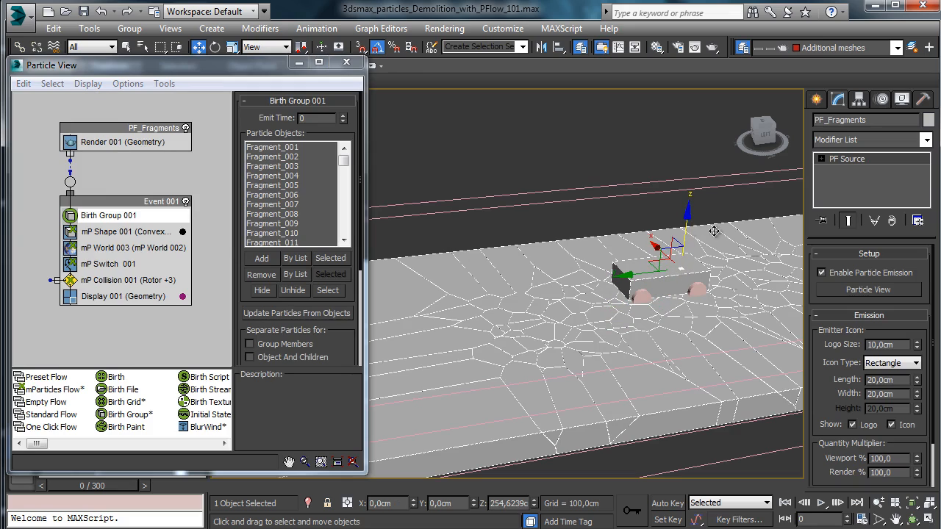
click(675, 270)
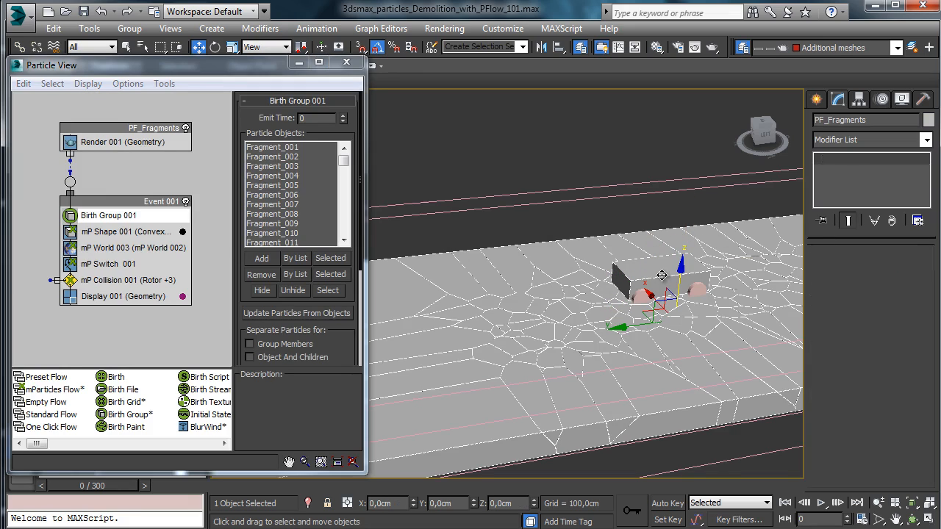
click(657, 253)
drag(663, 248, 667, 241)
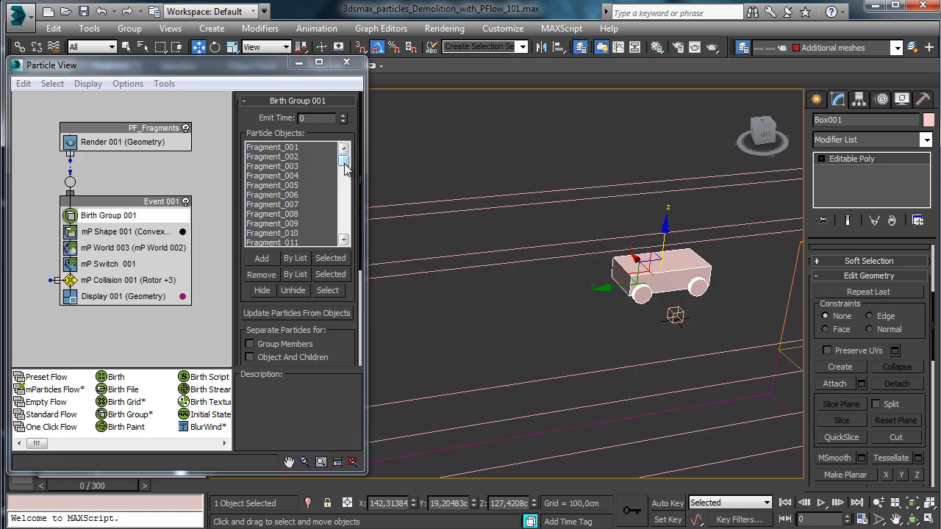
click(289, 312)
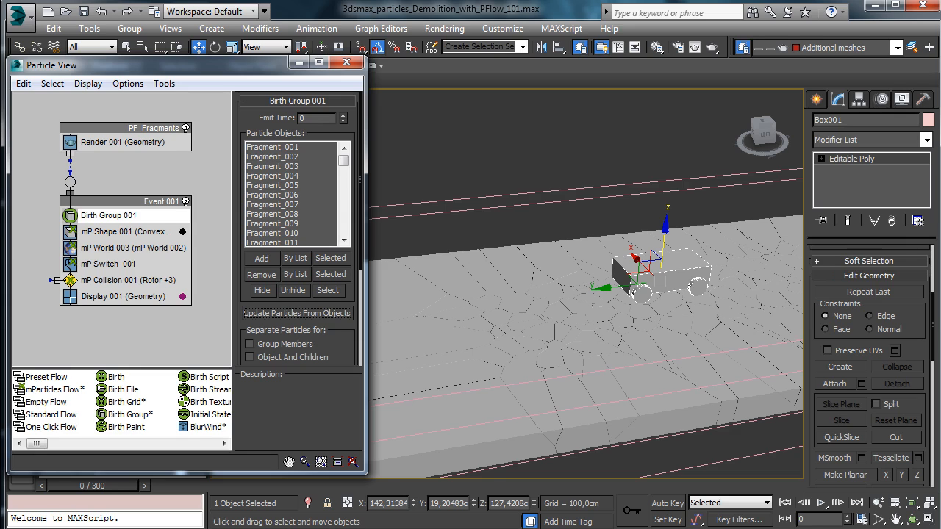
Hide the Additional meshes layer and make 0 (default) the active layer.
click(610, 368)
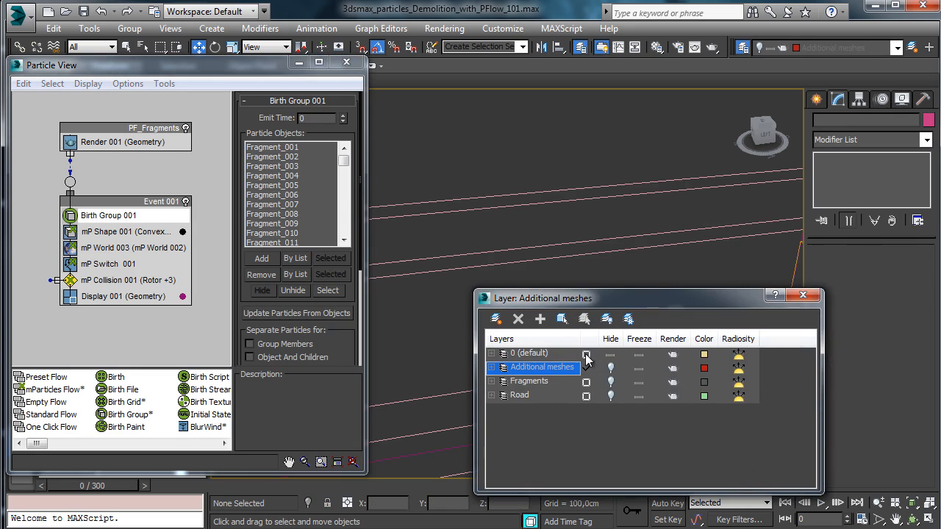
click(586, 356)
click(607, 318)
click(802, 295)
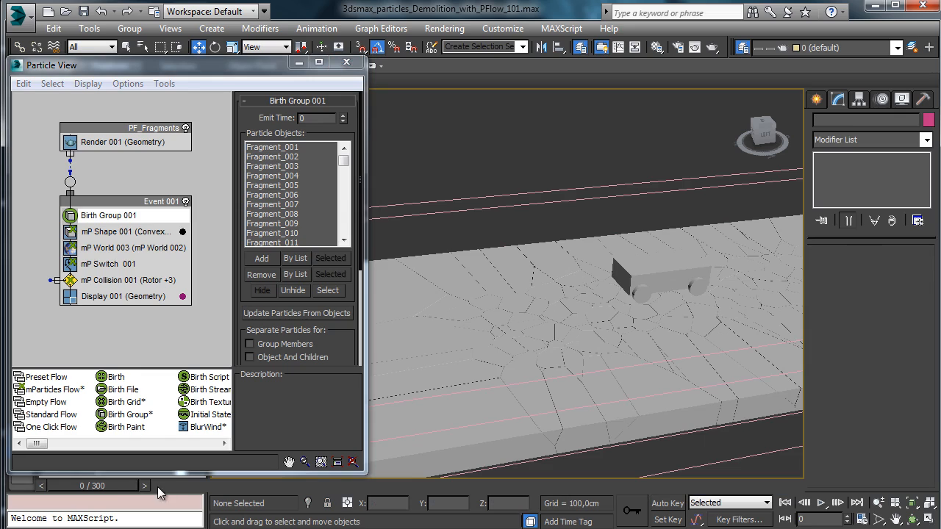
Scrub through the simulation to check how the car particle behaves on the road, ending at frame 0.
drag(125, 485, 175, 496)
key(w)
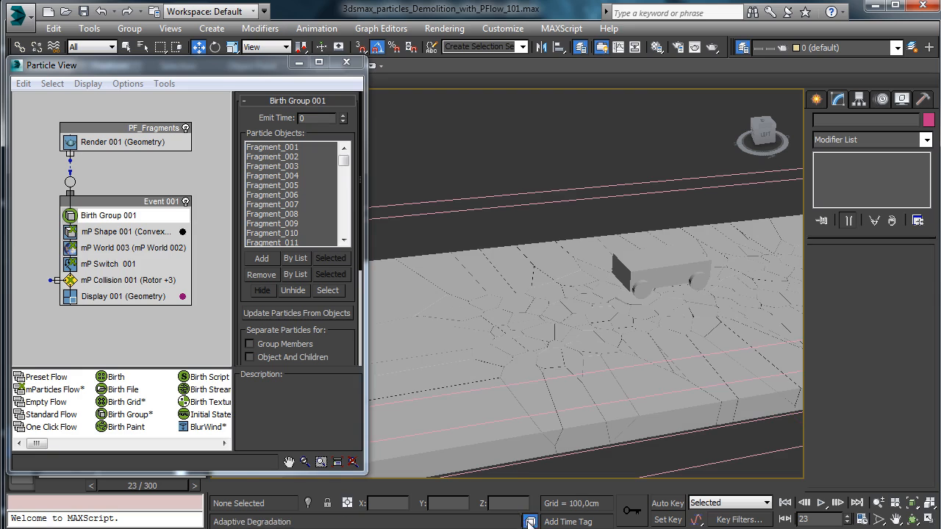
drag(52, 488, 316, 493)
click(61, 485)
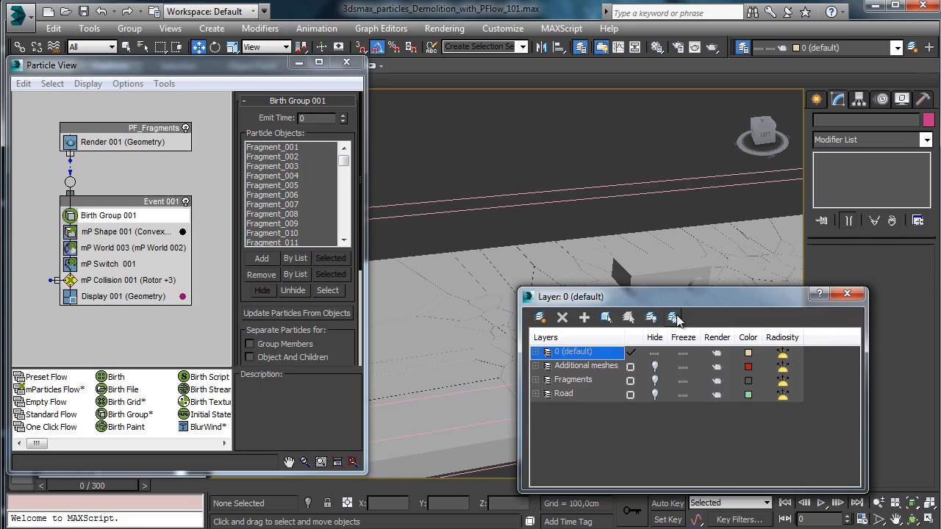
Unhide the Additional meshes layer and update Birth Group 001's particles after locating Box001 among its particle objects.
click(654, 366)
drag(684, 299, 940, 251)
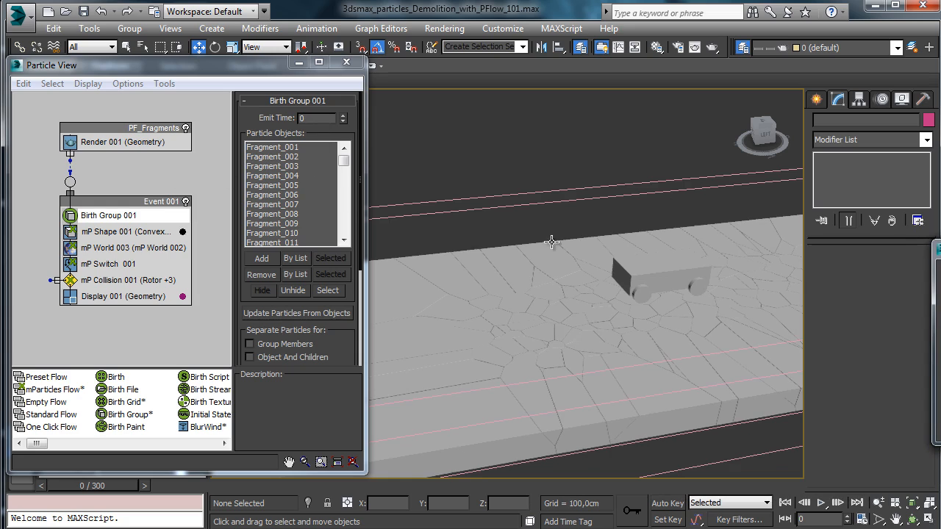
drag(344, 161, 343, 232)
click(273, 233)
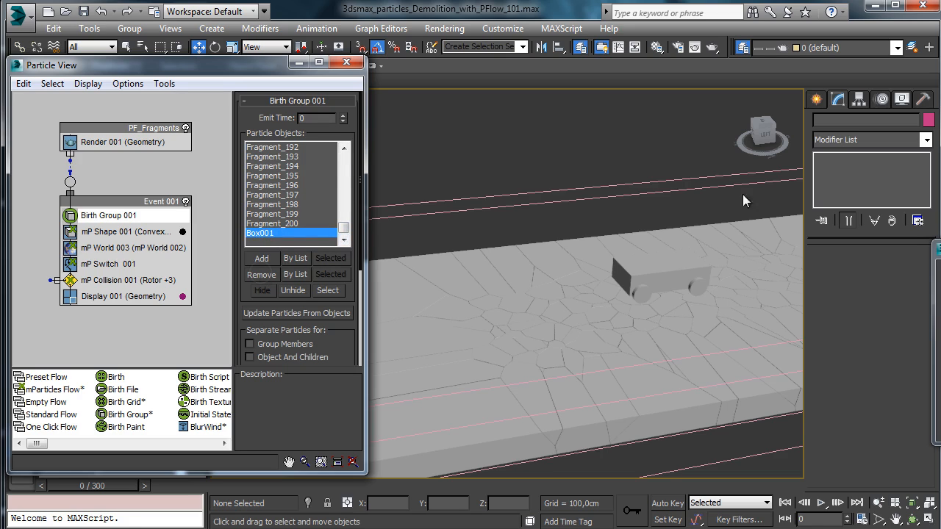
click(304, 314)
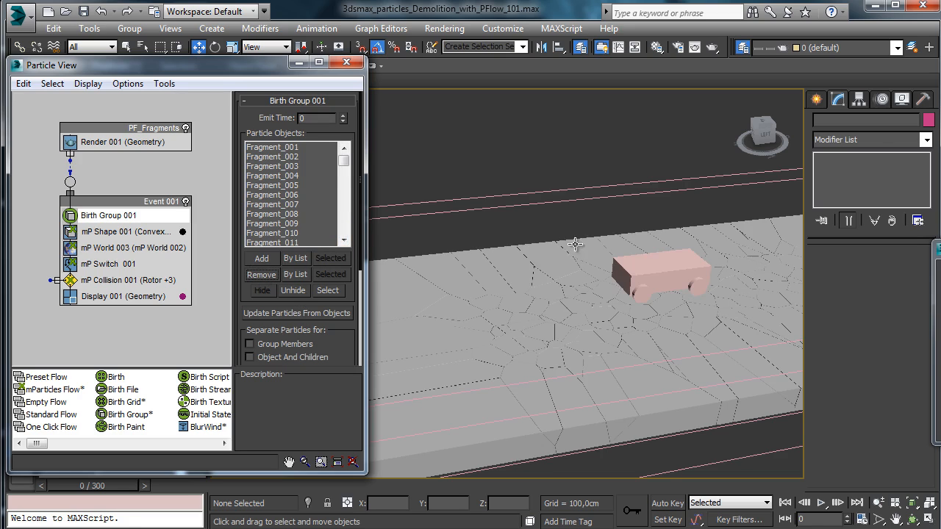
Rename the car mesh to Car and raise it slightly to about Z 131.3 cm.
click(640, 276)
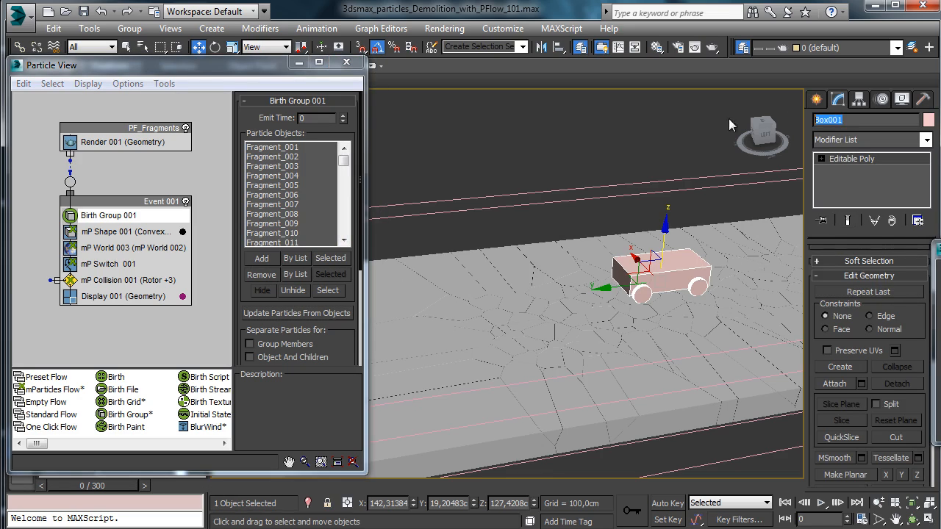
text(Car)
click(911, 503)
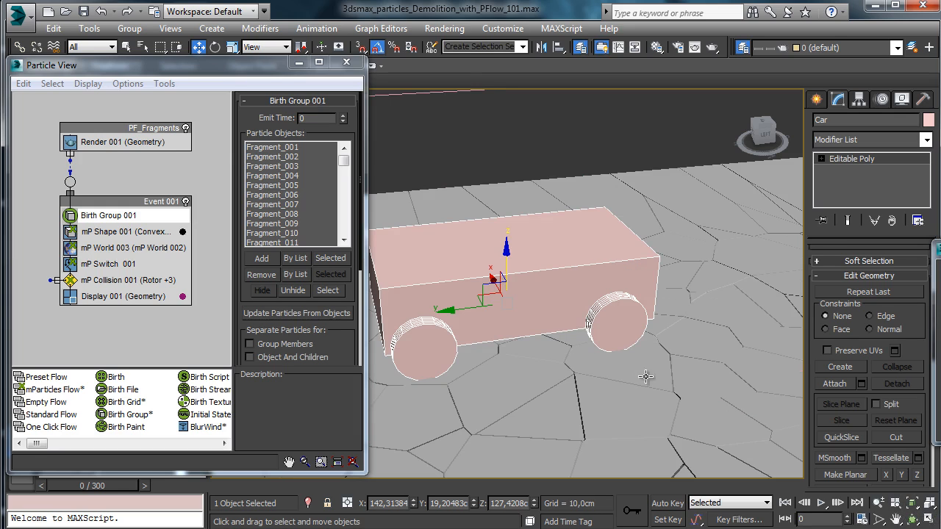
drag(500, 258, 511, 257)
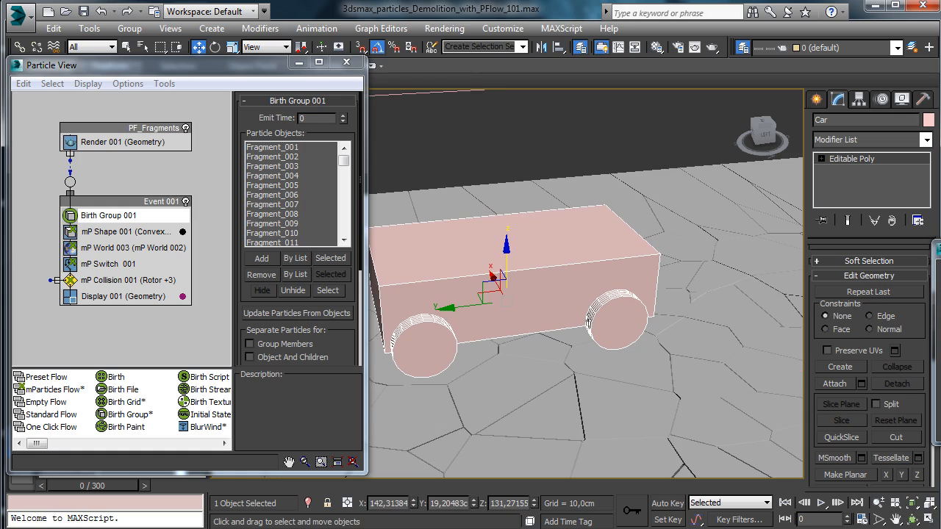
Refresh Birth Group 001 with the raised Car mesh and hide the Additional meshes layer.
drag(939, 252, 488, 257)
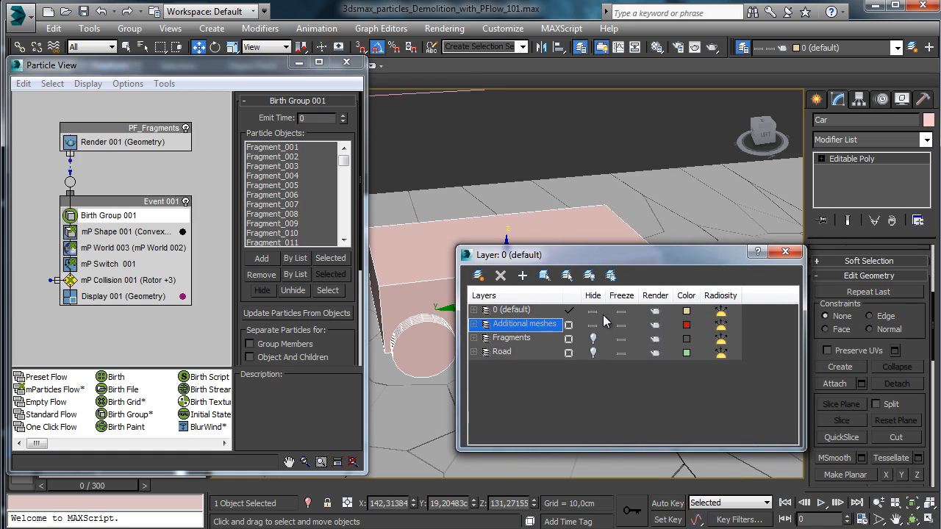
click(257, 260)
click(429, 285)
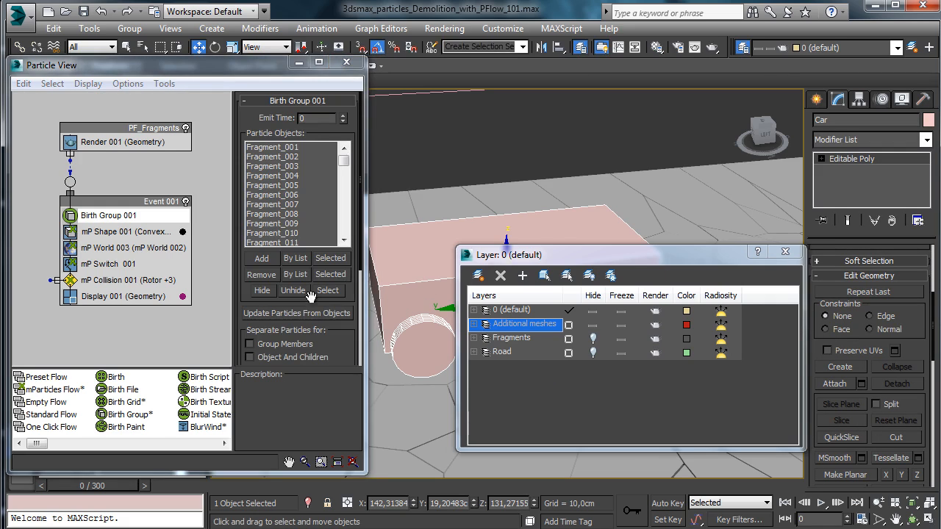
click(593, 324)
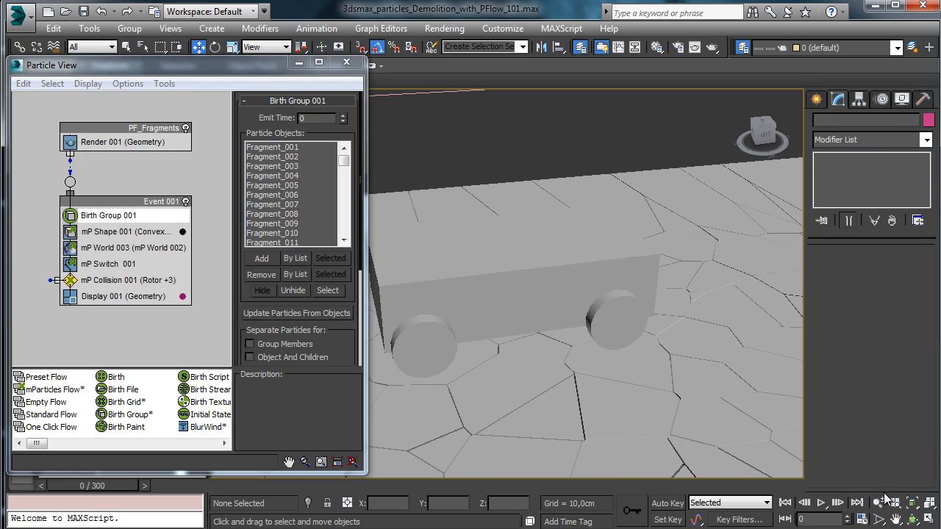
Preview the demolition from a wider view to examine the raised car's motion, and return to the first frame.
click(878, 503)
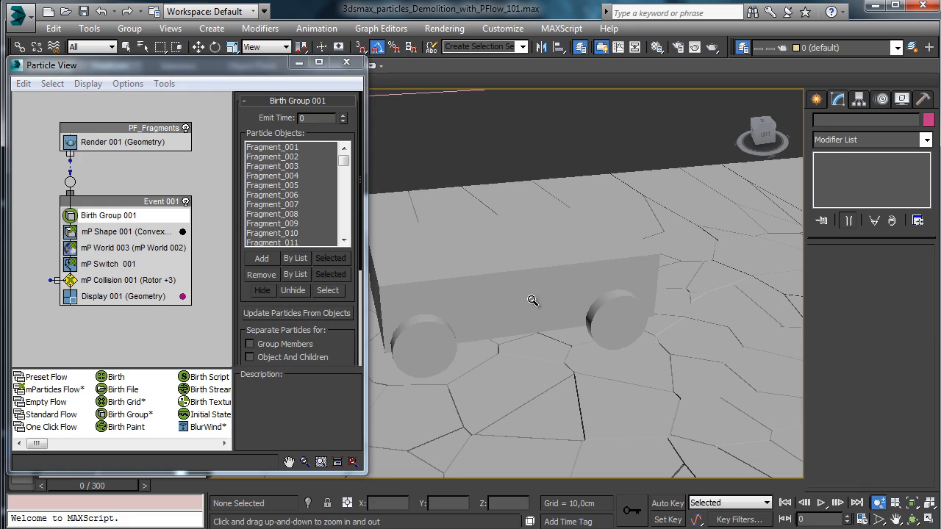
drag(533, 302, 522, 395)
drag(105, 486, 724, 509)
key(Home)
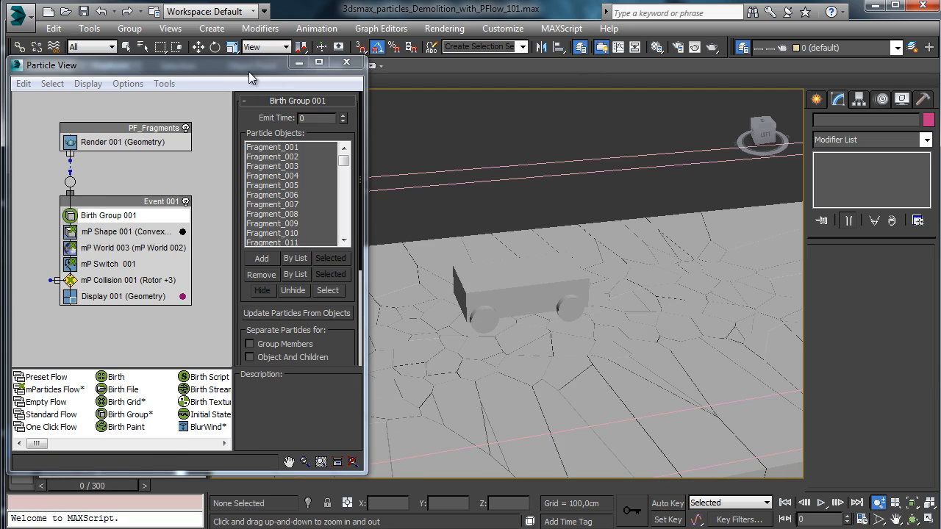
Move Particle View out of the way and set the Perspective viewport's shading to Realistic.
drag(250, 67, 940, 108)
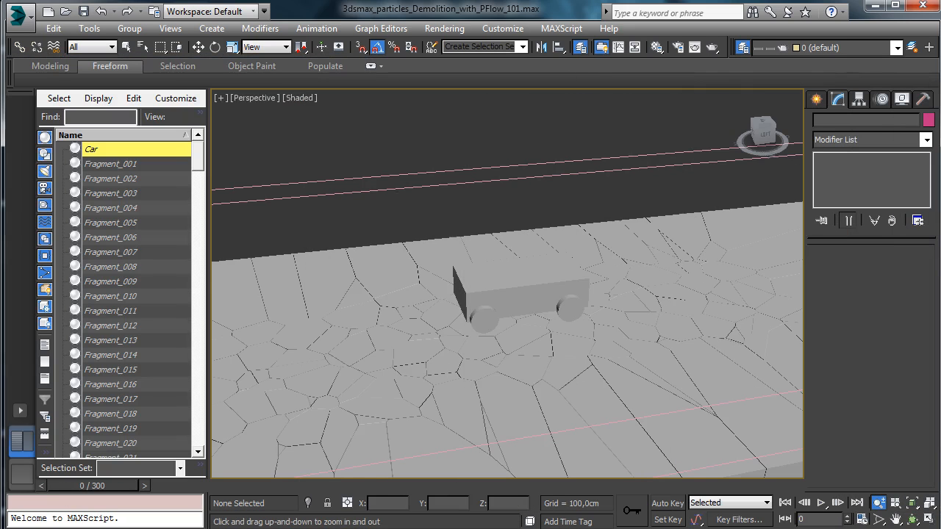
click(284, 97)
click(347, 114)
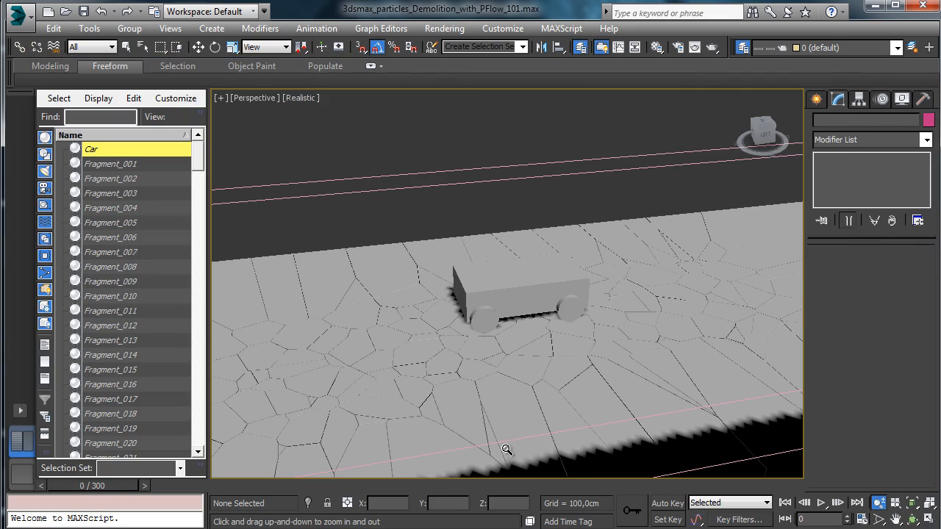
Run the simulation to frame 247 and examine the car among the broken road fragments from farther away.
drag(72, 487, 617, 483)
key(alt+z)
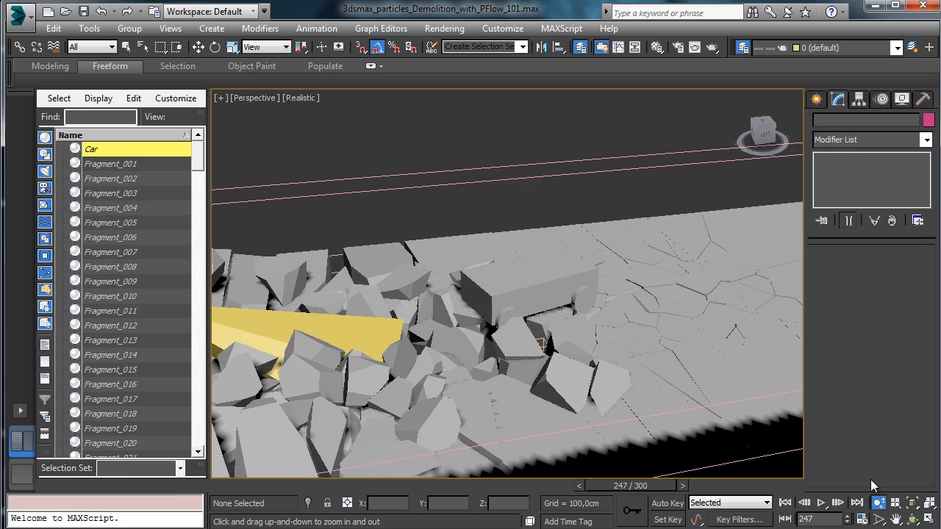
drag(428, 306, 446, 353)
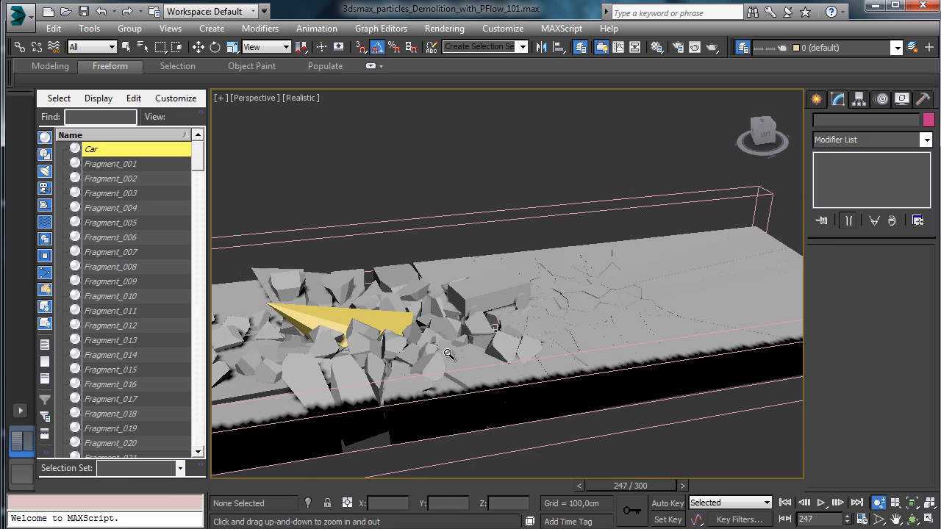
click(895, 519)
drag(563, 342, 676, 349)
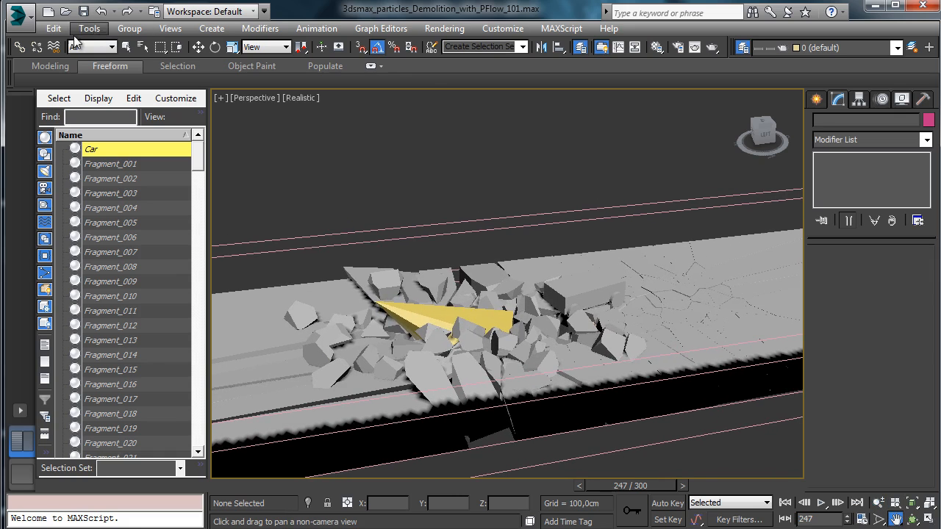
Return the timeline to frame 0 and reopen Particle View.
click(127, 47)
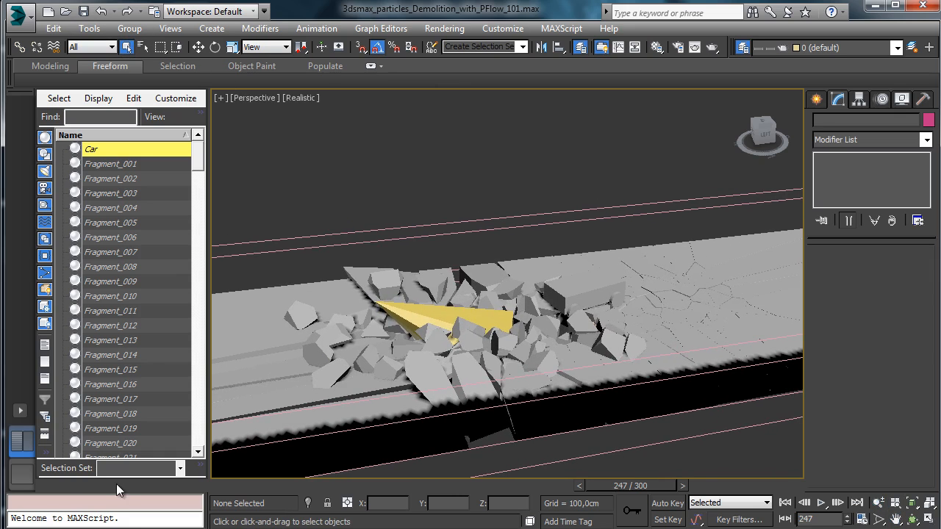
drag(116, 484, 94, 487)
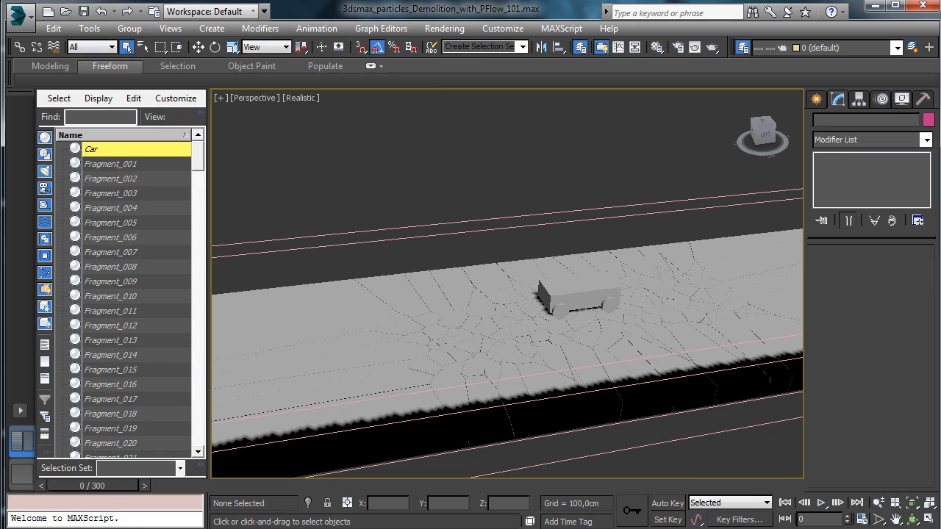
key(6)
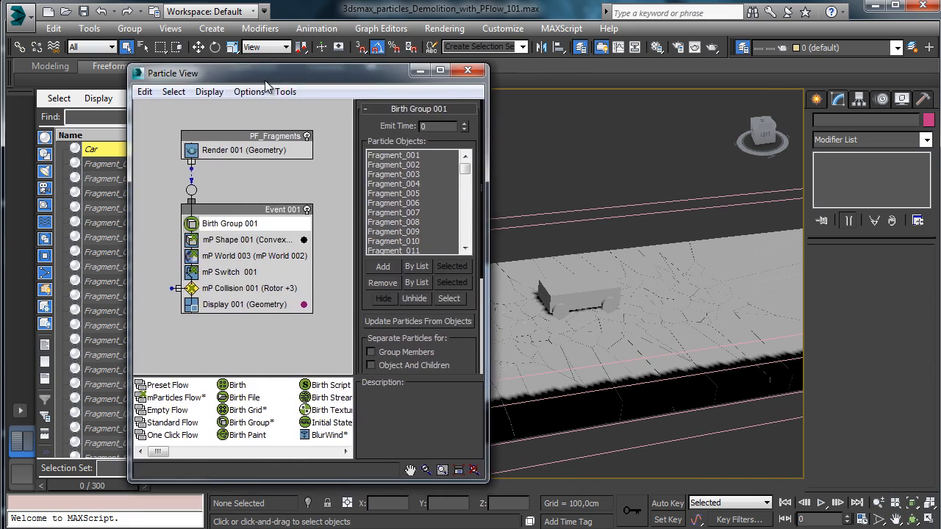
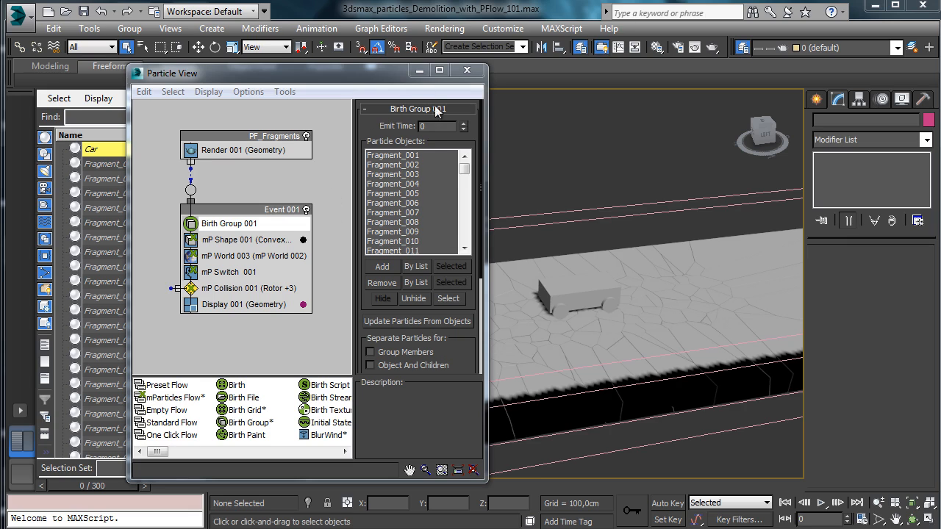
Enlarge the Particle View window and place it clear of the car and slab in the viewport.
drag(384, 77, 293, 65)
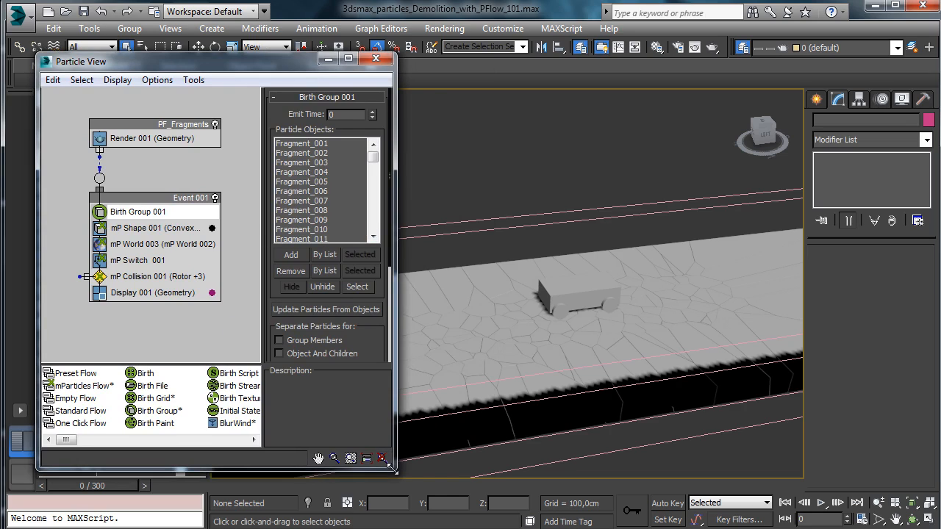
drag(394, 469, 426, 499)
drag(262, 67, 236, 61)
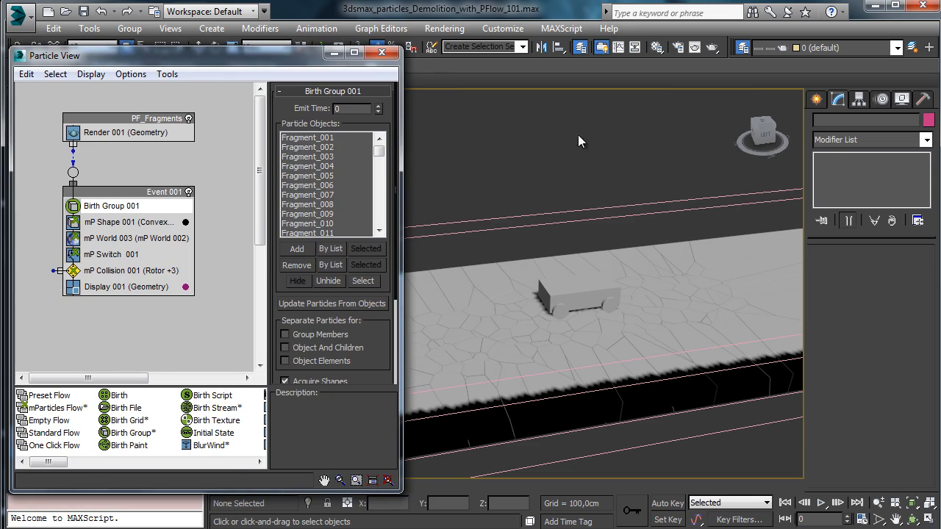
Paste mP World 003 as an instance into a new event below Event 001 and wire mP Collision 001 to it.
drag(260, 200, 259, 239)
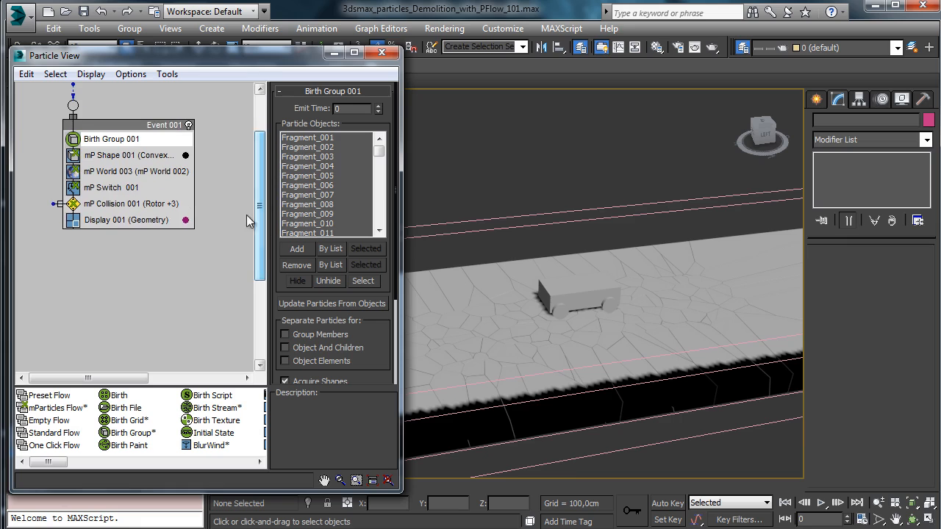
click(129, 174)
right_click(128, 175)
mouse_move(140, 181)
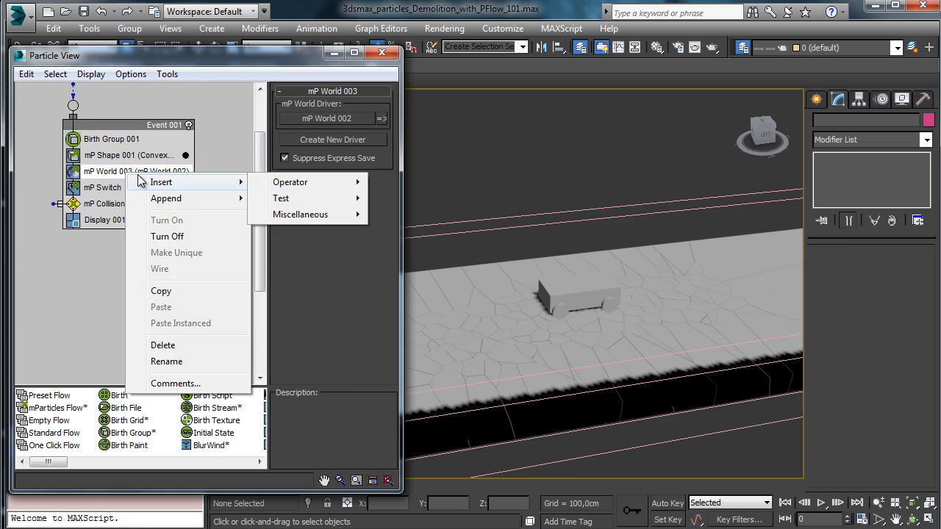
click(170, 291)
right_click(49, 284)
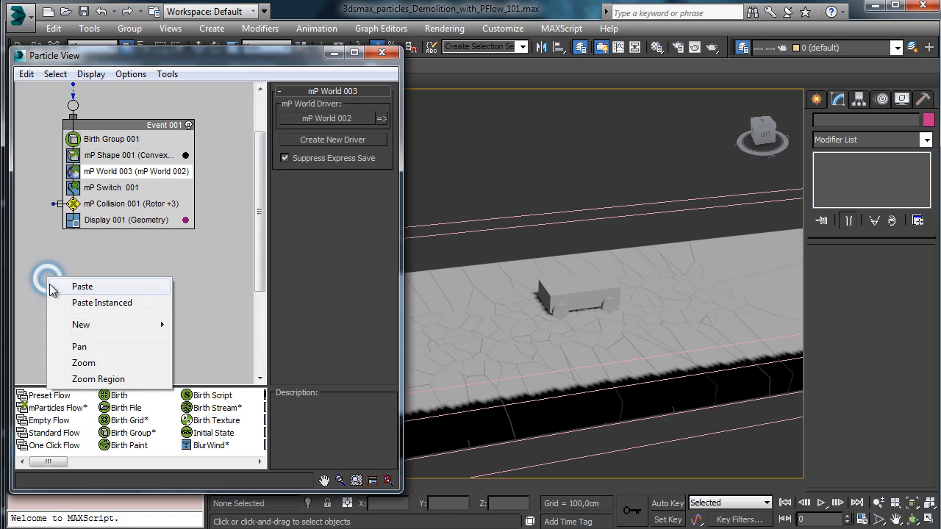
click(125, 303)
mouse_move(86, 282)
mouse_down()
mouse_move(63, 276)
mouse_move(78, 275)
mouse_up()
drag(52, 204, 50, 271)
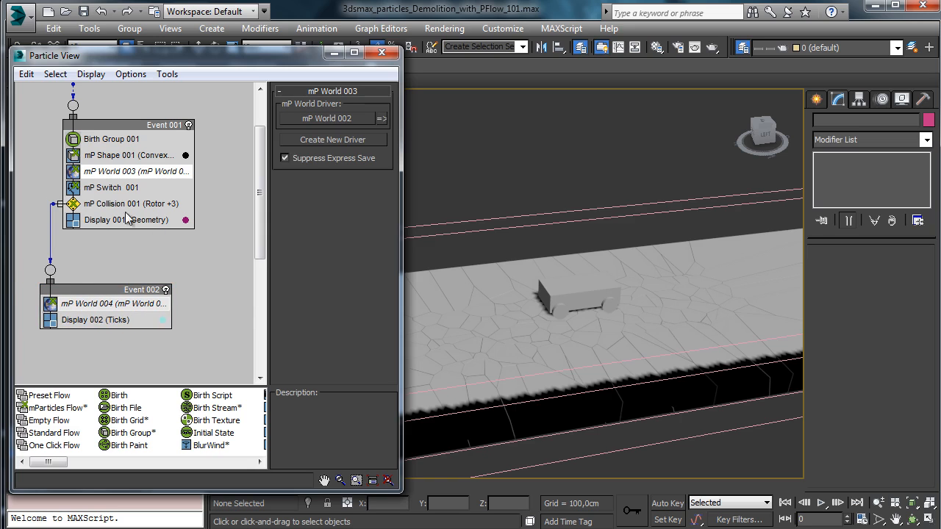
Move Particle View aside, preview the simulation with the new event connected, and return to frame 0.
drag(211, 58, 940, 48)
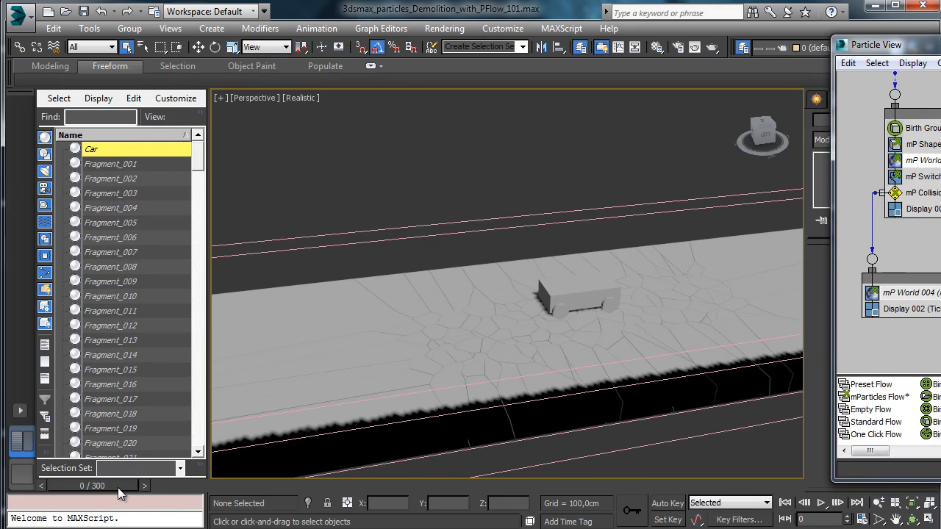
drag(118, 488, 613, 504)
click(75, 486)
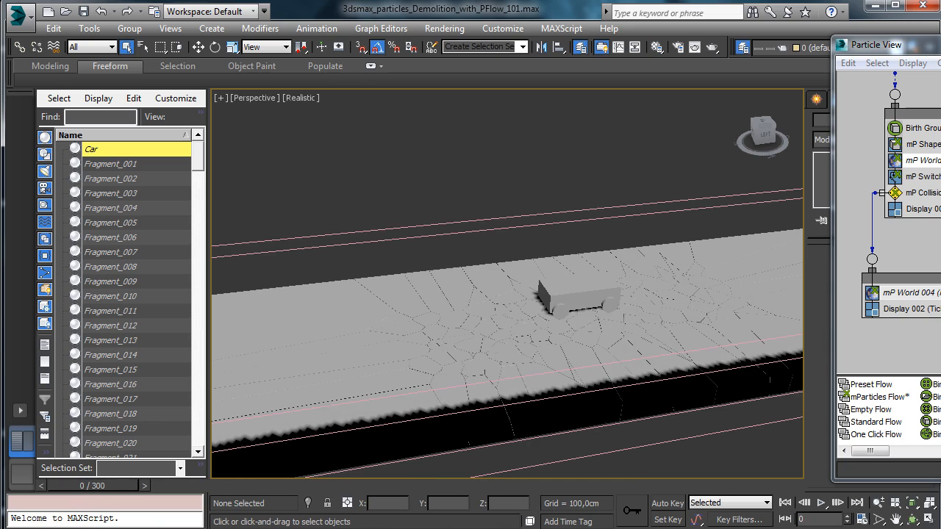
Bring Particle View back and set the Display 002 type to Geometry.
drag(904, 45, 151, 57)
click(182, 320)
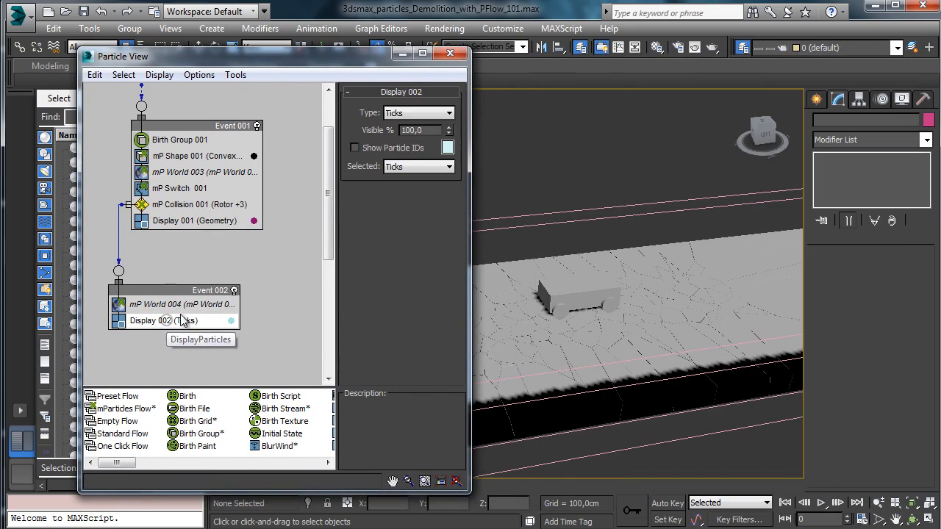
click(408, 114)
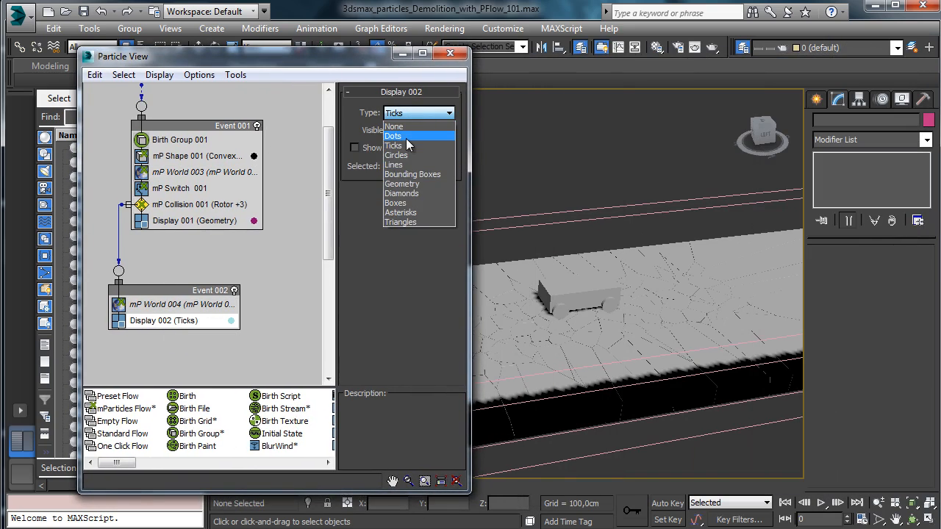
click(404, 184)
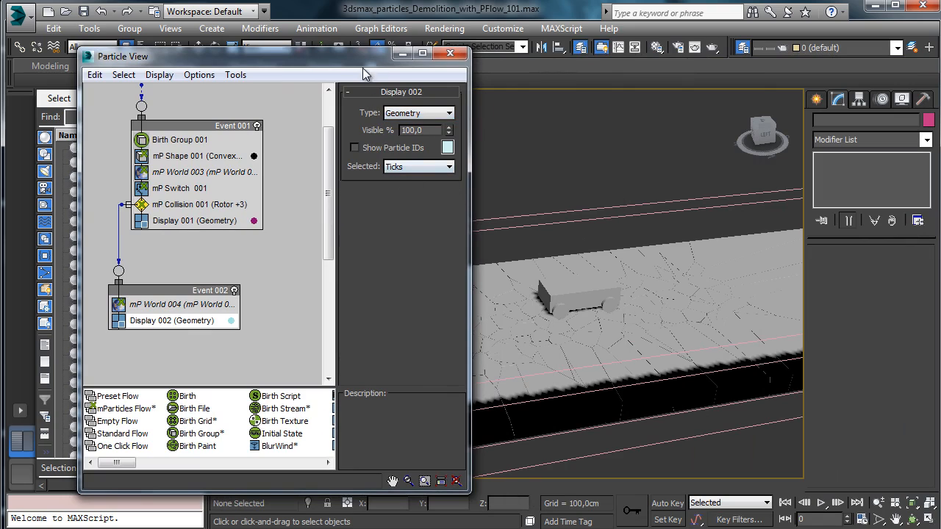
Add a Spawn test to Event 002 between mP World 004 and Display 002.
drag(363, 69, 311, 75)
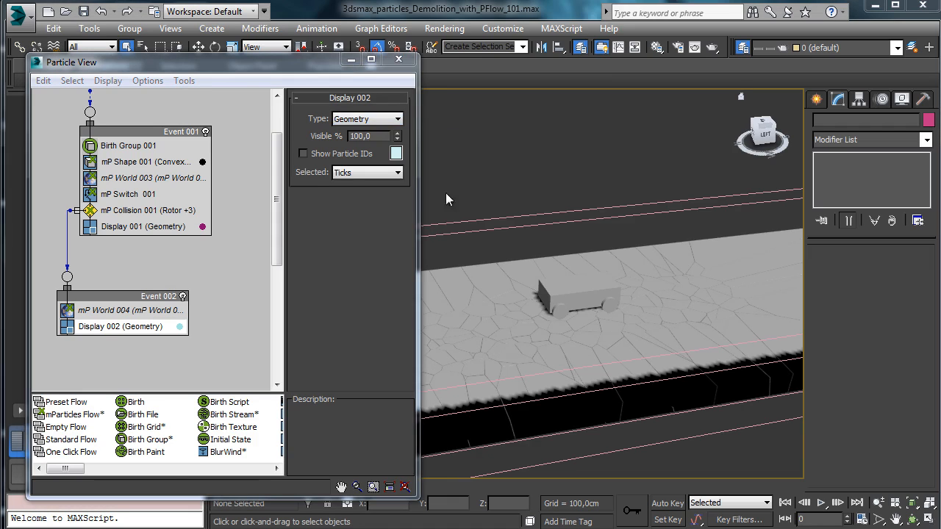
drag(71, 468, 231, 472)
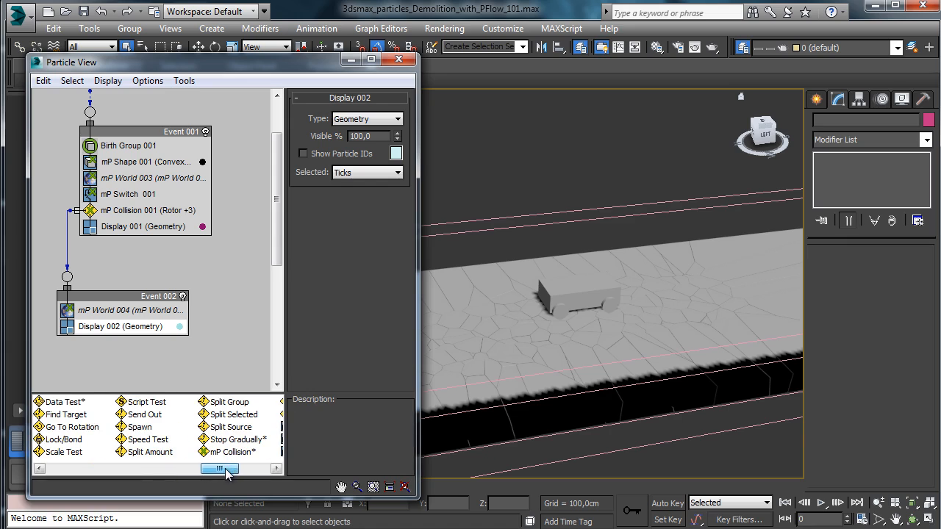
drag(140, 427, 133, 328)
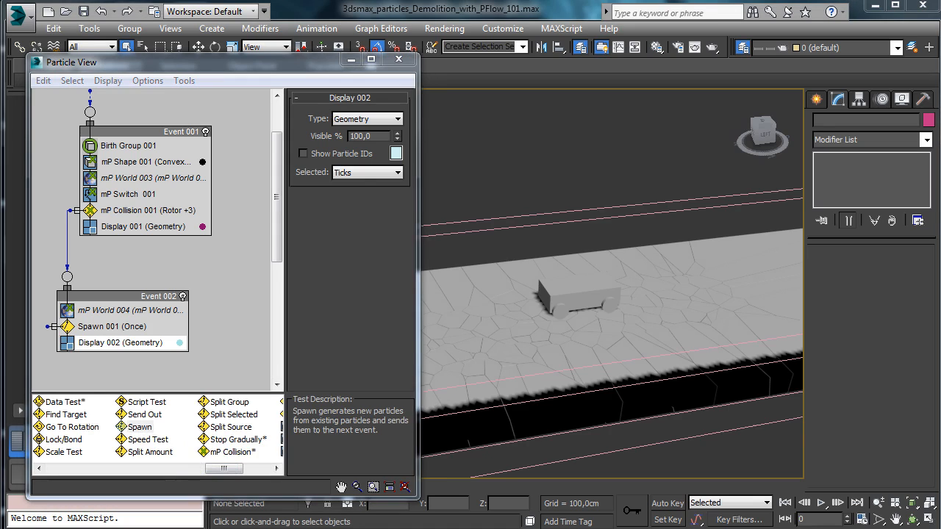
Move Particle View aside, run the simulation to frame 129 to check the Spawn setup, and return to frame 0.
drag(301, 70, 928, 16)
drag(868, 425, 929, 412)
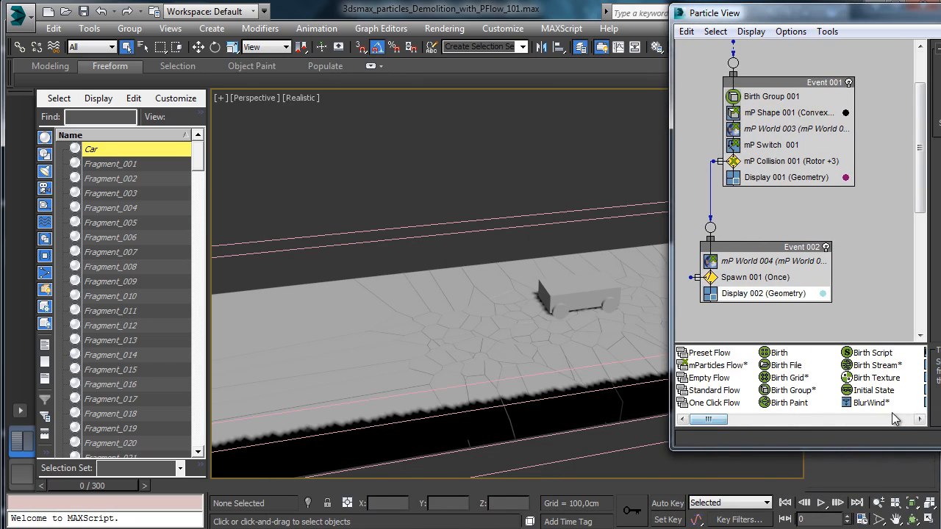
click(902, 421)
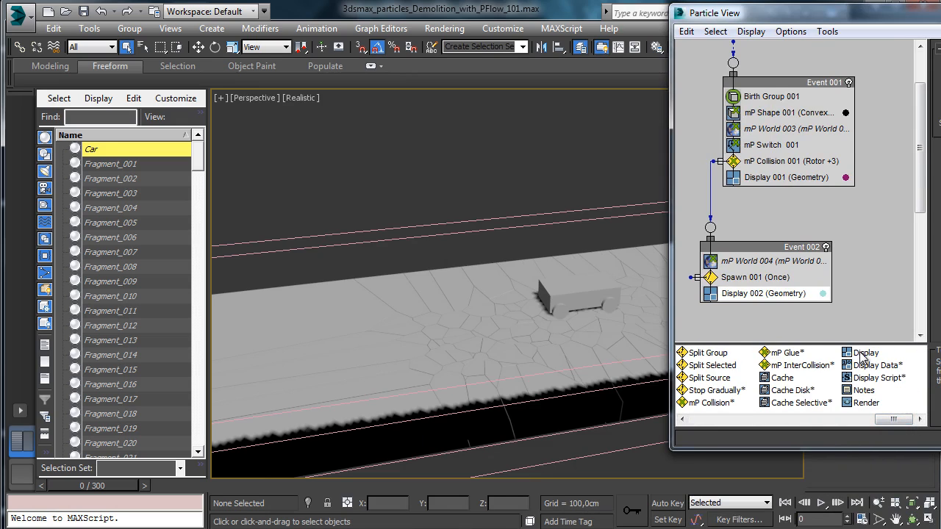
drag(861, 353, 862, 378)
drag(910, 20, 883, 28)
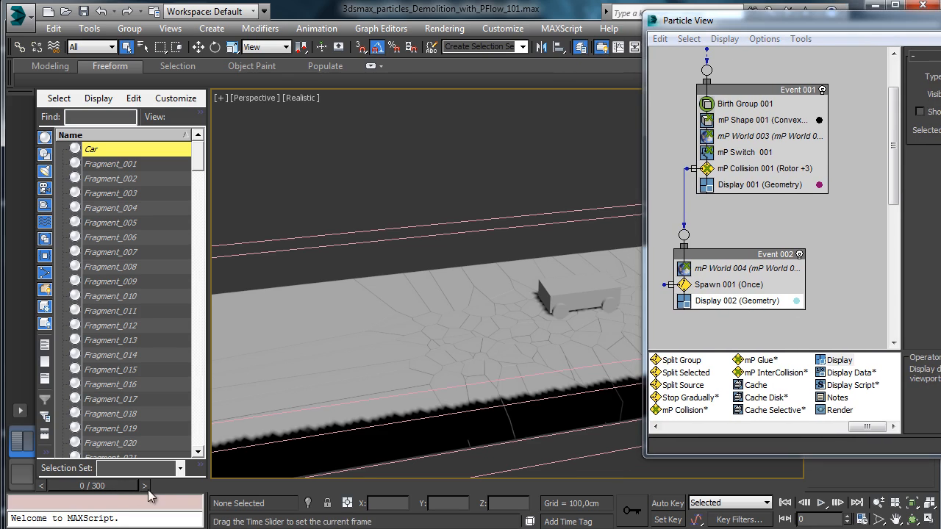
drag(117, 492, 400, 487)
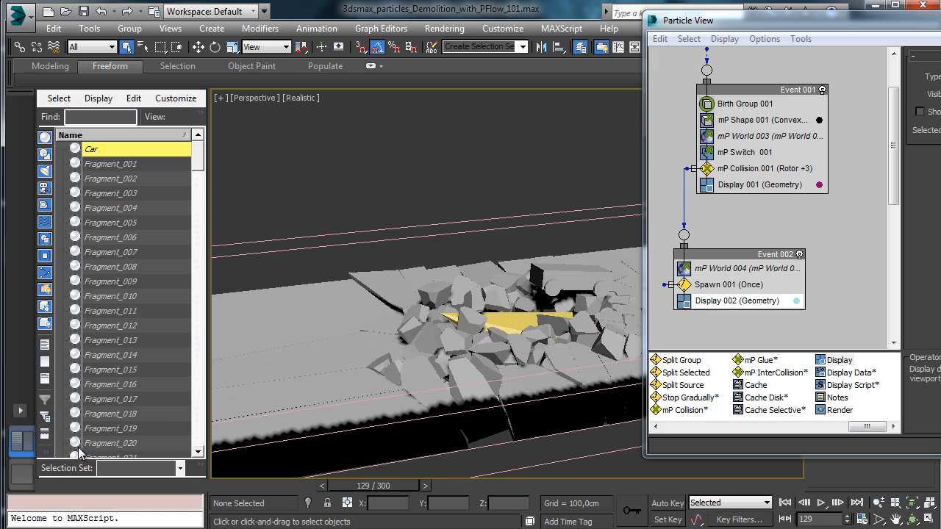
click(50, 485)
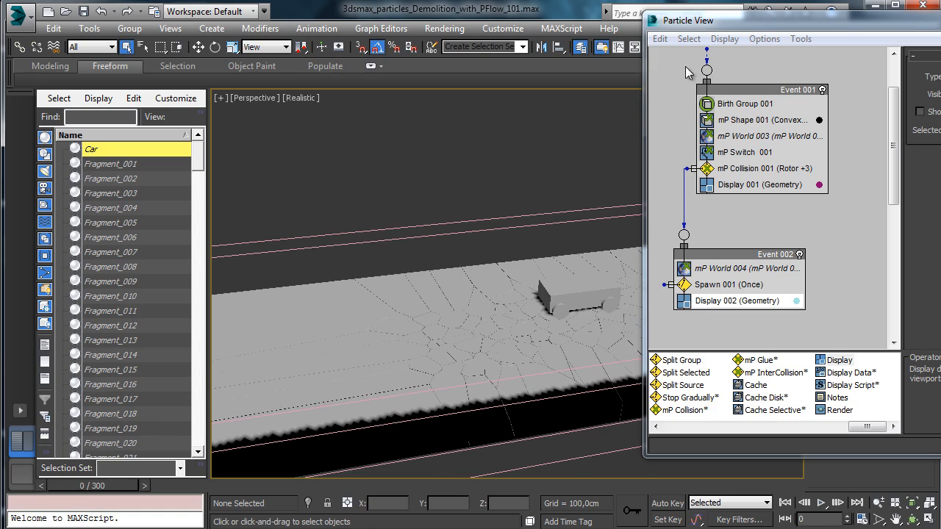
Turn on Track Update for the particle counts, preview how particles pass between events, and return to frame 0.
click(759, 46)
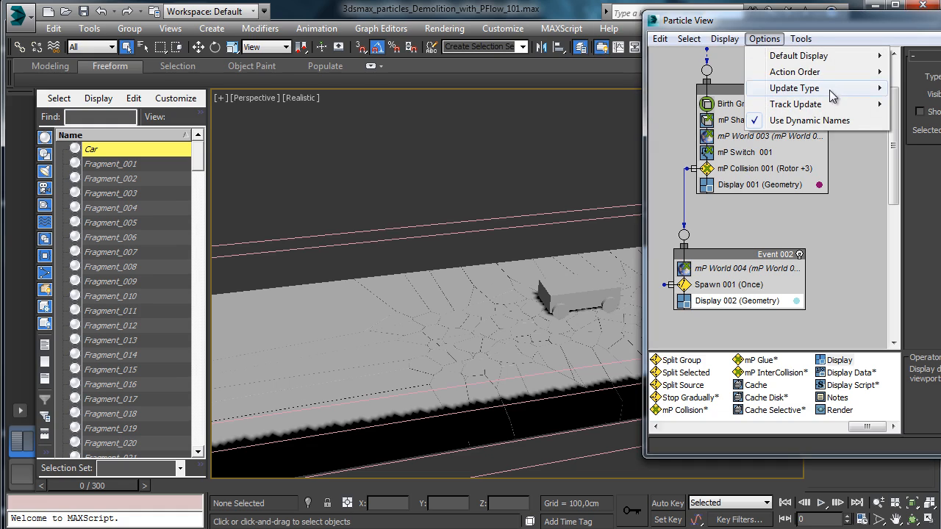
click(901, 109)
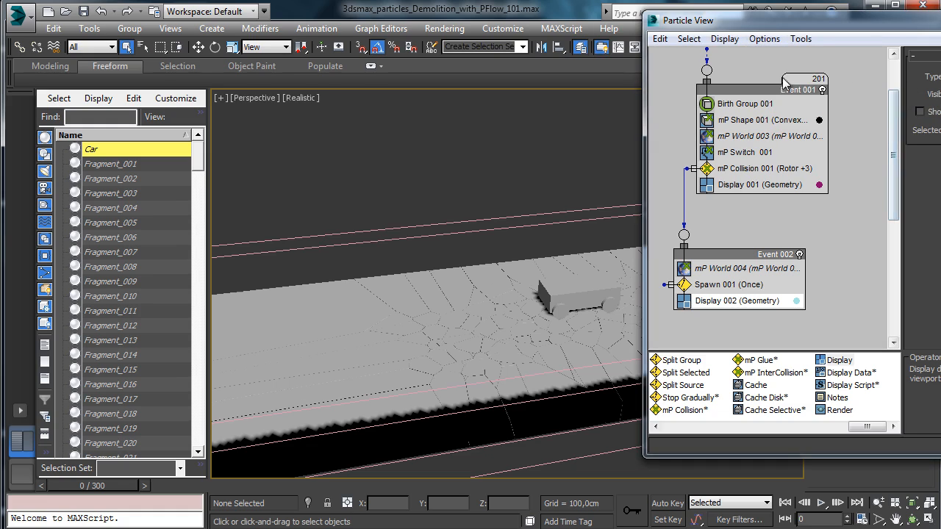
drag(118, 485, 440, 480)
key(Home)
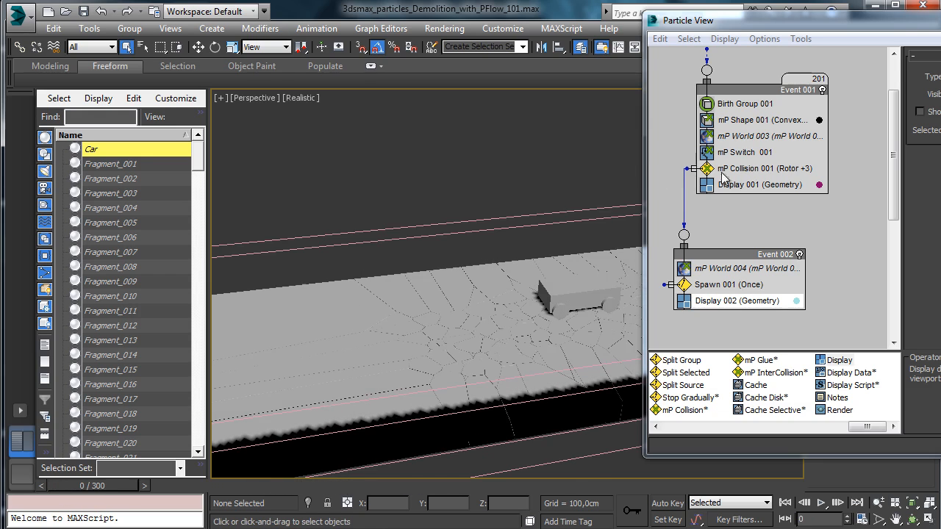
Enable Test True If Particle in mP Collision 001 with the Collides condition.
click(723, 173)
drag(838, 20, 720, 31)
click(831, 196)
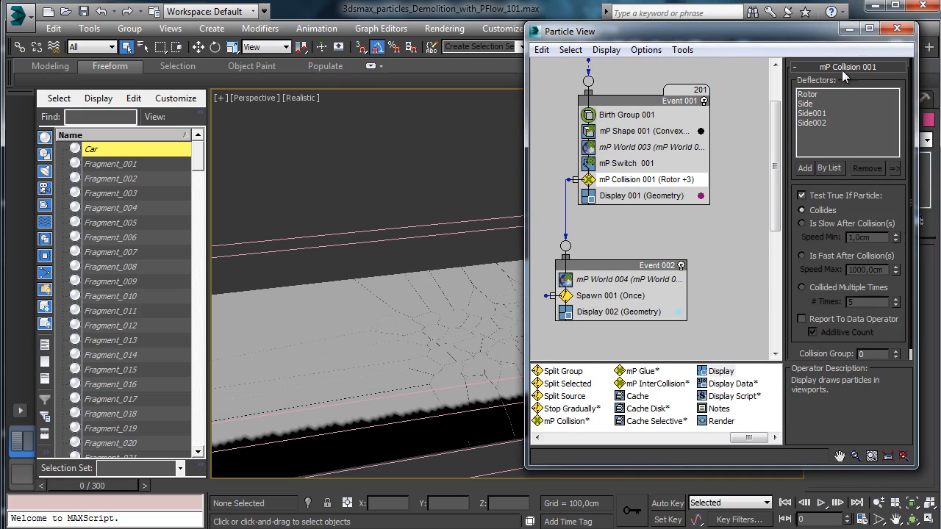
Run the simulation to frame 97 to examine the fragments sent to Event 002, and return to frame 0.
drag(796, 35, 905, 37)
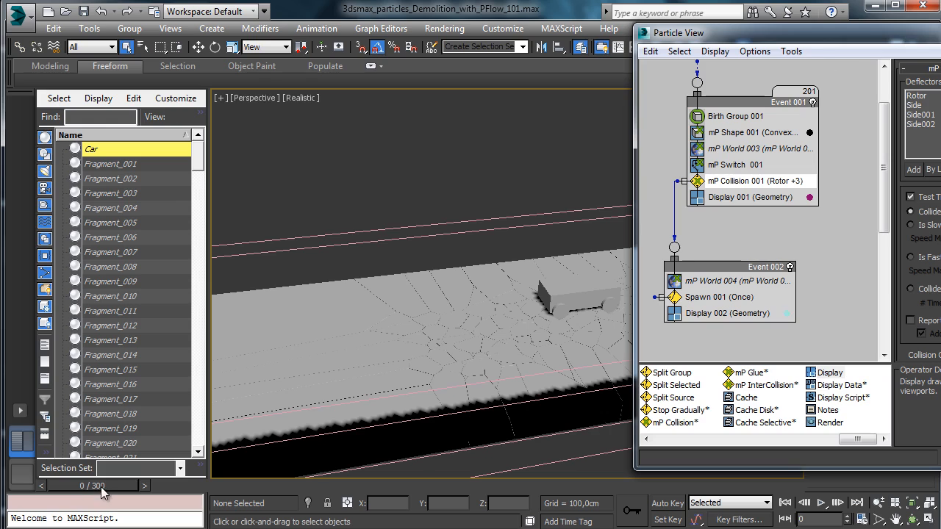
drag(102, 489, 316, 500)
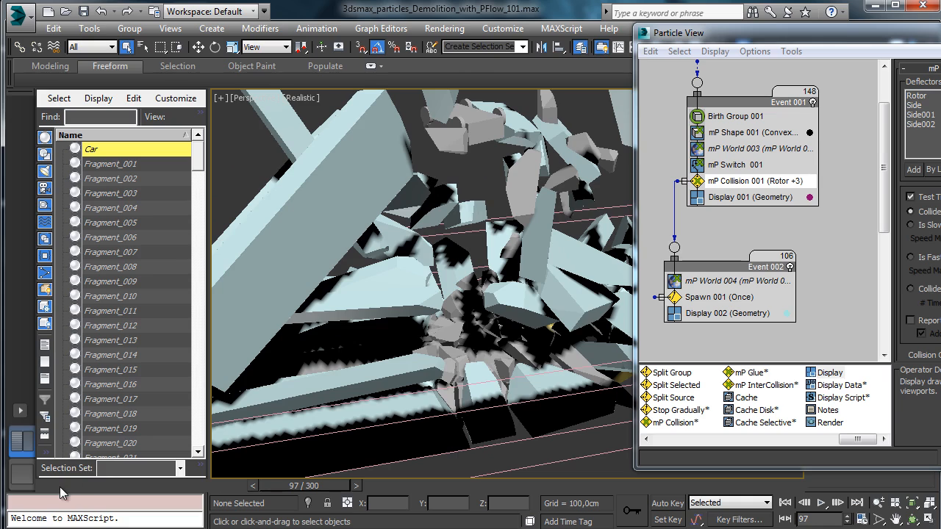
click(59, 486)
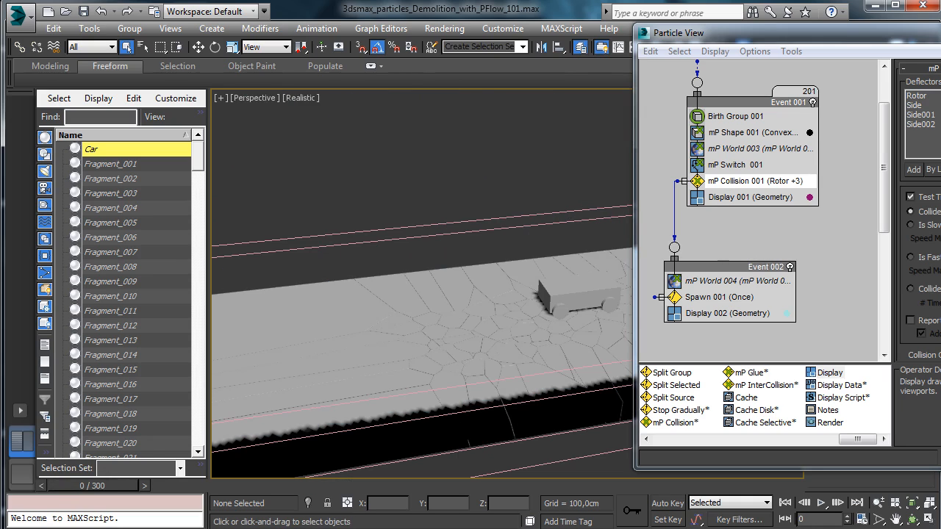
Create a new event with a Shape operator below Event 002 and wire Spawn 001 to it.
drag(882, 209, 885, 247)
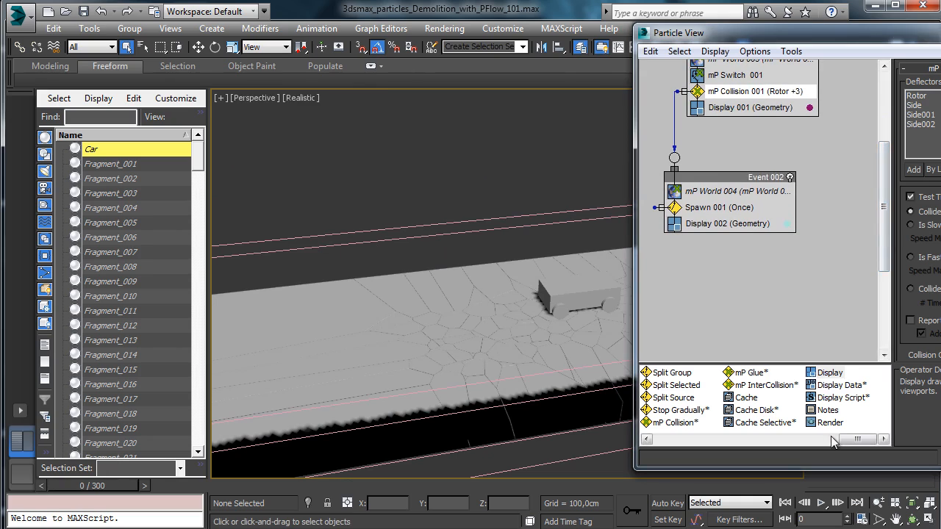
drag(854, 439, 814, 446)
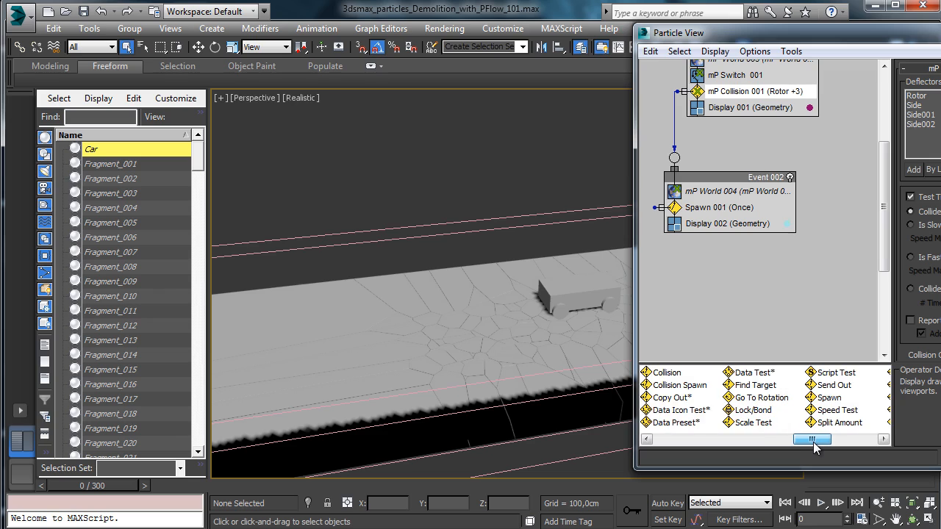
click(717, 207)
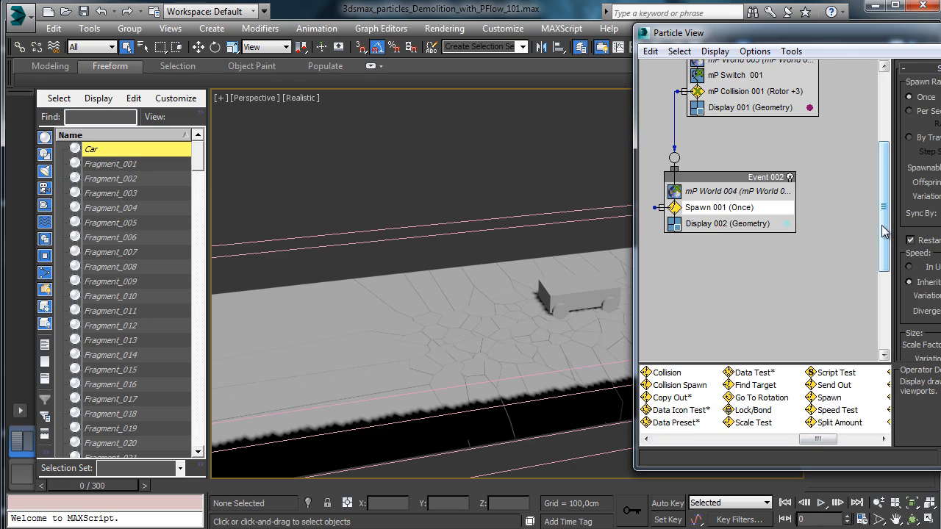
drag(816, 441, 792, 446)
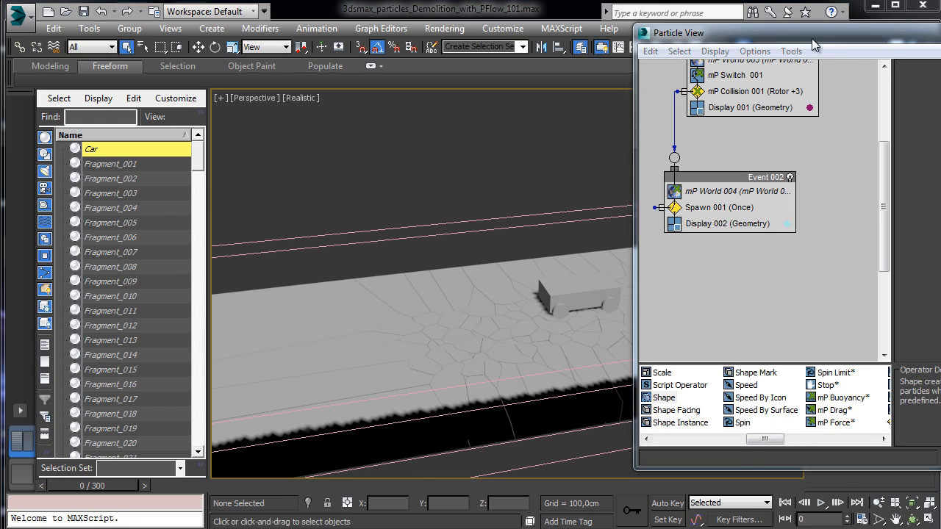
drag(811, 40, 195, 36)
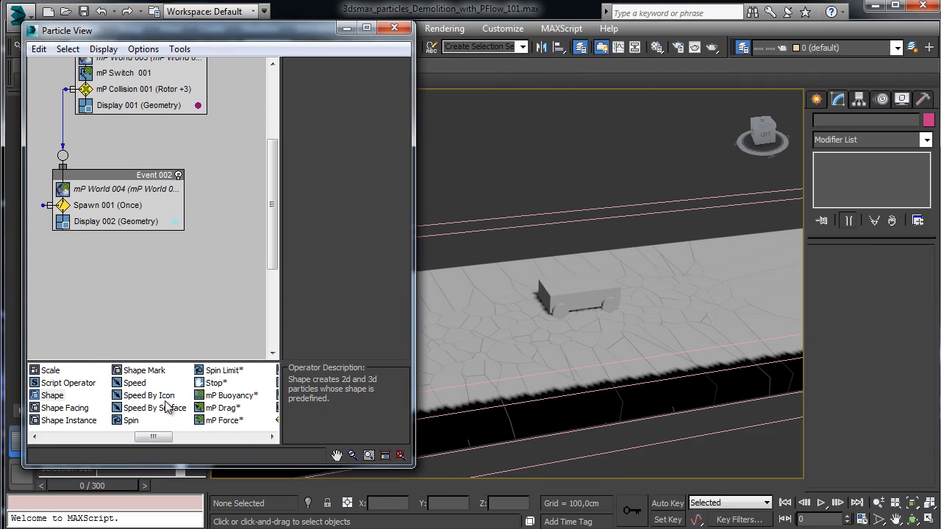
drag(65, 402, 46, 272)
drag(50, 205, 82, 294)
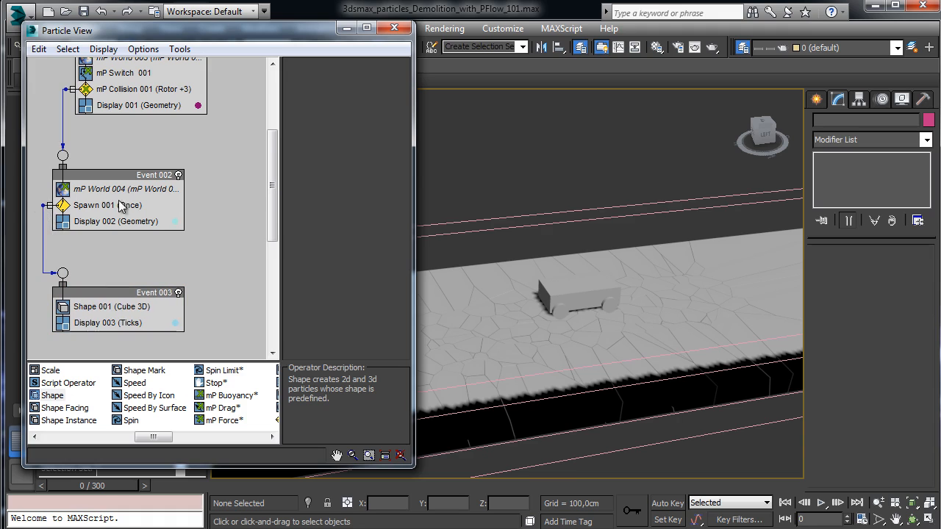
Run the simulation to frame 115 and set the Display 003 type to Geometry.
drag(101, 484, 358, 502)
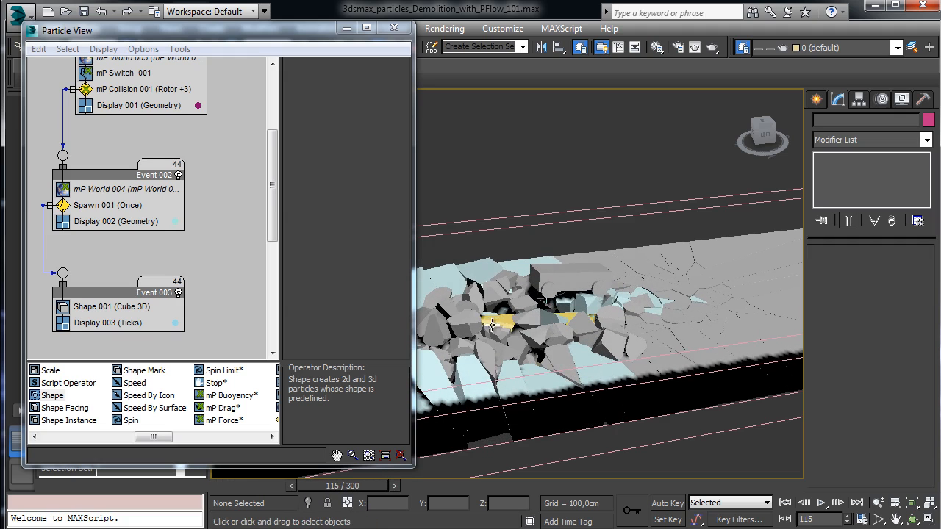
click(109, 324)
click(360, 88)
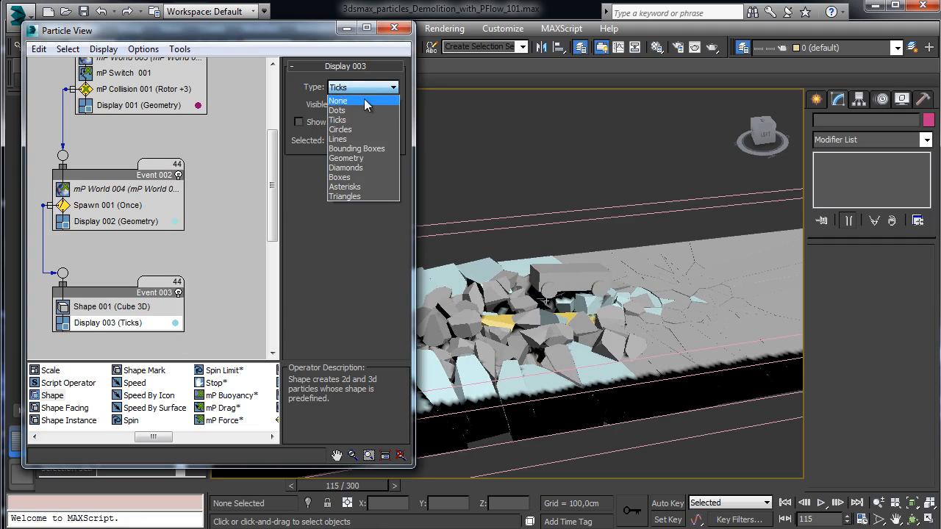
click(370, 158)
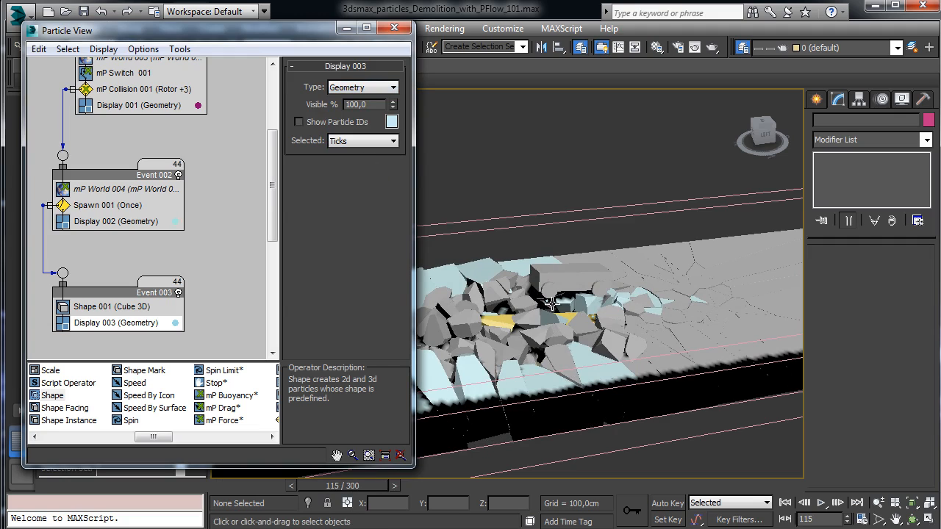
Set the Shape 001 cube size to 60 cm.
click(110, 307)
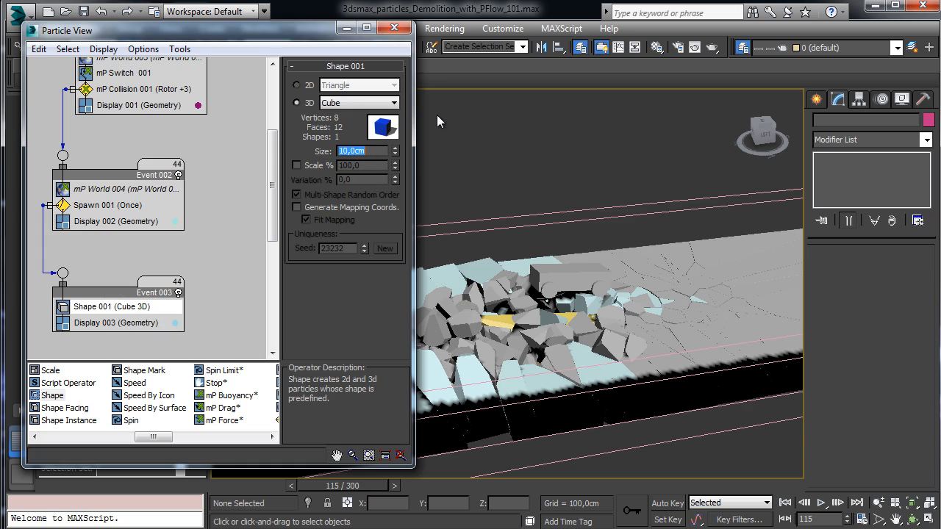
text(60)
key(Return)
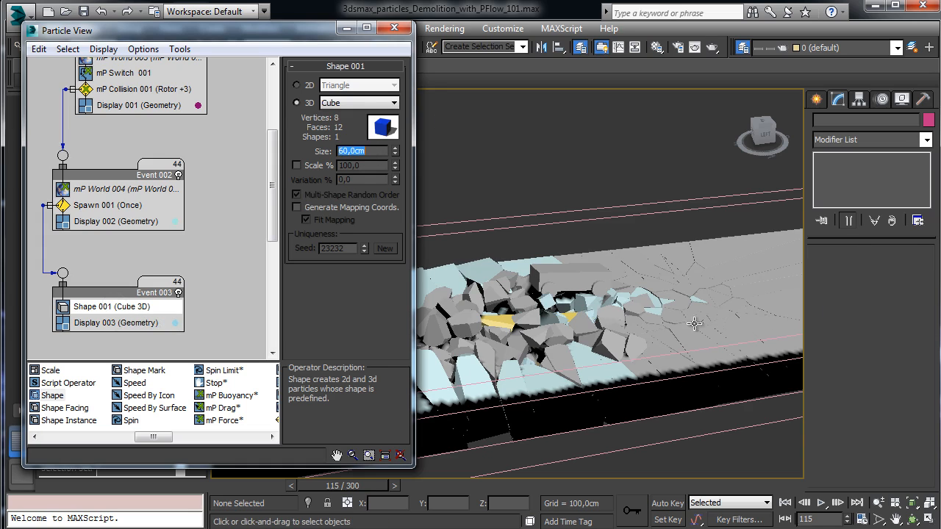
Change the Display 003 particle color in Event 003 to purple.
click(147, 323)
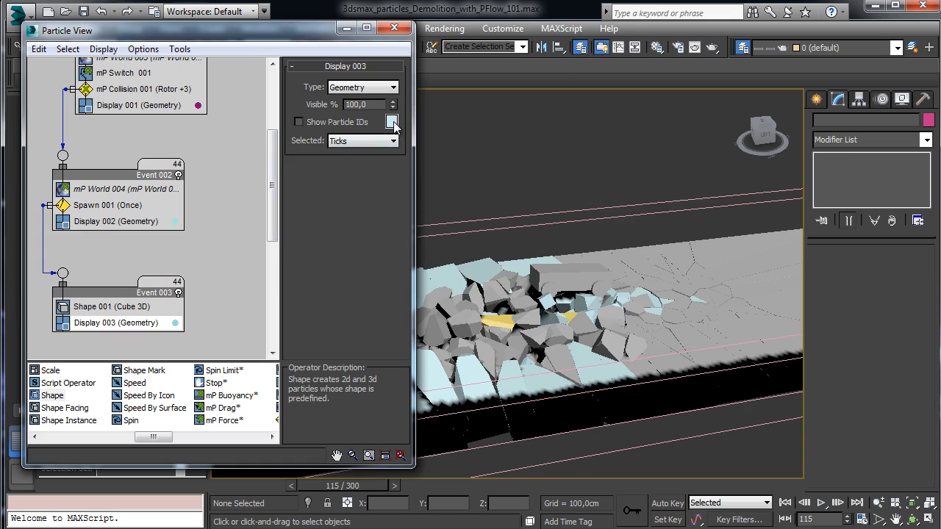
click(392, 122)
click(406, 31)
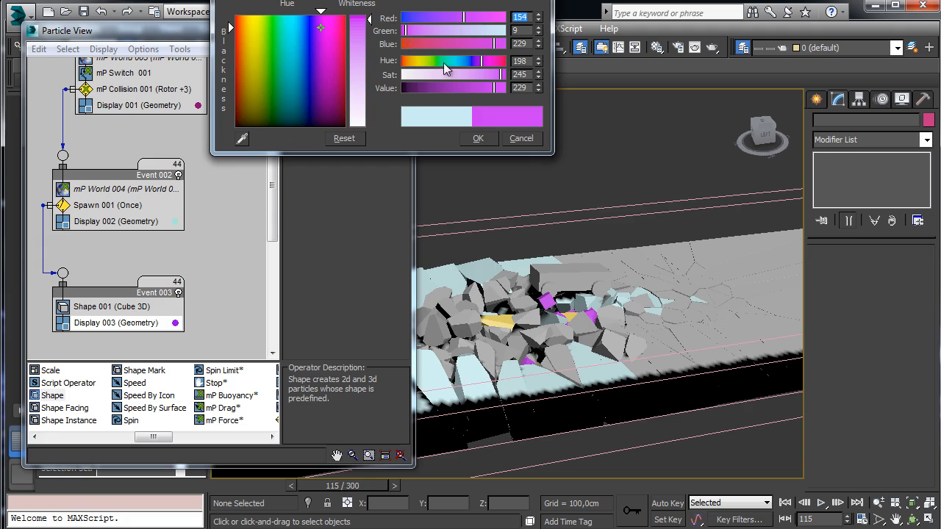
click(477, 139)
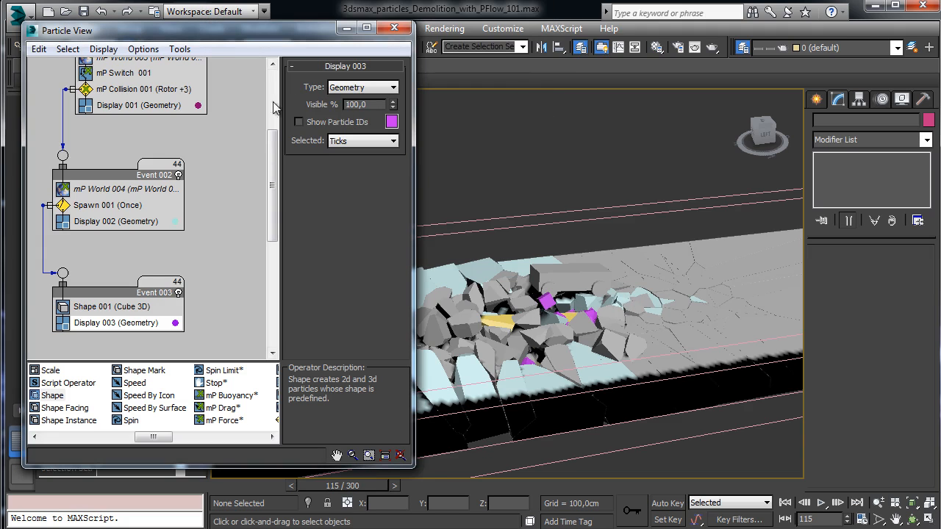
Change Shape 001 to a Dodecahedron and enable its scaling at 20% with 20% variation.
click(110, 306)
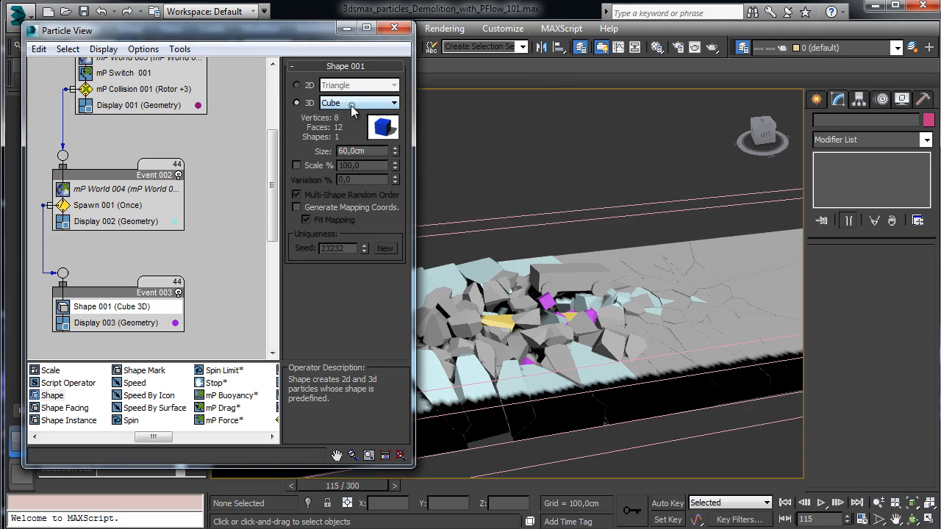
click(352, 105)
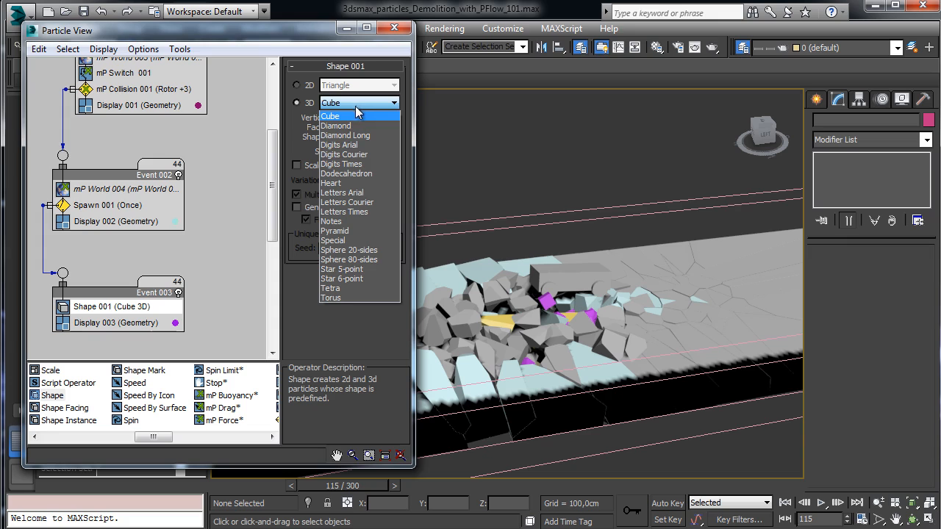
click(355, 174)
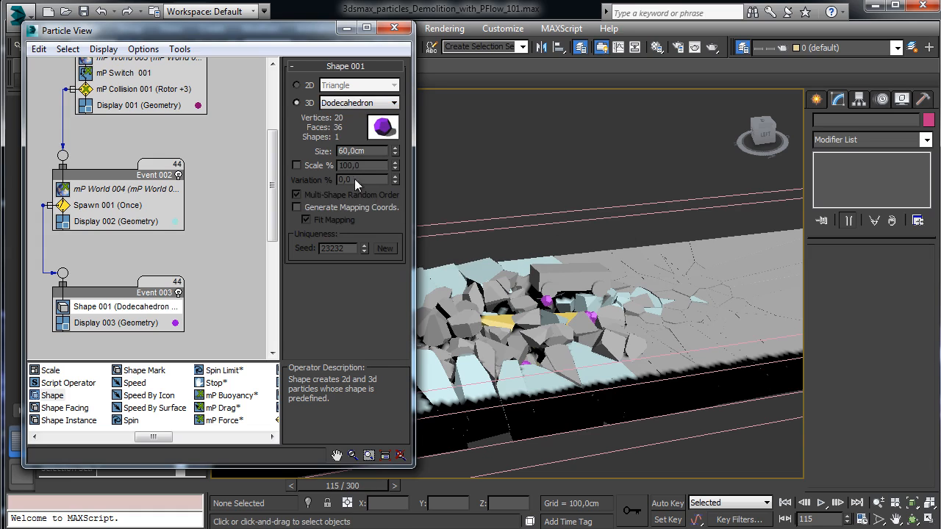
click(297, 166)
double_click(364, 179)
text(75)
key(Return)
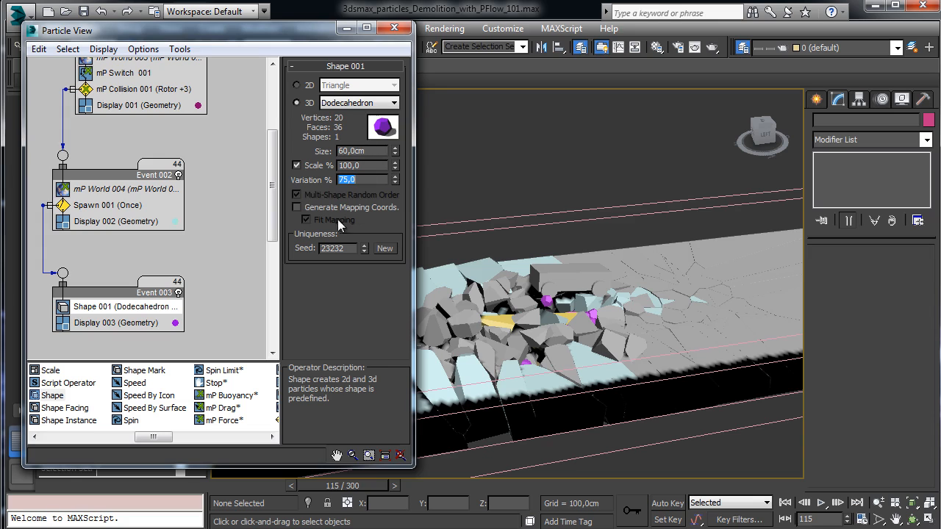
double_click(371, 166)
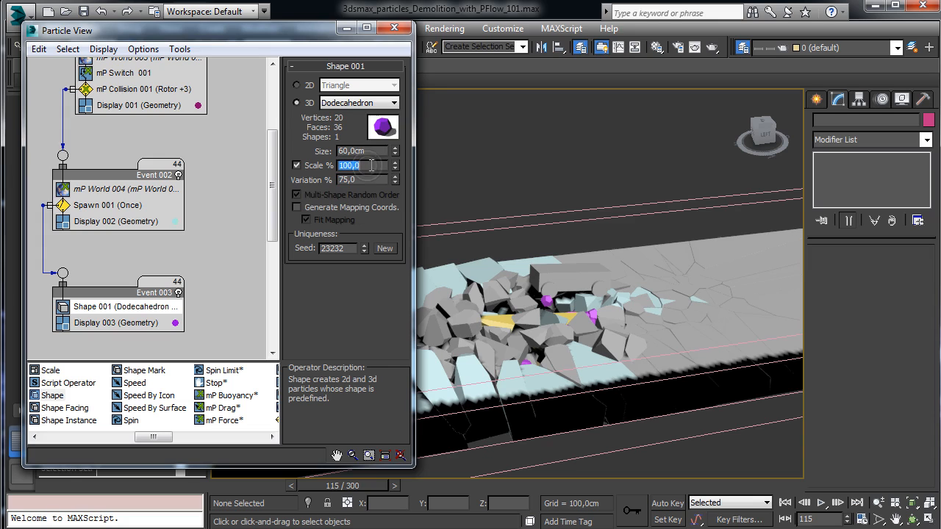
text(20)
key(Return)
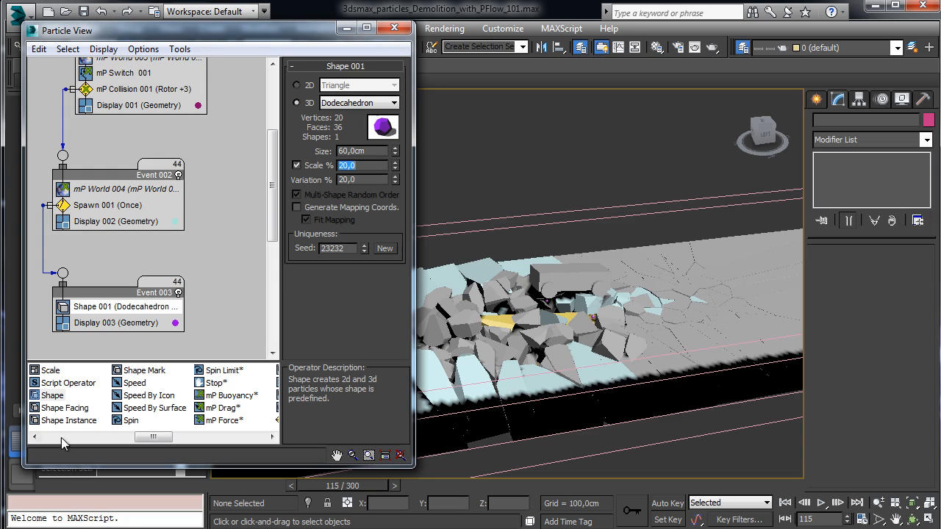
At frame 0, set Spawn 001 to 15 offspring with 35% variation and 100% inherited speed with 50% variation.
click(46, 489)
click(118, 205)
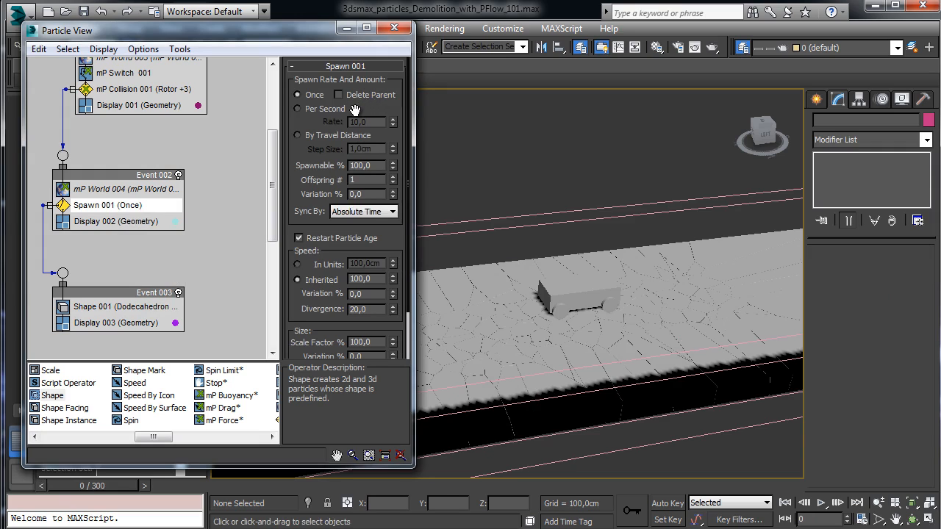
double_click(370, 179)
drag(390, 251, 395, 211)
double_click(376, 239)
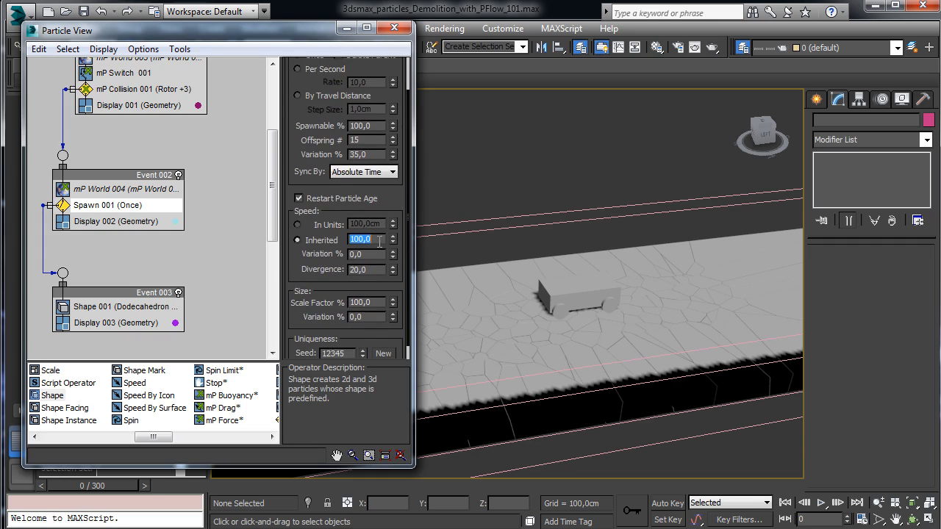
text(75)
key(Return)
text(100)
key(Return)
double_click(369, 254)
Test the simulation, rewire Spawn 001 to Event 003, rerun to frame 218 to check the debris, and return to frame 0.
drag(99, 486, 268, 488)
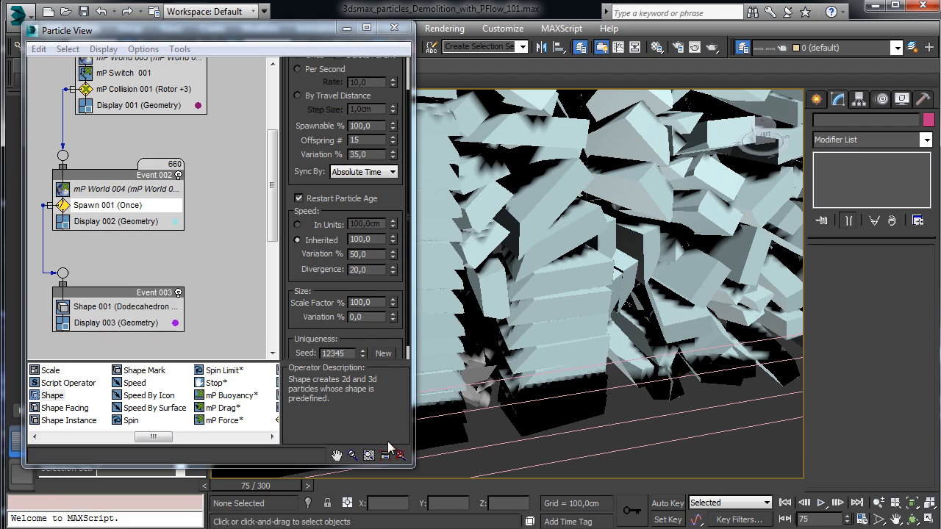
drag(255, 485, 53, 496)
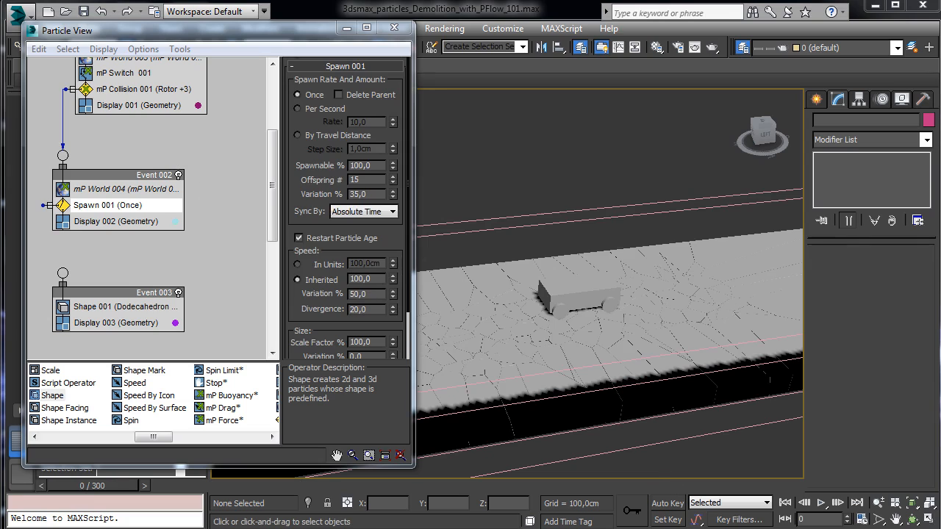
drag(43, 205, 63, 273)
drag(111, 486, 592, 483)
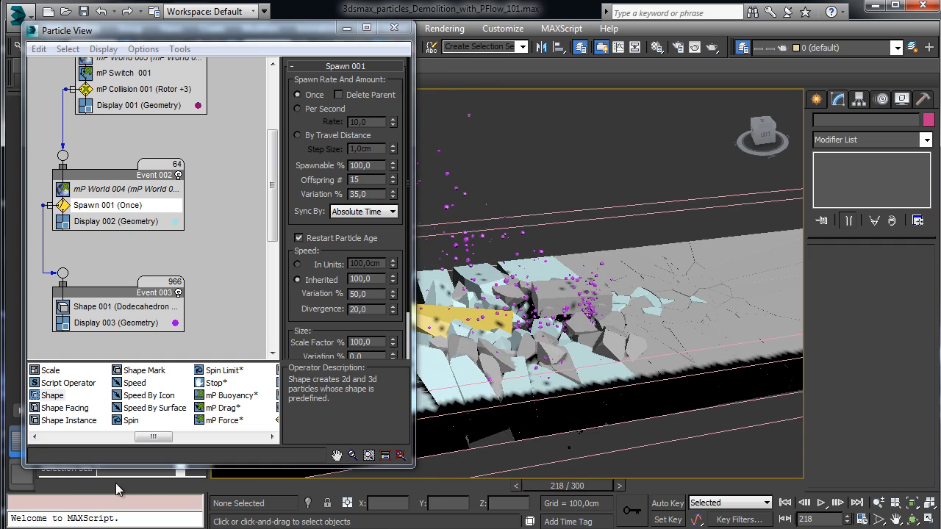
click(74, 485)
Create a Gravity space warp in front of the road slab and show its parameters.
click(816, 99)
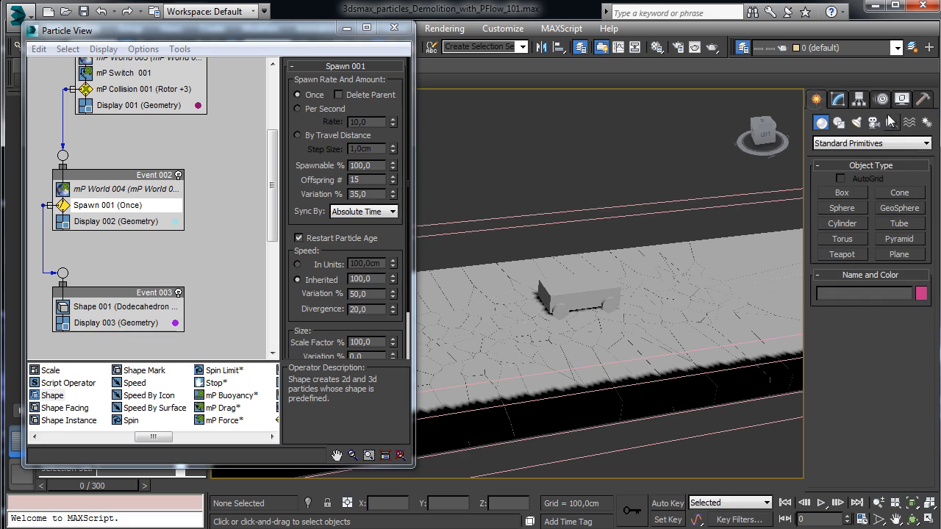
click(891, 122)
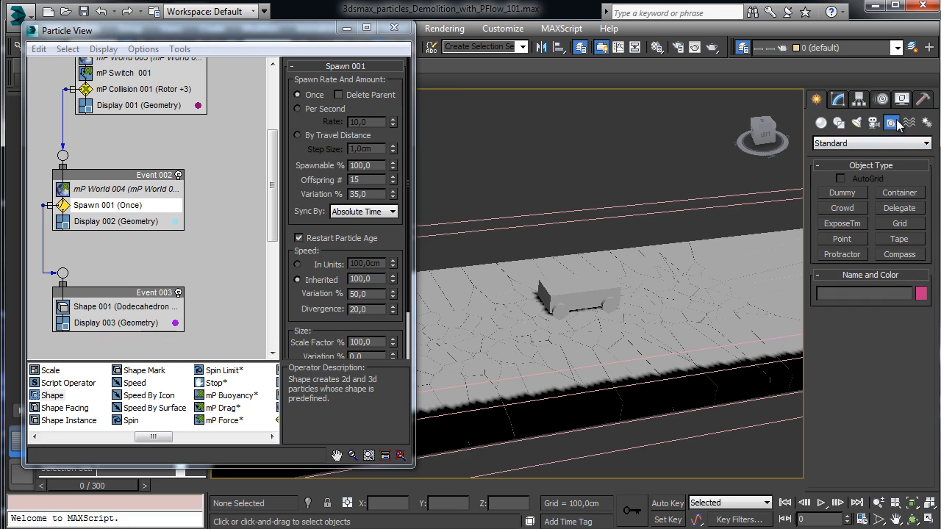
click(909, 122)
click(843, 239)
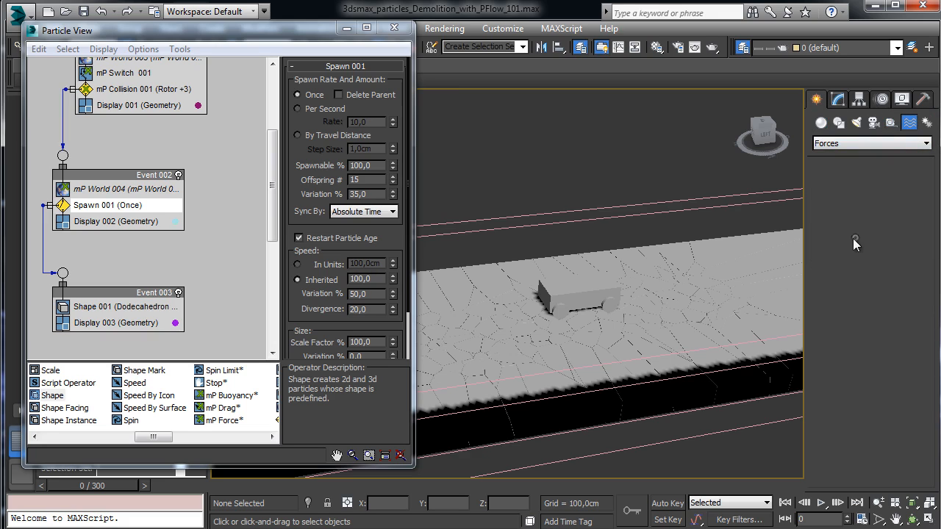
drag(745, 456, 747, 465)
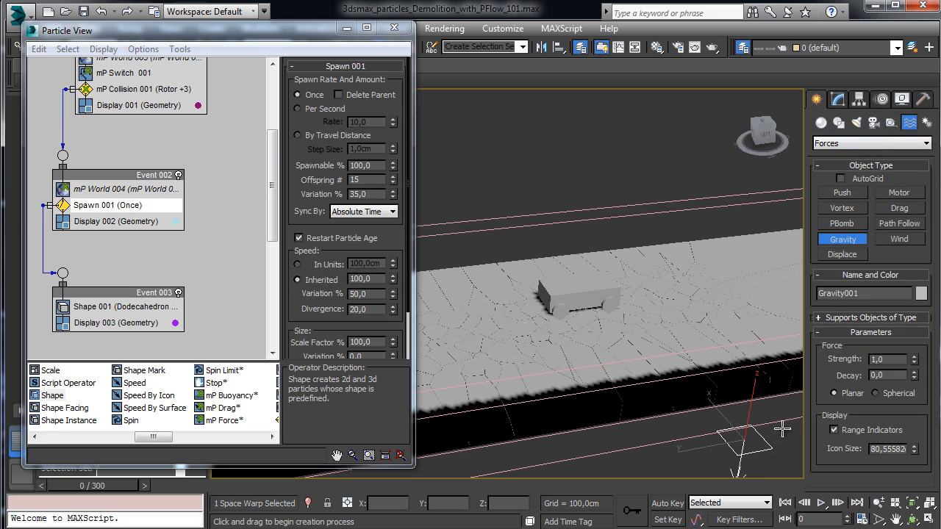
click(837, 100)
Add a Force operator to Event 003 below Shape 001 and assign Gravity001 to it.
drag(273, 222, 274, 259)
drag(153, 437, 113, 438)
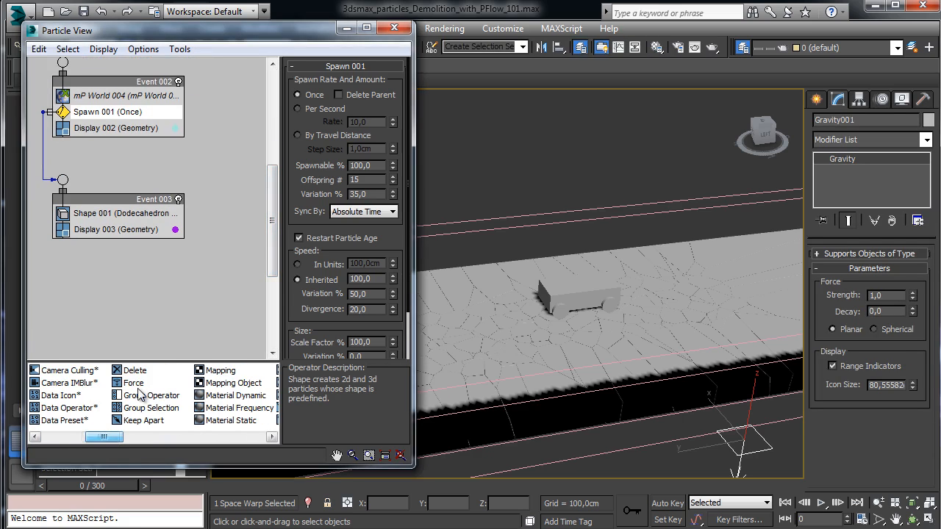
drag(133, 382, 101, 222)
click(110, 229)
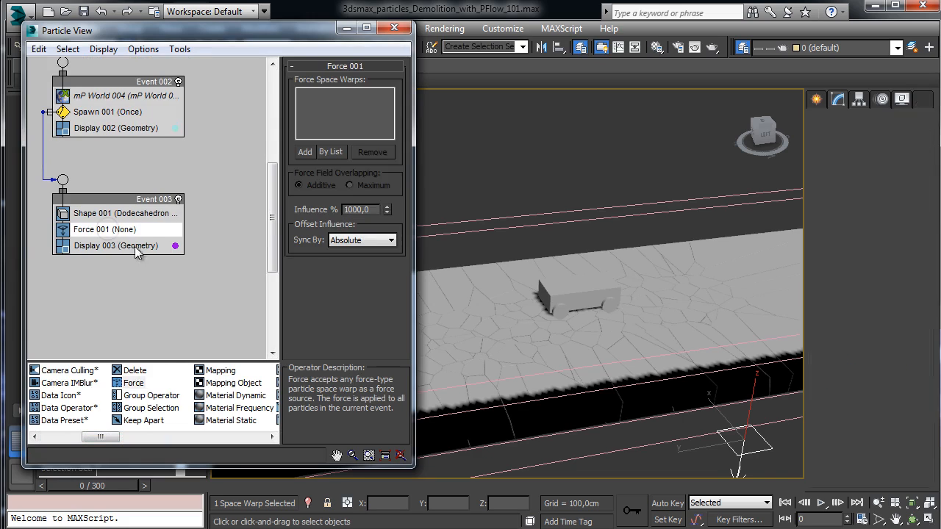
click(330, 151)
double_click(141, 118)
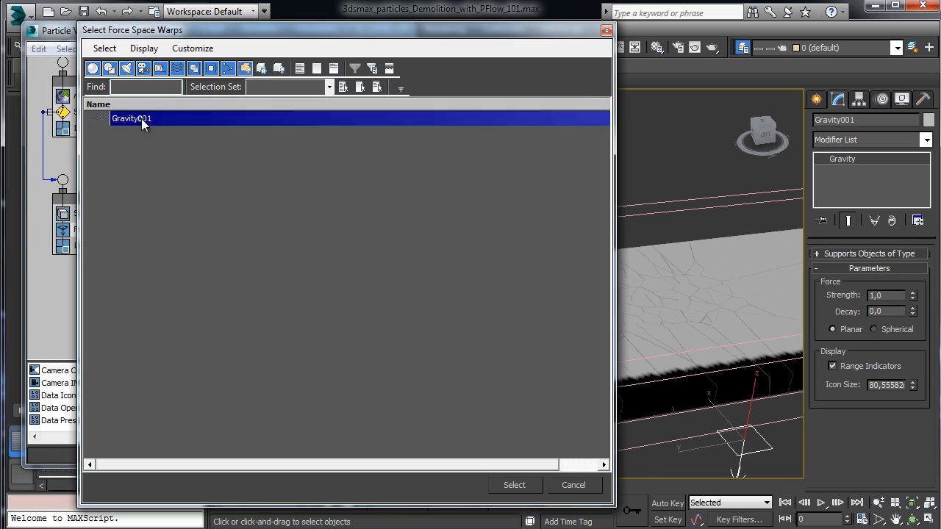
Try a Force 001 influence of 20% and run the simulation to frame 190 to check how the debris falls.
drag(116, 486, 344, 494)
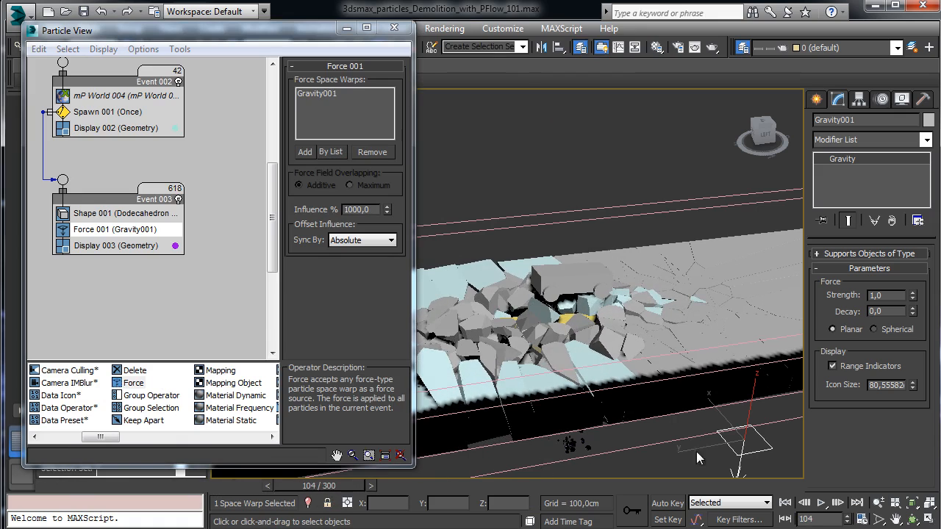
double_click(377, 210)
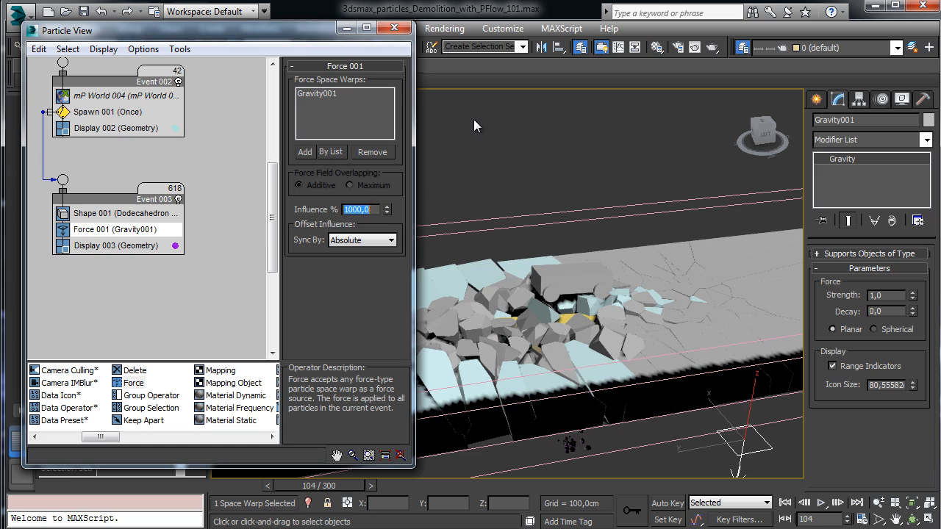
text(20)
key(Return)
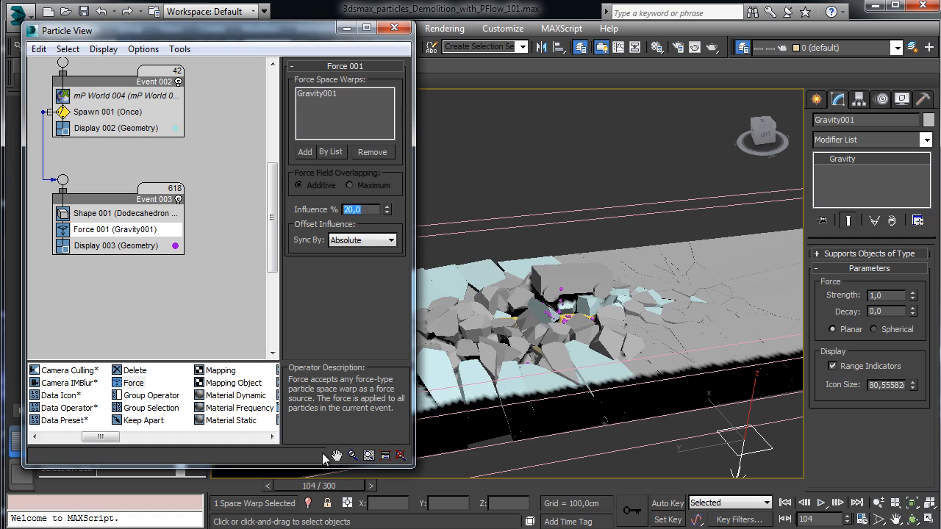
click(176, 486)
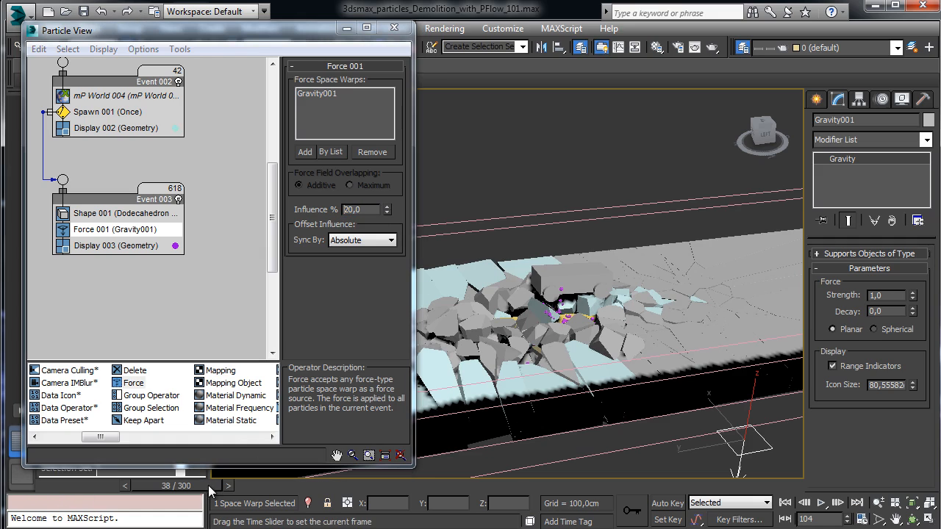
drag(217, 487, 519, 509)
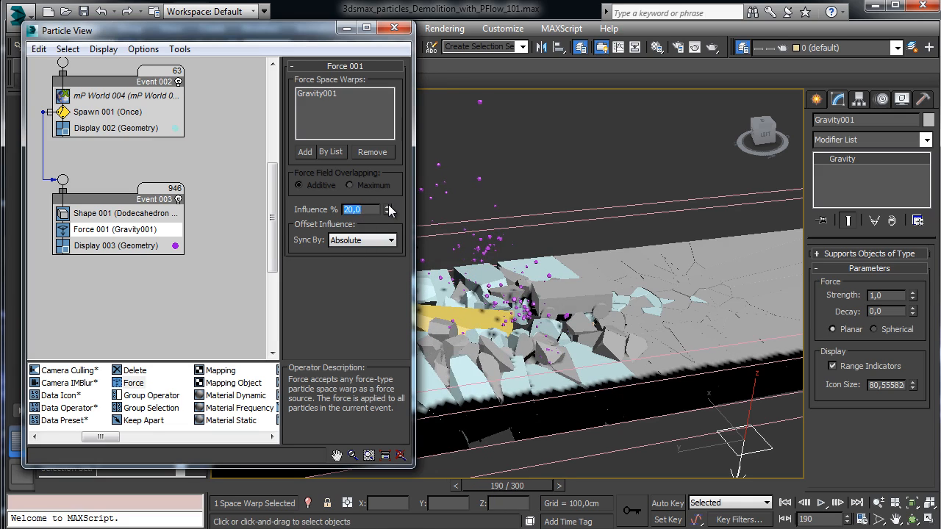
Set the Force 001 influence to 100%, run the simulation to frame 224, and return to frame 0.
text(100)
key(Return)
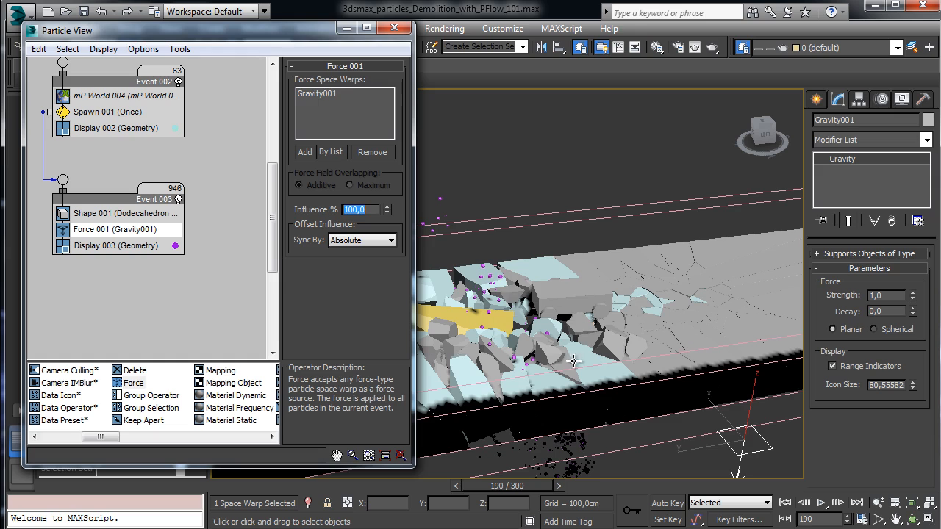
click(168, 482)
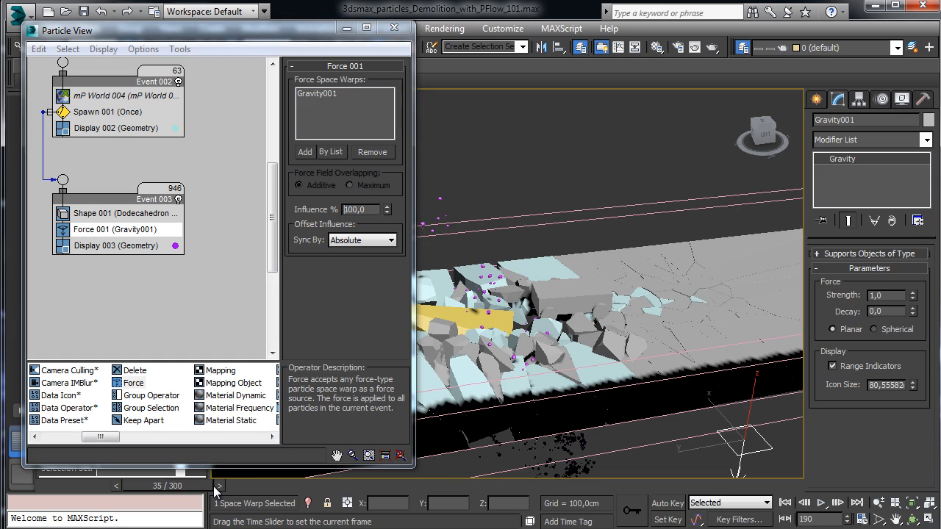
drag(213, 486, 582, 482)
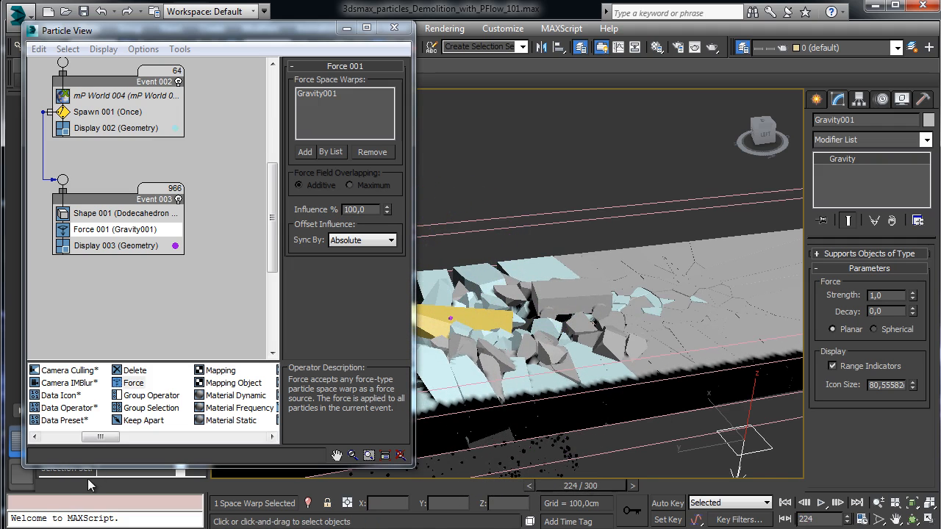
click(65, 486)
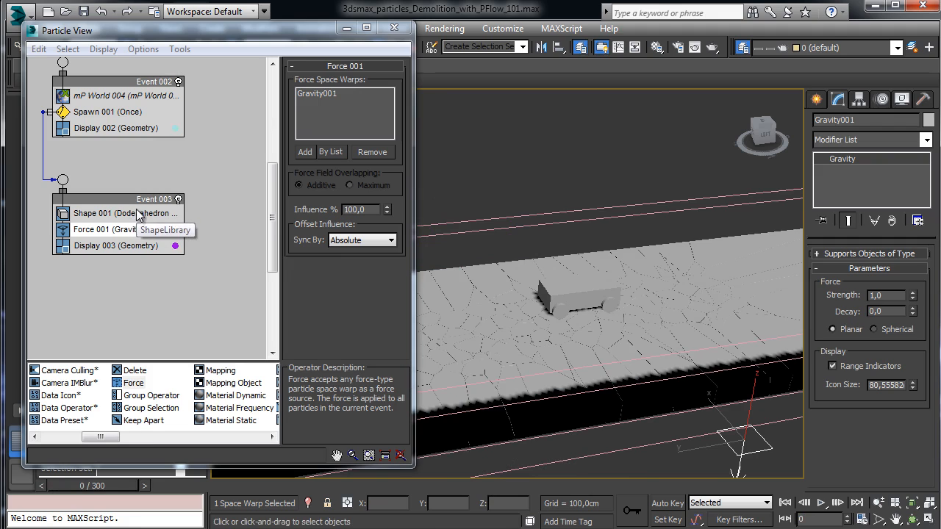
Set Spawn 001 to 10 offspring, 75% inherited speed with 75% variation, and a divergence of 65.
click(110, 112)
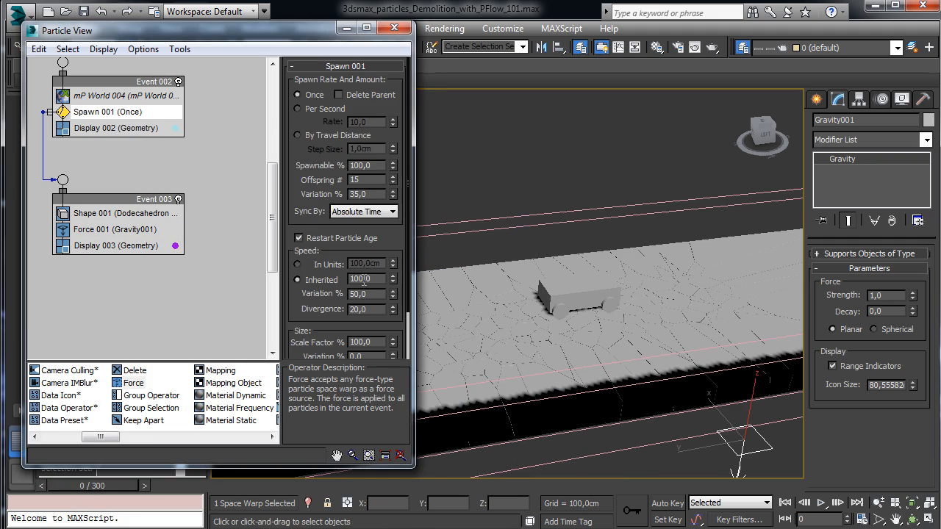
double_click(368, 179)
double_click(366, 308)
double_click(375, 278)
key(Tab)
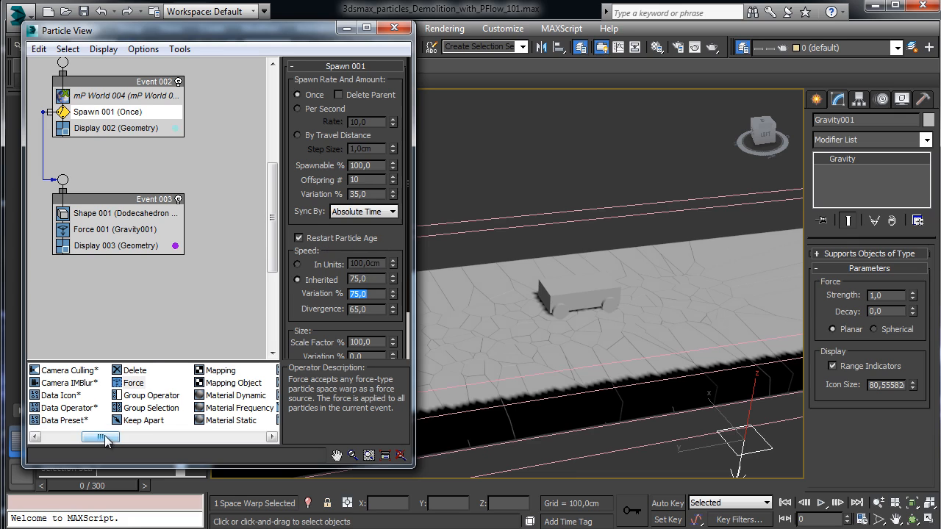
Run the simulation to frame 272 to check the spawned debris, return to frame 0, and close the Particle View.
mouse_move(105, 439)
mouse_down()
mouse_move(65, 439)
mouse_move(170, 440)
mouse_up()
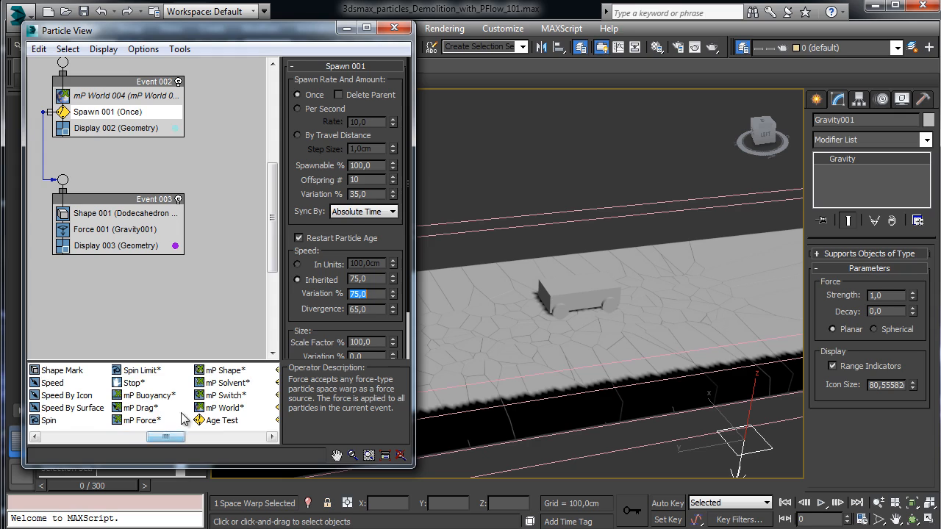
drag(85, 485, 682, 459)
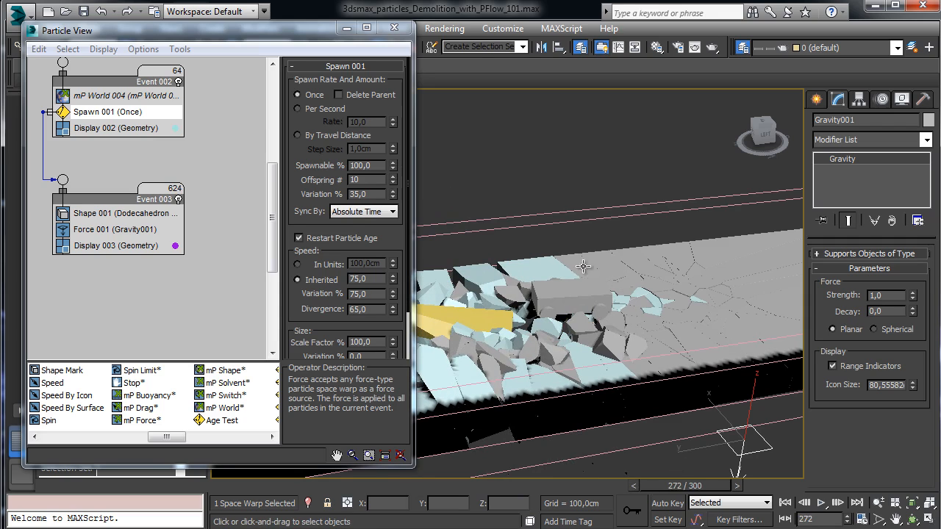
click(71, 484)
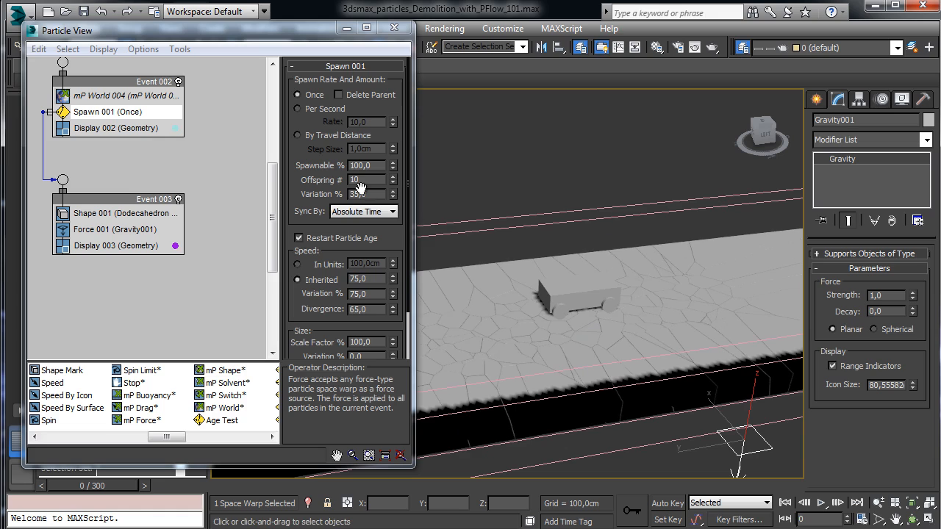
click(394, 27)
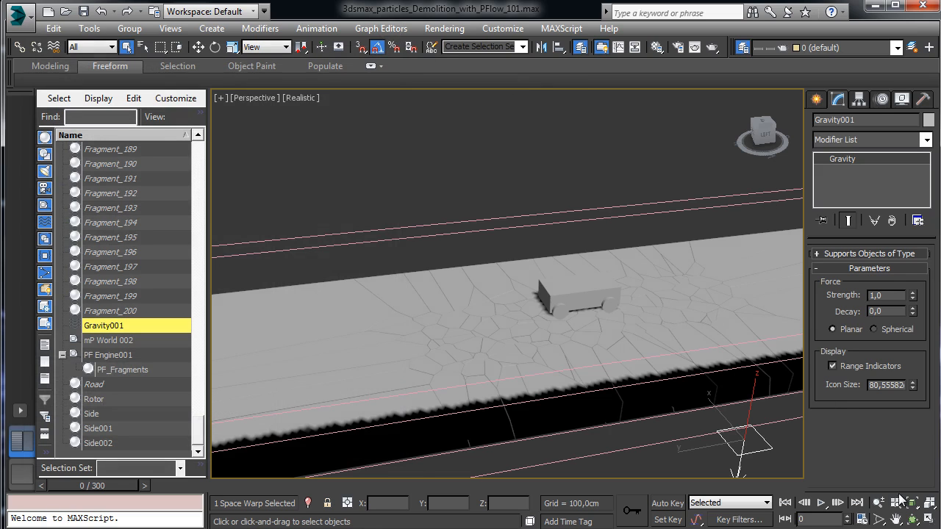
Run the simulation to frame 109 and examine the broken slab and debris close up around the Car from its other side.
click(912, 519)
drag(504, 319, 659, 327)
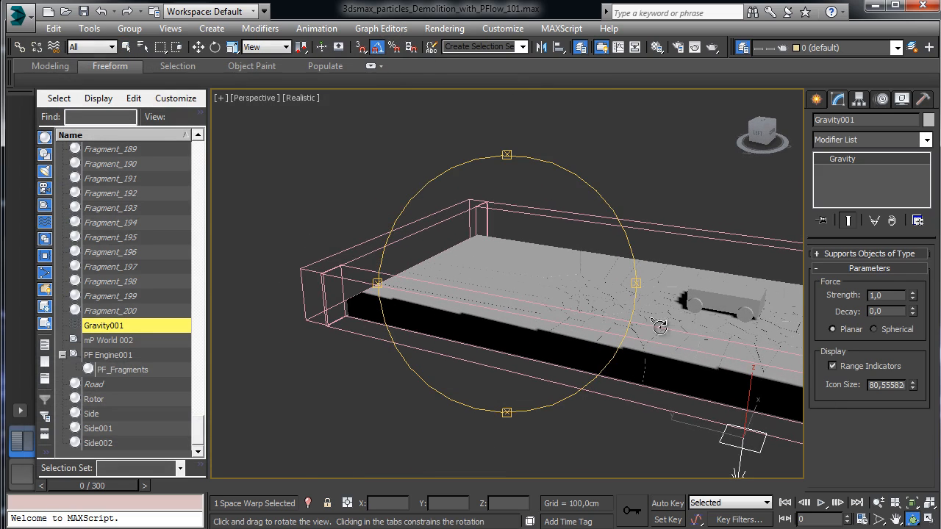
click(896, 519)
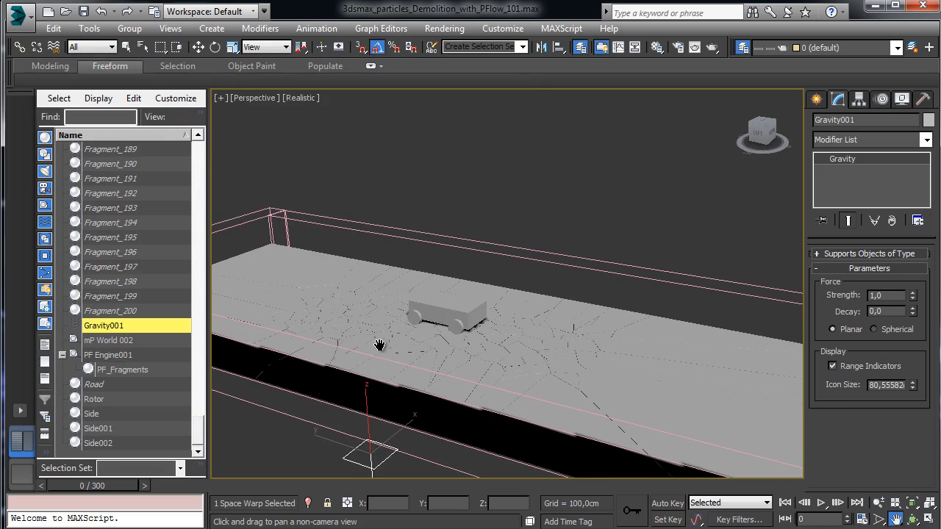
click(878, 502)
drag(444, 356, 414, 326)
drag(101, 491, 341, 495)
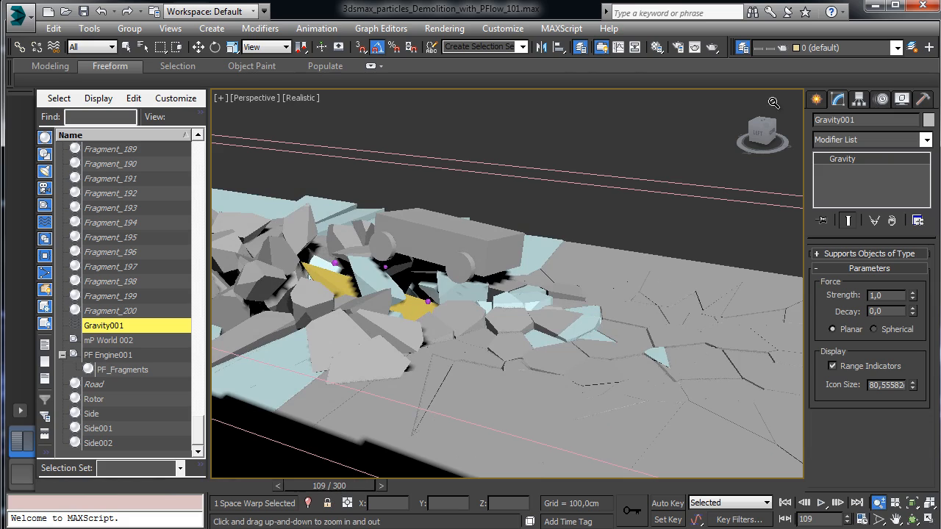
Save the scene and open the Render Setup.
click(83, 11)
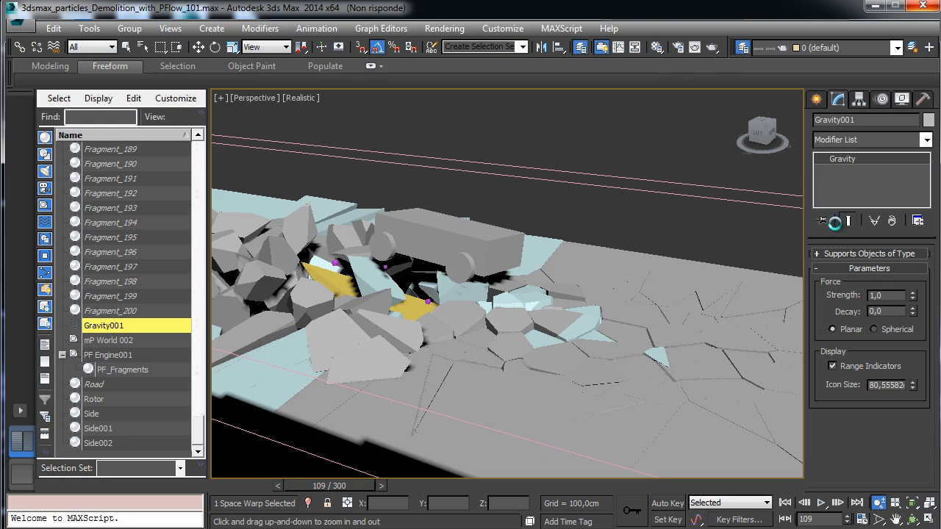
click(677, 48)
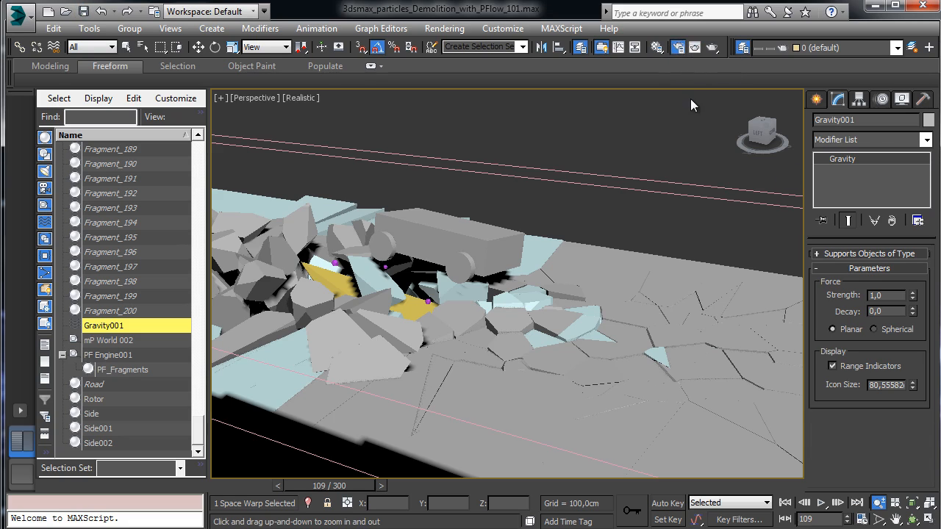
Select the PF_Fragments particle source under PF Engine001 and open its Particle View.
click(193, 448)
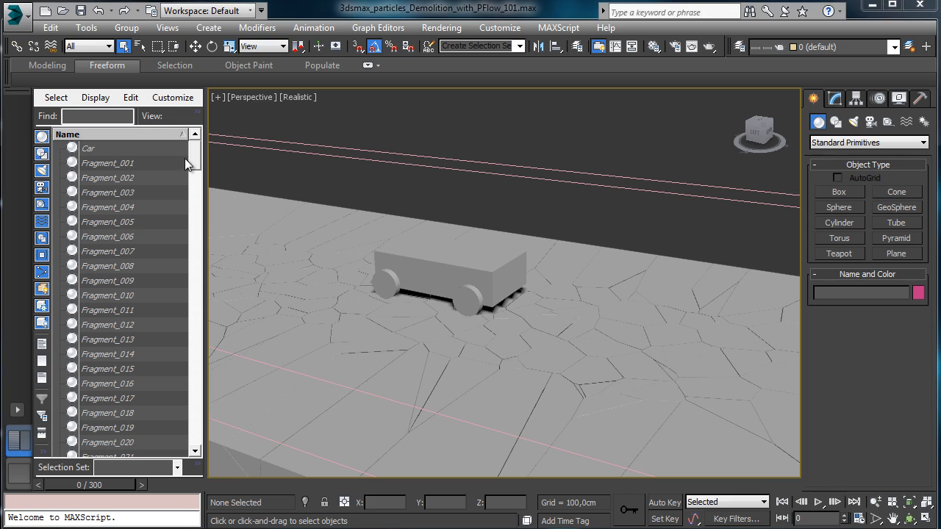
drag(191, 158, 182, 441)
click(58, 369)
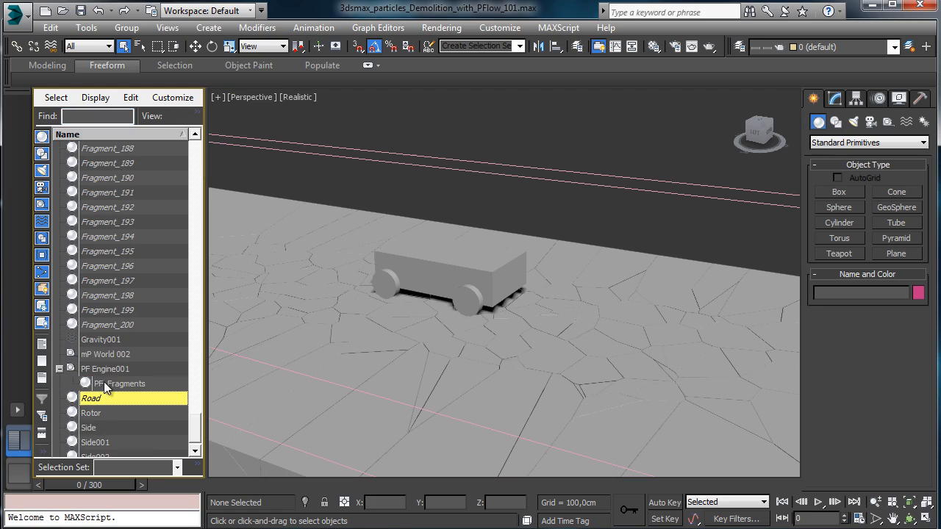
click(549, 304)
click(835, 104)
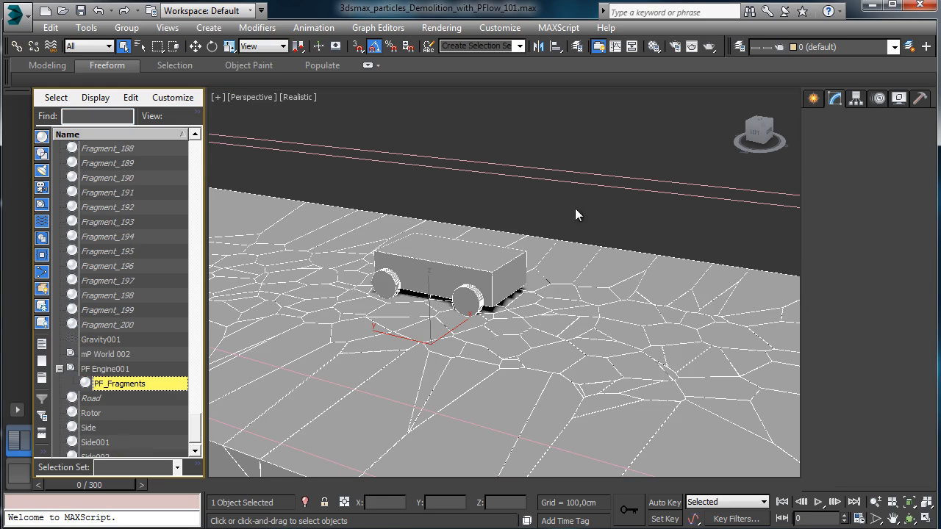
click(852, 291)
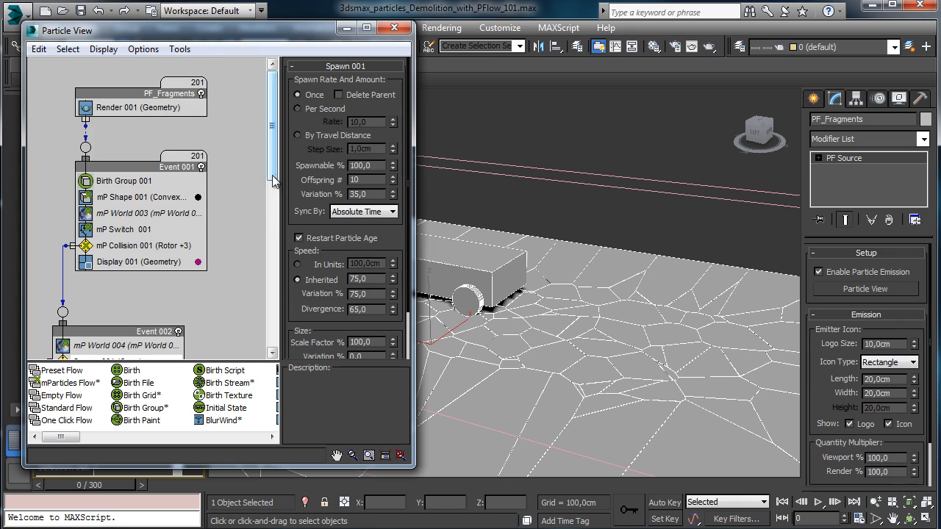
Disable Event 003 and Spawn 001 while keeping Event 002 active, run the simulation to frame 122, and return to frame 0.
drag(272, 126, 272, 176)
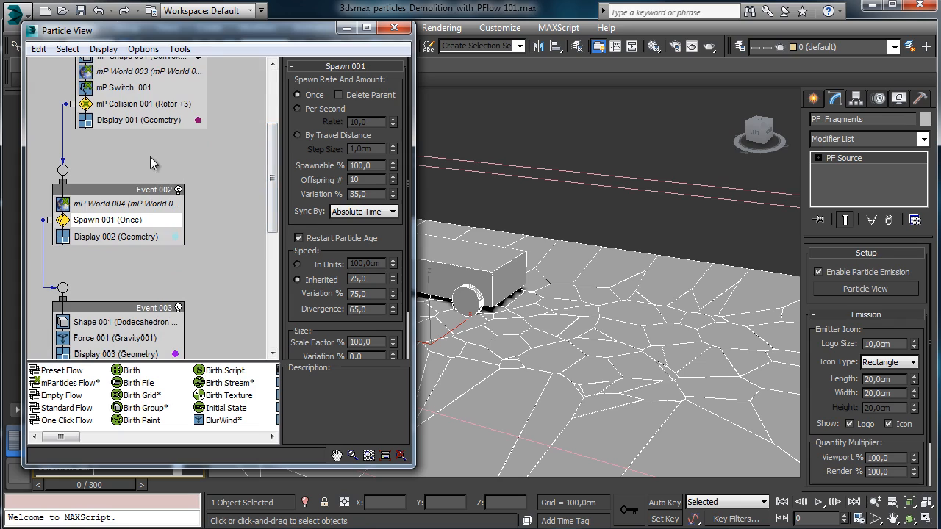
click(178, 189)
click(178, 308)
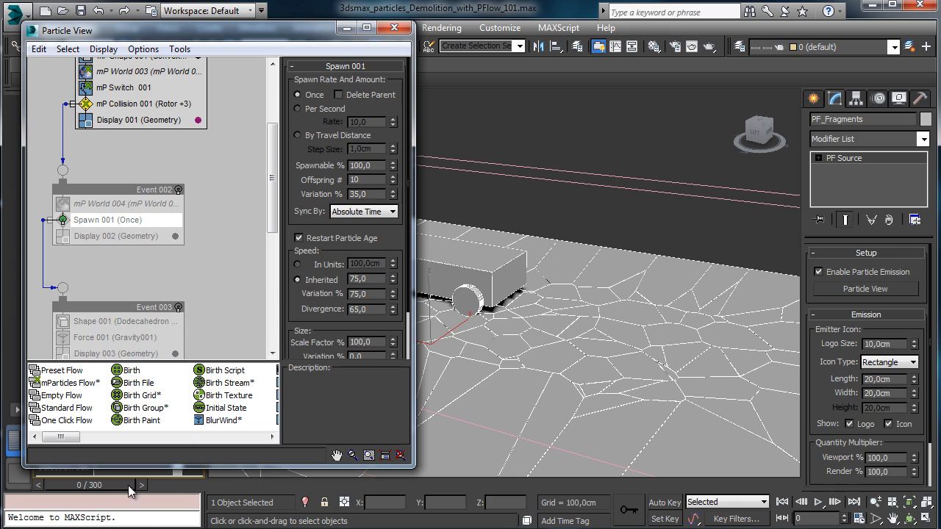
drag(107, 487, 50, 476)
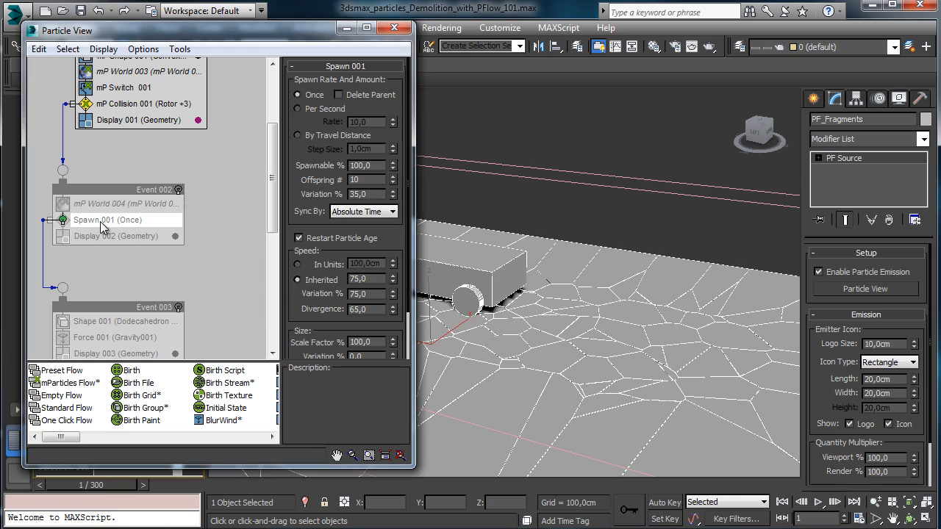
click(178, 190)
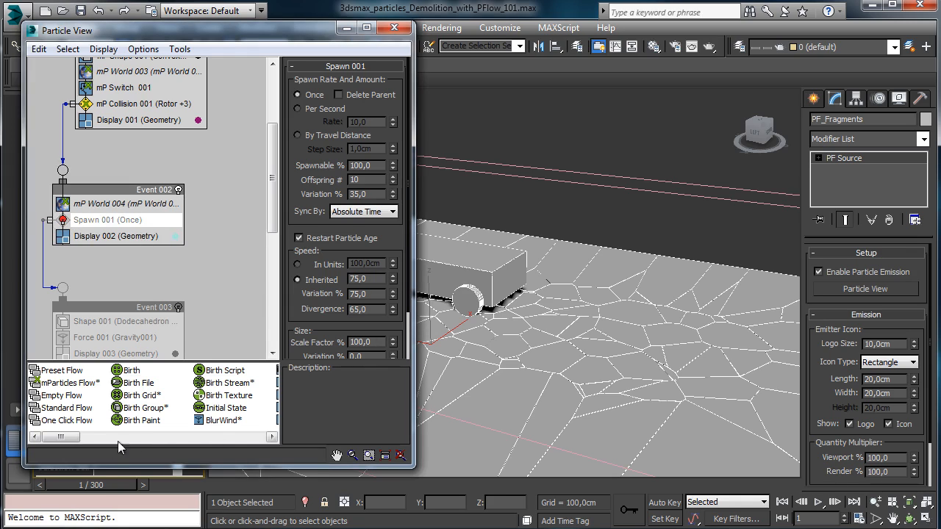
drag(103, 491, 393, 491)
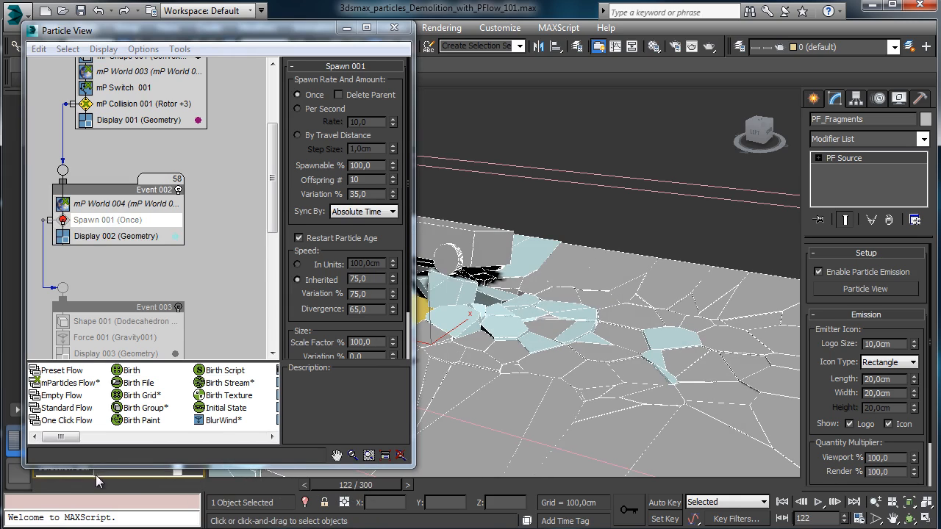
click(55, 486)
Unhide the Additional meshes layer and select the Car mesh in it.
drag(306, 31, 266, 264)
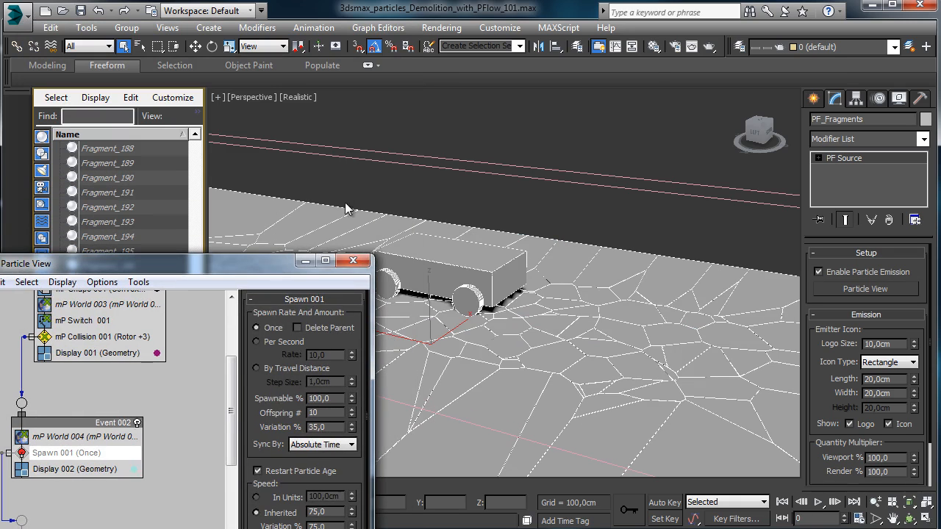
click(731, 46)
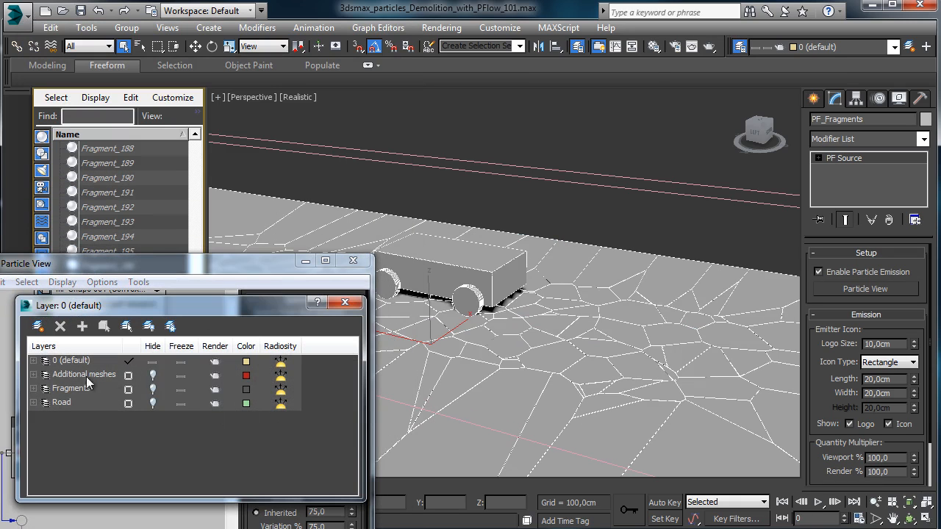
click(33, 375)
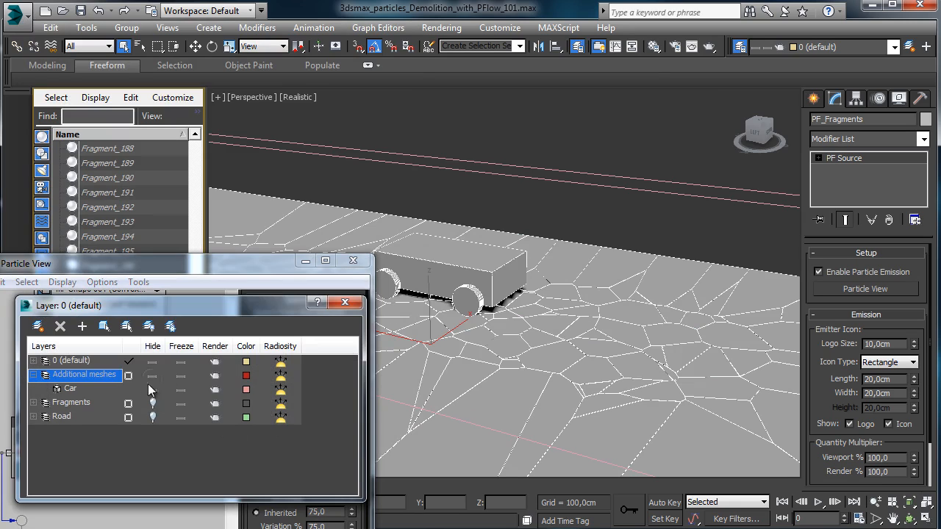
click(433, 291)
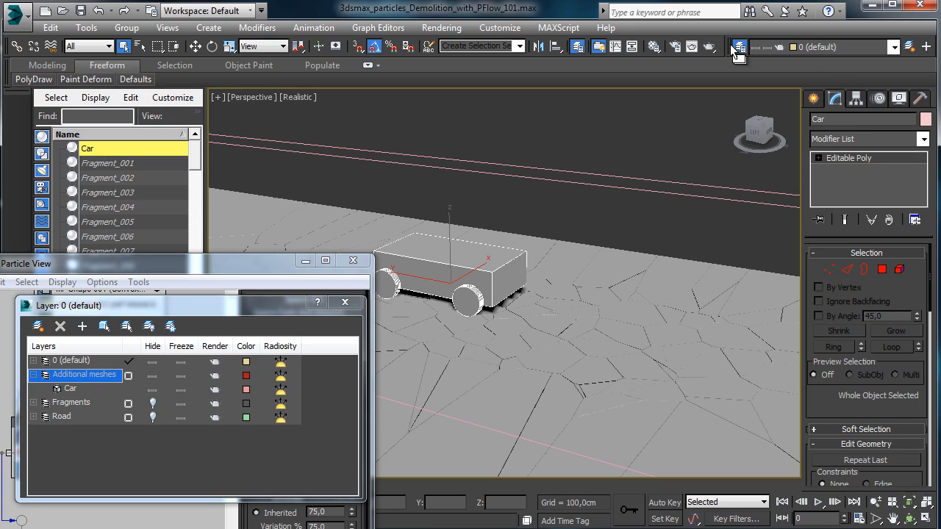
Open the Material Editor and activate the second sample slot, leaving its material type as Standard.
click(653, 46)
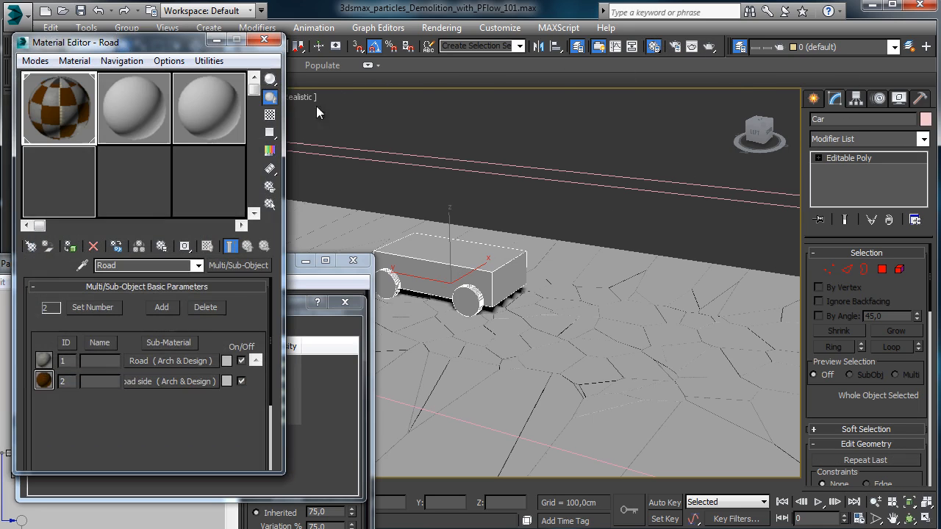
click(135, 118)
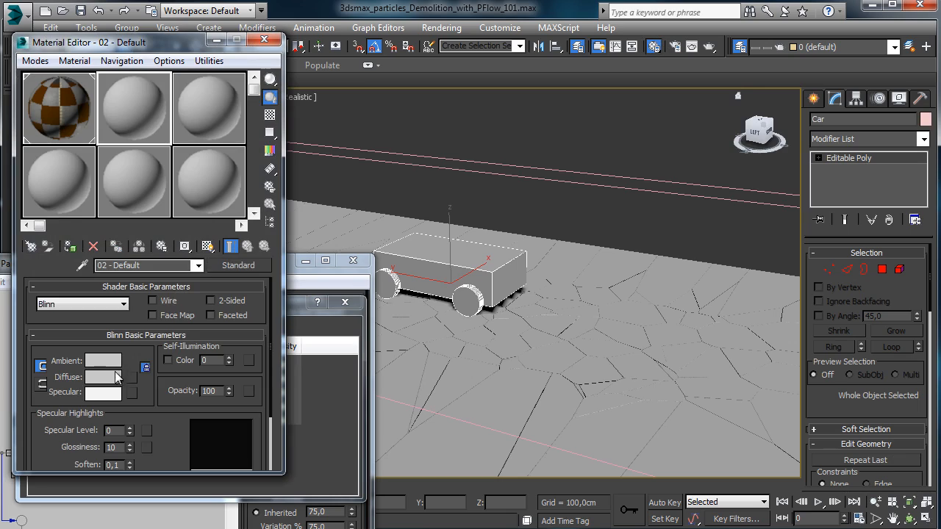
click(236, 265)
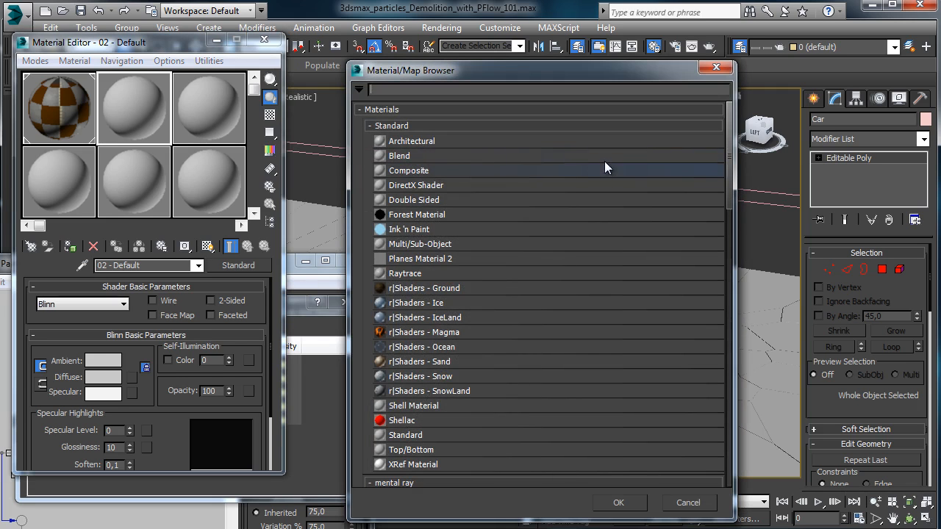
click(716, 67)
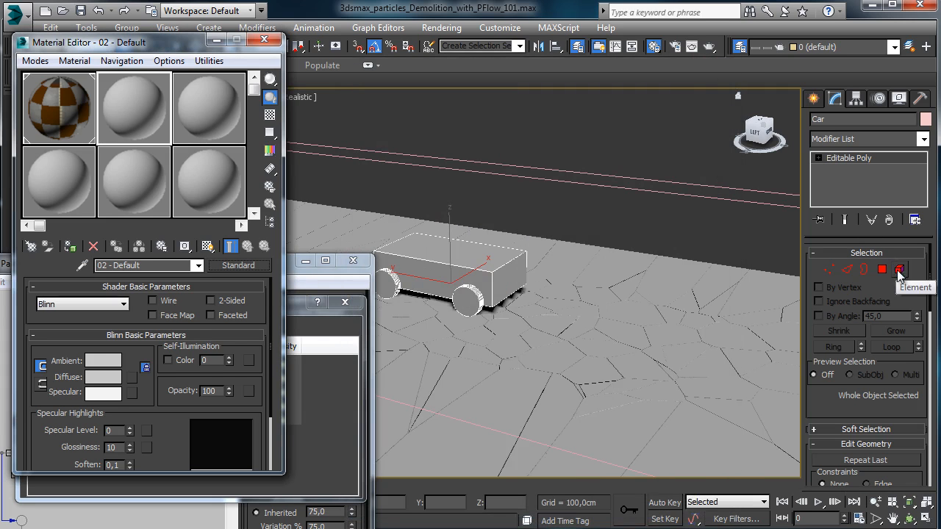
Select all four wheels of the Car at Element level.
key(5)
click(465, 307)
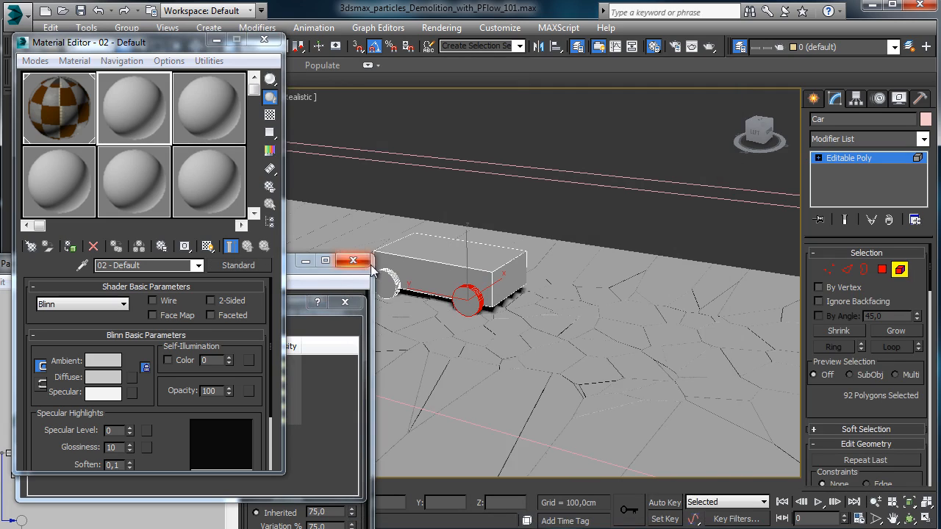
ctrl+click(385, 283)
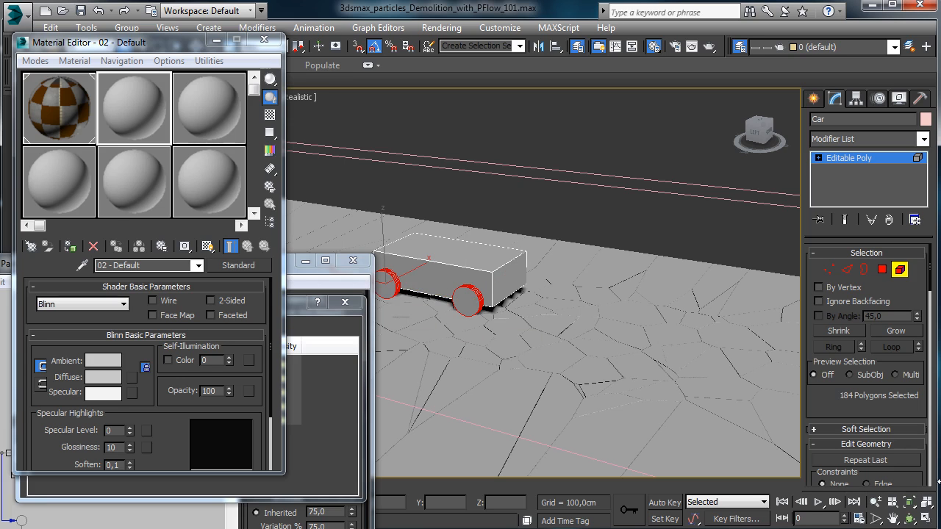
click(907, 517)
drag(485, 281, 367, 276)
drag(114, 42, 90, 72)
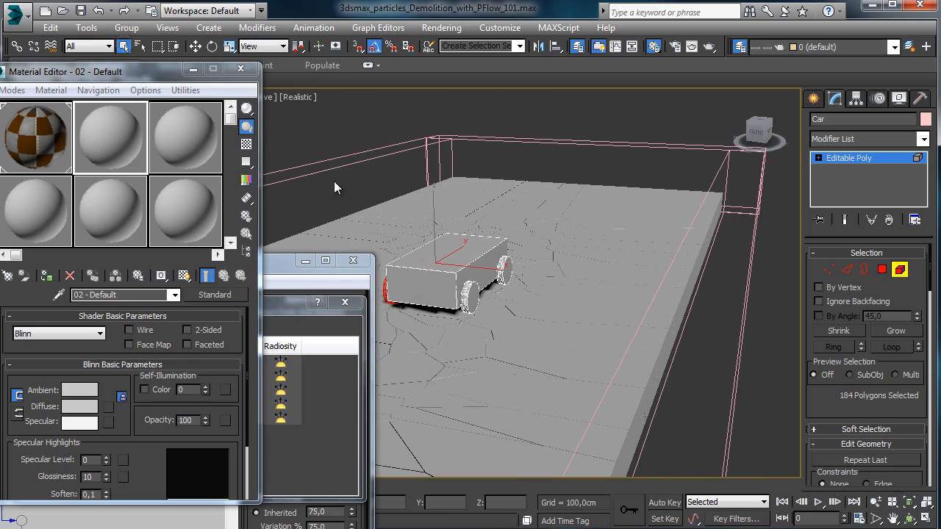
ctrl+click(479, 293)
ctrl+click(504, 272)
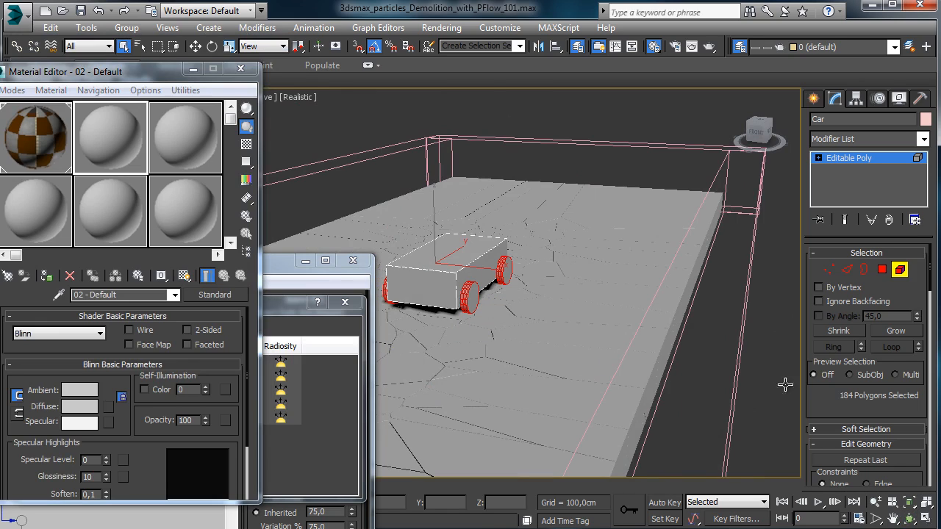
Check the material ID of the wheels, invert the selection to check the Car body's ID, and leave Element level.
drag(829, 400, 816, 176)
scroll(909, 433, down, 5)
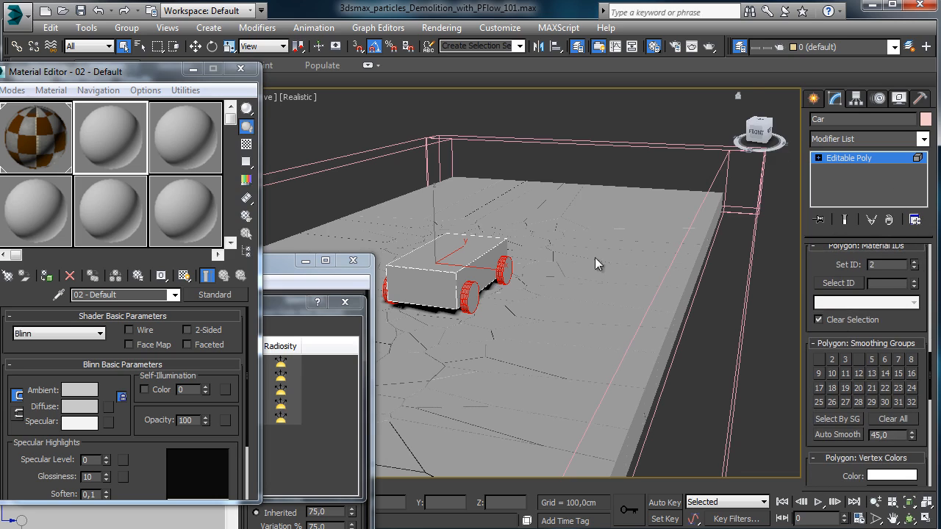
key(ctrl+i)
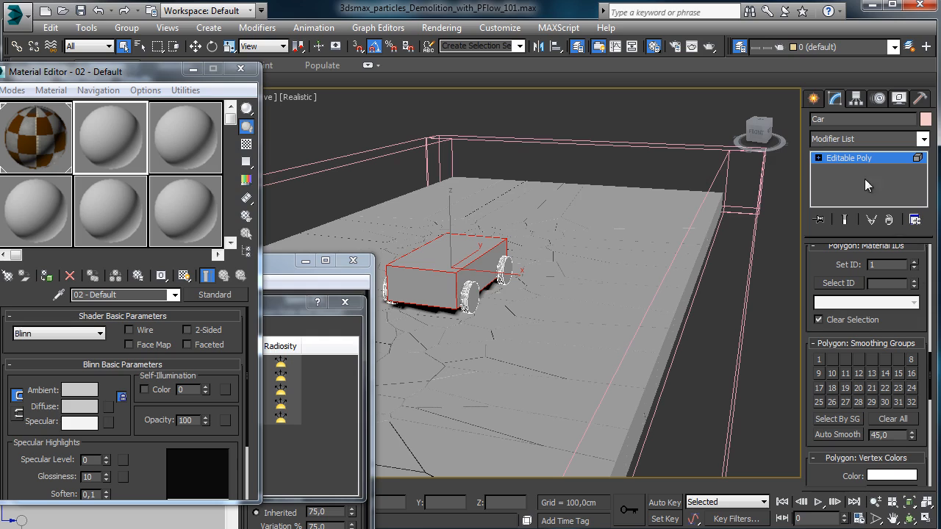
click(856, 157)
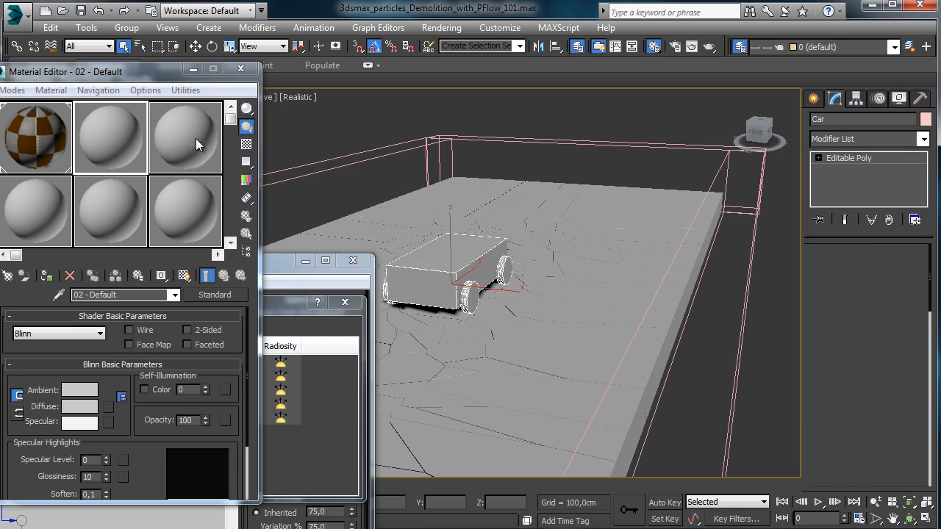
Rename the active 02 - Default material as Car.
double_click(117, 294)
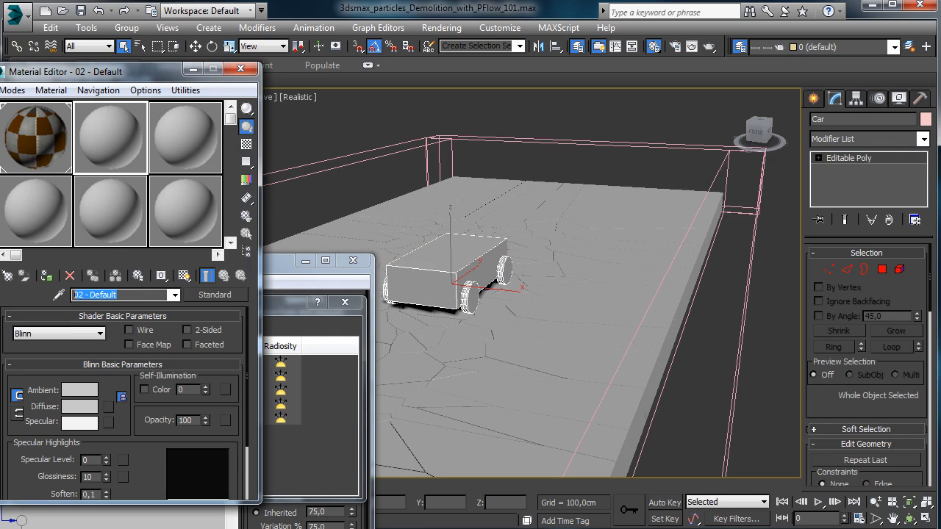
text(Car)
key(Return)
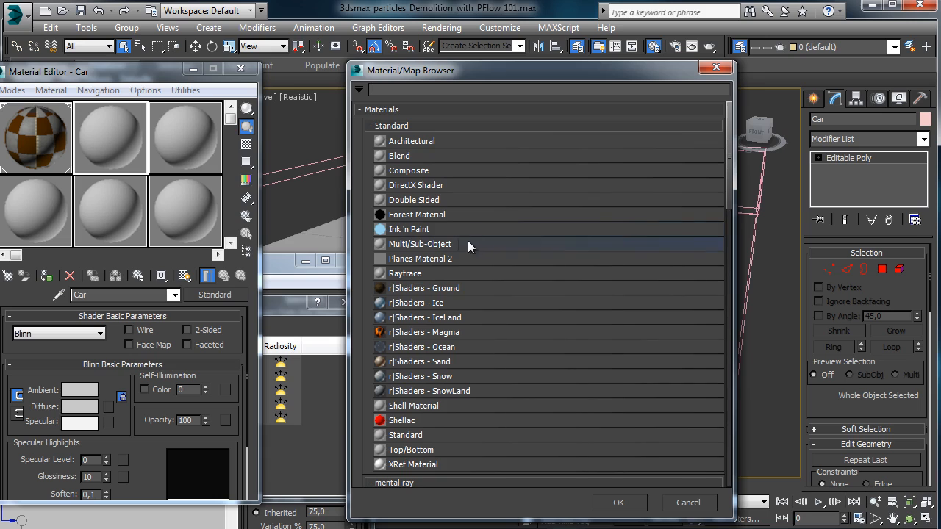
Convert the Car material to Multi/Sub-Object, keeping the old material as a sub-material, and set the number of materials to 2.
double_click(430, 241)
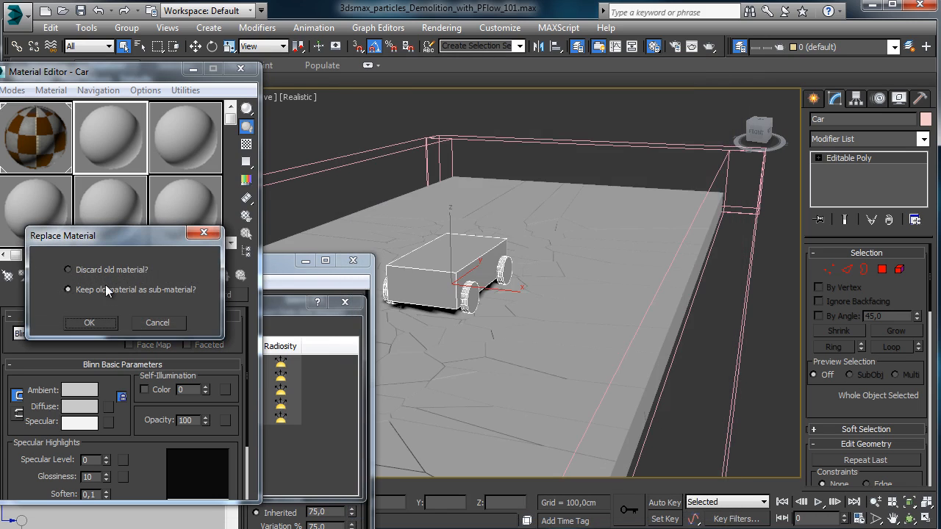
click(89, 323)
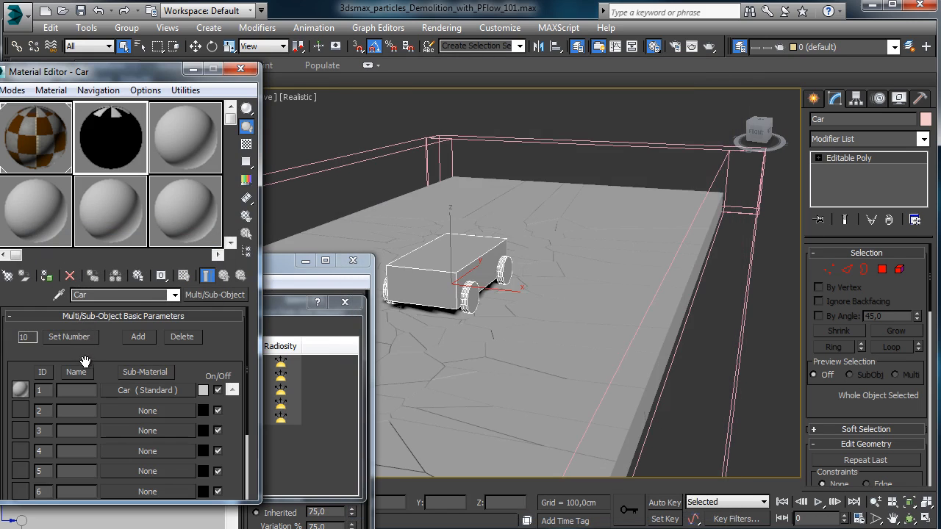
click(87, 338)
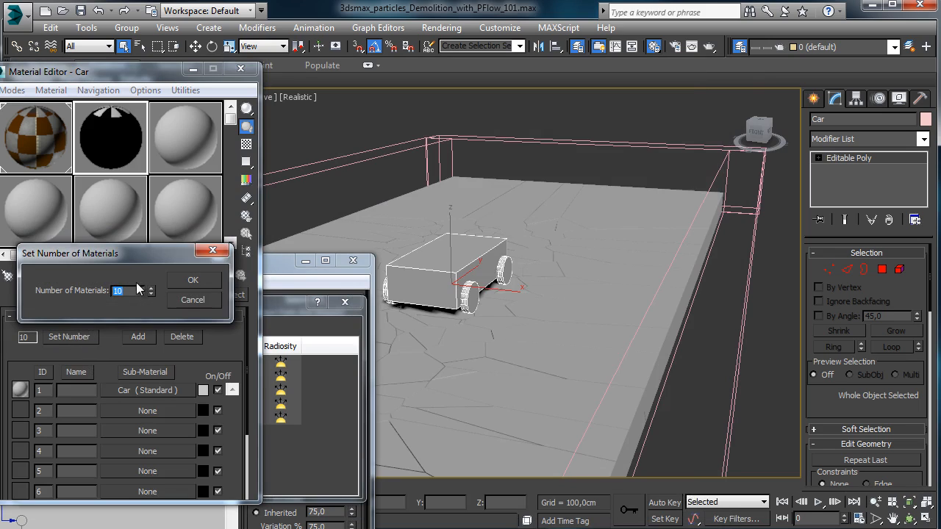
text(2)
click(193, 278)
drag(128, 74, 158, 44)
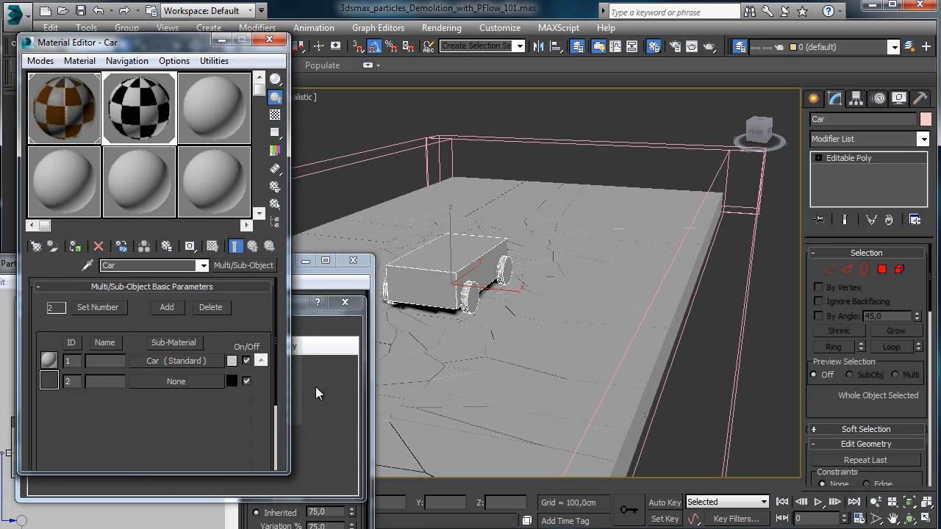
Change the Car material's first sub-material to the mental ray Car Paint type and return to the parent material.
click(185, 361)
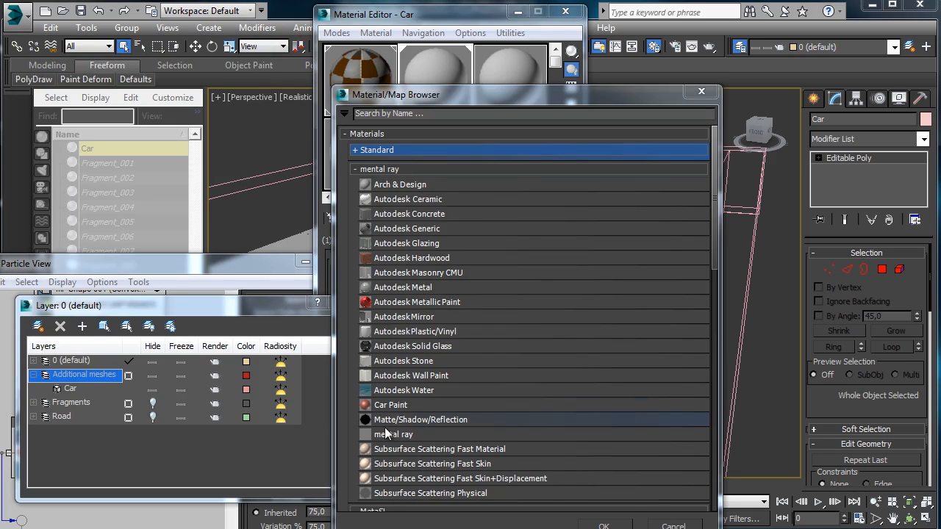
click(619, 526)
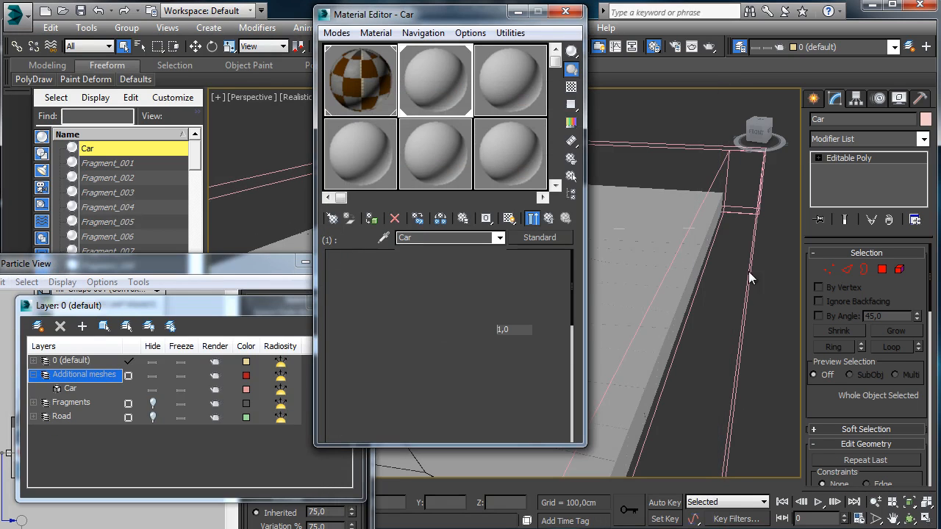
click(550, 218)
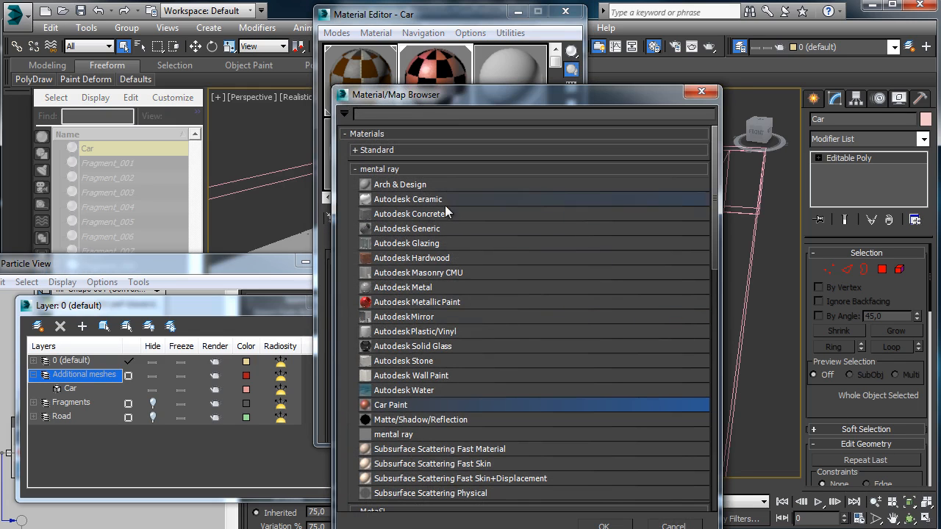
Assign Arch & Design to sub-material 2, with a near-black diffuse color of value 0.021 and reflectivity 0.0.
double_click(415, 184)
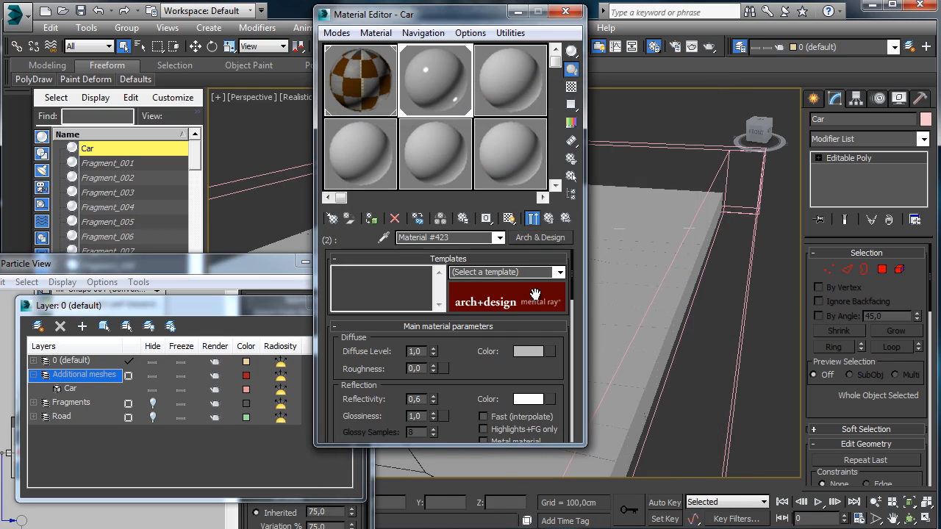
click(530, 353)
click(404, 99)
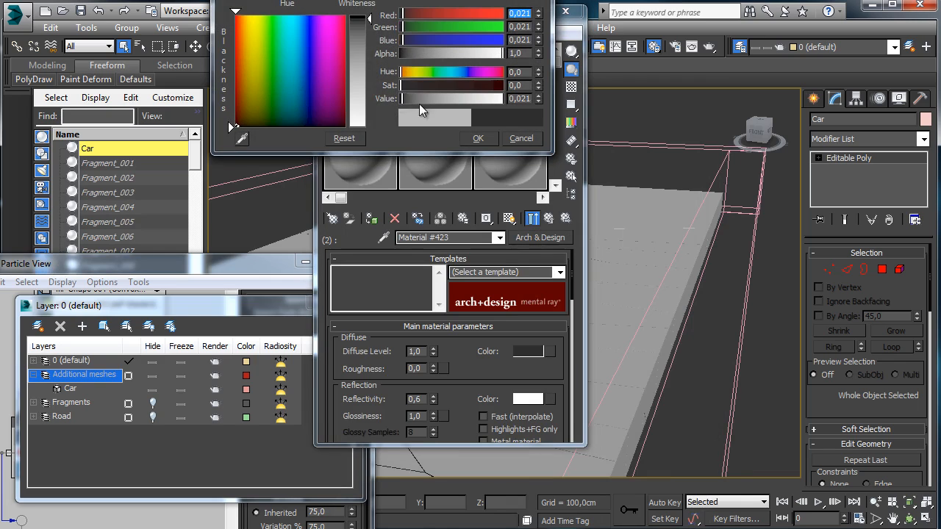
click(478, 139)
right_click(435, 400)
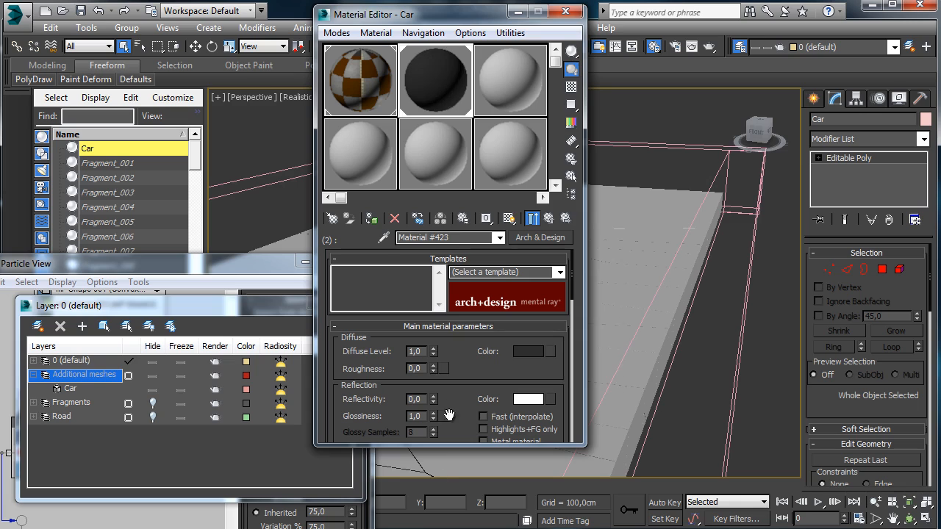
click(565, 12)
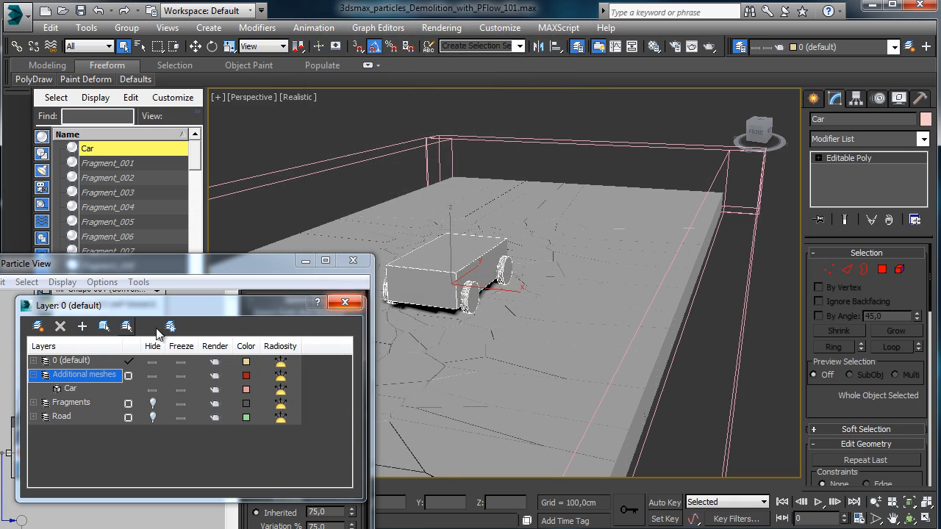
Hide the Additional meshes layer and update Birth Group 001's particles from their source objects in Particle View.
click(154, 377)
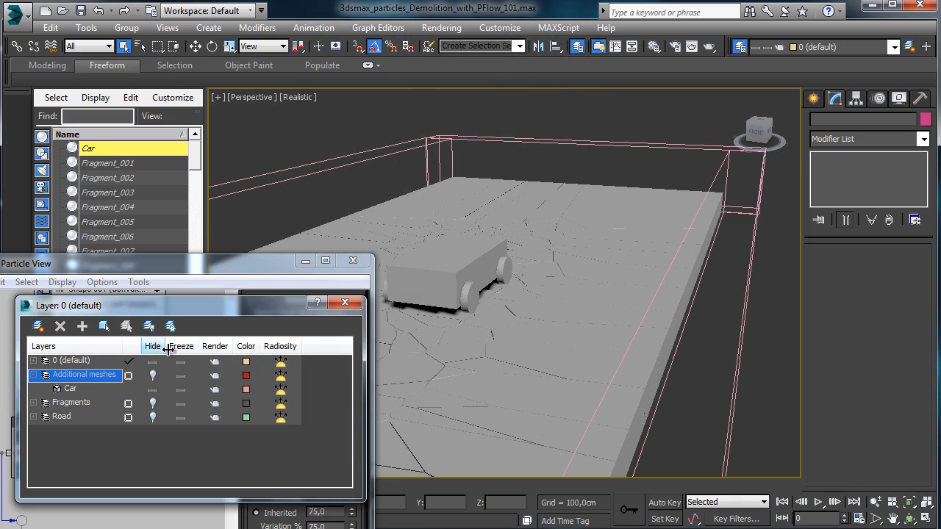
drag(252, 269, 308, 38)
scroll(299, 156, up, 4)
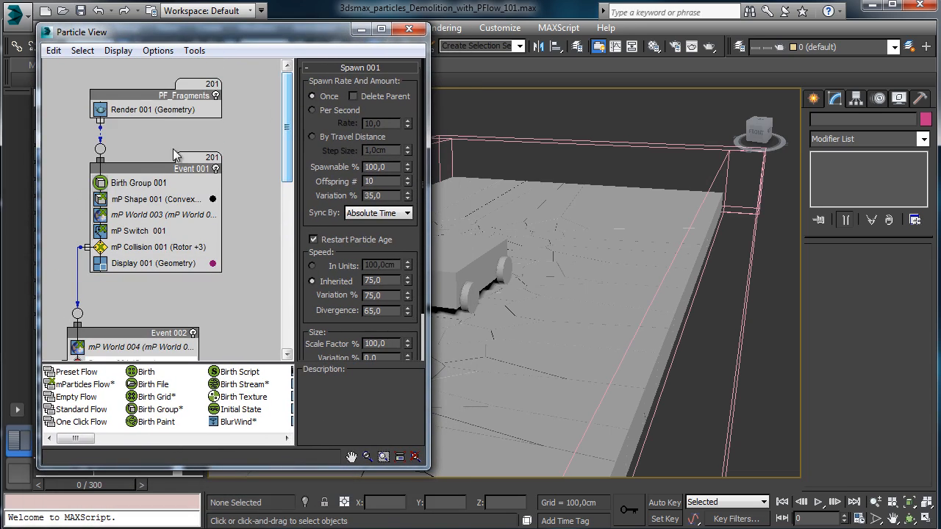
click(156, 184)
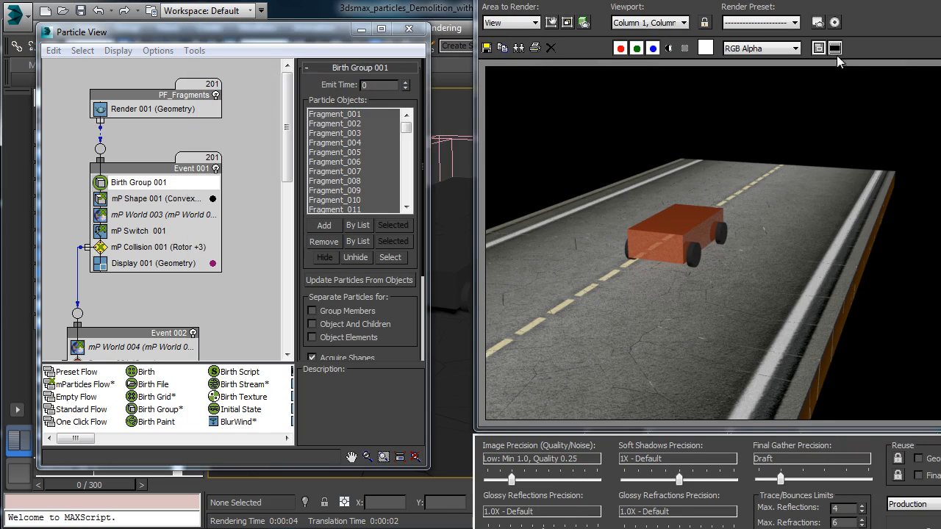
key(6)
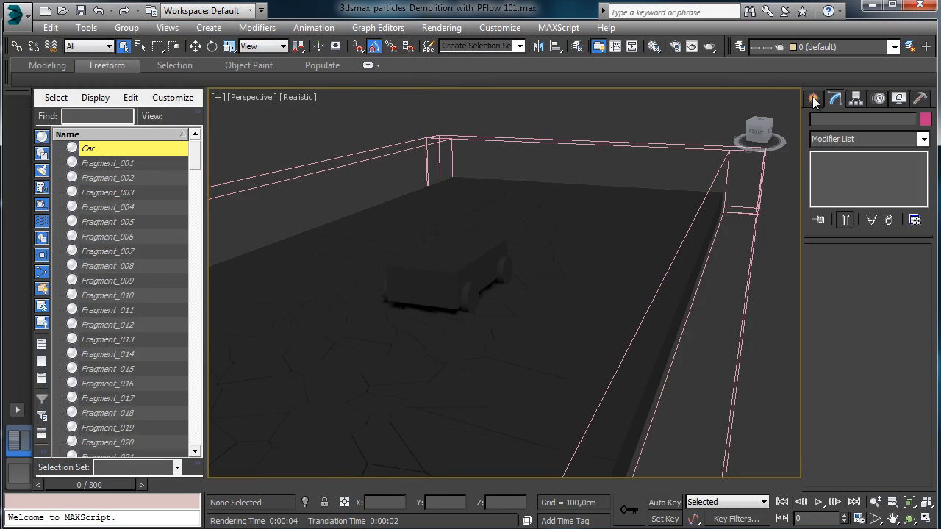
Add a Standard Skylight to the scene and test-render the perspective view.
click(813, 98)
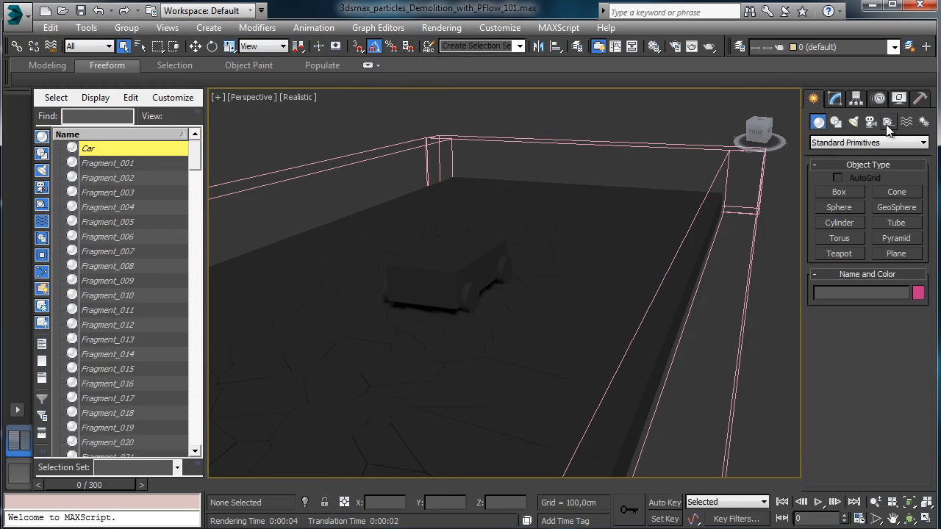
click(894, 127)
click(853, 122)
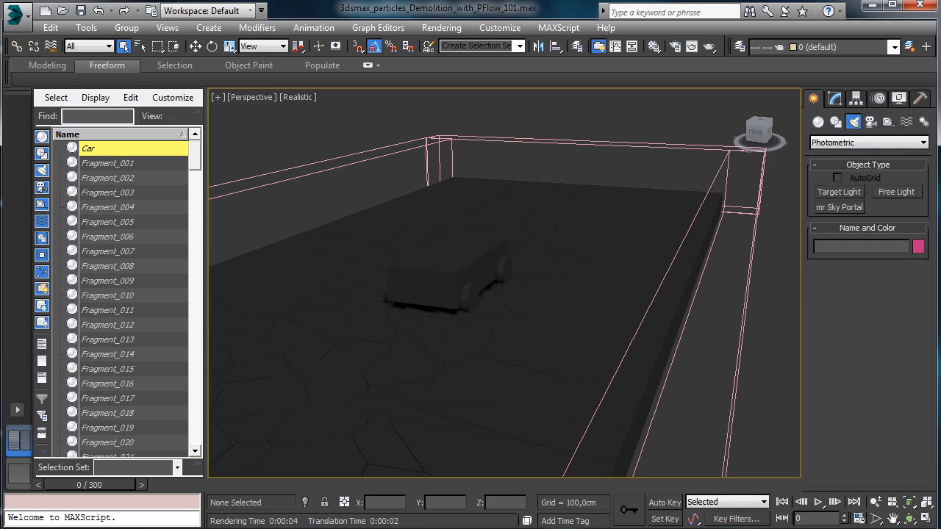
click(874, 143)
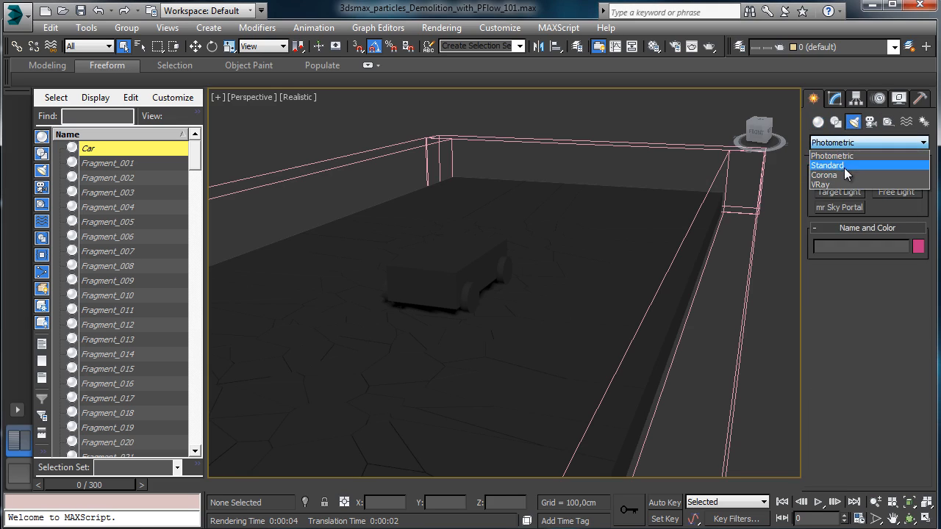
click(846, 166)
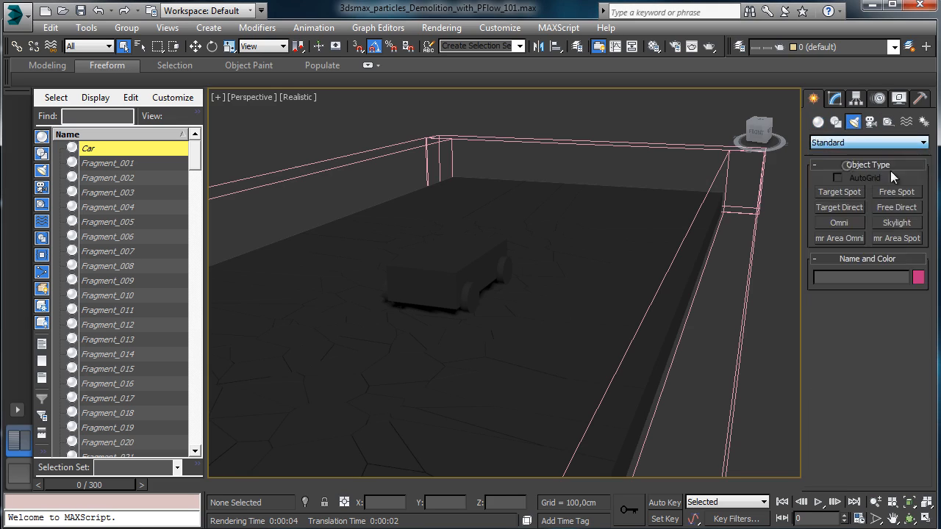
click(911, 224)
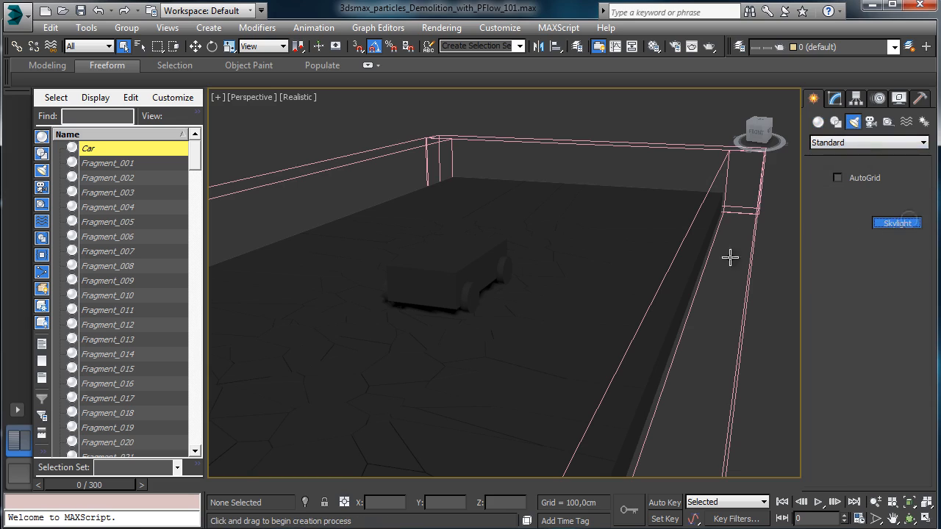
click(836, 99)
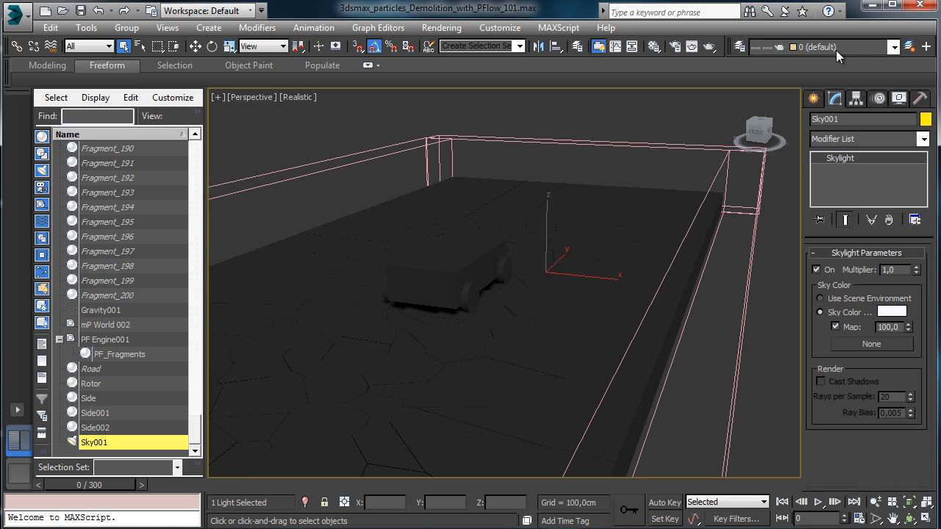
click(708, 46)
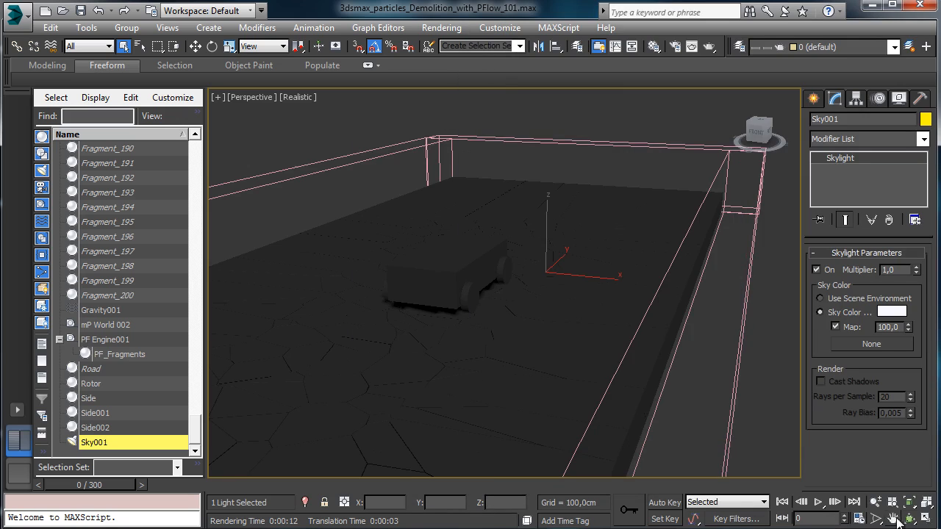
Set the render output size to 900 × 400 with the image aspect locked, and render the current frame.
click(909, 518)
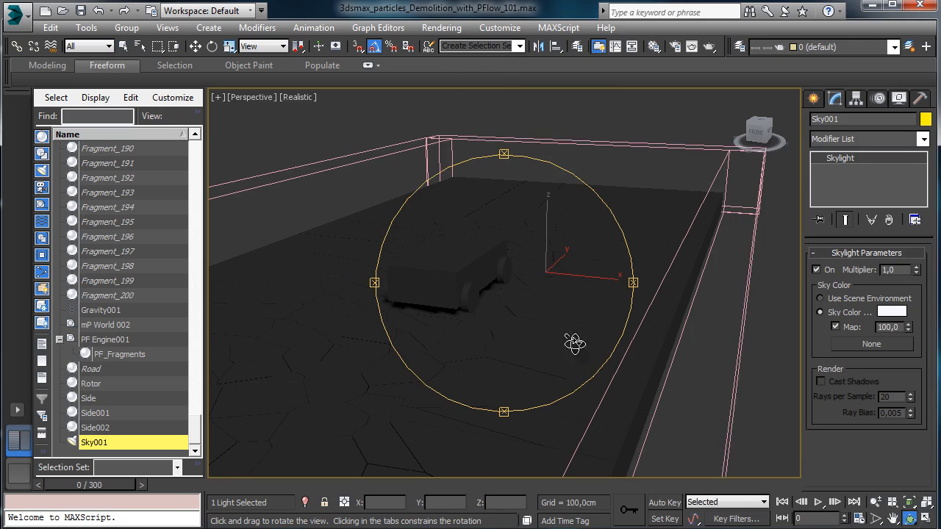
drag(575, 343, 642, 298)
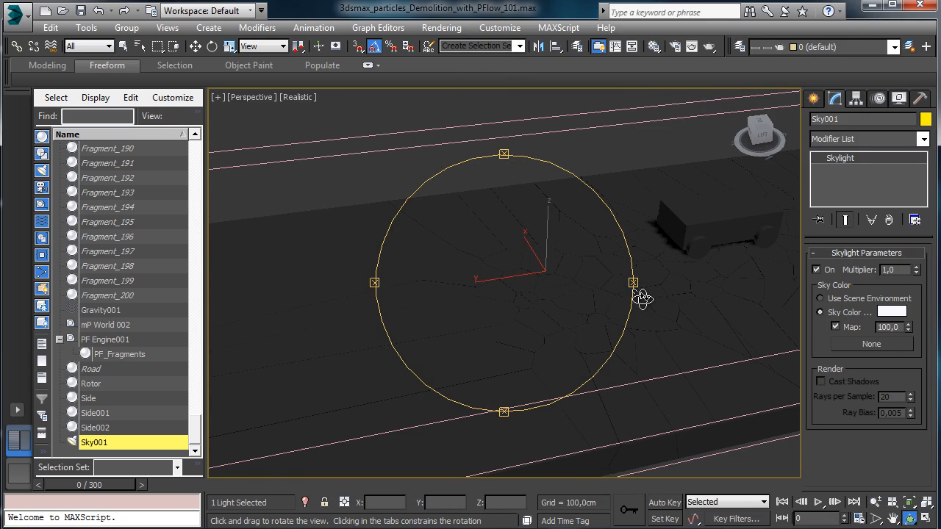
click(893, 518)
drag(602, 352, 548, 343)
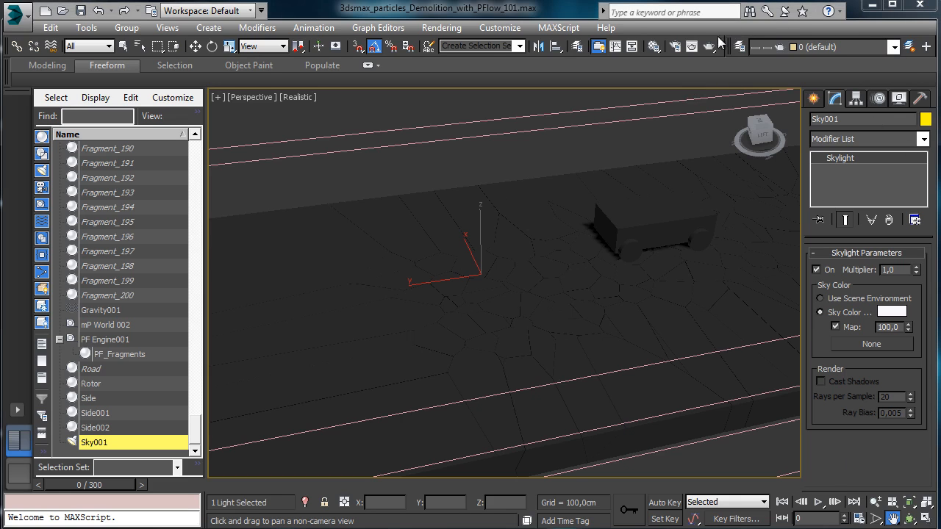
click(675, 46)
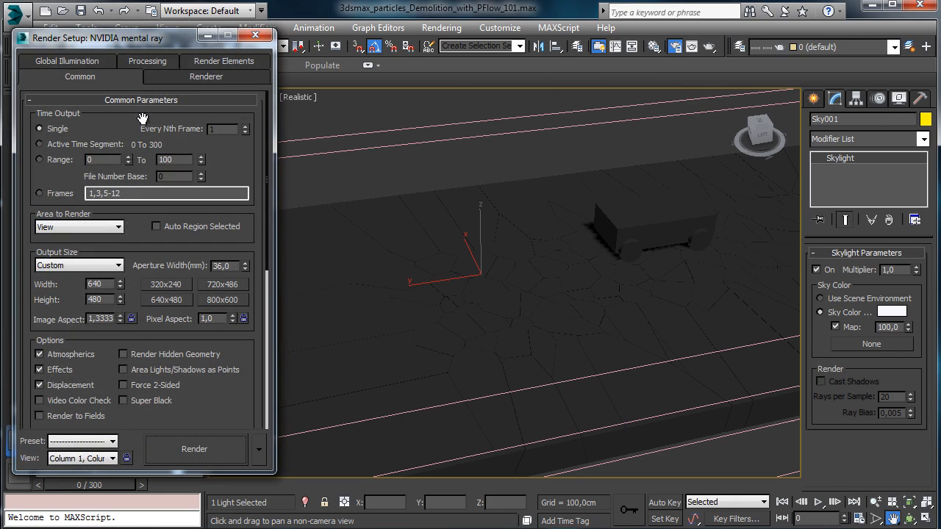
double_click(103, 284)
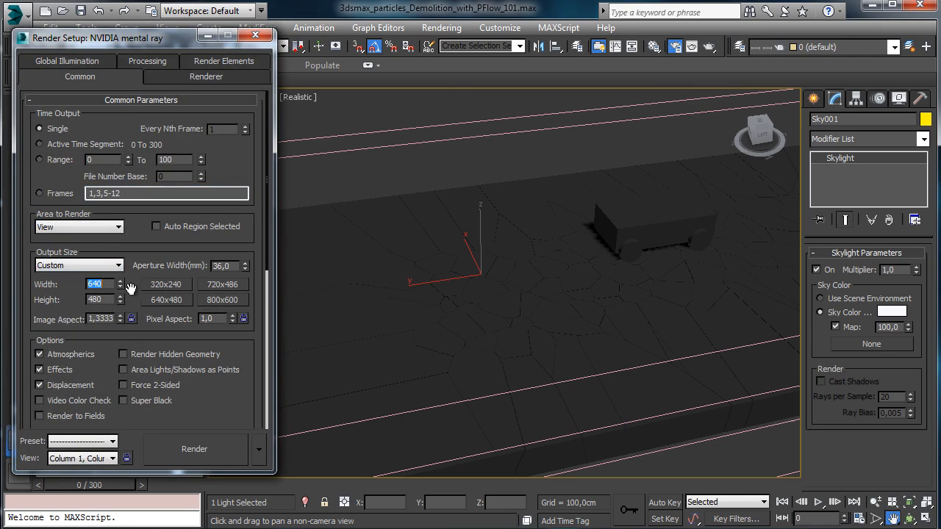
text(900)
key(Tab)
text(400)
click(131, 318)
click(194, 448)
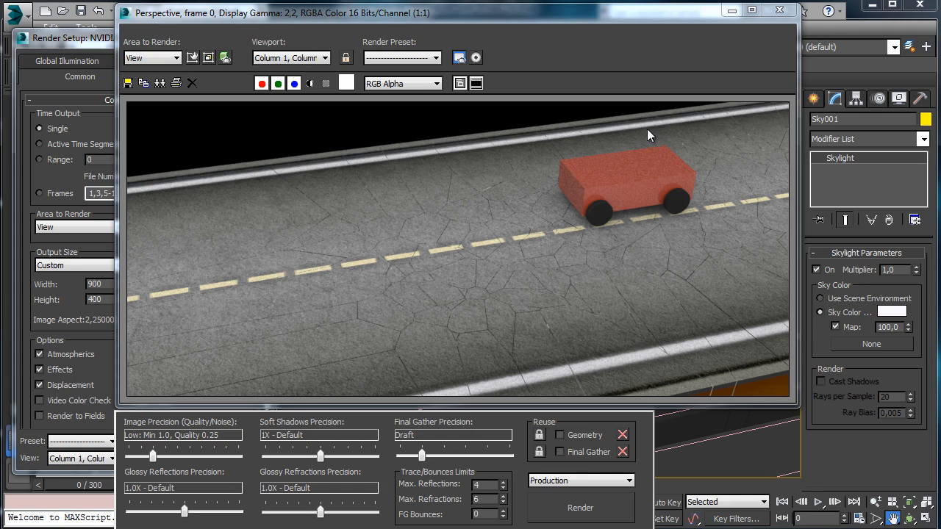
click(732, 10)
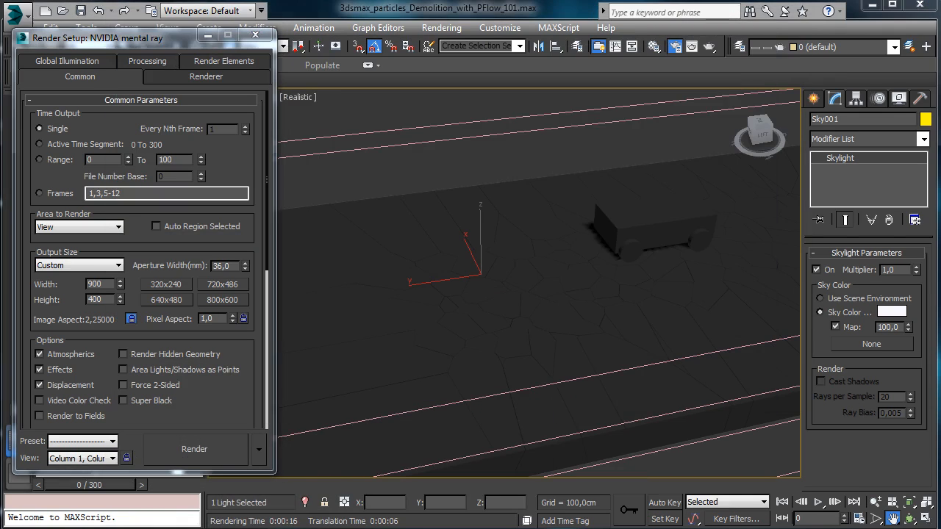
Scrub forward through the demolition simulation and render frame 154.
drag(110, 486, 407, 503)
click(217, 486)
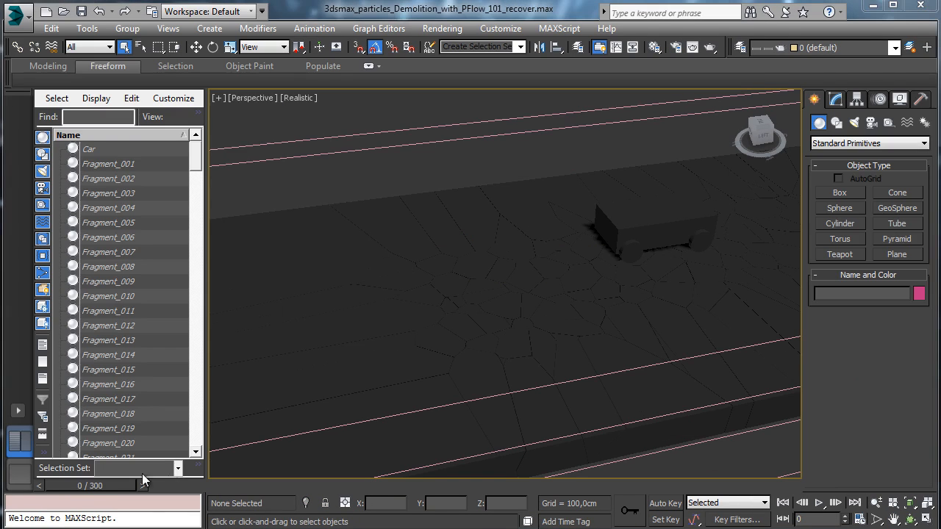
drag(94, 497, 331, 498)
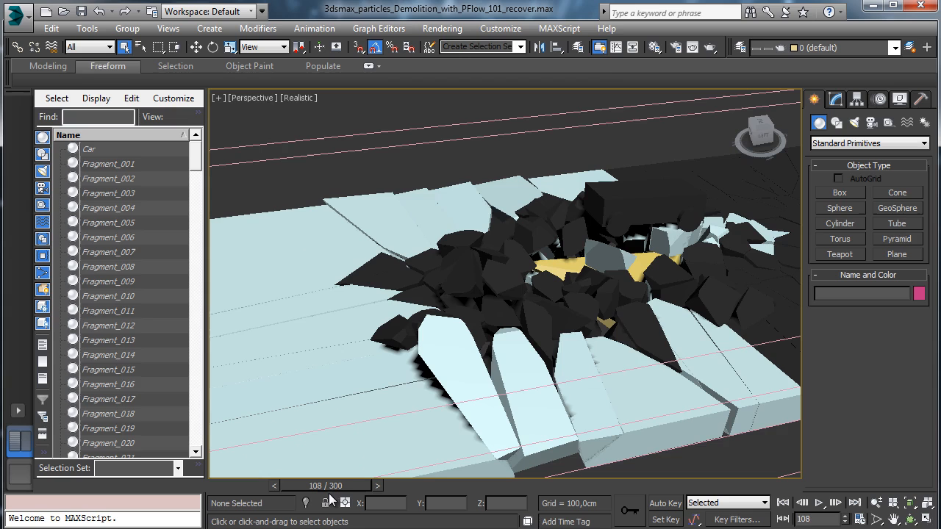
click(710, 47)
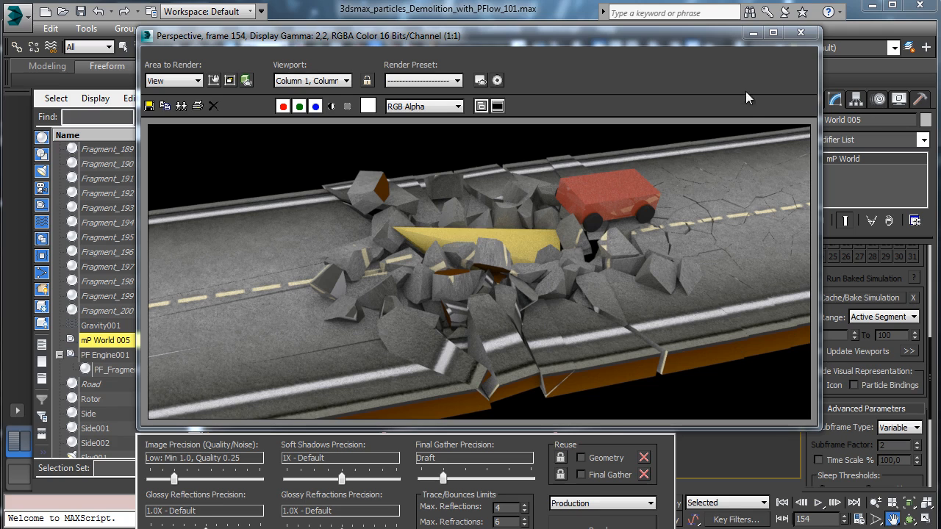
click(753, 33)
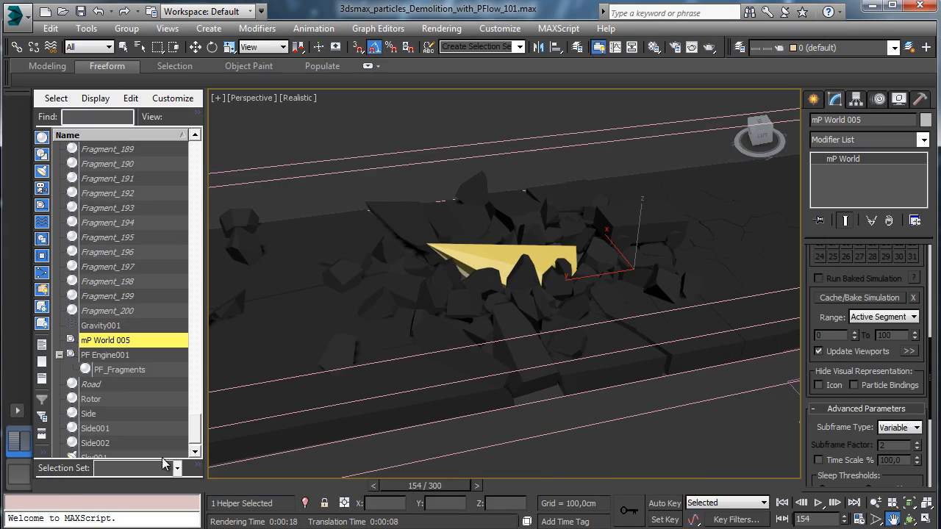
Return the timeline to frame 0 and save the scene.
click(60, 485)
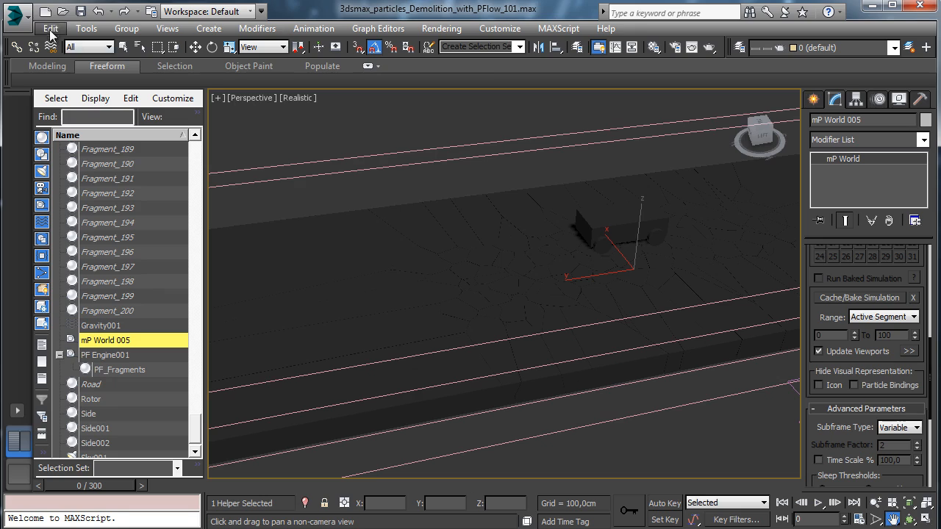
click(81, 11)
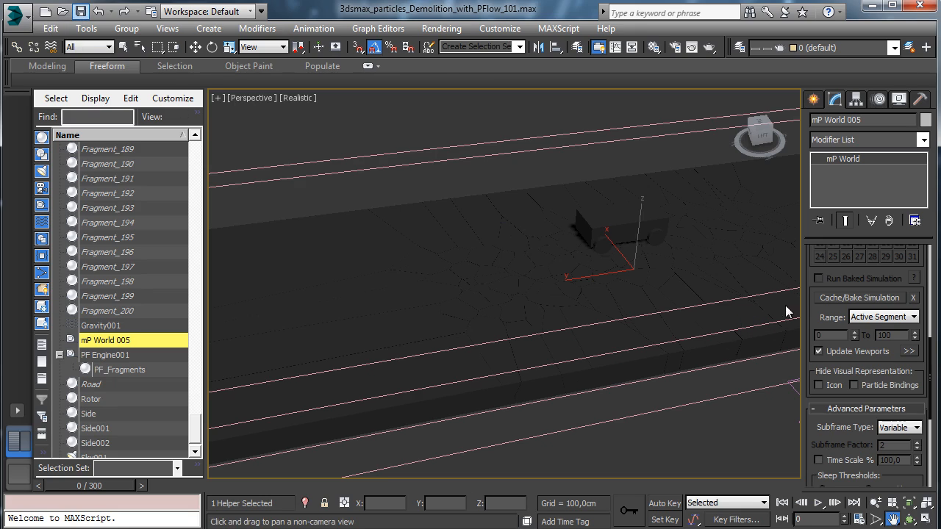